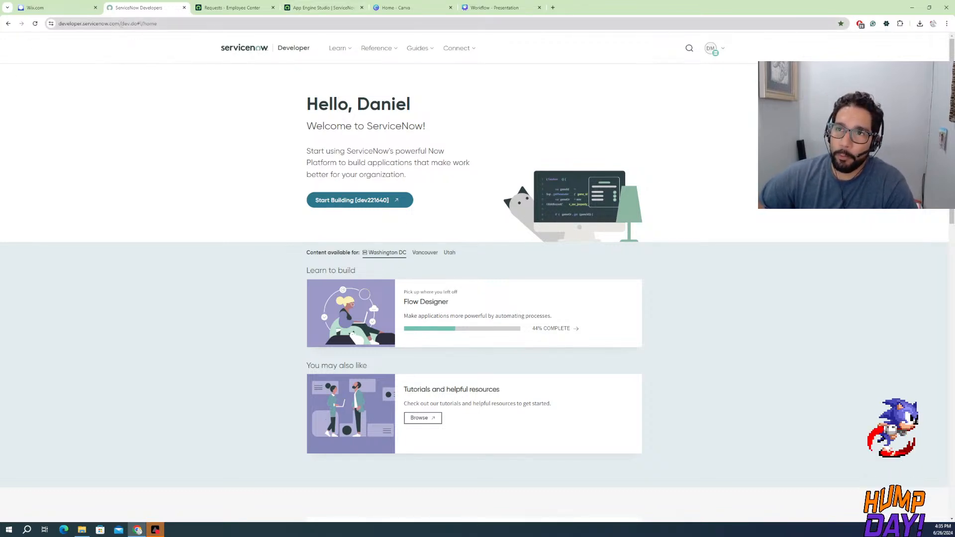
Highlight the domain developer.servicenow.com in the page address
click(122, 25)
click(120, 25)
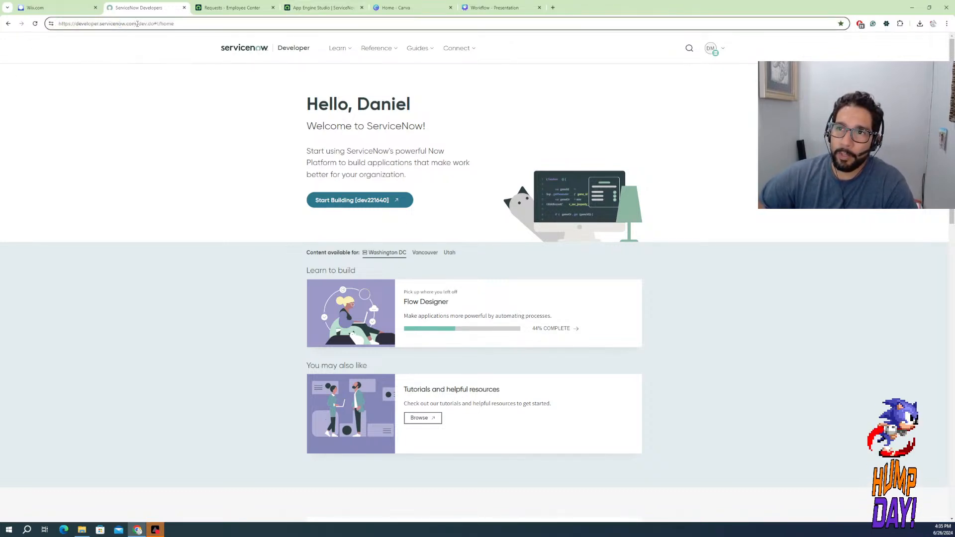
drag(137, 24, 75, 24)
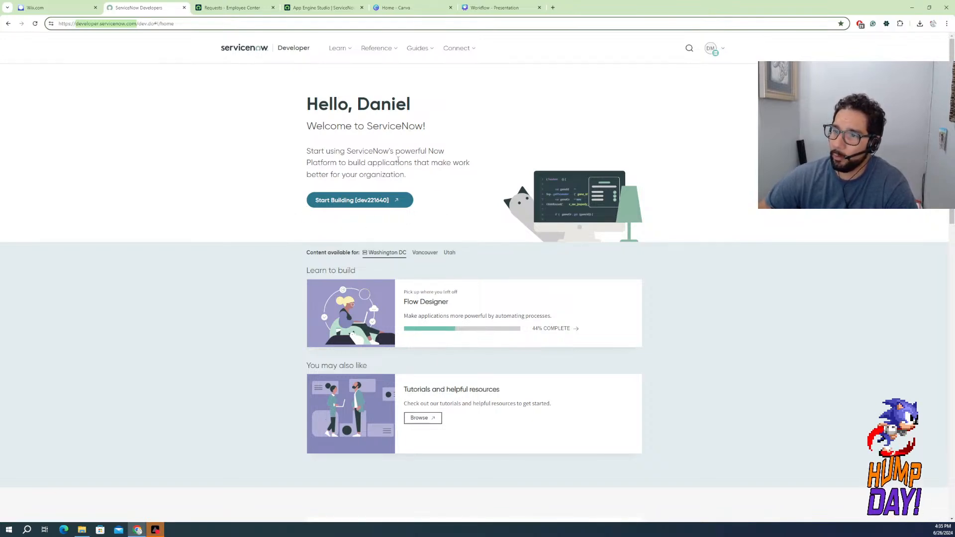
View the learning content for the Vancouver and Utah releases, and return to Washington DC
click(426, 253)
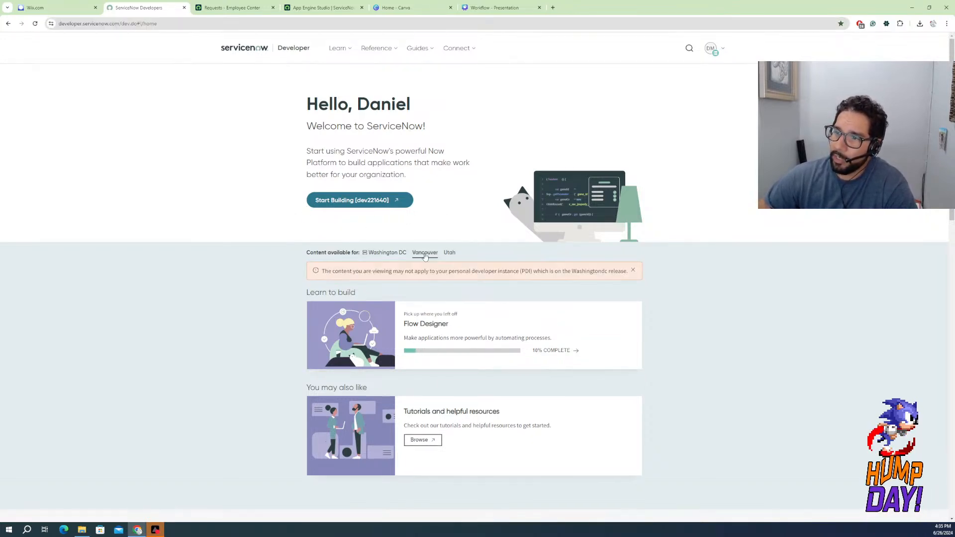
click(448, 256)
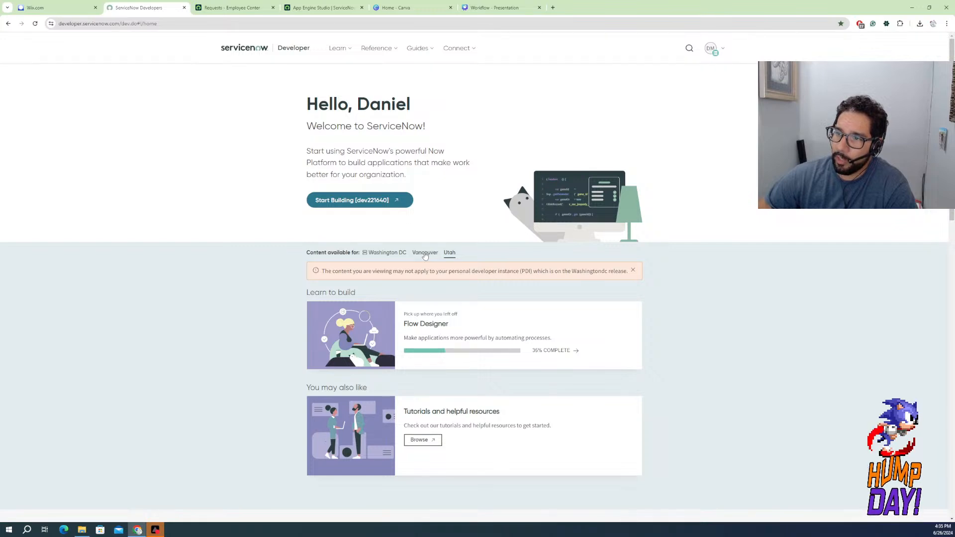
click(389, 254)
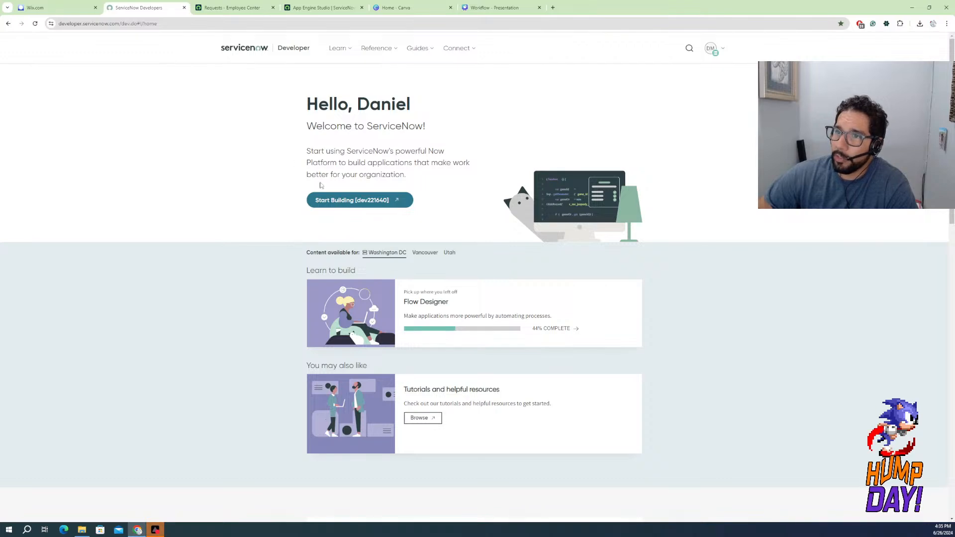
View the Employee Center requests page and the Hot Tracks app in App Engine Studio, and return to the ServiceNow Developers site
click(233, 6)
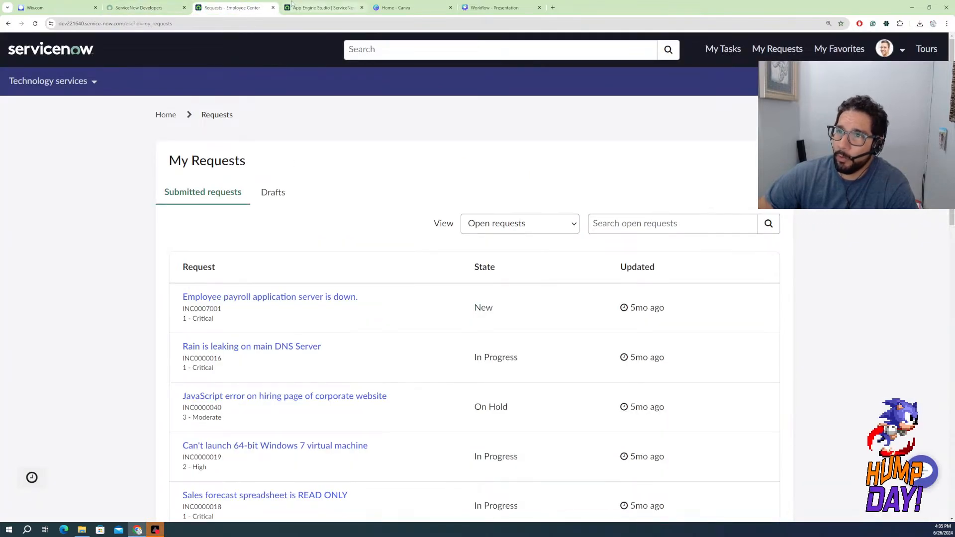
click(319, 7)
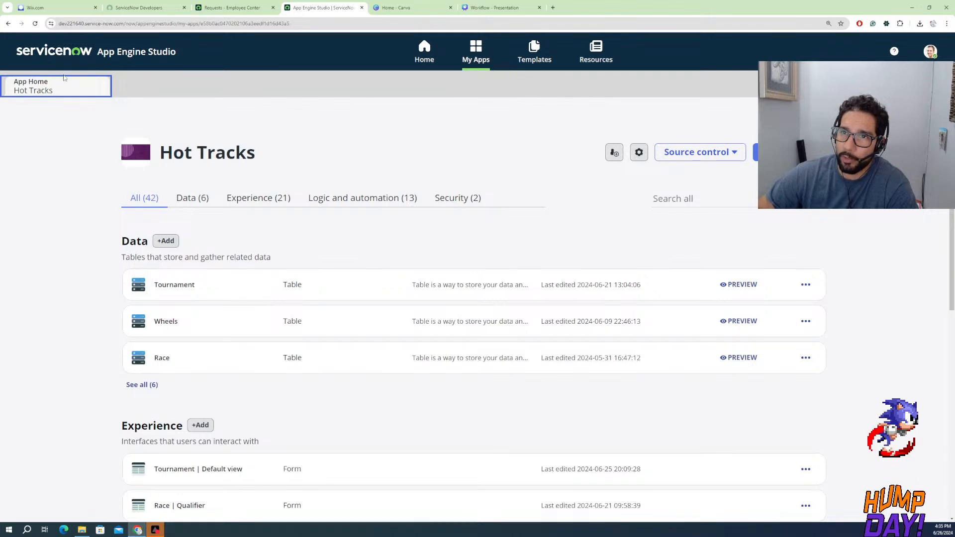
click(240, 8)
click(144, 8)
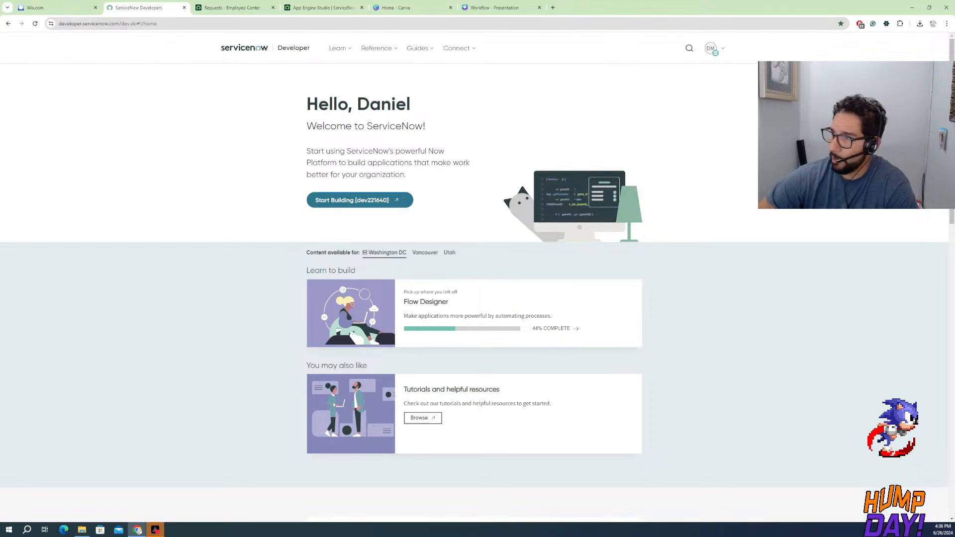
Open the instance and account overview on the developer site and enlarge the page by two zoom levels
click(714, 51)
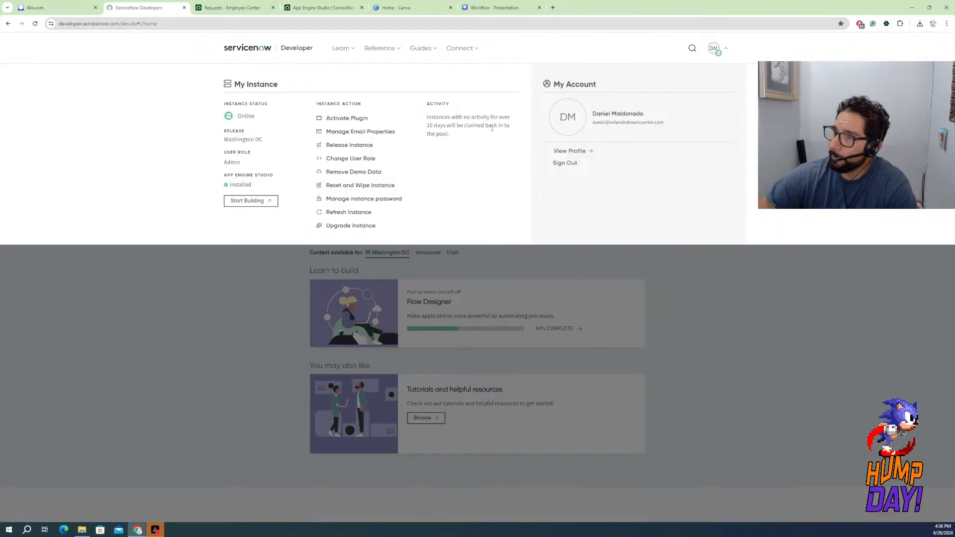
click(947, 25)
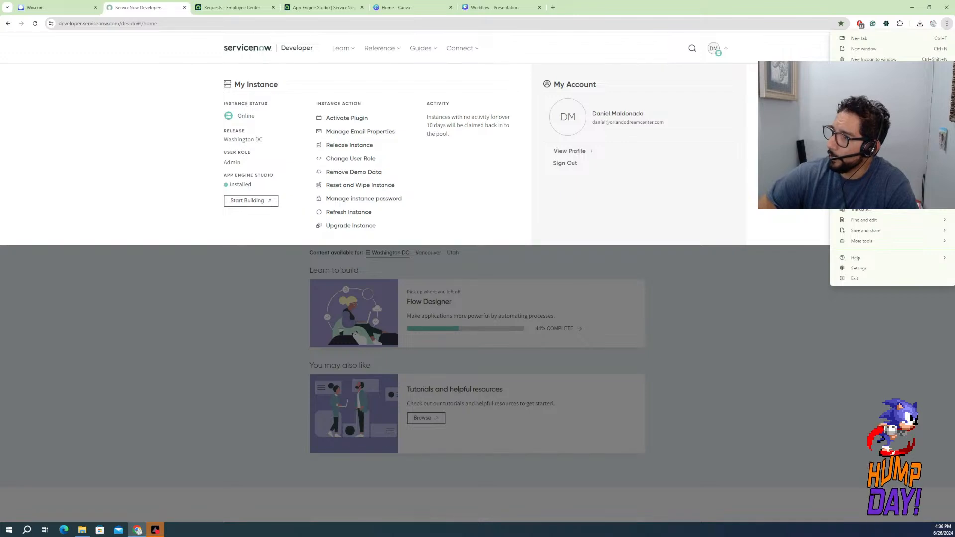
click(924, 172)
click(924, 171)
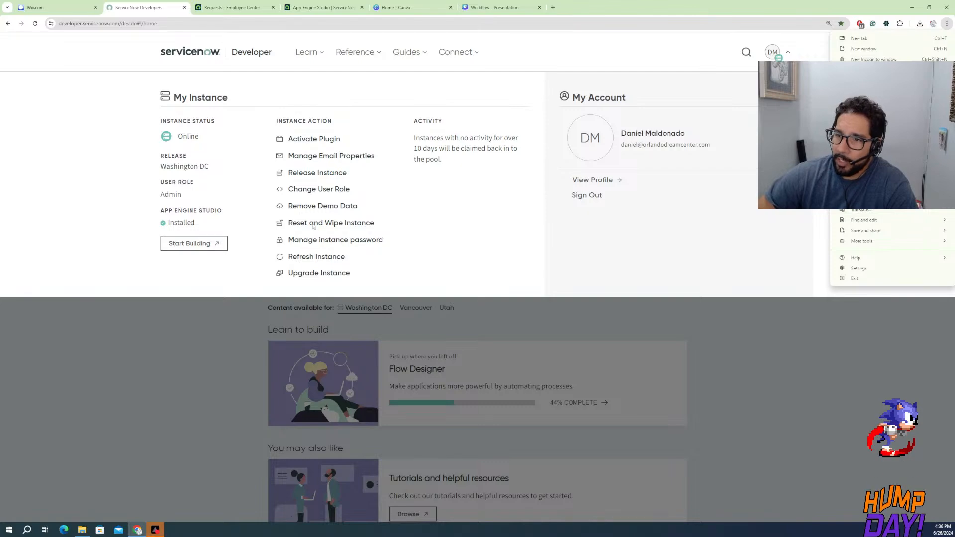
Go to the Employee Center home page and replace its path in the address to load the instance's main platform page
click(234, 11)
click(68, 59)
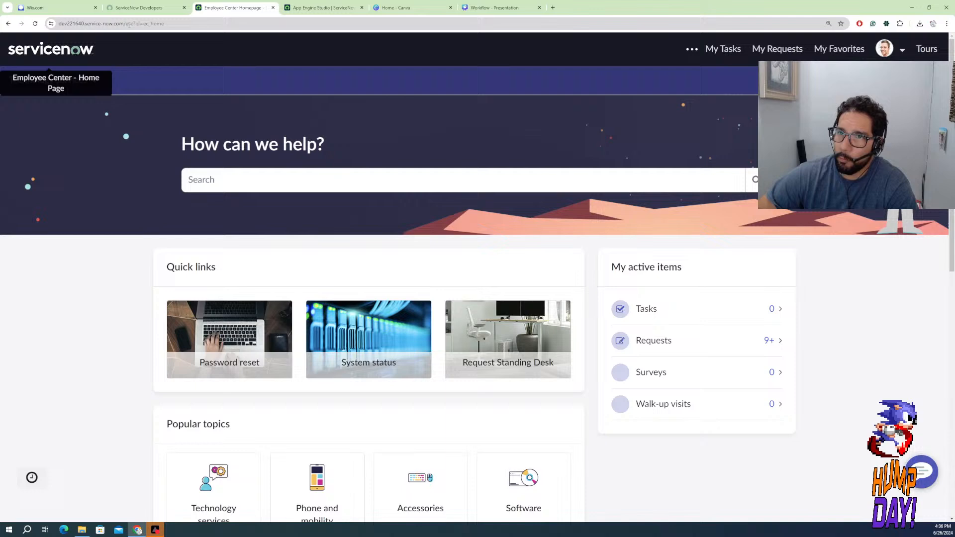
drag(126, 23, 230, 24)
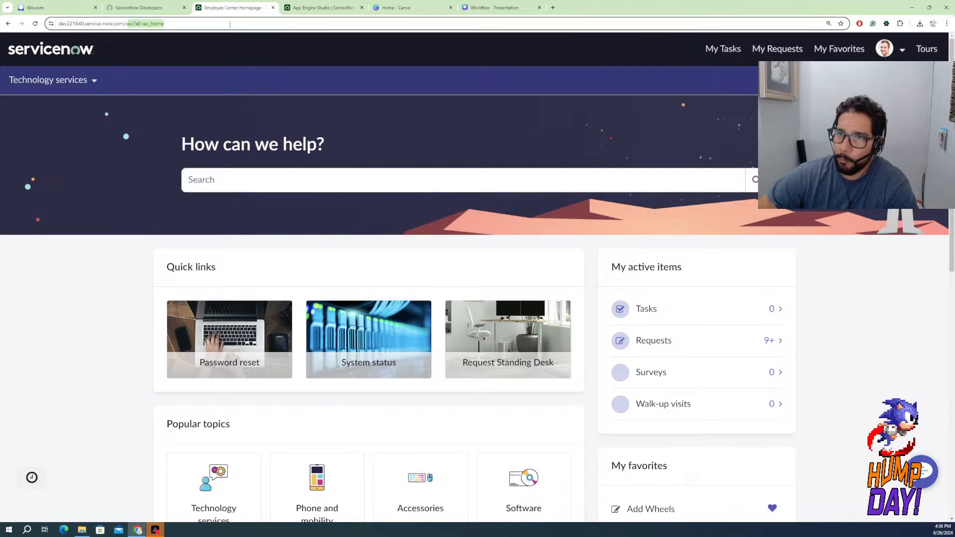
key(ctrl+v)
key(Return)
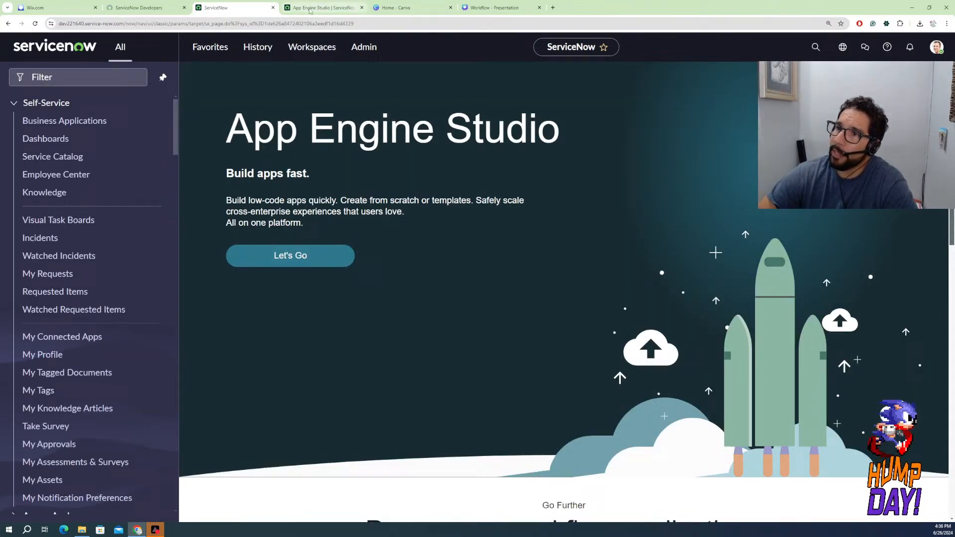
Open the developer instance's plugin activation list and check the activation options for Domain Support - Domain Extensions Installer
click(310, 10)
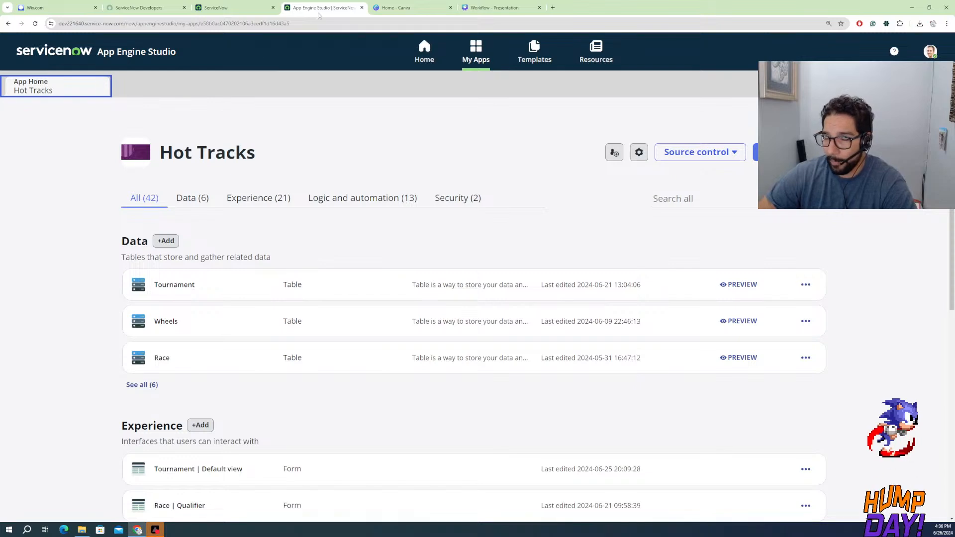
click(166, 11)
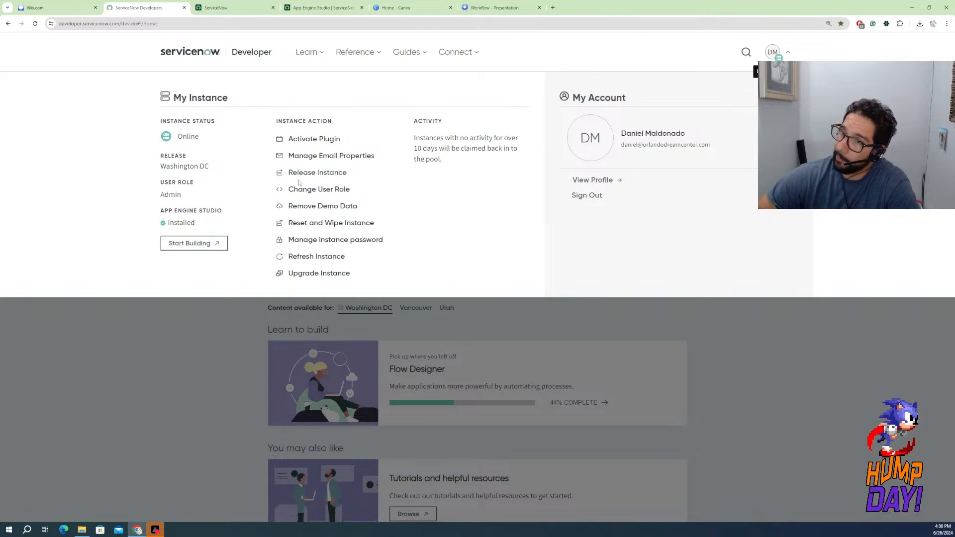
click(308, 146)
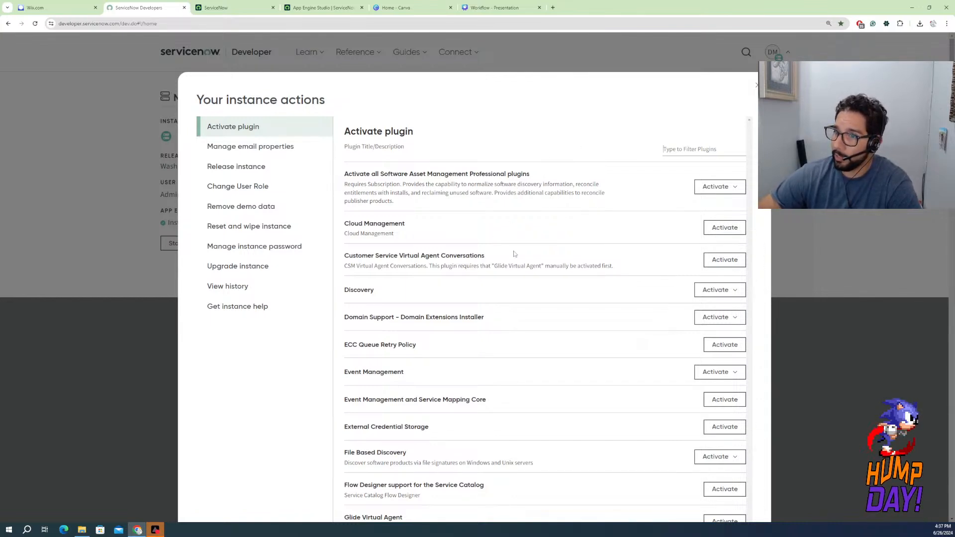
scroll(514, 255, down, 2)
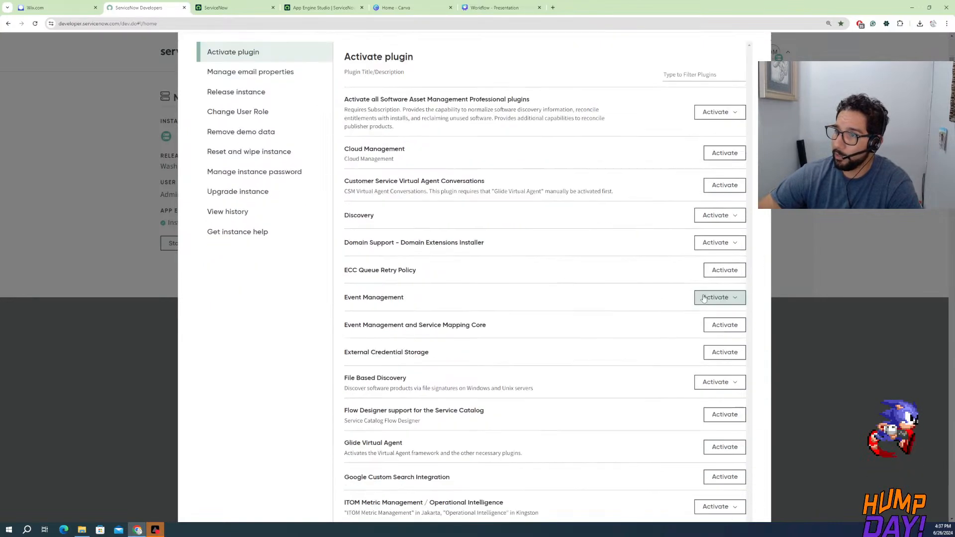
click(726, 244)
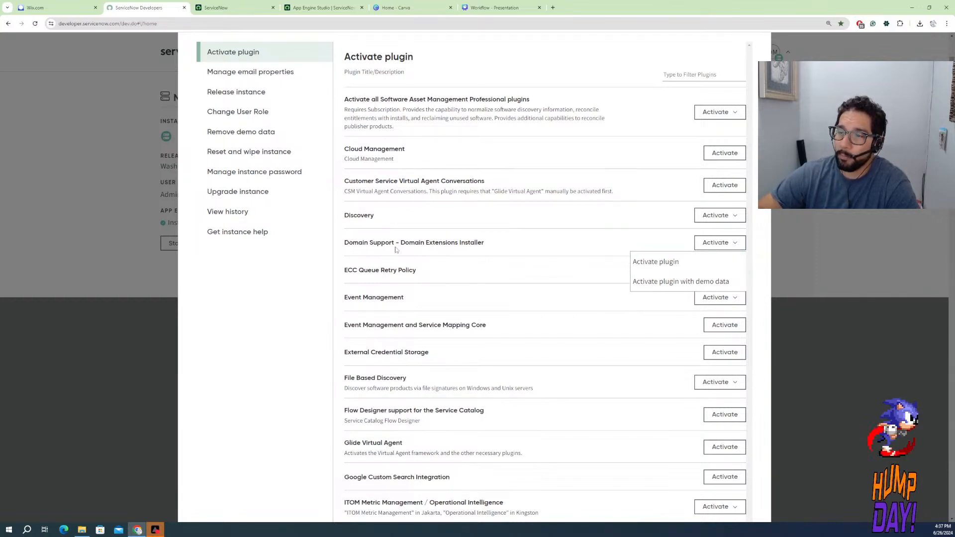
click(525, 221)
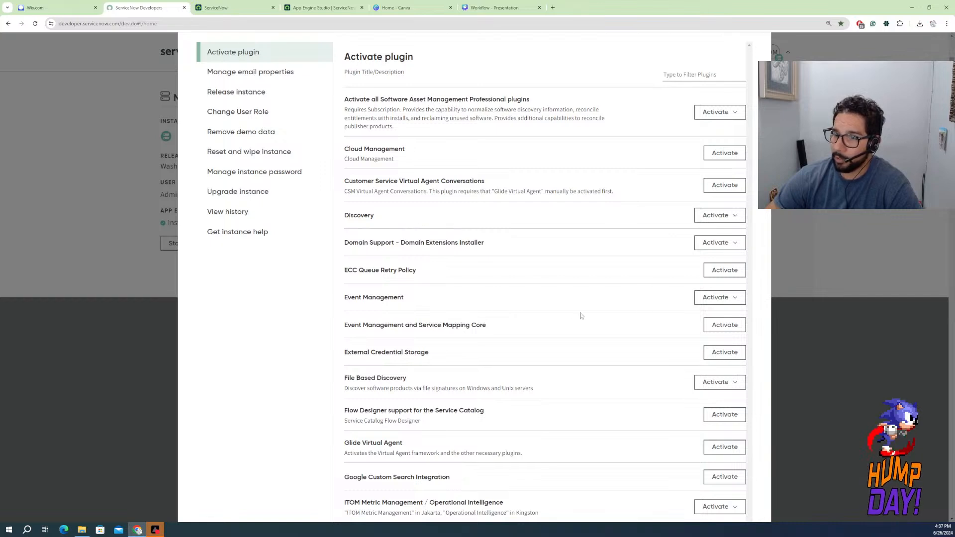
click(717, 154)
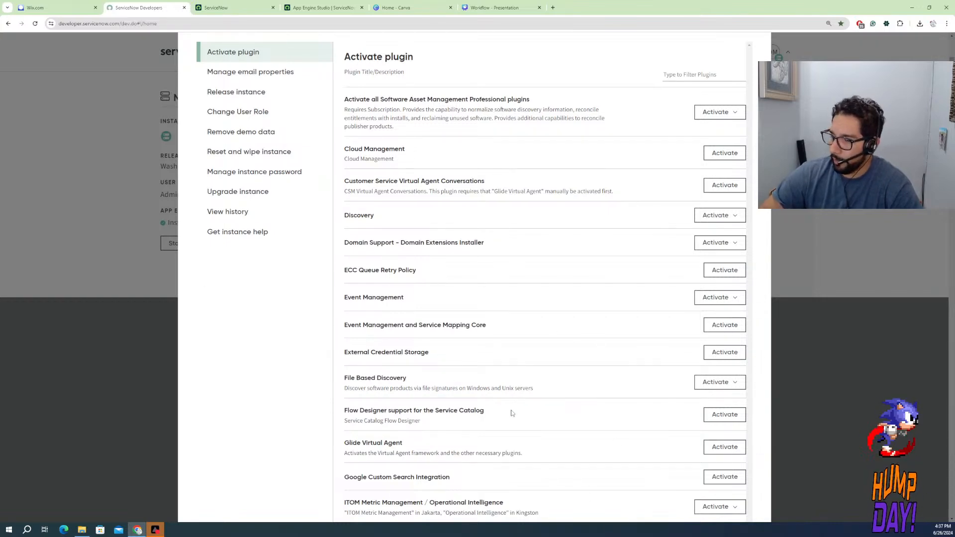
Look through the full list of available plugins and check the activation options for Orchestration - Amazon EC2
scroll(497, 403, up, 1)
scroll(478, 398, down, 4)
scroll(471, 388, down, 14)
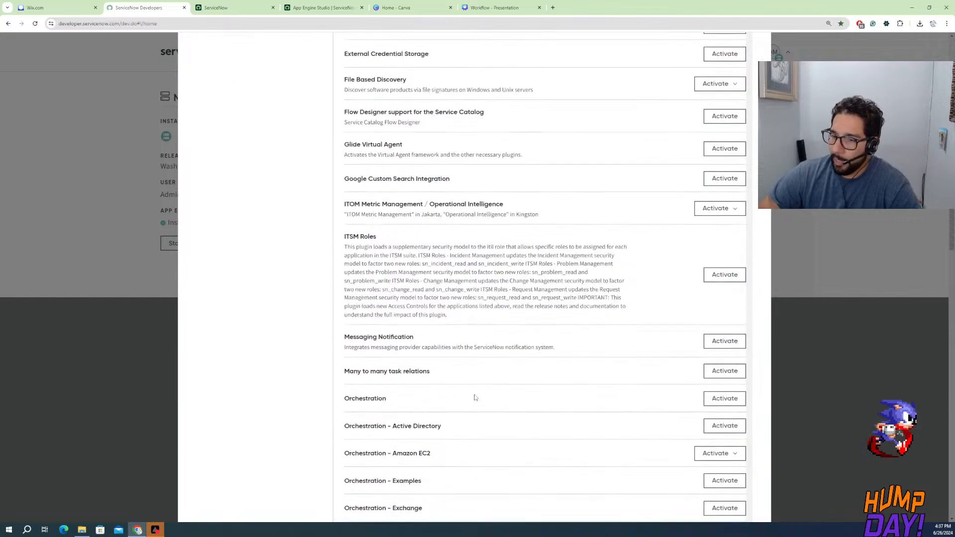
scroll(471, 390, down, 10)
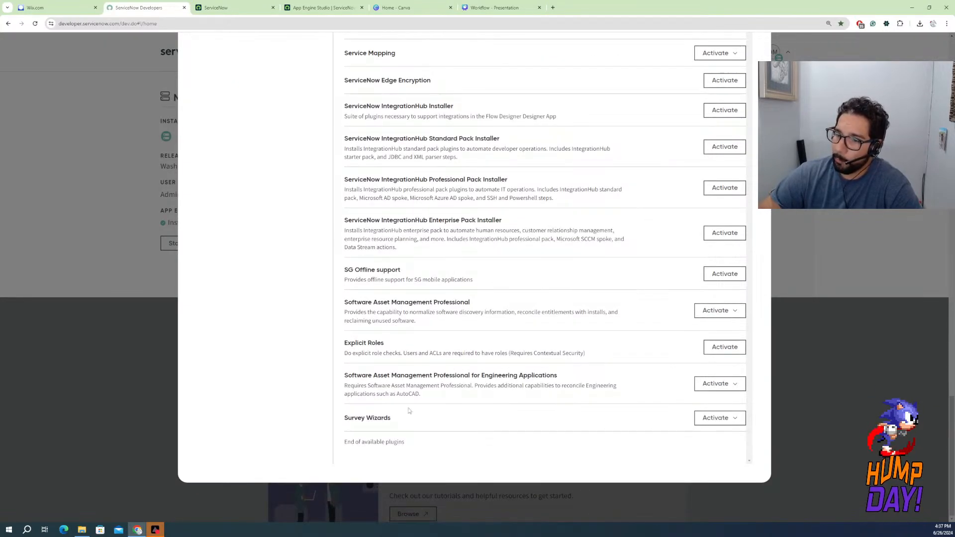
scroll(365, 410, up, 3)
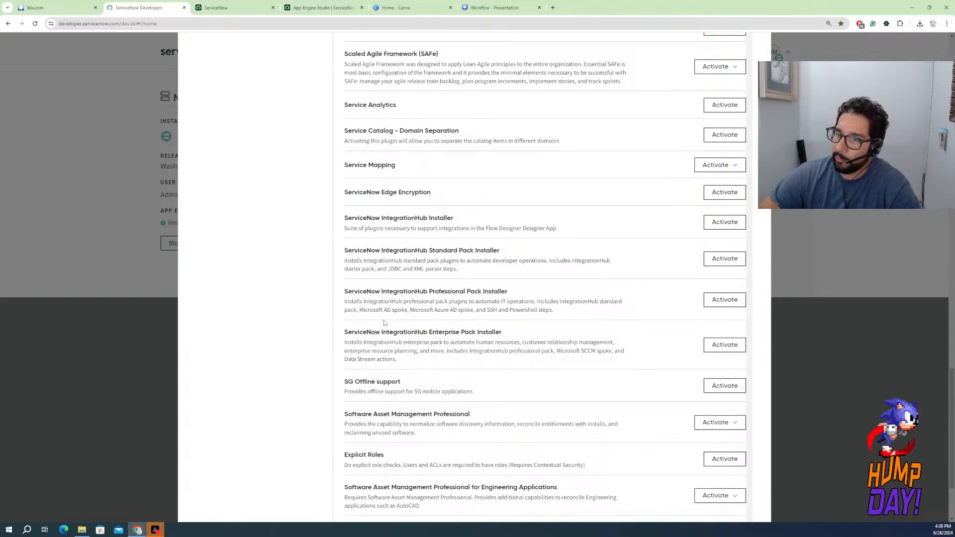
scroll(384, 323, up, 7)
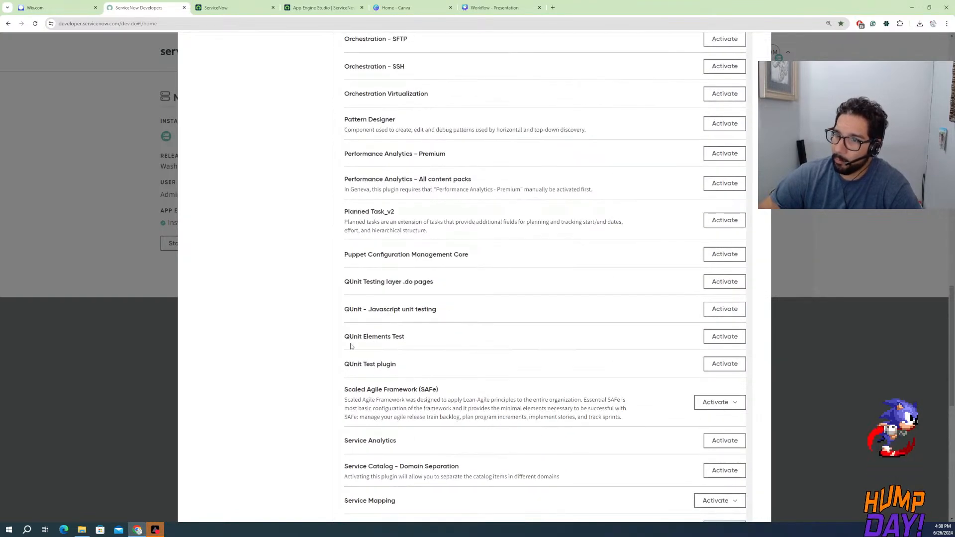
scroll(368, 379, up, 9)
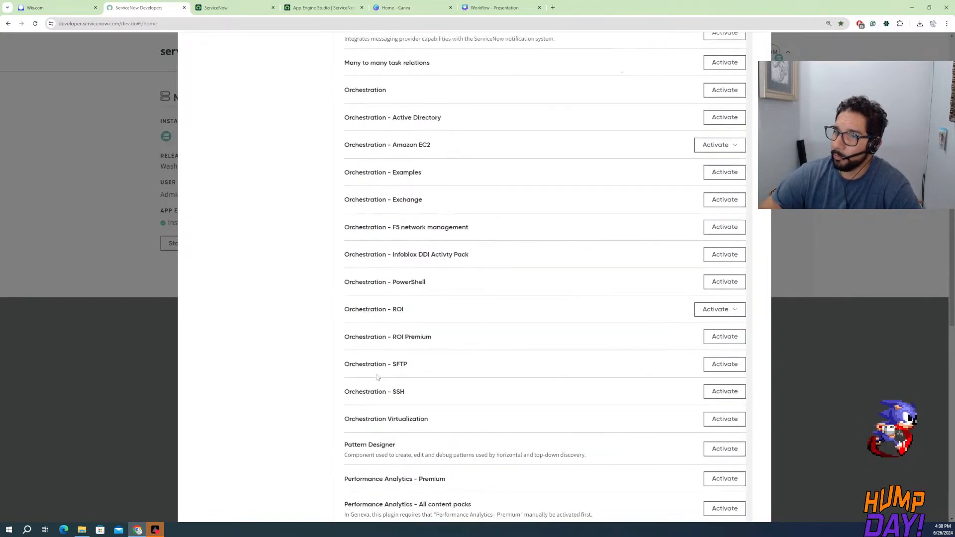
click(719, 268)
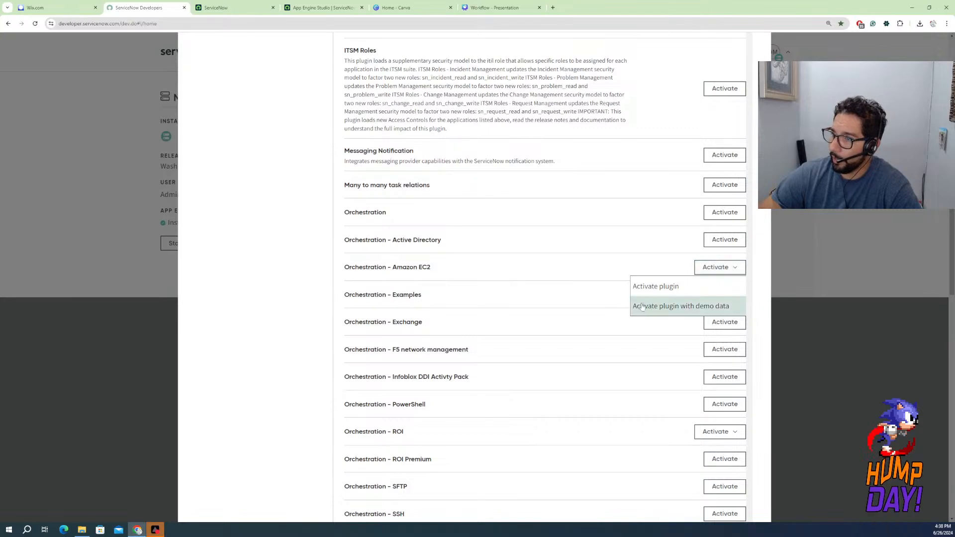
scroll(284, 290, up, 11)
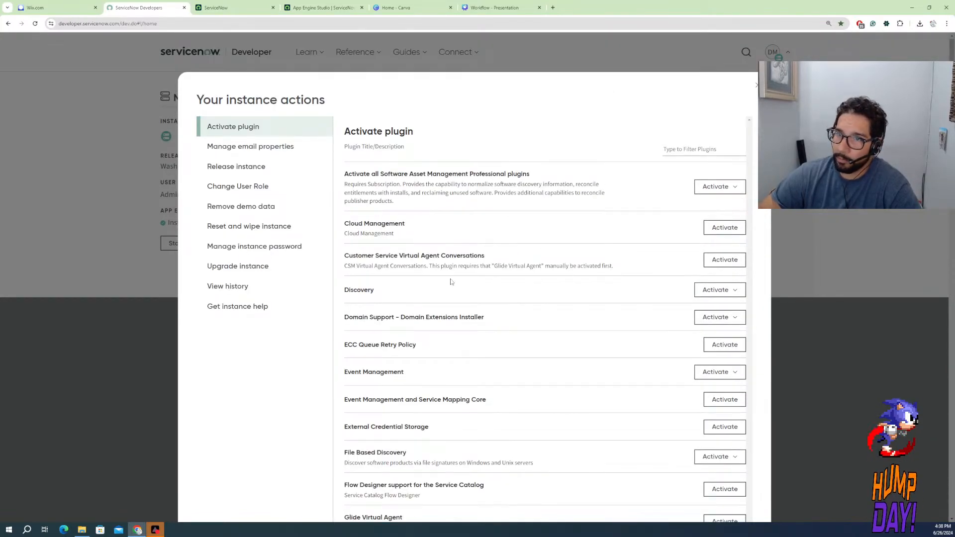
Open the email properties in the developer instance's actions
click(276, 146)
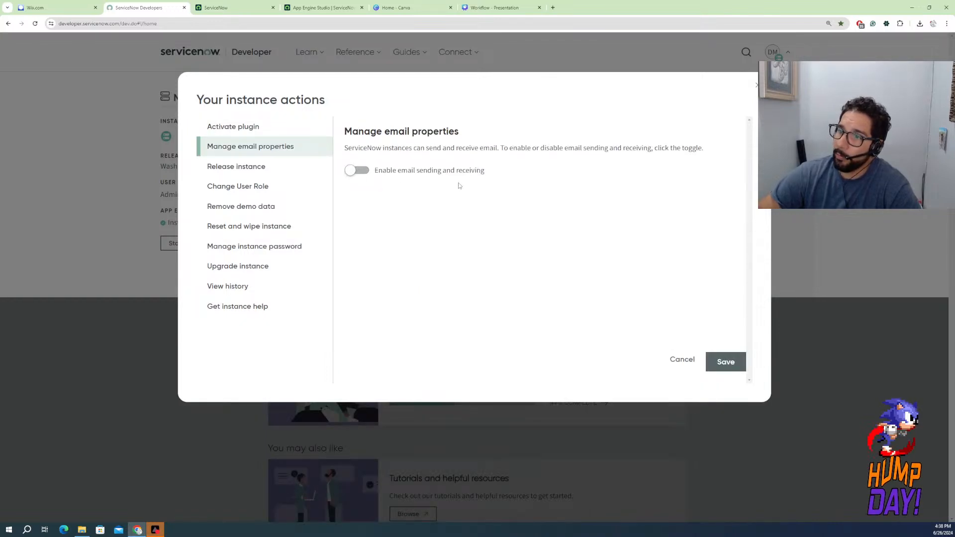
In the instance, filter the navigator for "email", open Email Diagnostics, and highlight the email receiving and sending statuses
click(230, 7)
click(88, 75)
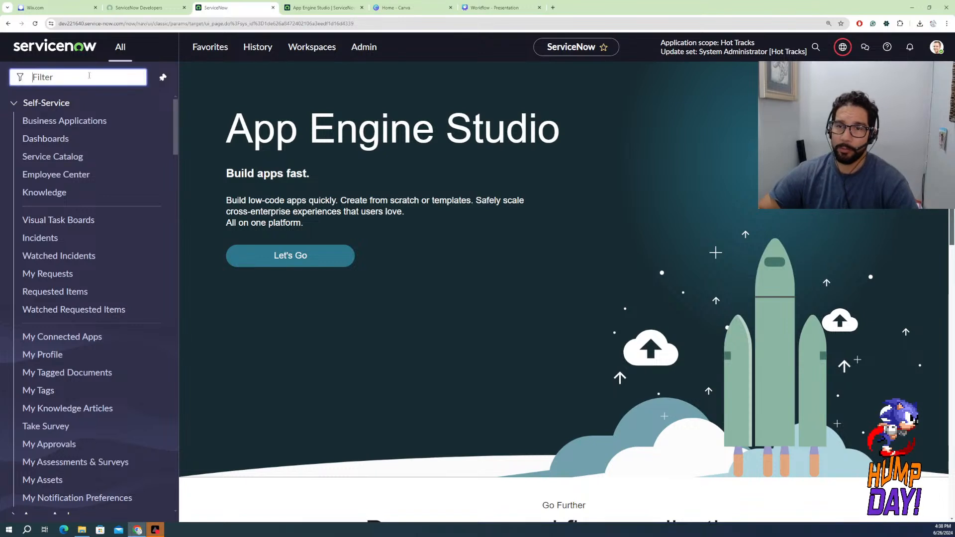
text(em)
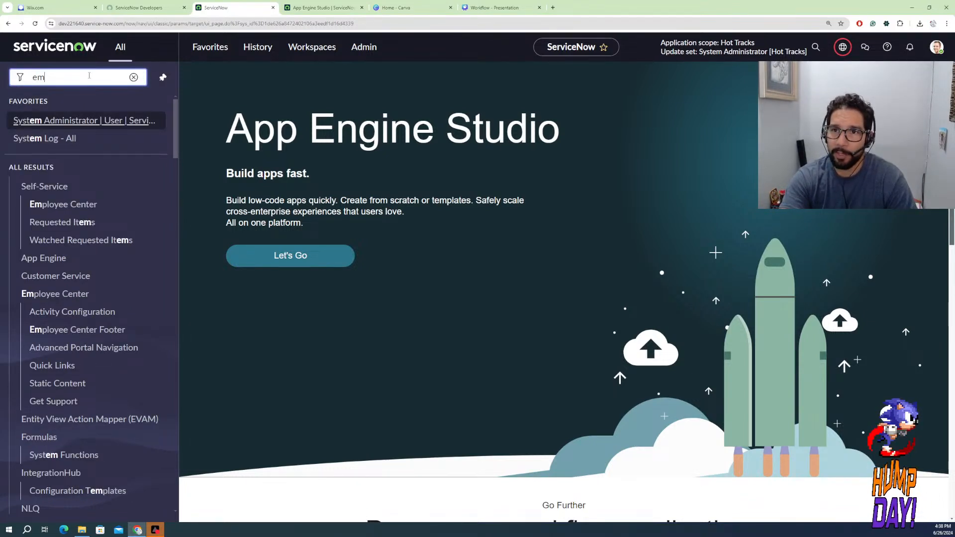
text(ail)
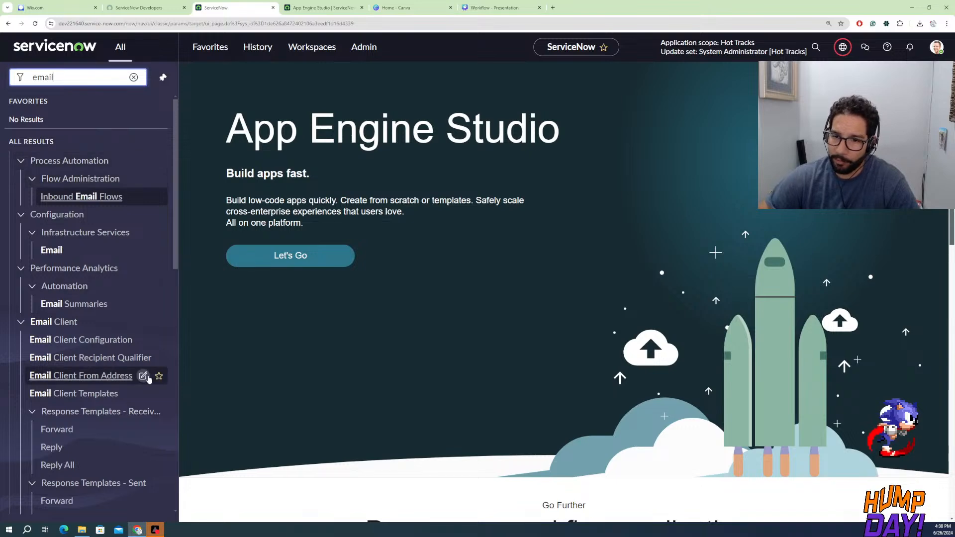
scroll(129, 398, down, 8)
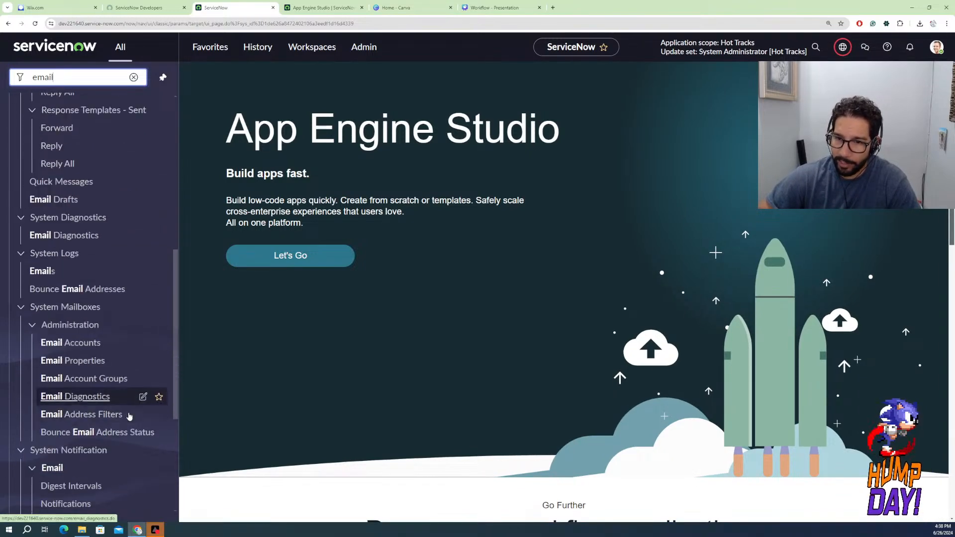
click(60, 238)
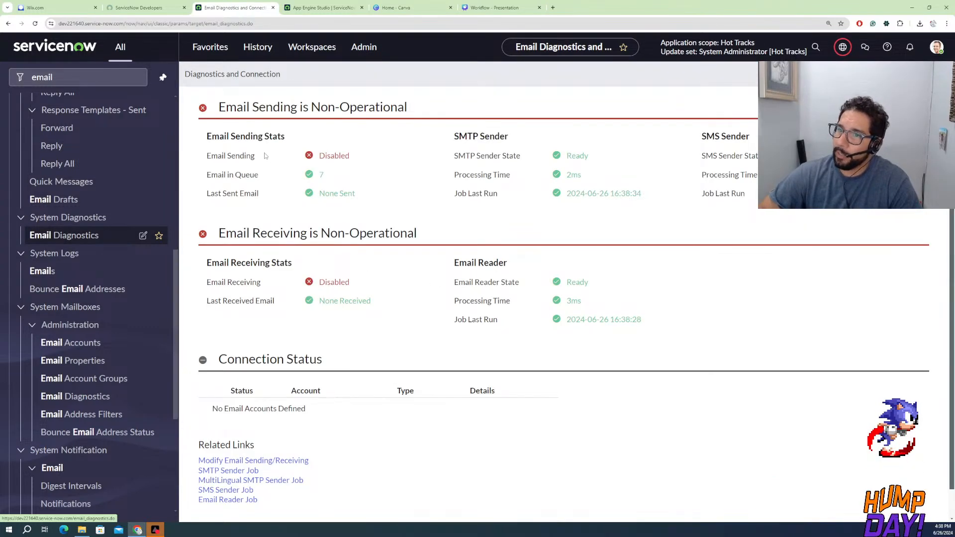
double_click(353, 282)
double_click(355, 157)
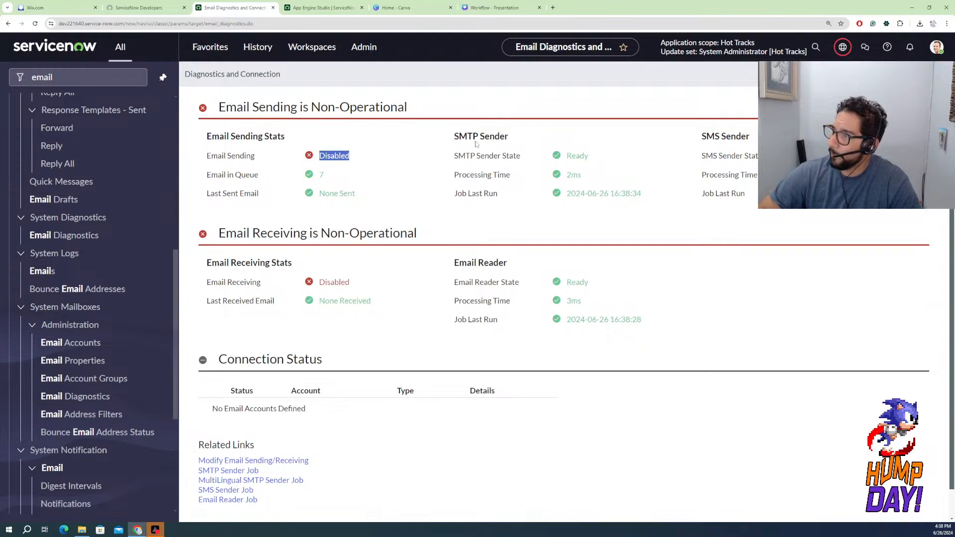
Open the email sending and receiving properties from the Email Diagnostics related links and compare them with the diagnostics page
scroll(448, 283, down, 1)
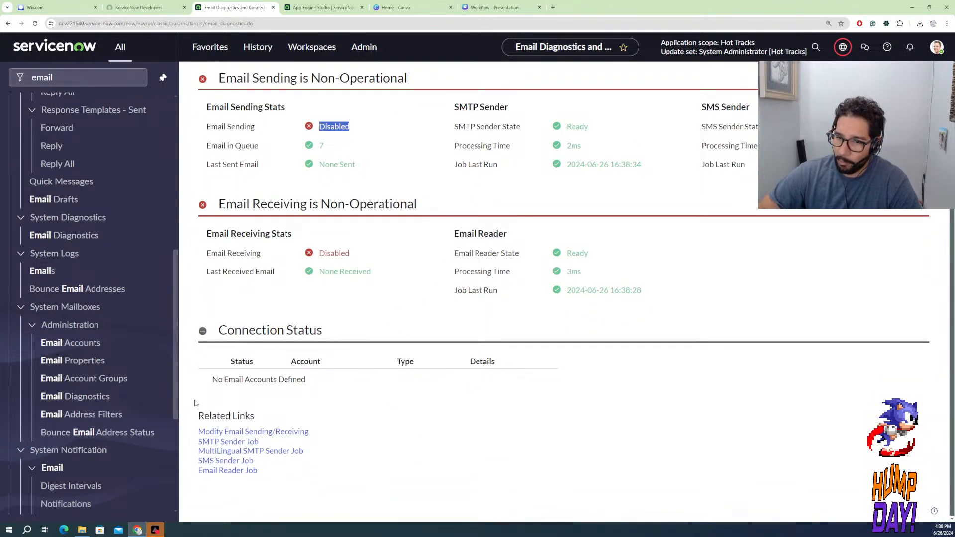
click(255, 433)
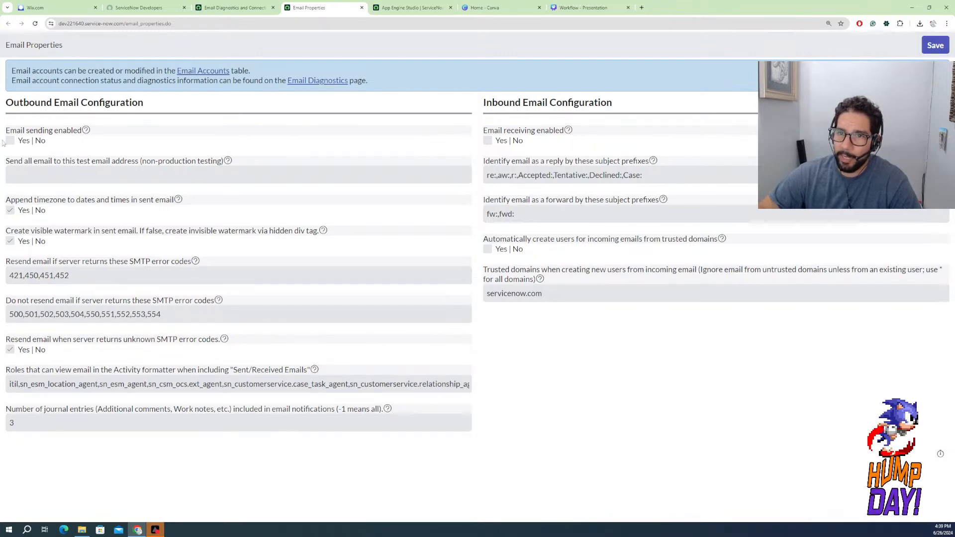
click(261, 7)
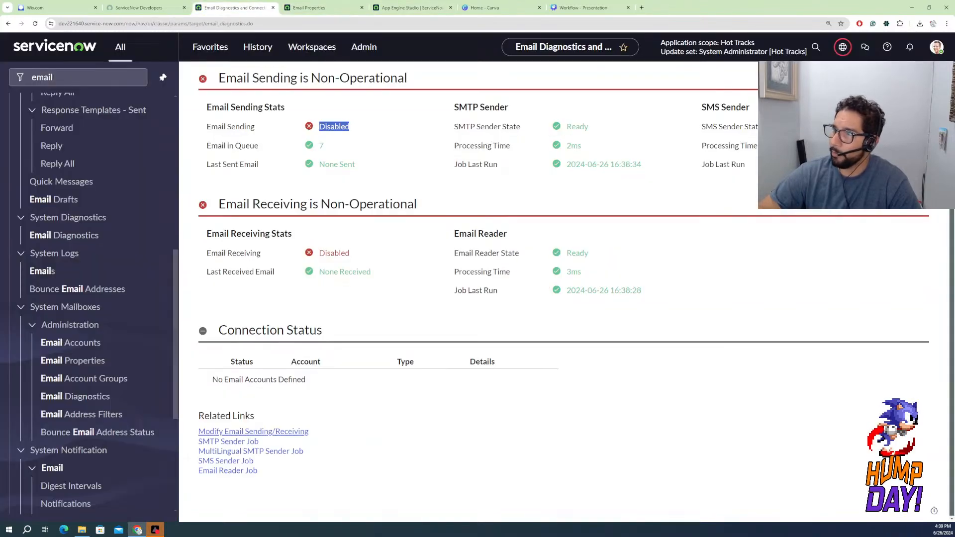
click(842, 50)
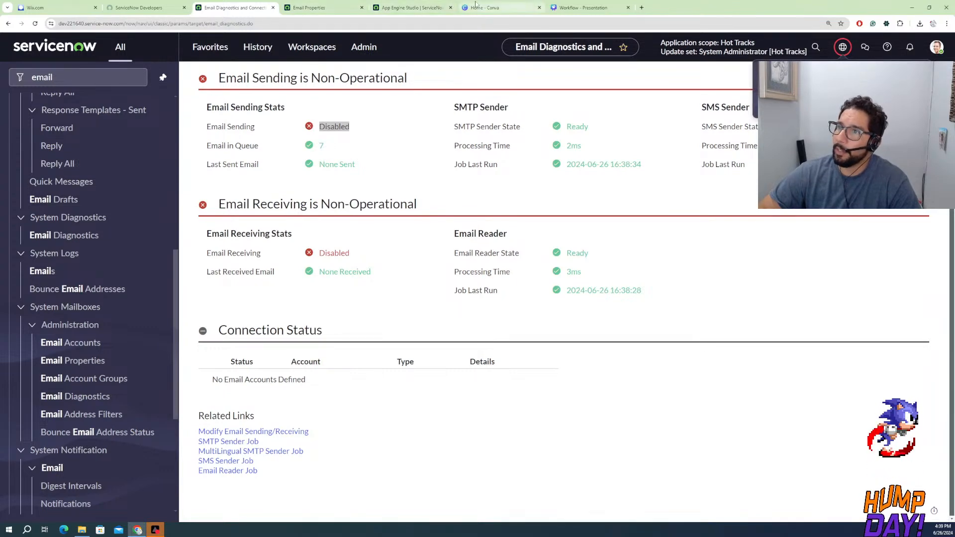
click(325, 5)
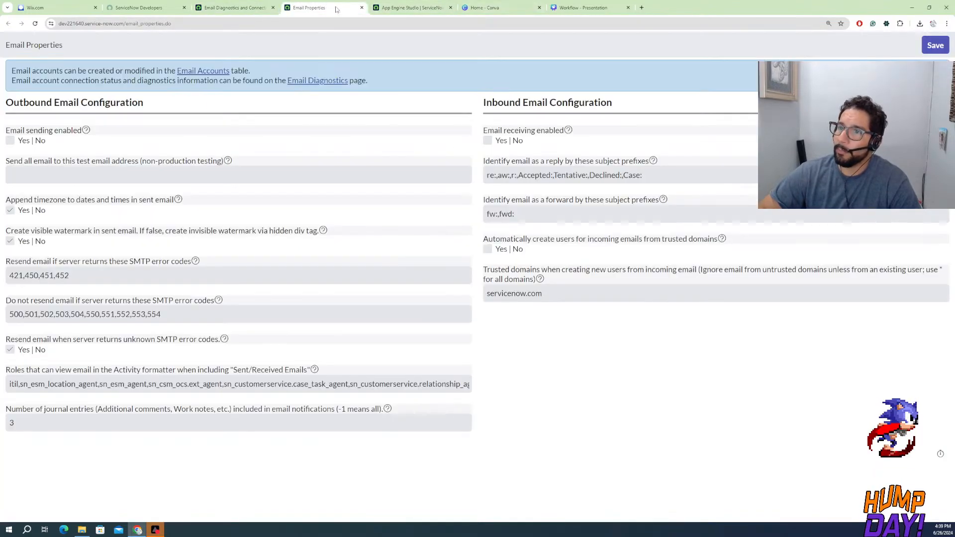
Return to the instance actions on the developer site and review the reasons offered for releasing the instance
click(159, 8)
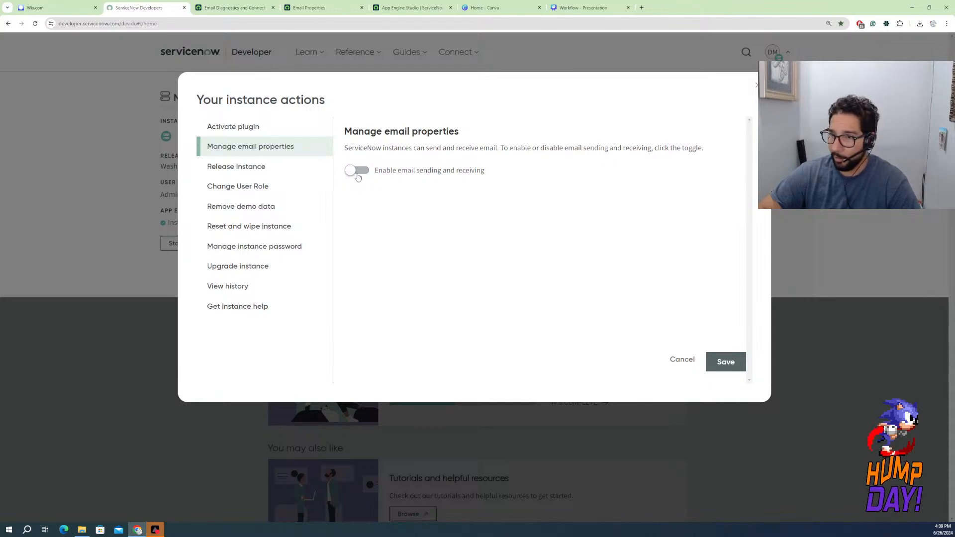
click(274, 169)
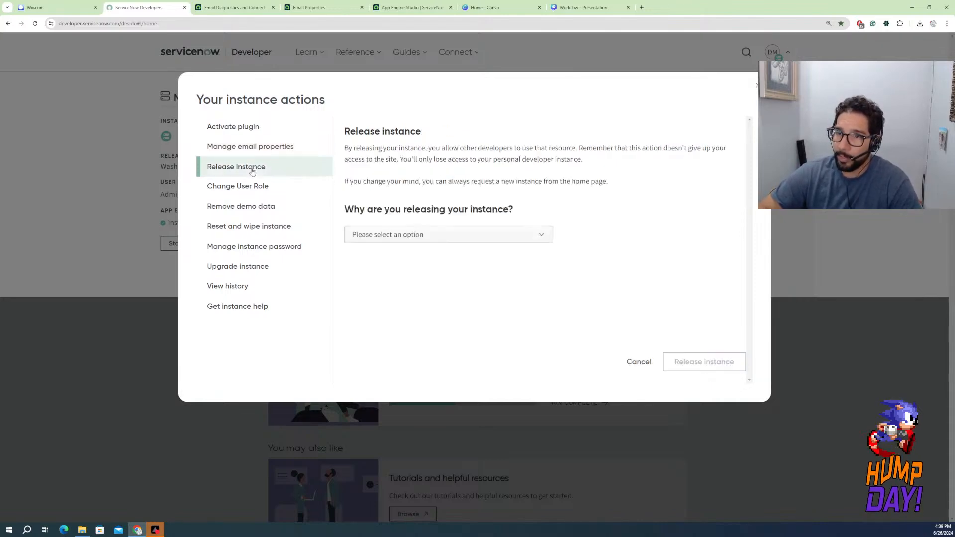
click(440, 237)
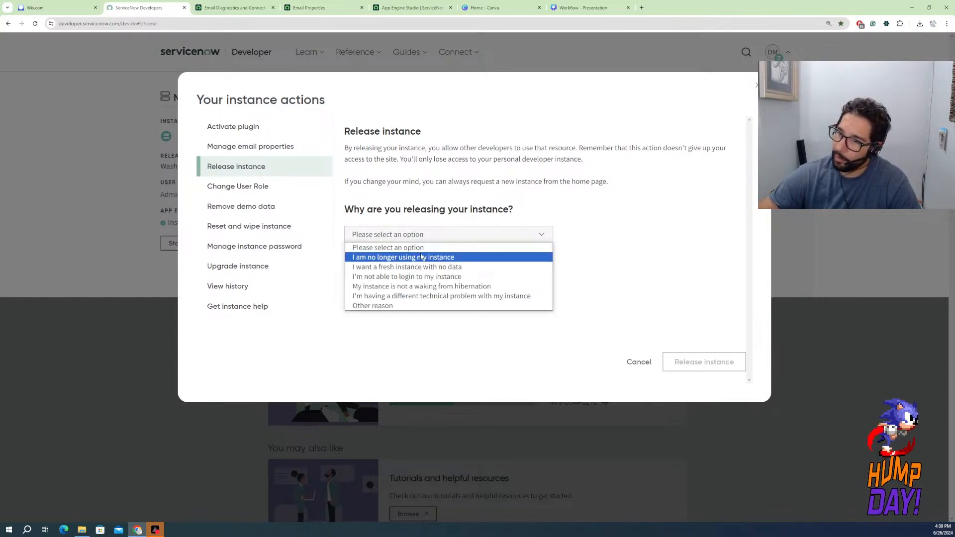
click(504, 196)
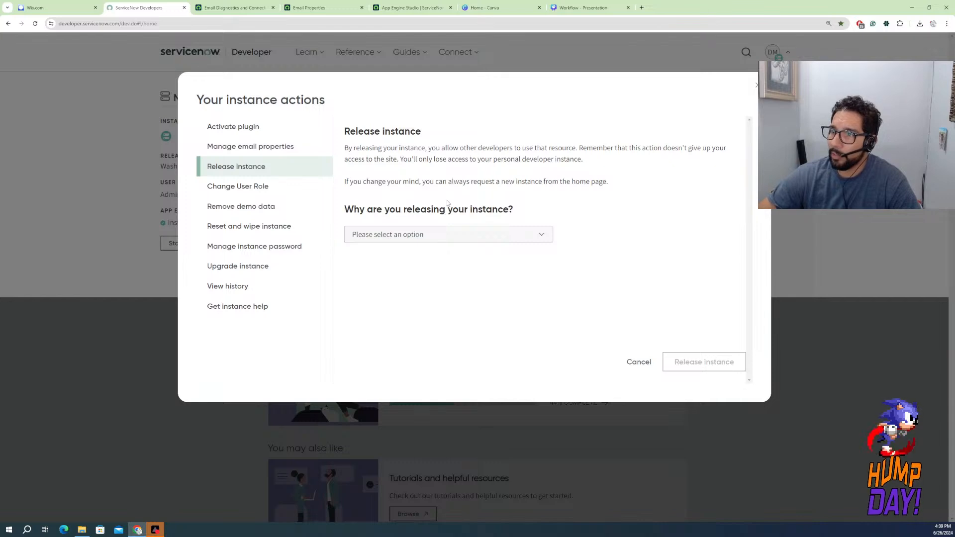
View the Change User Role action, and close the instance actions to return to the developer home page
click(269, 192)
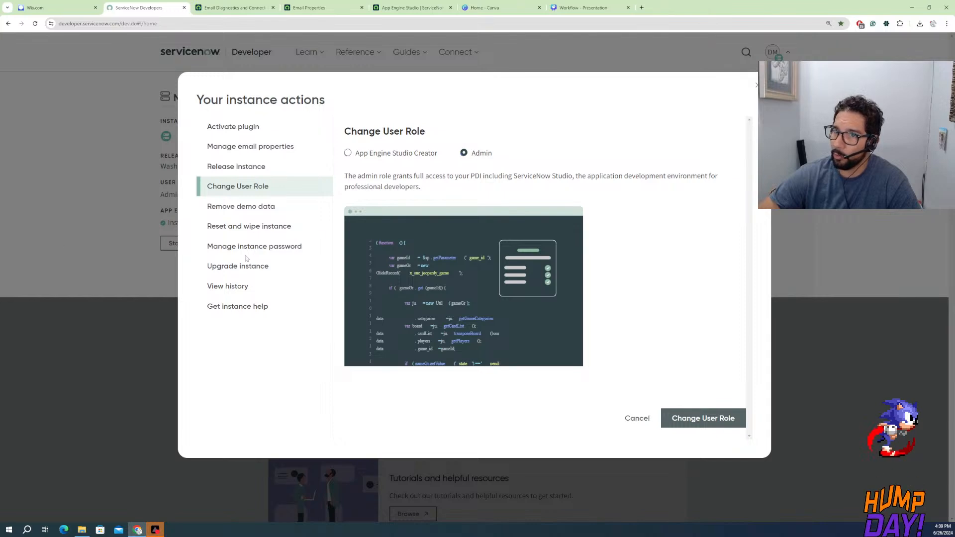
click(755, 88)
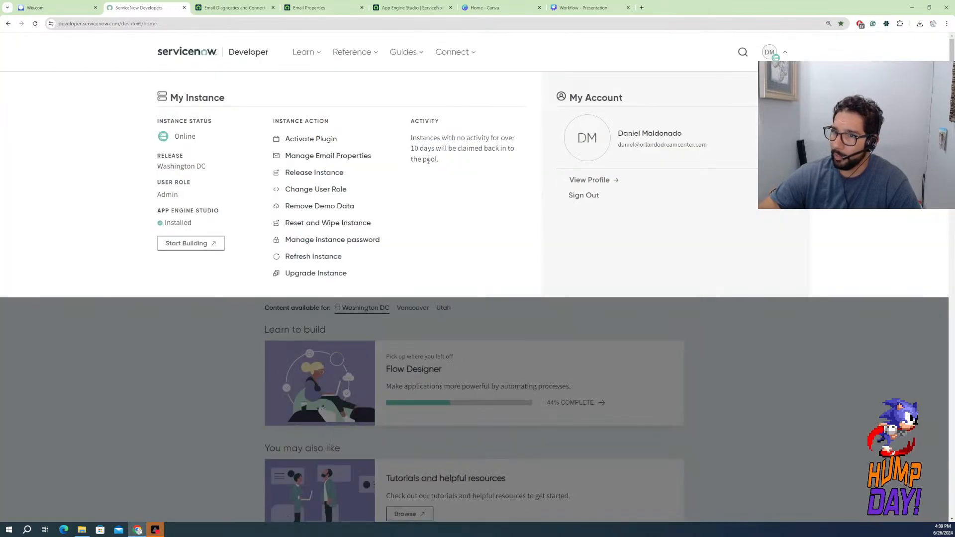
click(303, 329)
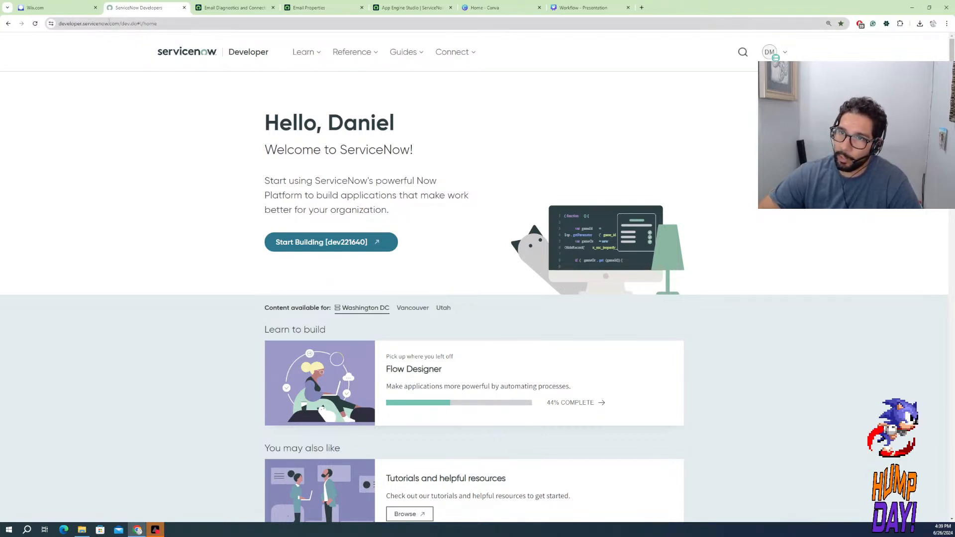
Highlight the developer site's base address, launch the dev221640 instance in a new tab, and return to the developer home page
click(119, 23)
drag(119, 23, 55, 23)
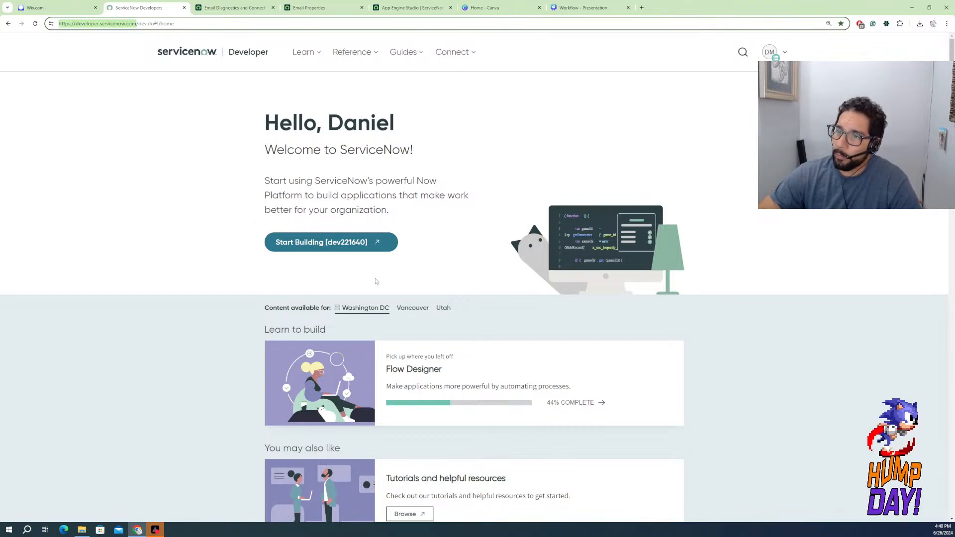
click(322, 247)
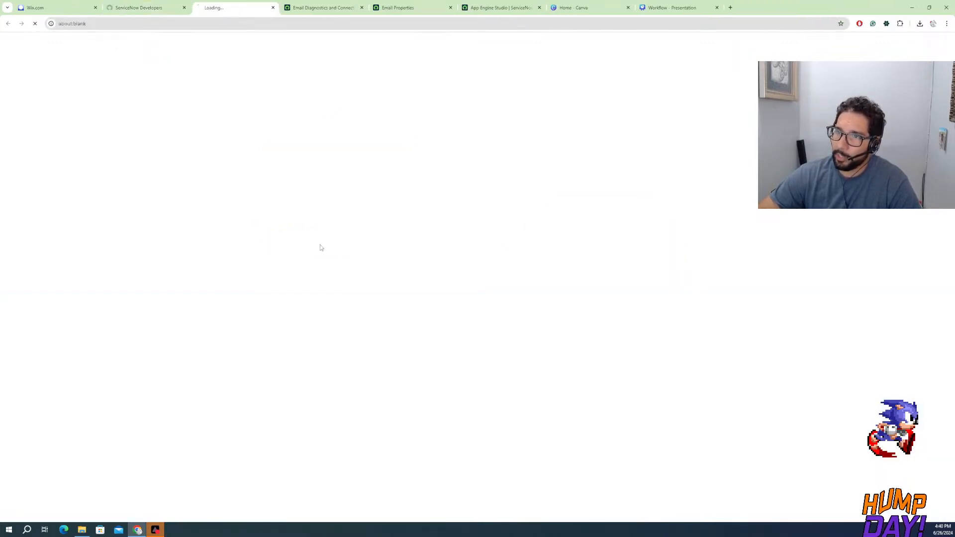
click(148, 9)
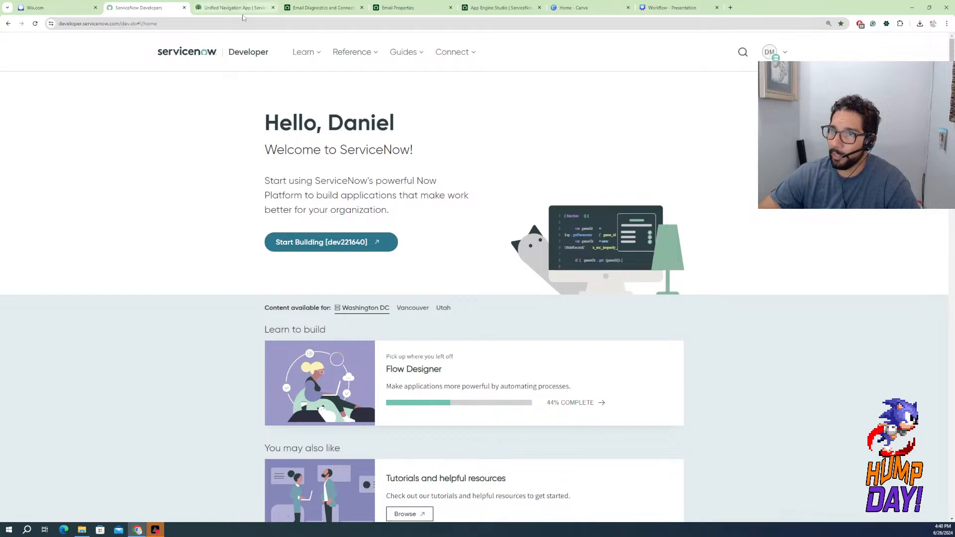
Copy the instance's base address from the Email Diagnostics page and open its login page in the OrlandoSnowDev browser profile
click(288, 8)
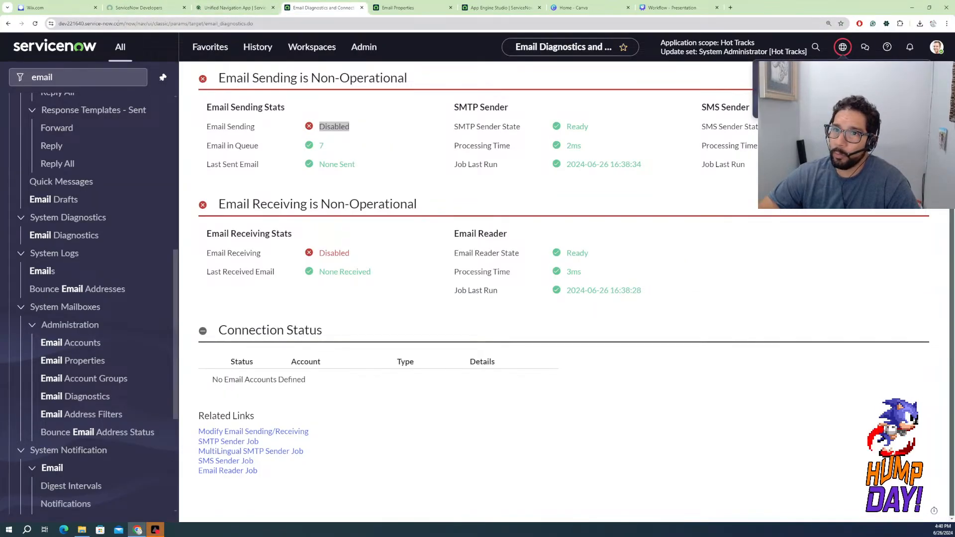
drag(123, 24, 57, 26)
key(ctrl+c)
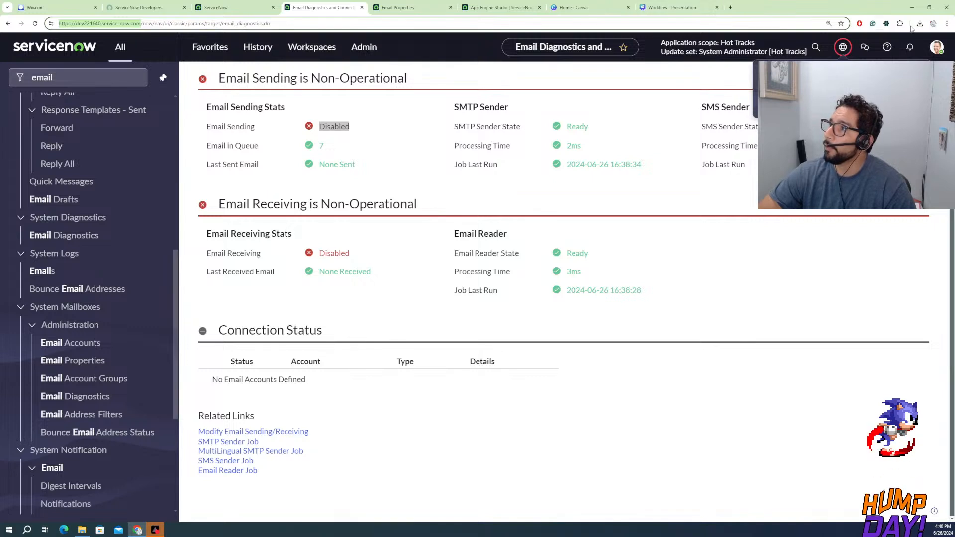
click(934, 24)
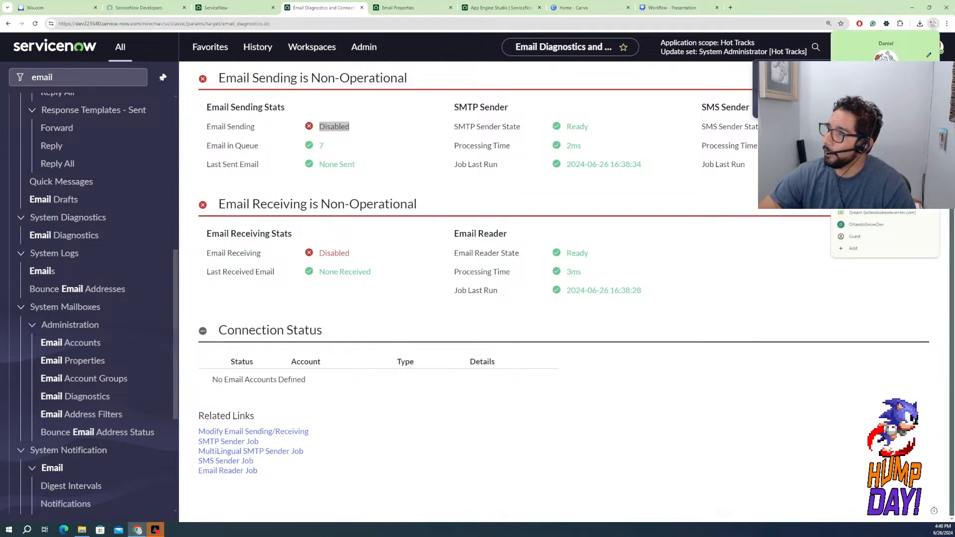
click(867, 225)
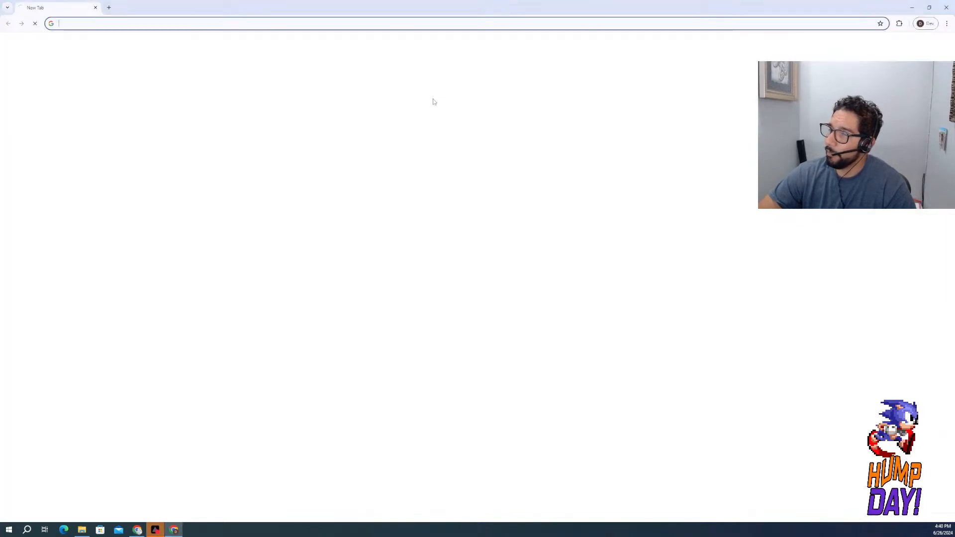
click(187, 24)
key(ctrl+v)
key(Return)
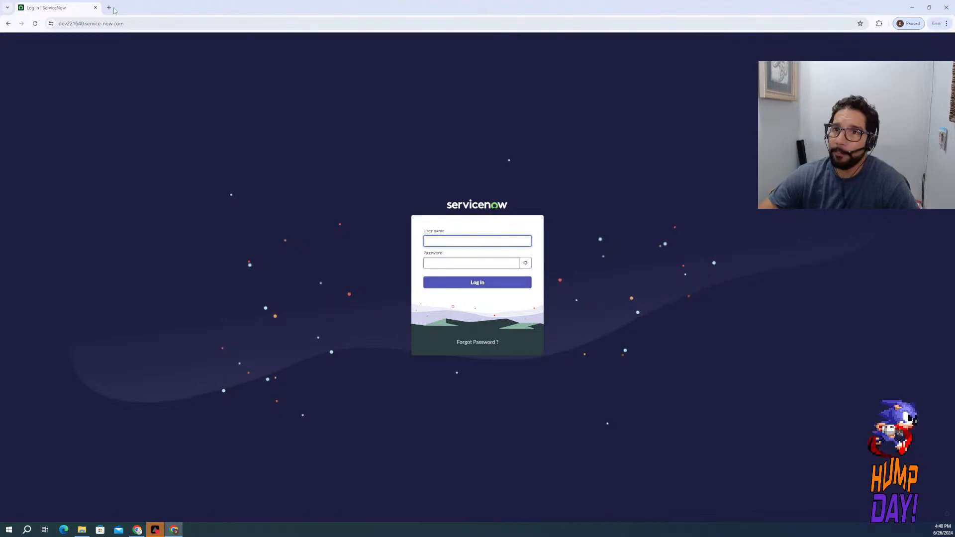
click(912, 8)
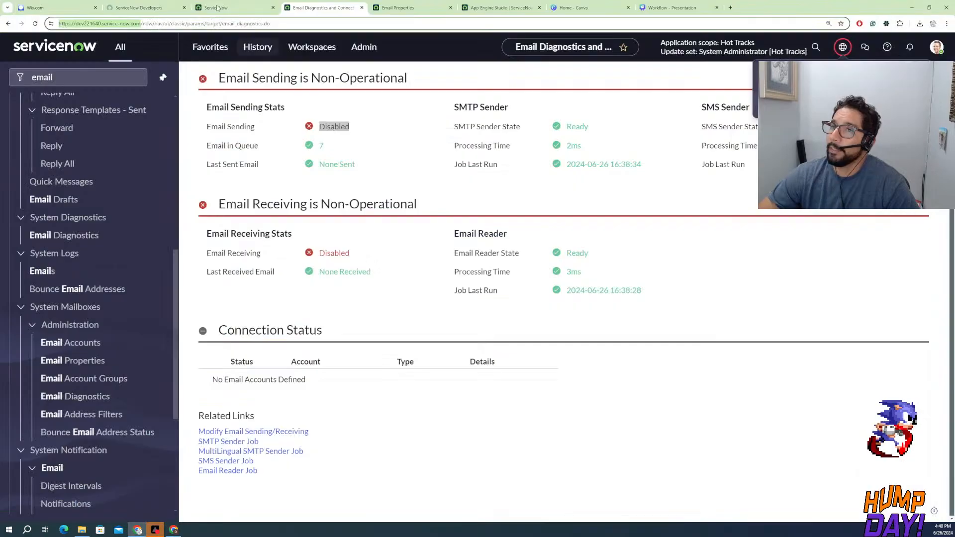
Open Change User Role in the developer site's instance actions and compare the App Engine Studio Creator and Admin descriptions, leaving Admin selected
click(144, 8)
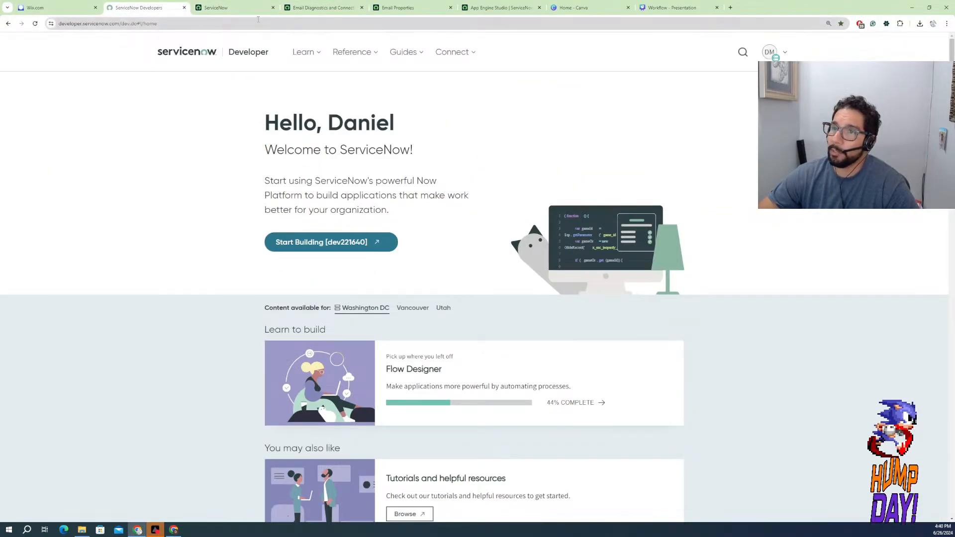
click(774, 56)
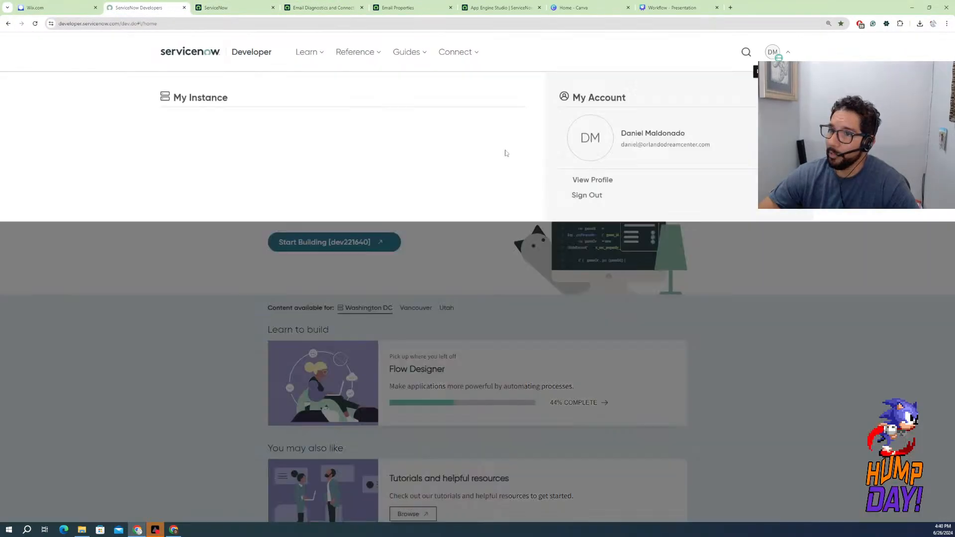
click(314, 178)
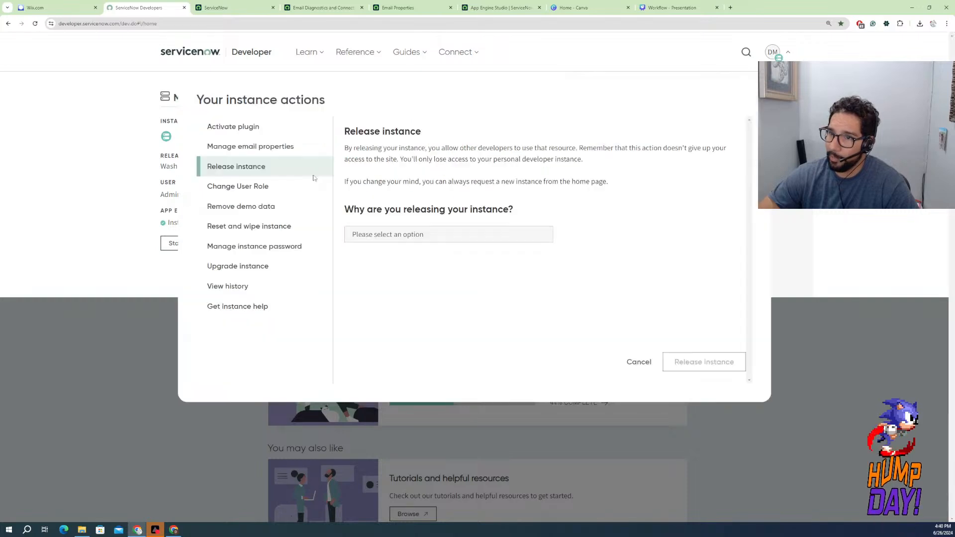
click(238, 192)
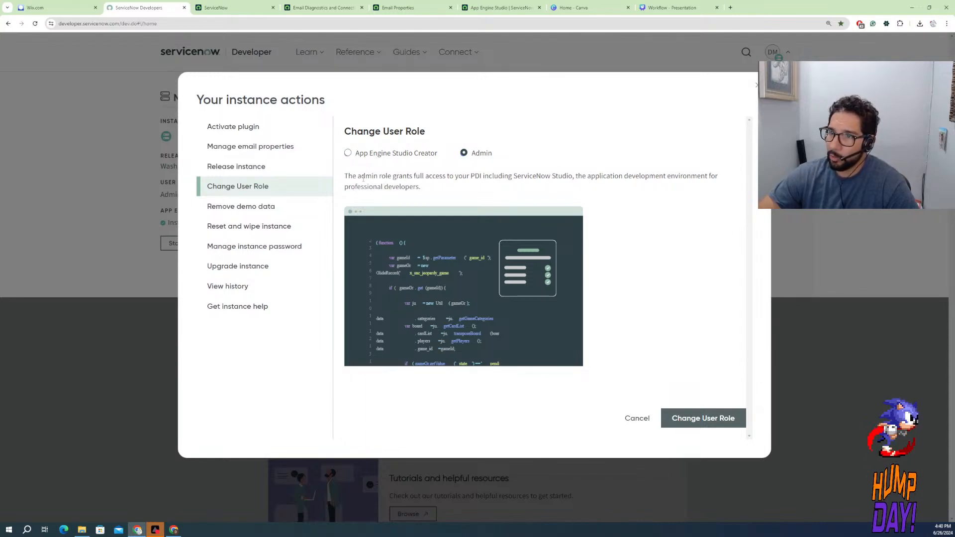
drag(367, 176, 453, 177)
click(380, 157)
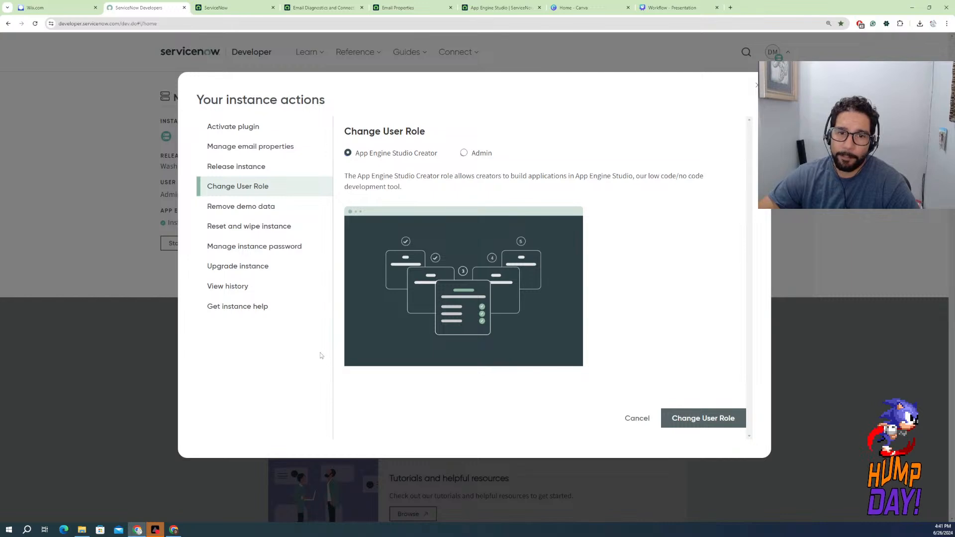
click(464, 154)
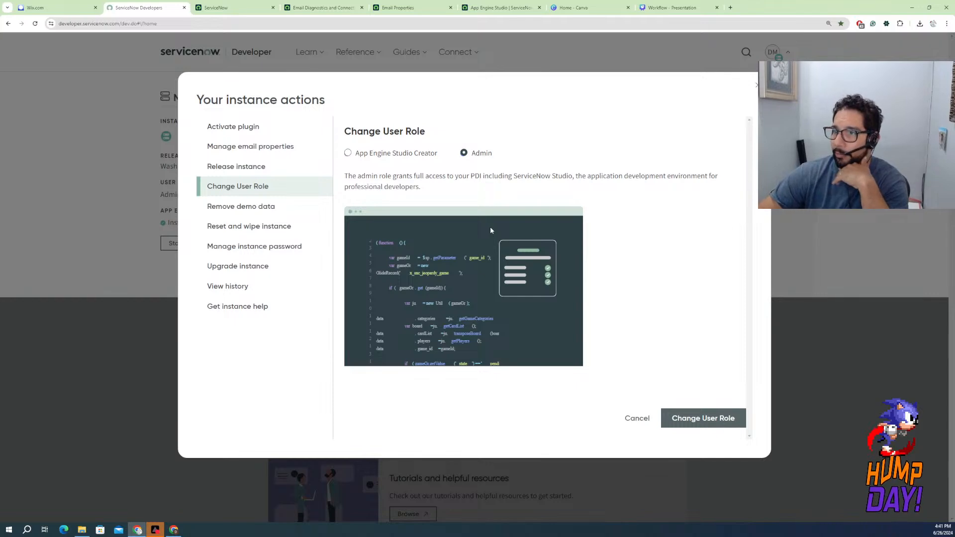
Read the Remove demo data information in the instance actions and switch to the newly launched instance
click(261, 207)
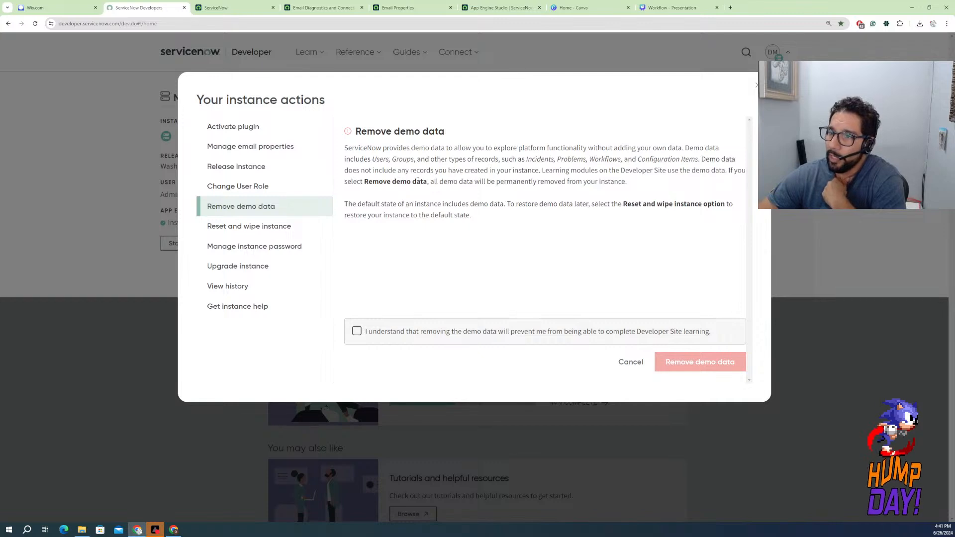
click(230, 7)
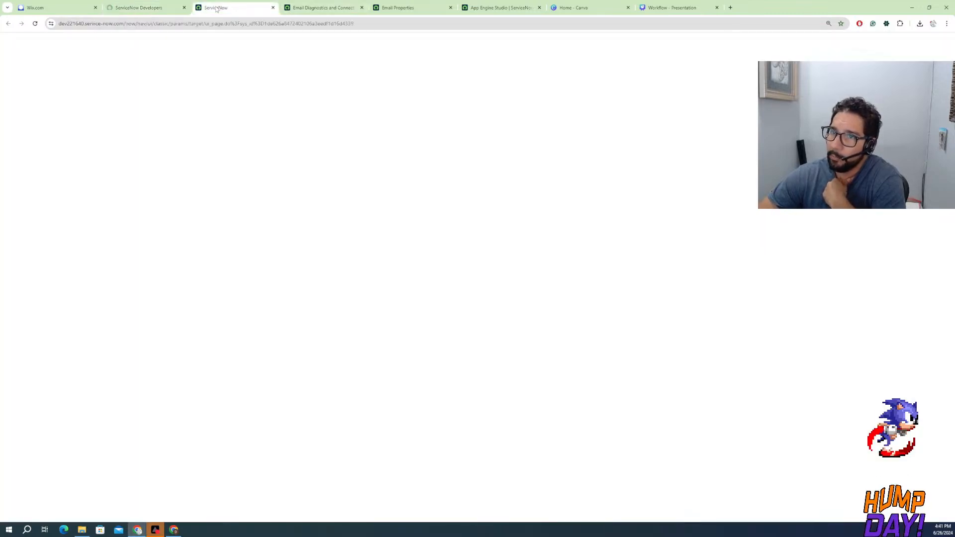
click(72, 82)
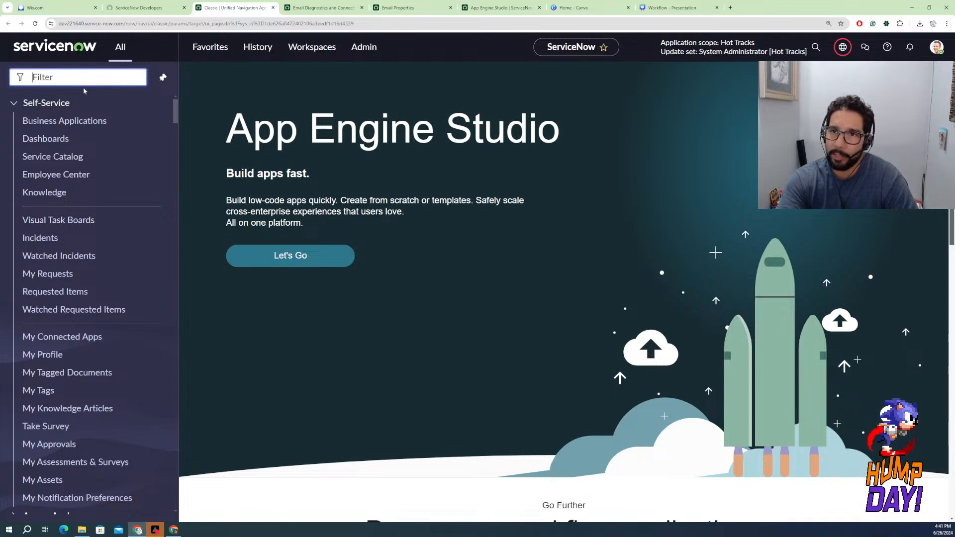
text(t)
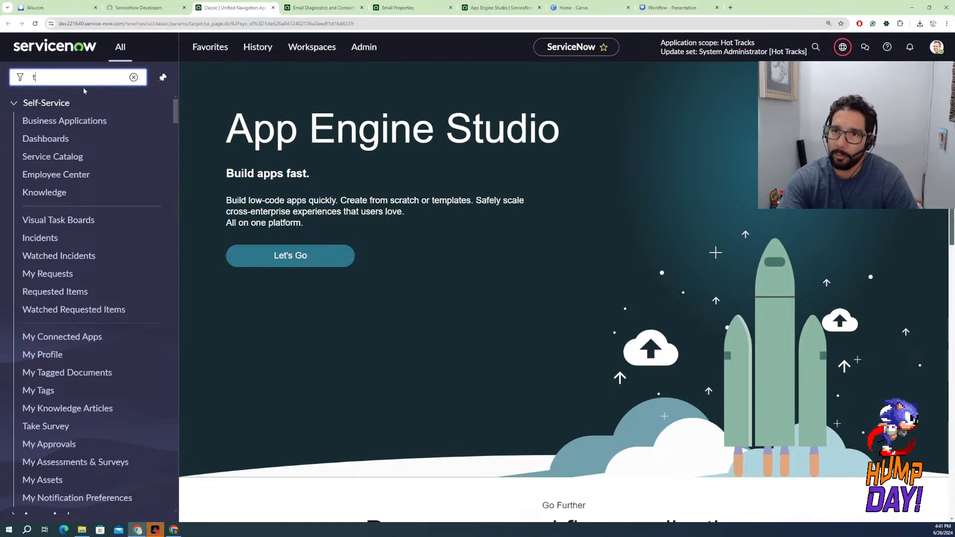
key(BackSpace)
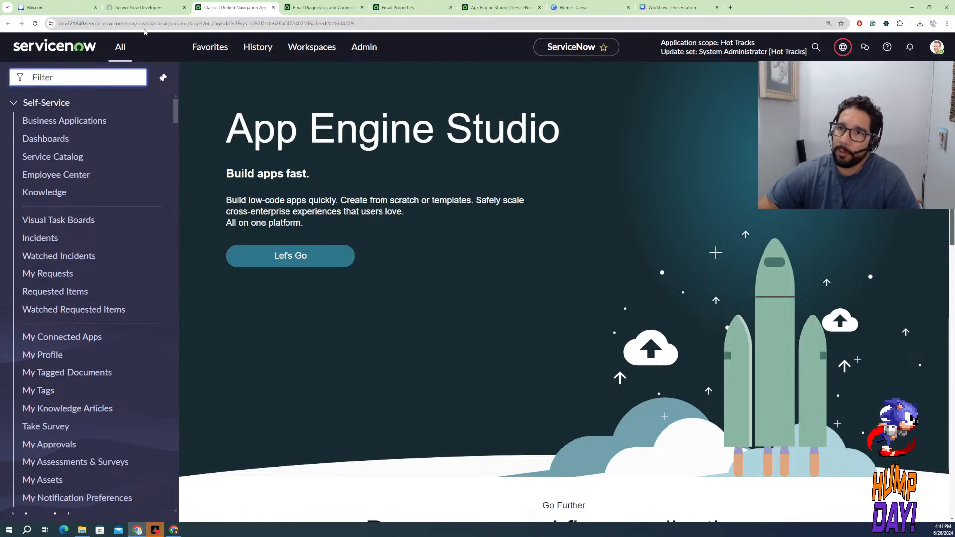
Replace the path in the instance's address with "esc" to open the Employee Center, and view its quick links and popular topics
drag(126, 24, 499, 13)
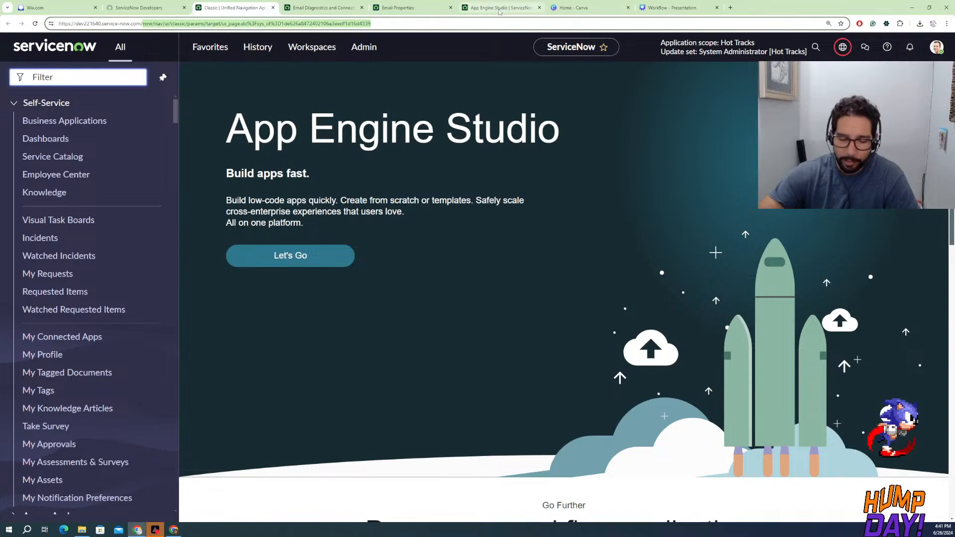
text(es)
key(Return)
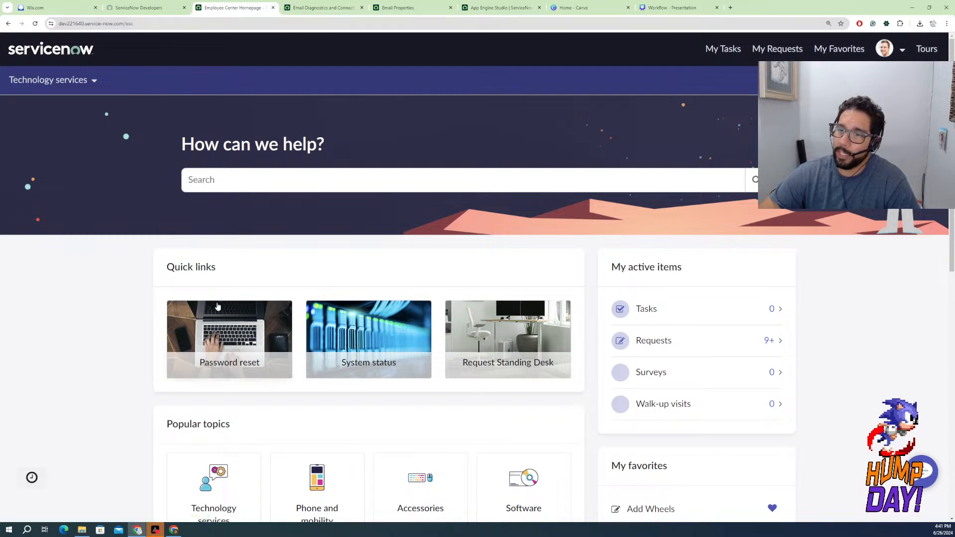
scroll(195, 364, down, 4)
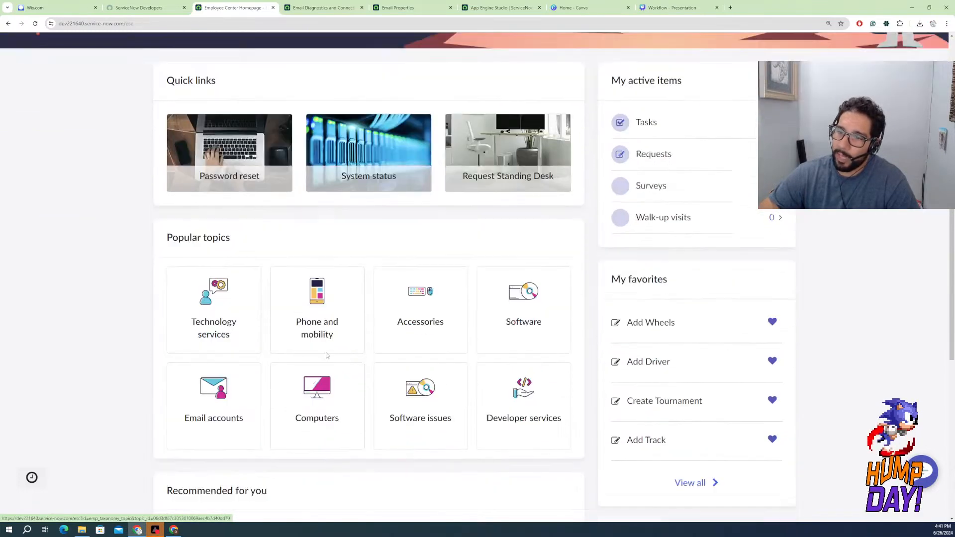
Open Reset and wipe instance in the developer site's instance actions and read the options for keeping or giving up the instance name
click(141, 11)
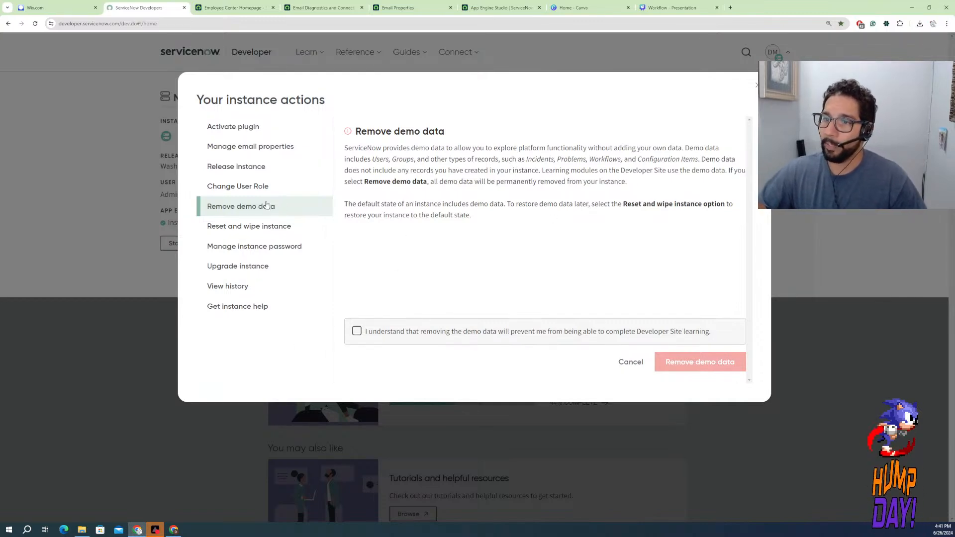
click(266, 227)
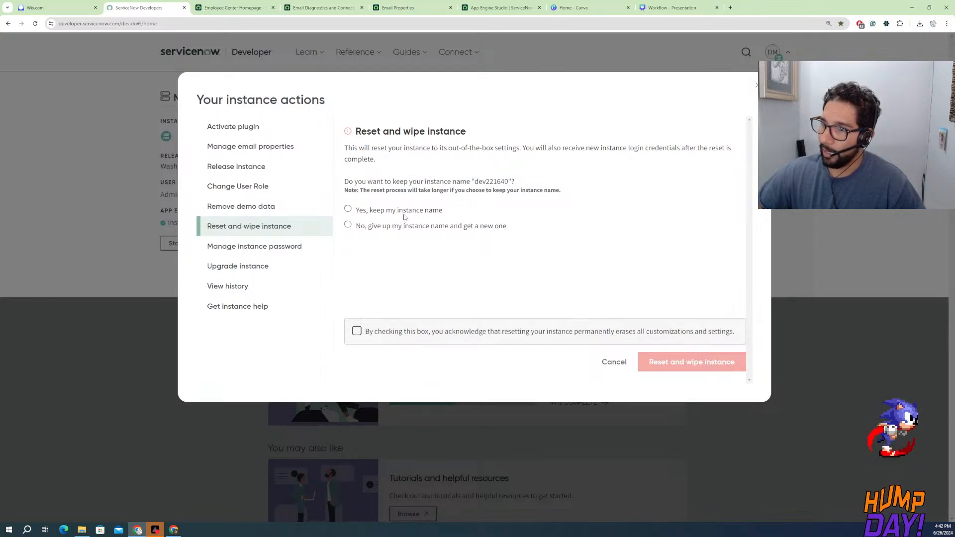
drag(448, 212, 356, 212)
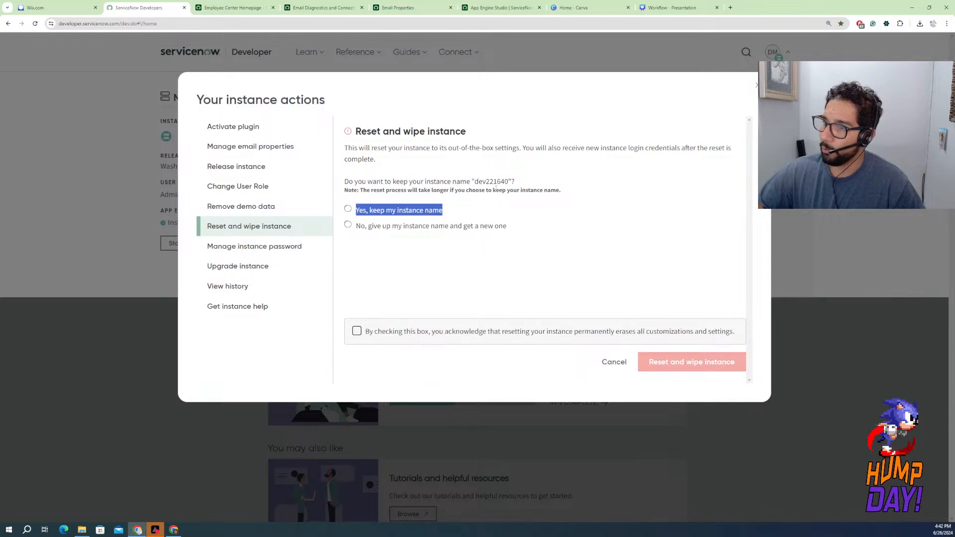
drag(509, 182, 475, 185)
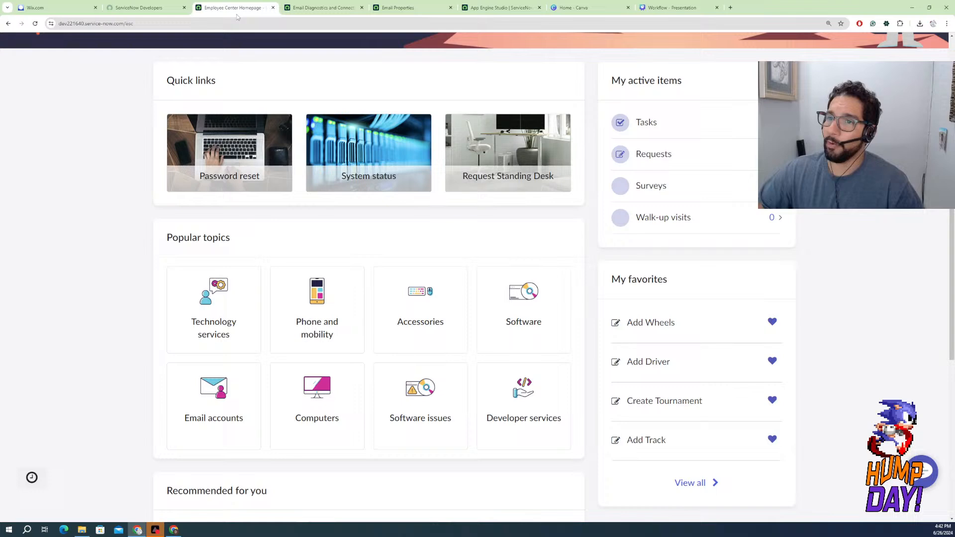
Replace the "esc" path in the instance's address with "stats.do" to open the servlet statistics page
click(246, 7)
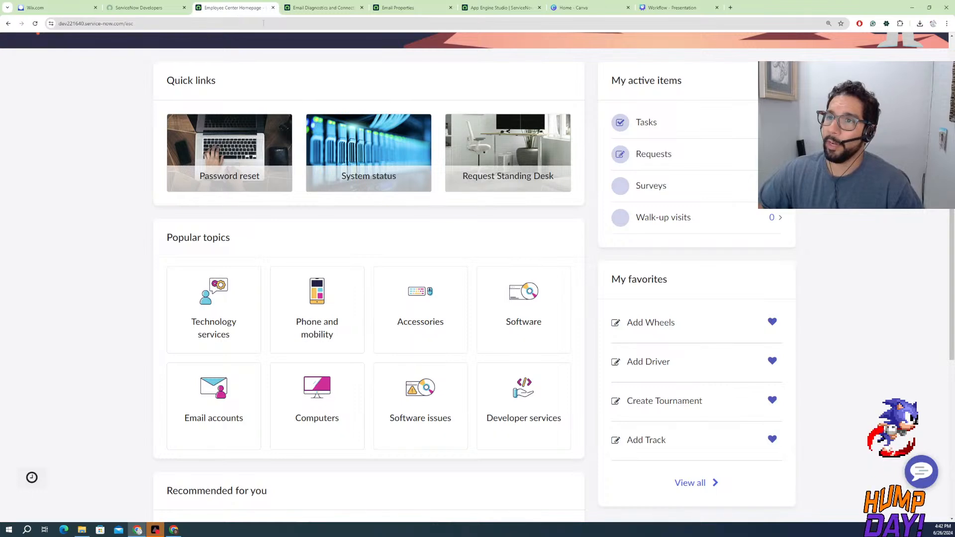
drag(135, 23, 125, 23)
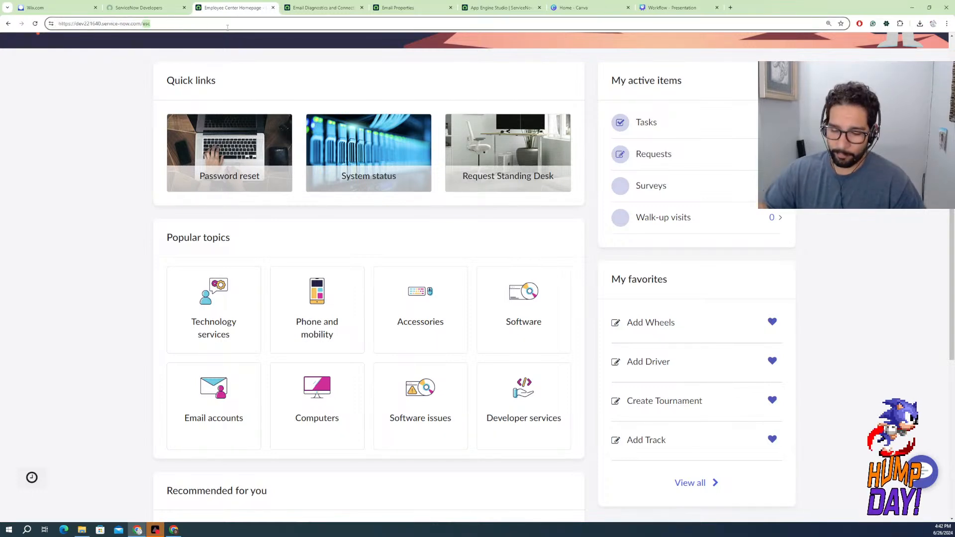
key(BackSpace)
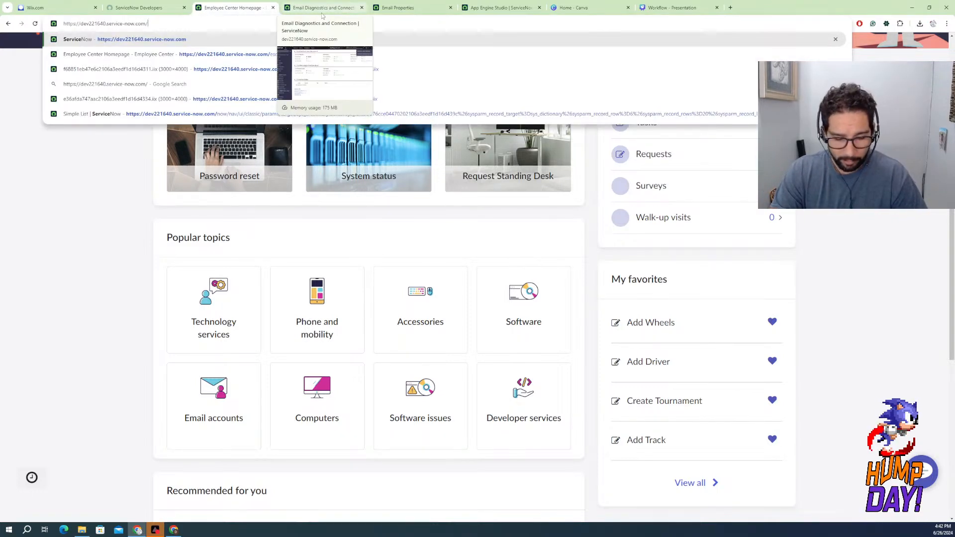
text(stats)
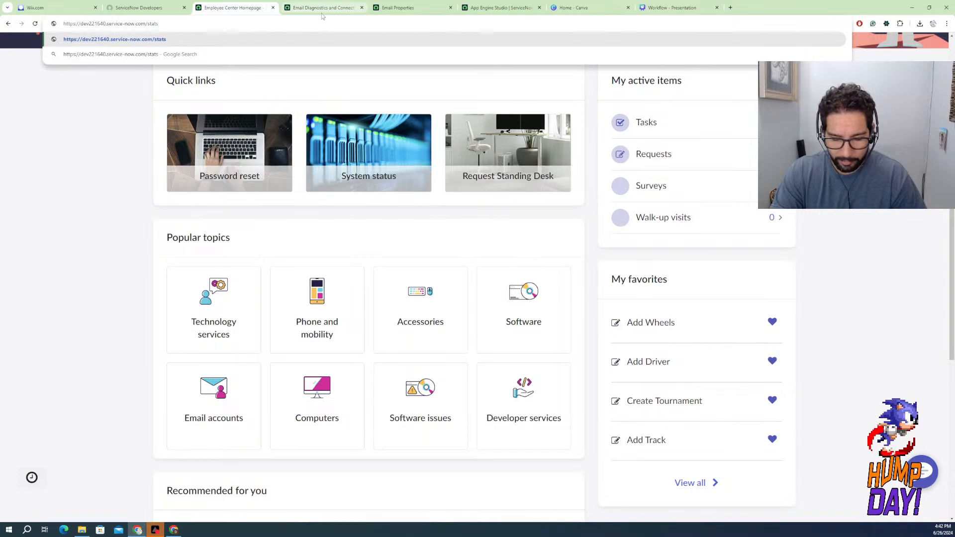
text(.do)
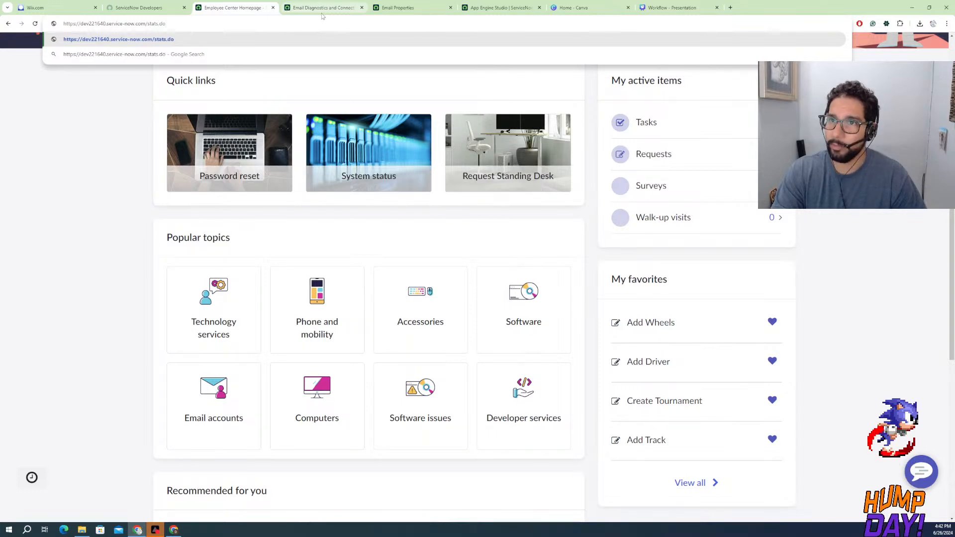
key(Return)
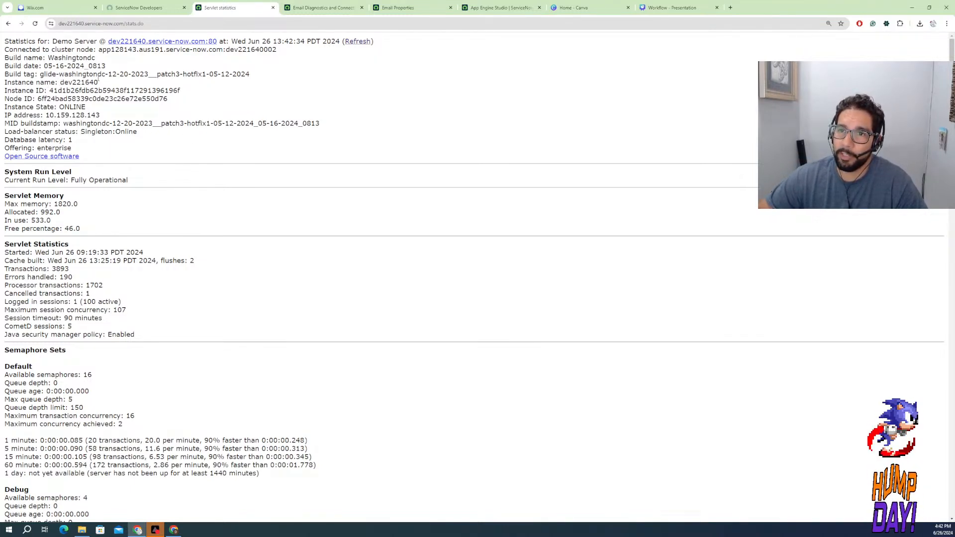
Examine the build details at the start of the statistics page, highlighting the full build tag with its patch and hotfix
drag(99, 78, 181, 100)
click(73, 74)
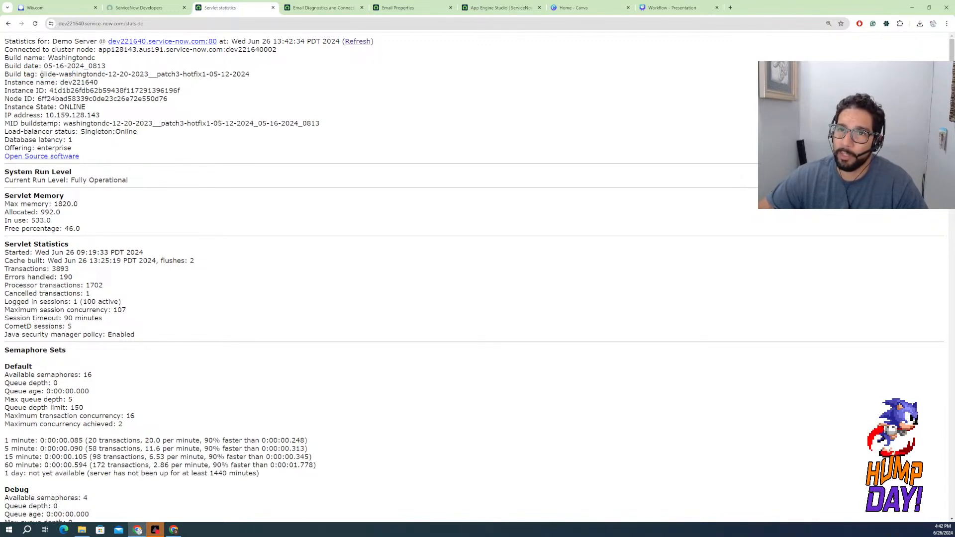
drag(42, 74, 253, 81)
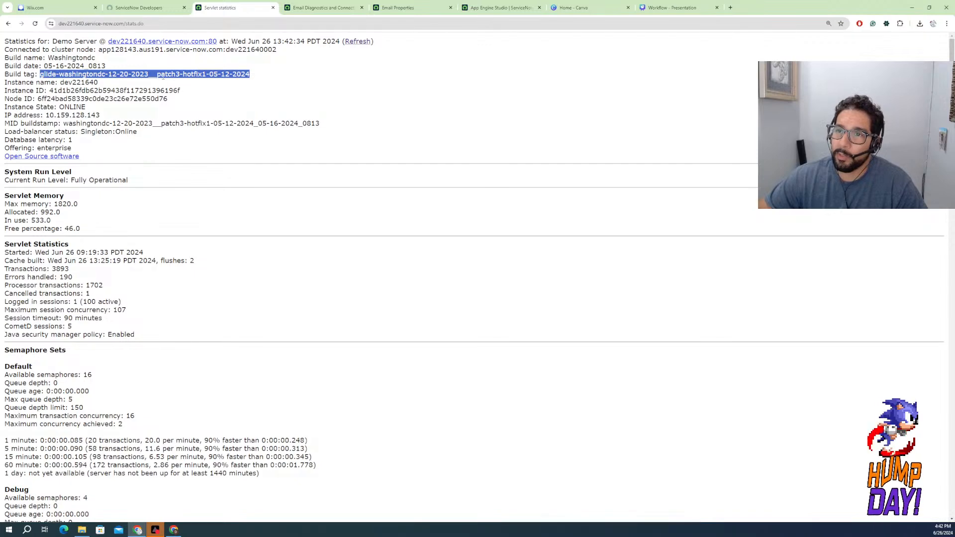
click(188, 75)
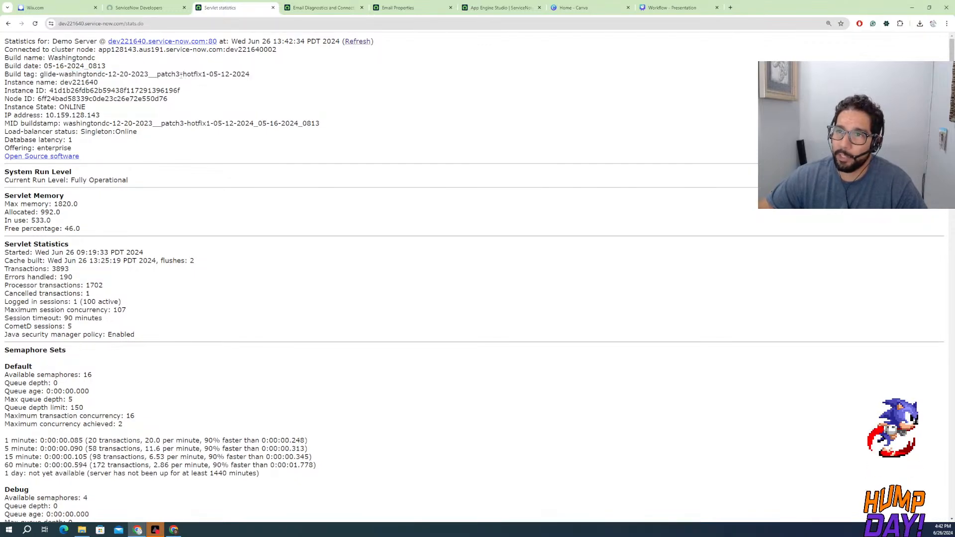
drag(181, 74, 125, 81)
Review the semaphore sets, database connection pools, background scheduler and scheduler workers, then highlight the stats.do part of the address
scroll(77, 251, down, 2)
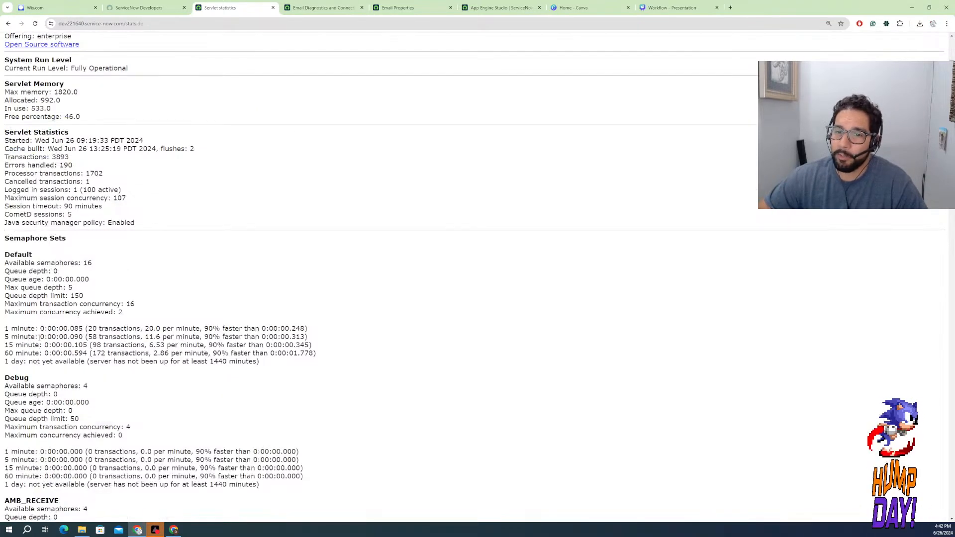
scroll(160, 278, down, 2)
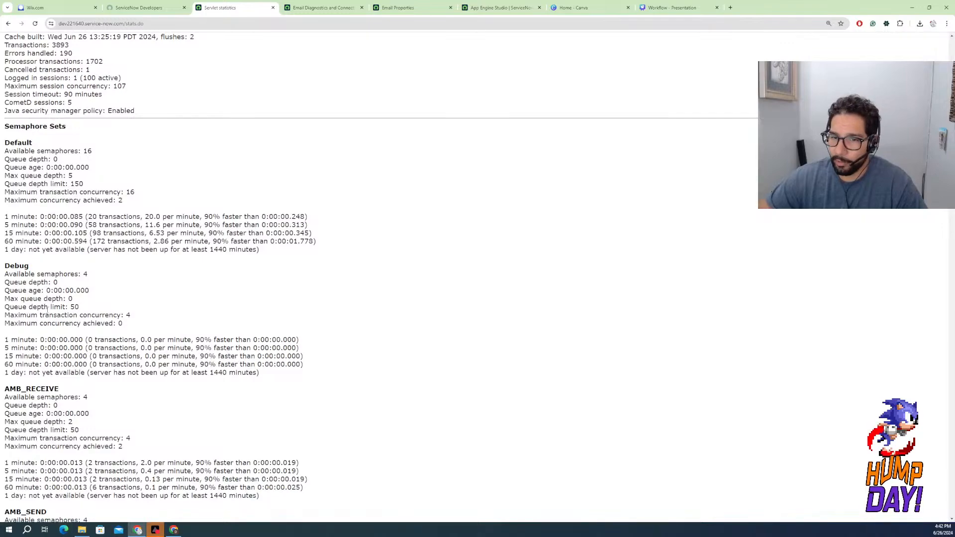
scroll(48, 310, down, 5)
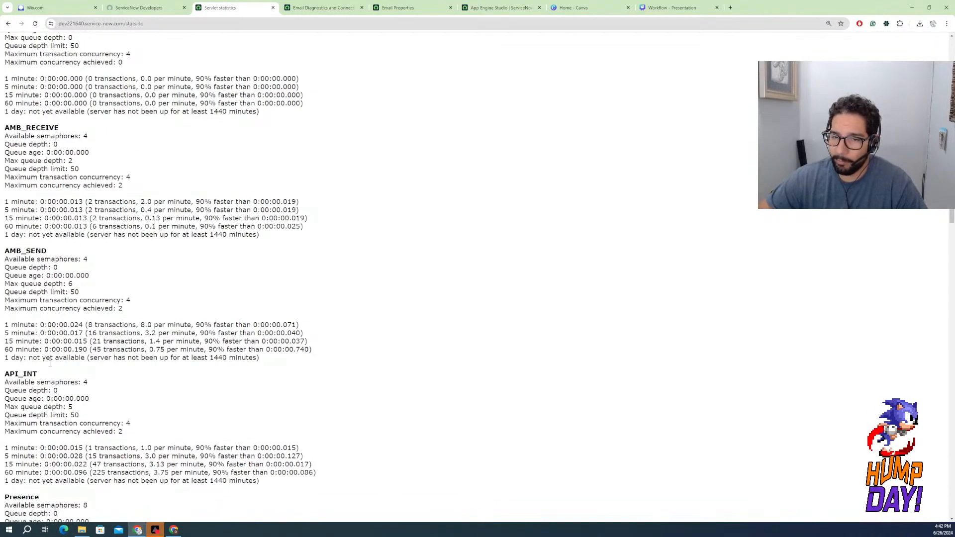
scroll(70, 329, down, 7)
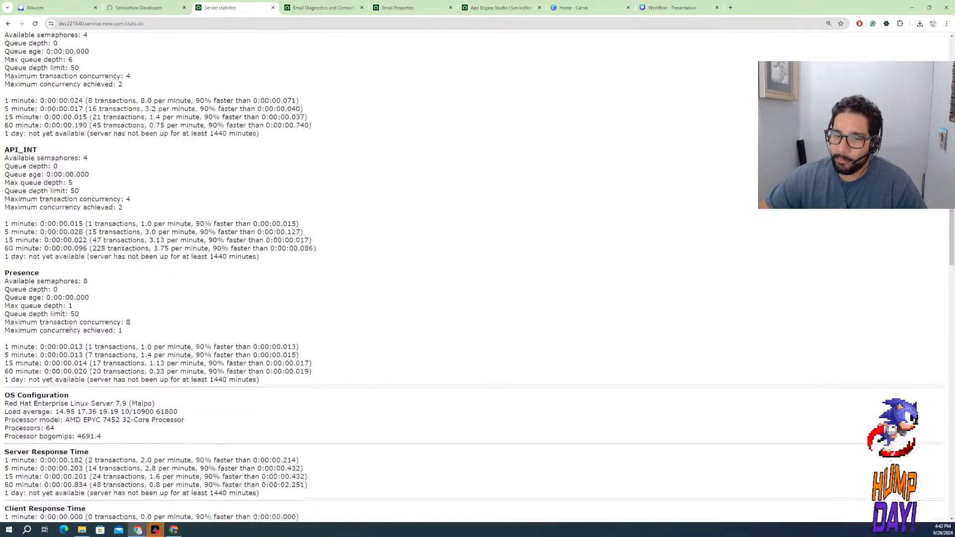
scroll(70, 329, down, 12)
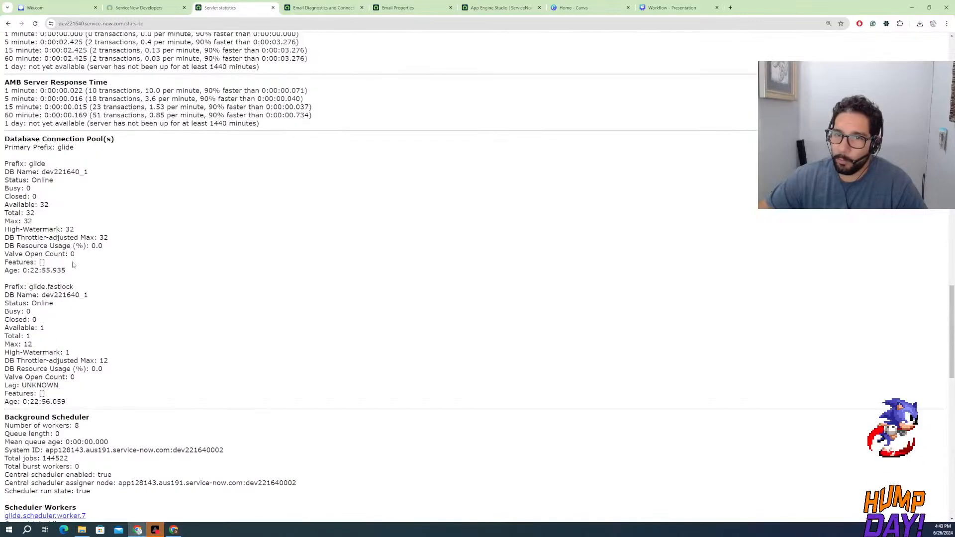
scroll(74, 305, down, 4)
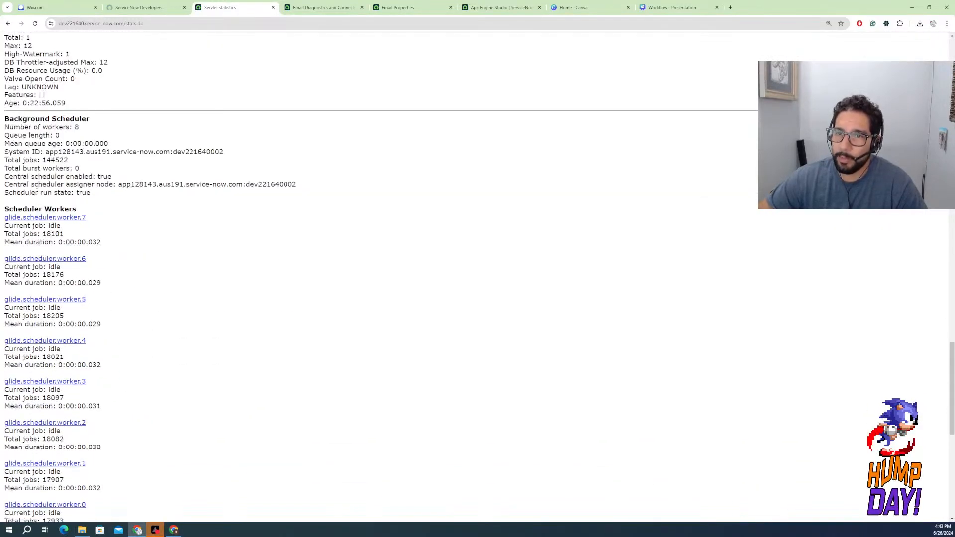
drag(6, 127, 170, 186)
drag(91, 219, 2, 220)
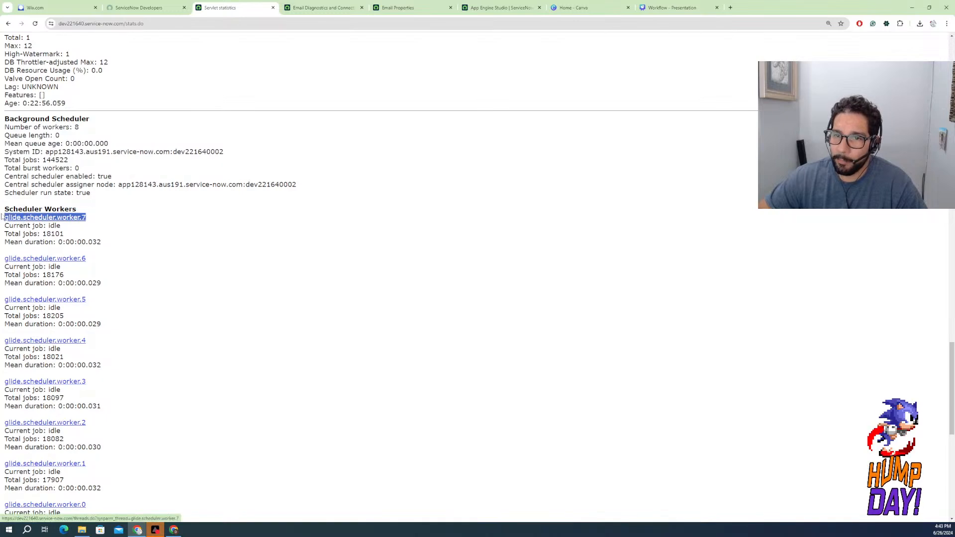
click(152, 23)
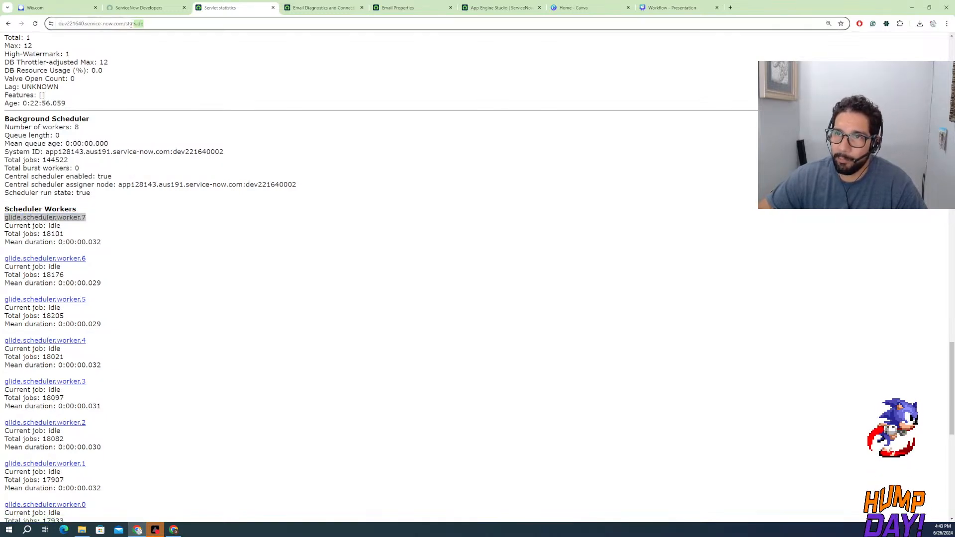
double_click(152, 22)
Return to the developer site's instance actions and review Manage instance password, Upgrade instance, View history and Get instance help
click(148, 11)
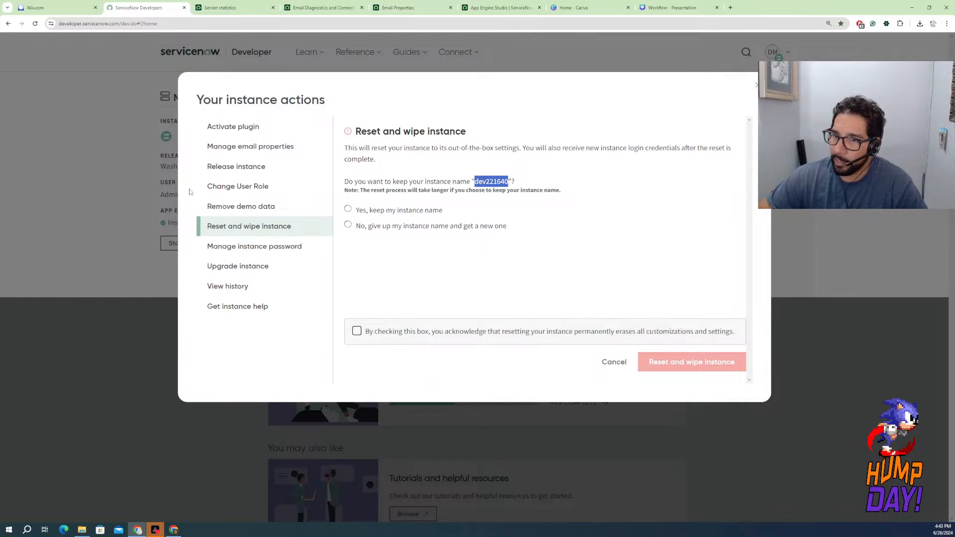
click(256, 248)
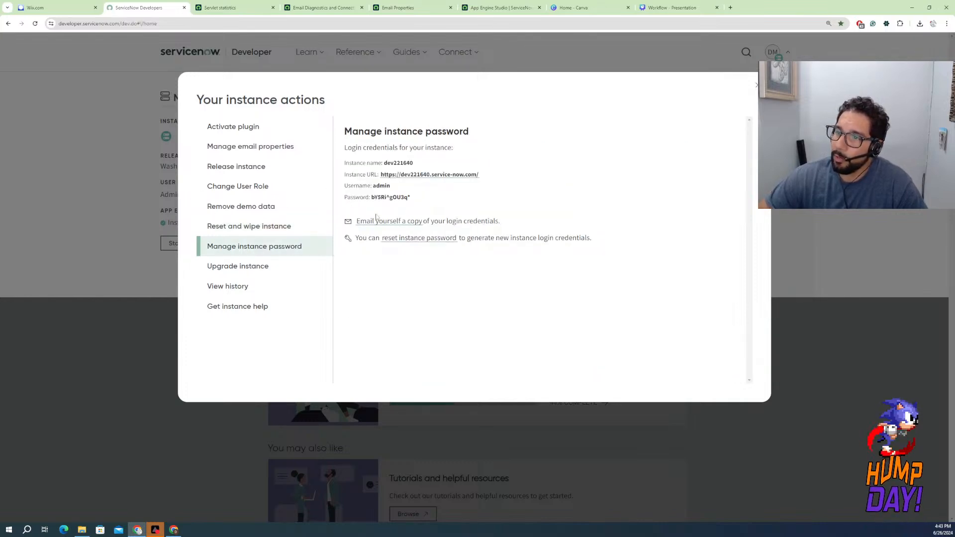
click(257, 267)
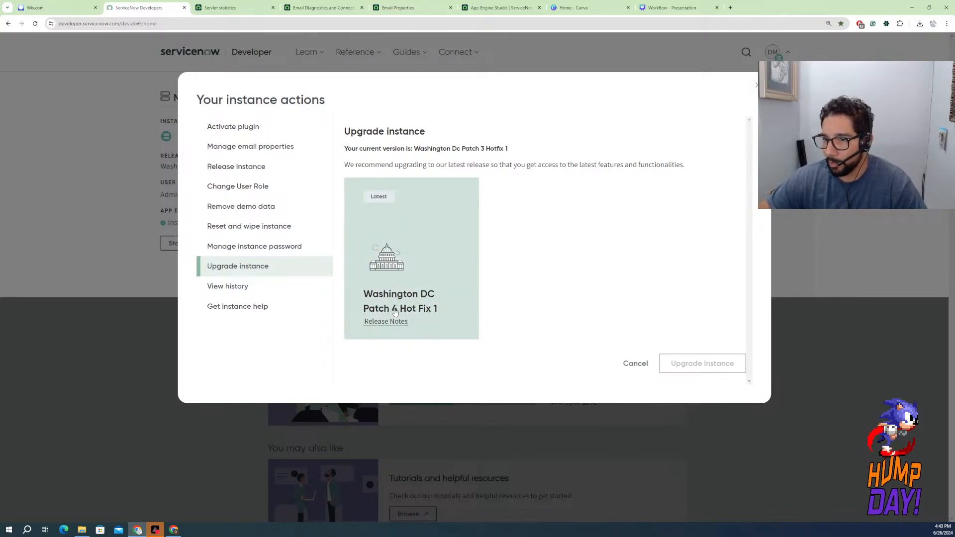
click(242, 288)
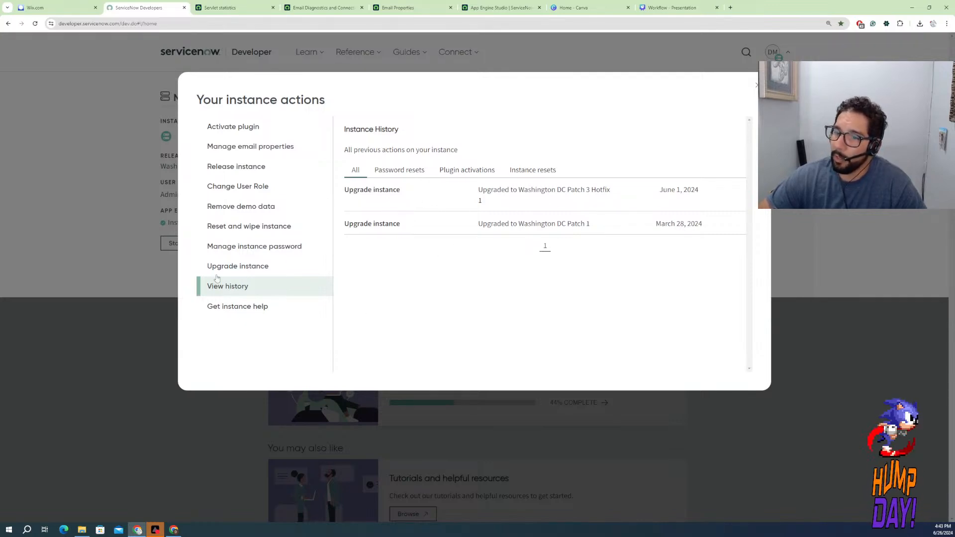
click(240, 310)
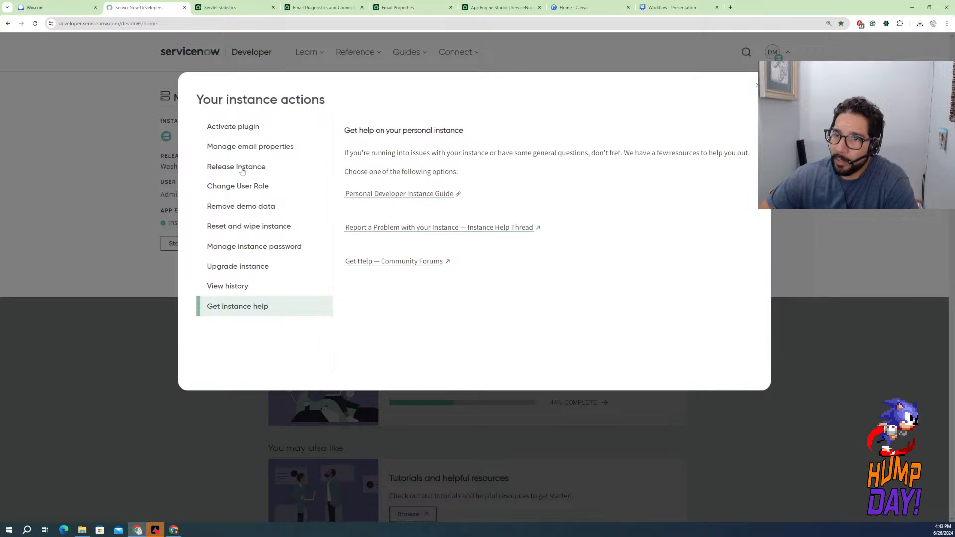
Reopen the Remove demo data information and look through the open Email Diagnostics, statistics and App Engine Studio pages before returning to it
click(245, 207)
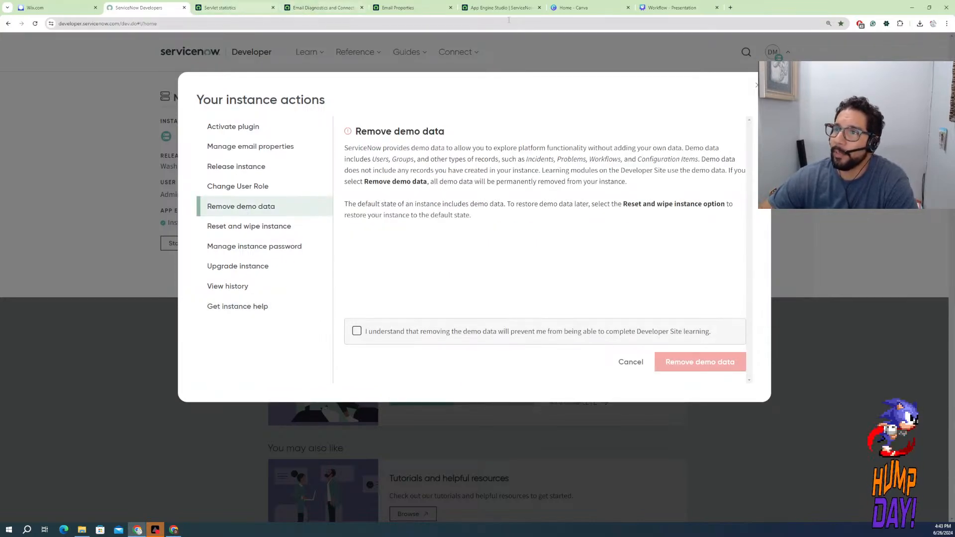
click(304, 8)
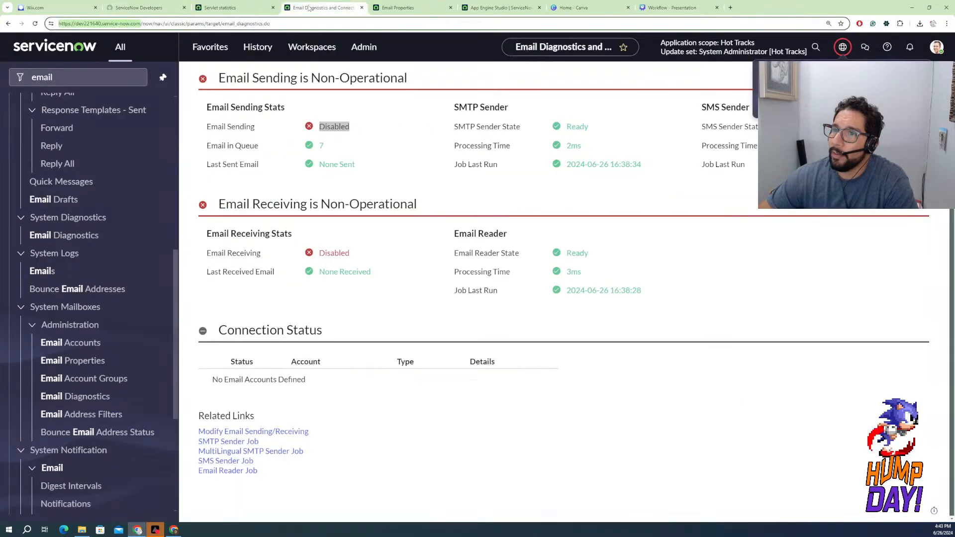
click(241, 9)
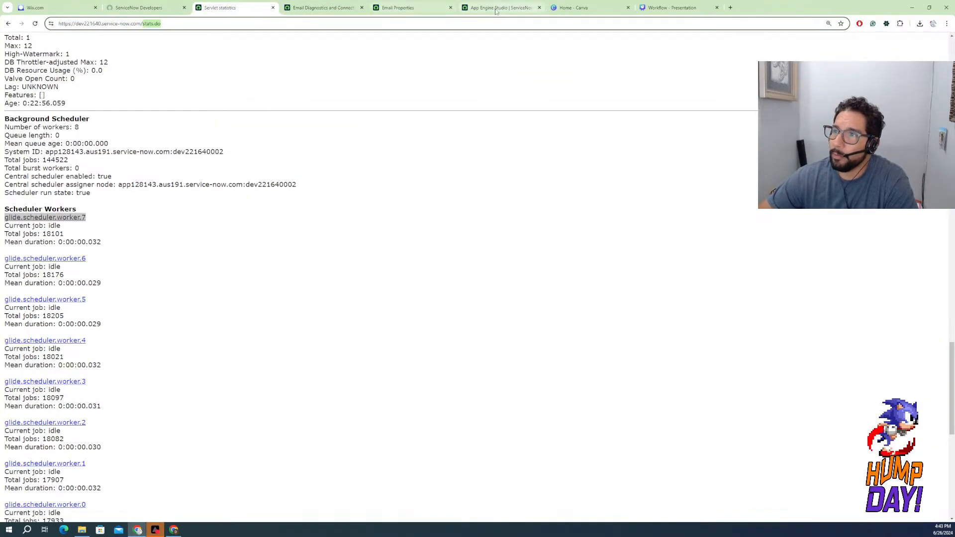
click(492, 9)
click(158, 8)
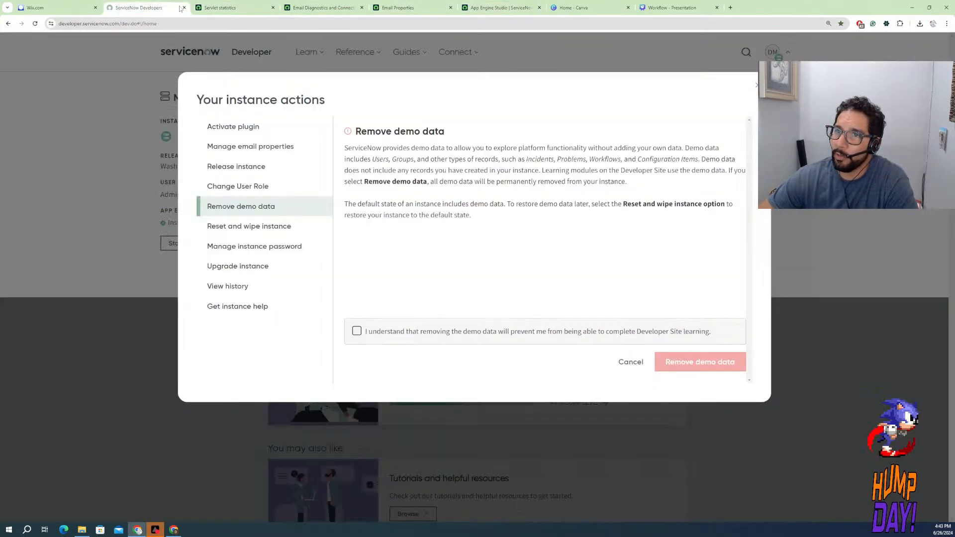
Go back from the statistics page to the Employee Center and view its quick links, popular topics, recommendations and favorites
click(238, 9)
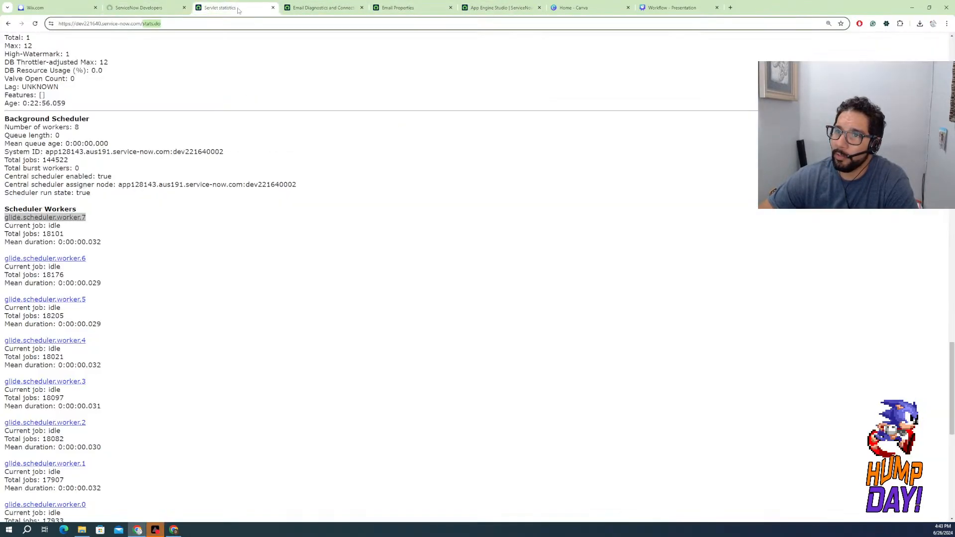
click(9, 24)
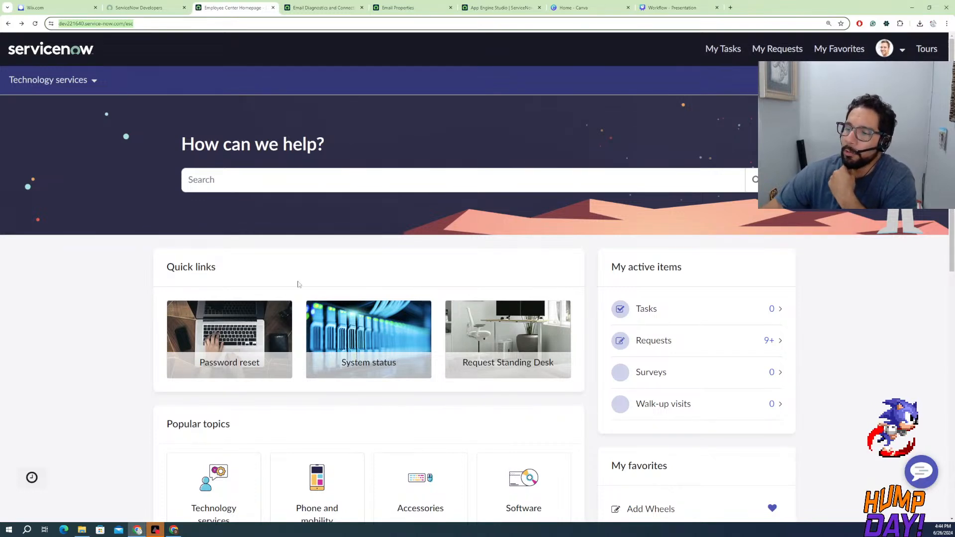
scroll(478, 296, down, 3)
scroll(477, 296, down, 5)
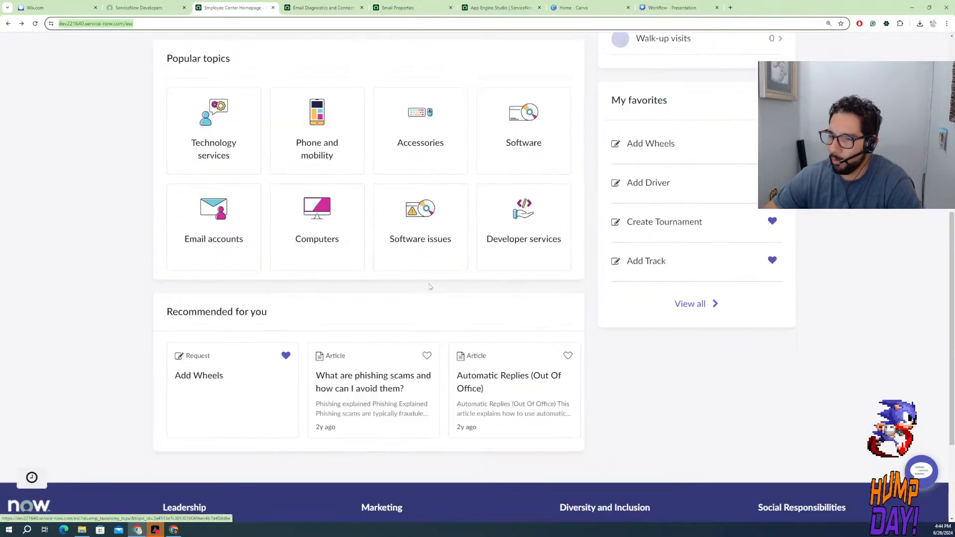
scroll(391, 254, up, 4)
scroll(392, 254, up, 5)
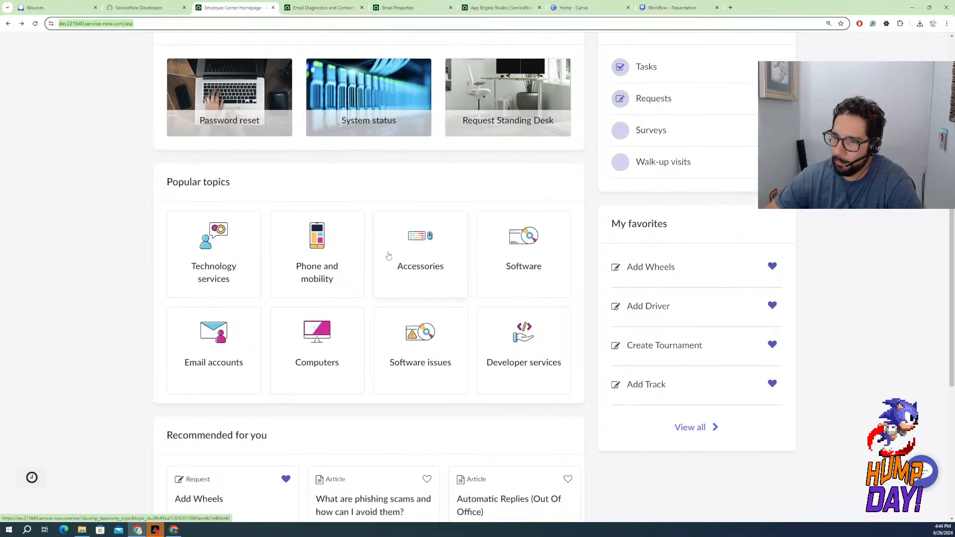
scroll(320, 286, down, 3)
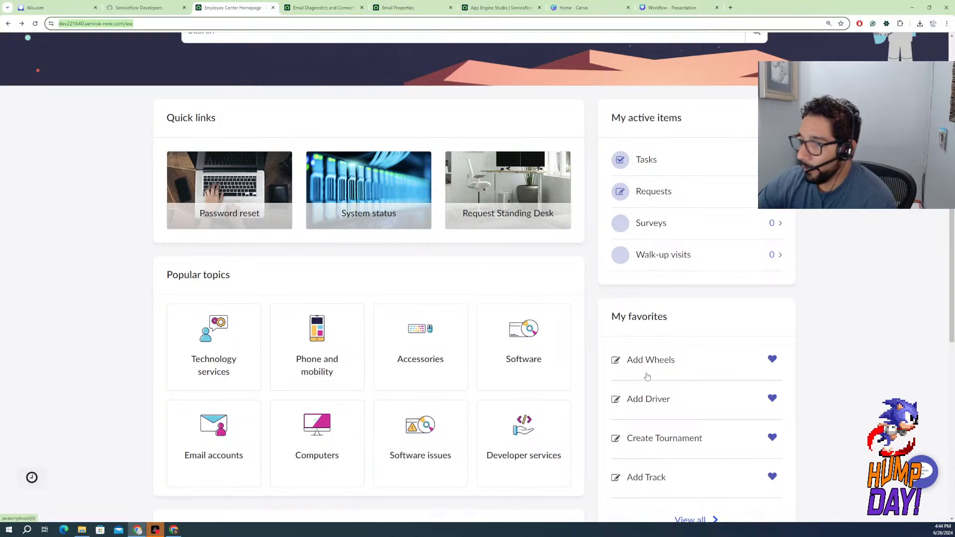
Return to the developer site, acknowledge the learning impact, start removing the instance's demo data, and close the instance actions dialog
click(159, 9)
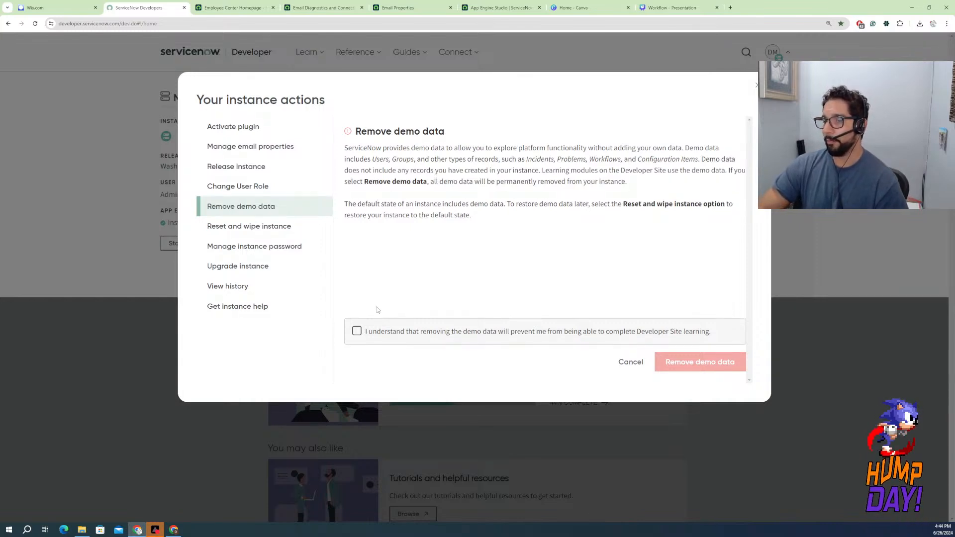
click(356, 331)
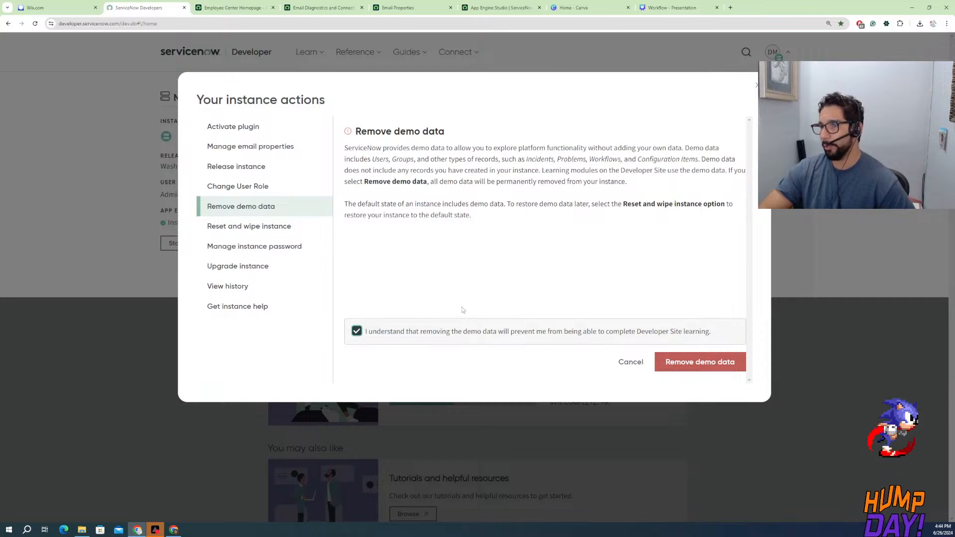
click(689, 361)
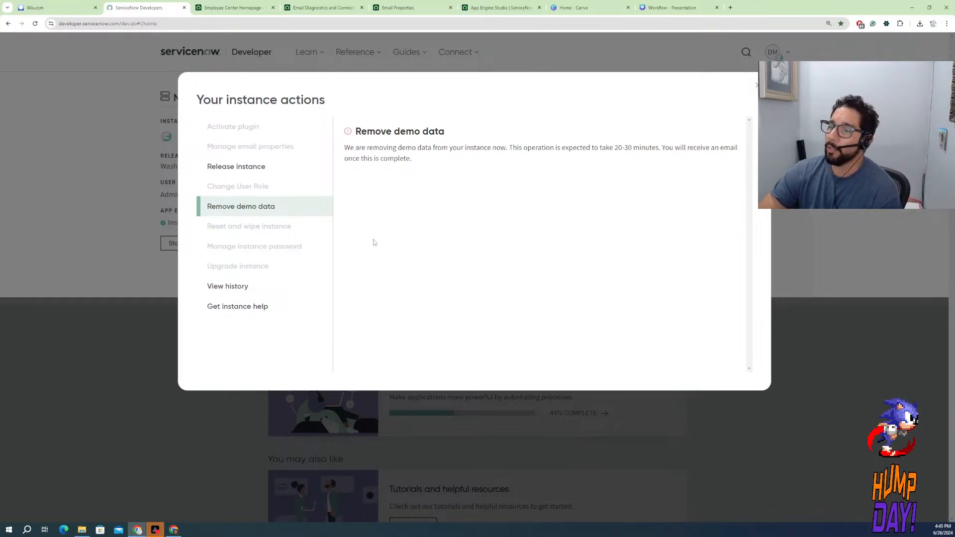
click(755, 88)
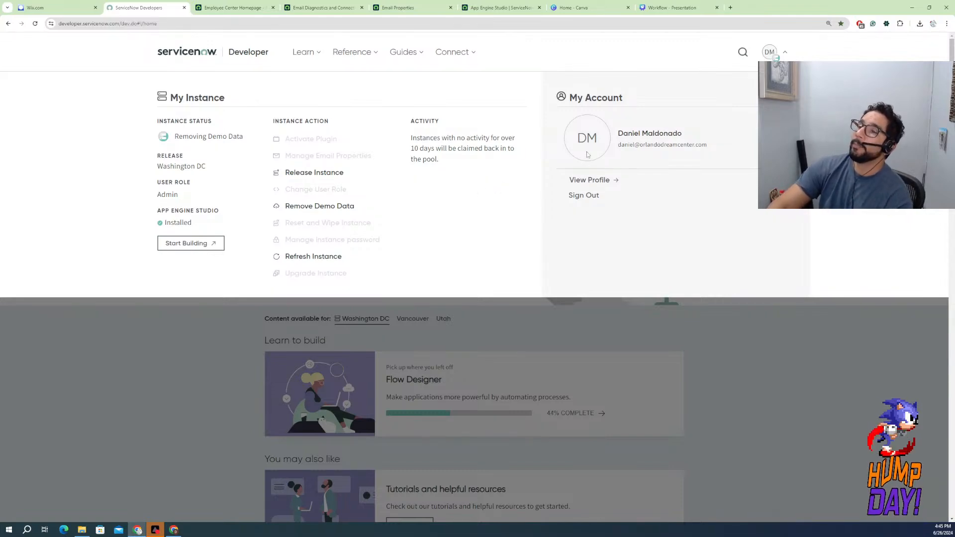
Go past the Employee Center and email pages to the Hot Tracks app in App Engine Studio and start a source control commit
click(233, 8)
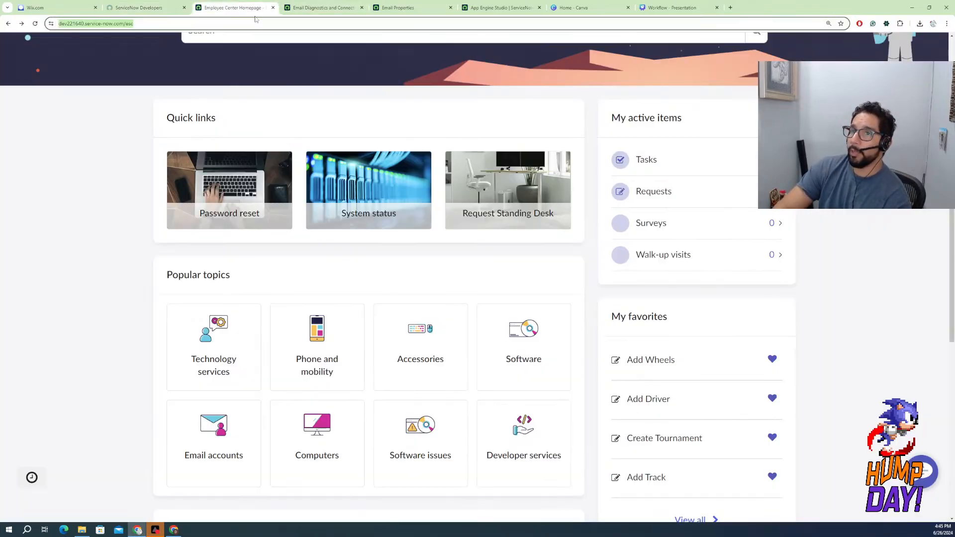
click(404, 8)
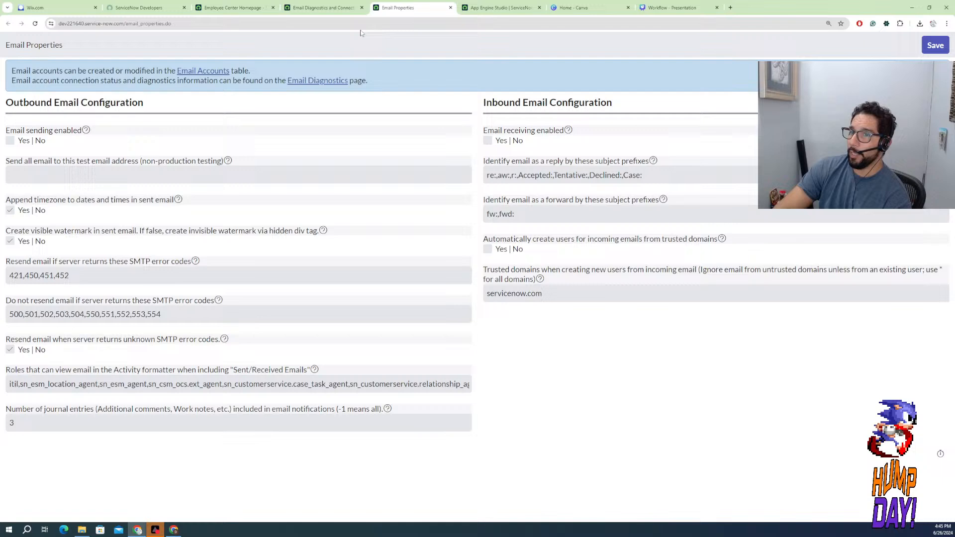
click(312, 11)
click(500, 8)
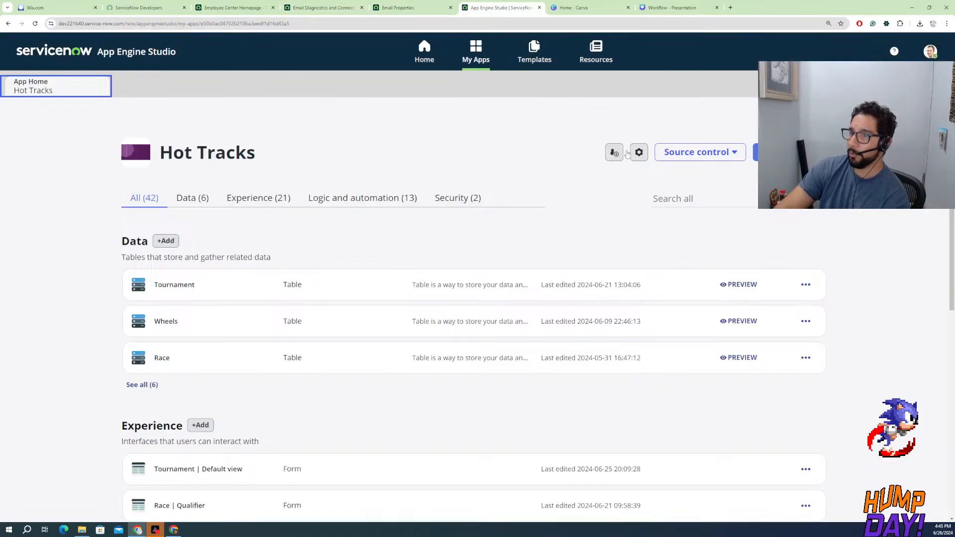
click(720, 152)
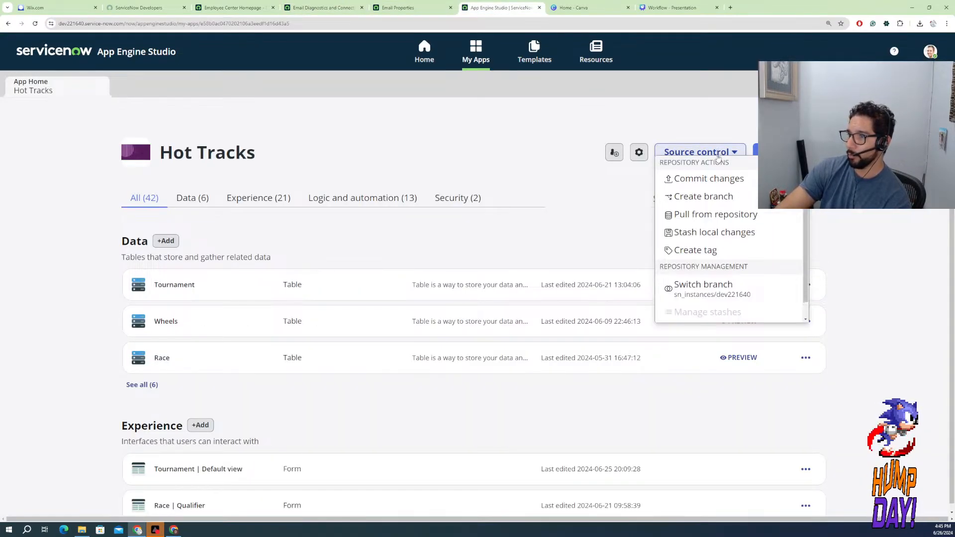
click(710, 180)
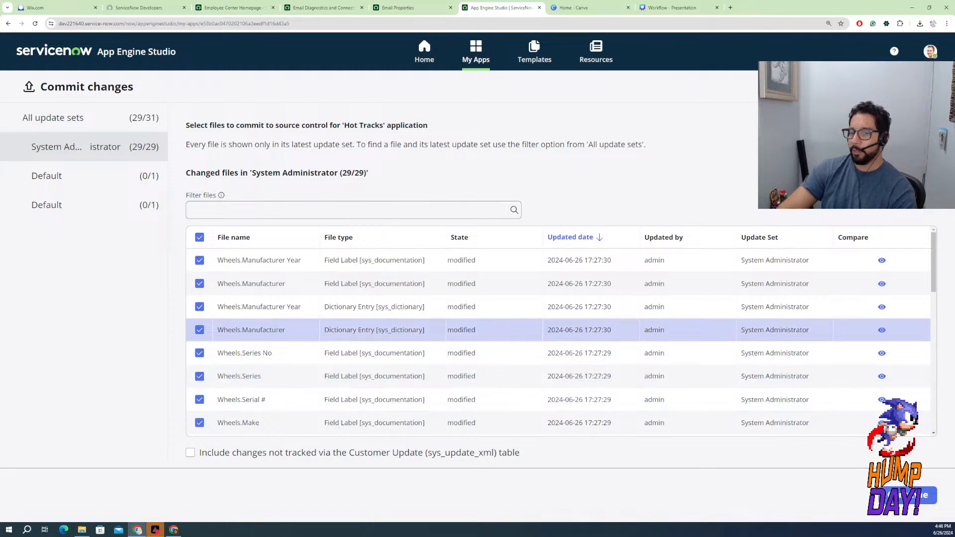
Review the changed files in the System Administrator update set and continue to the commit confirmation, without including untracked changes
scroll(368, 315, down, 5)
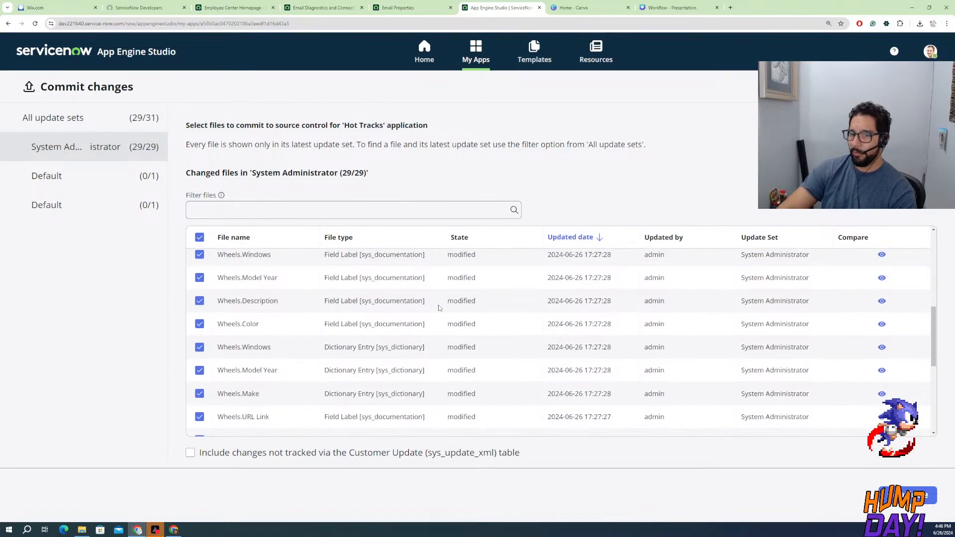
scroll(320, 390, down, 4)
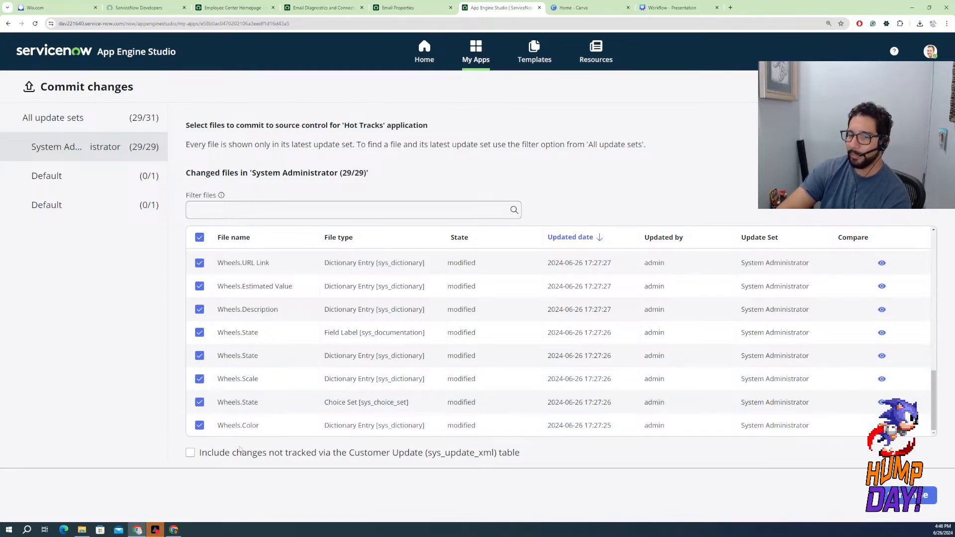
click(192, 456)
click(191, 453)
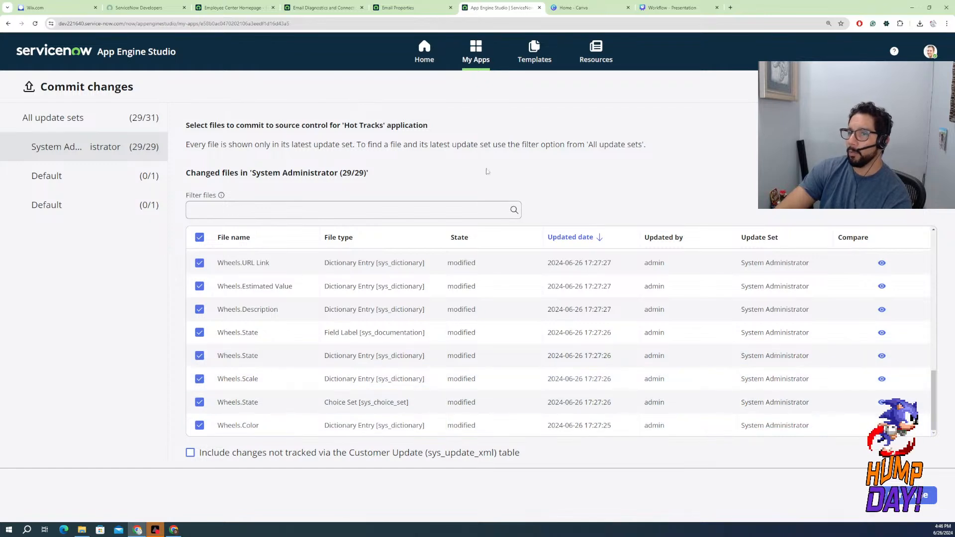
click(910, 495)
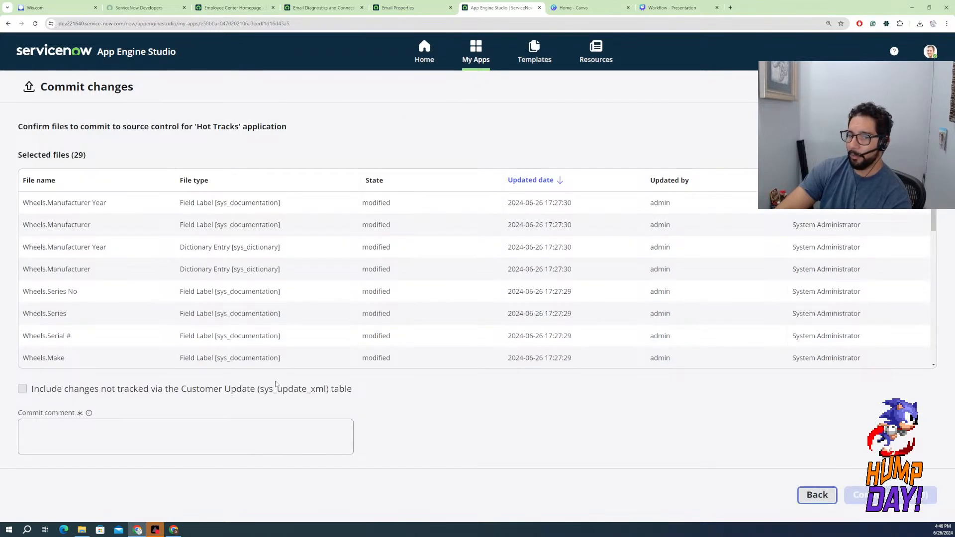
Try to commit the selected Hot Tracks files with the comment "Update the Wheels Table with new Fields", then return to the app home
click(49, 424)
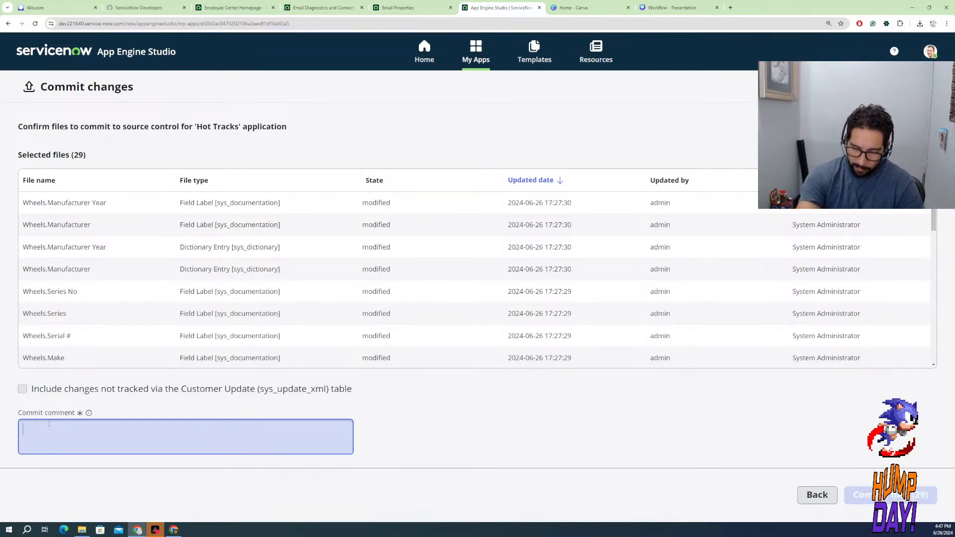
text(Upda)
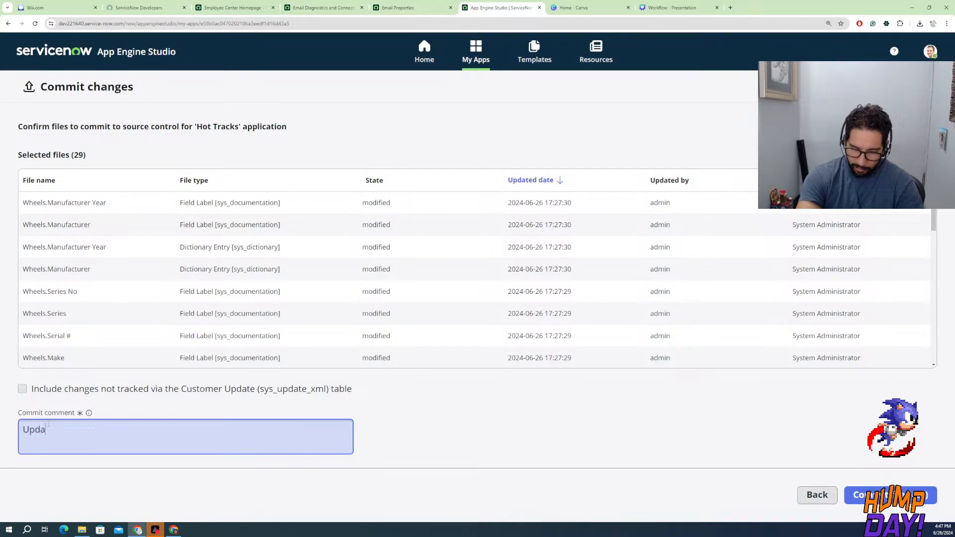
text(te the Wh)
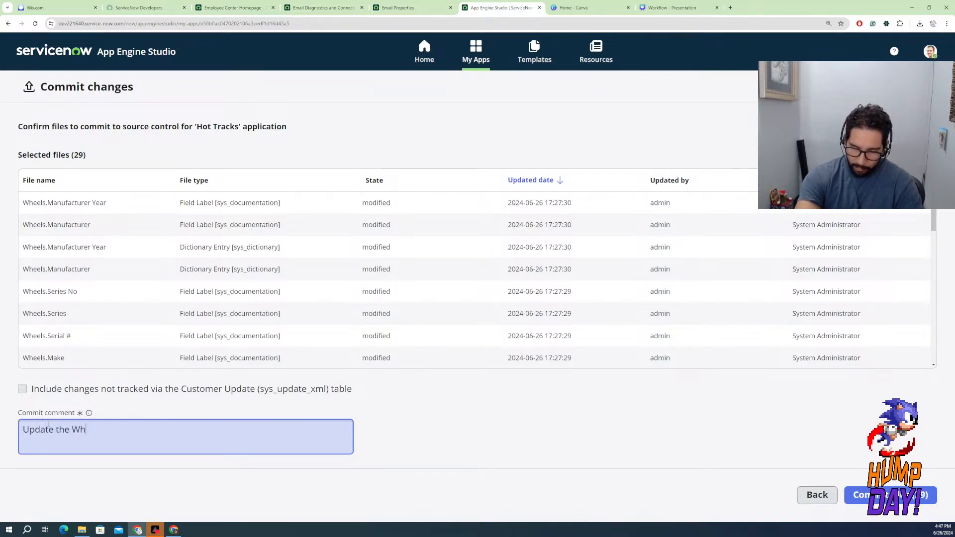
text(eels Tab)
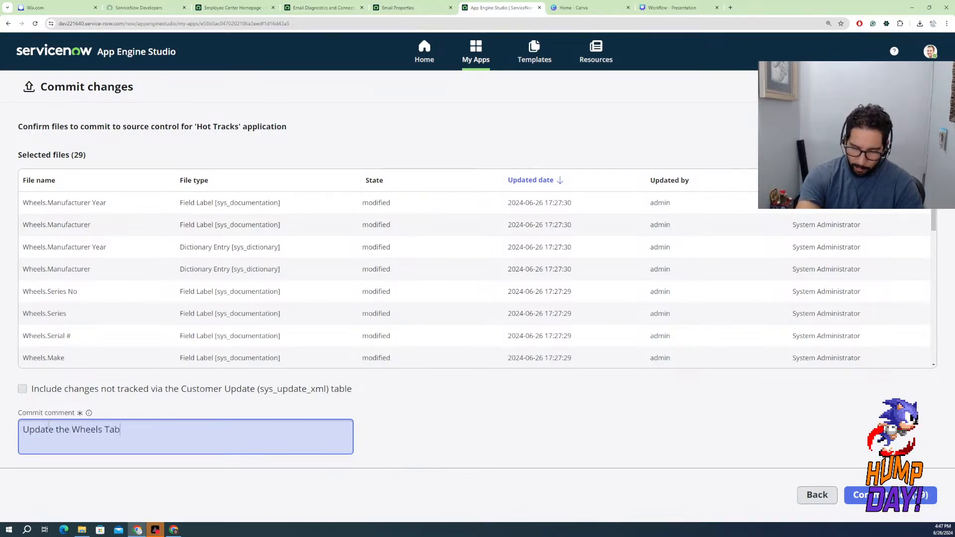
text(le with new)
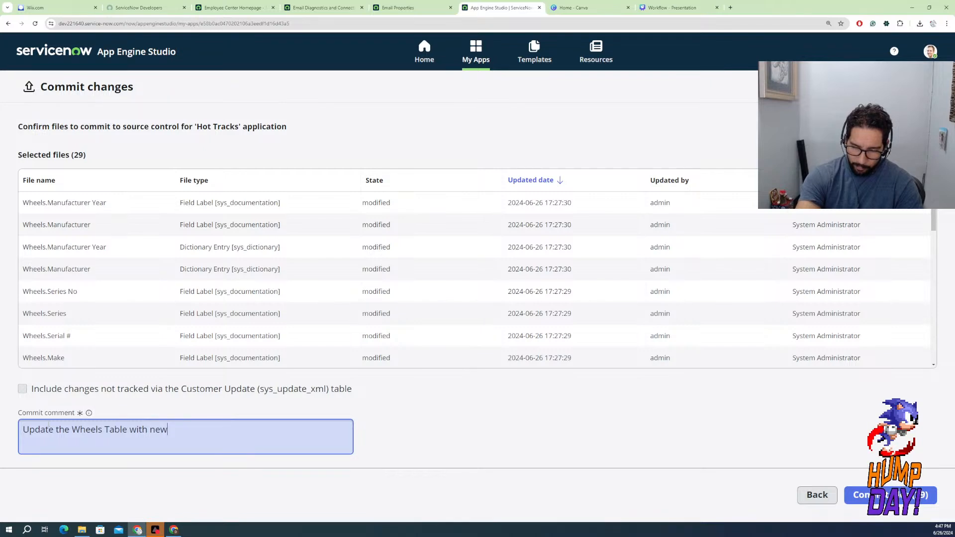
text( Fields)
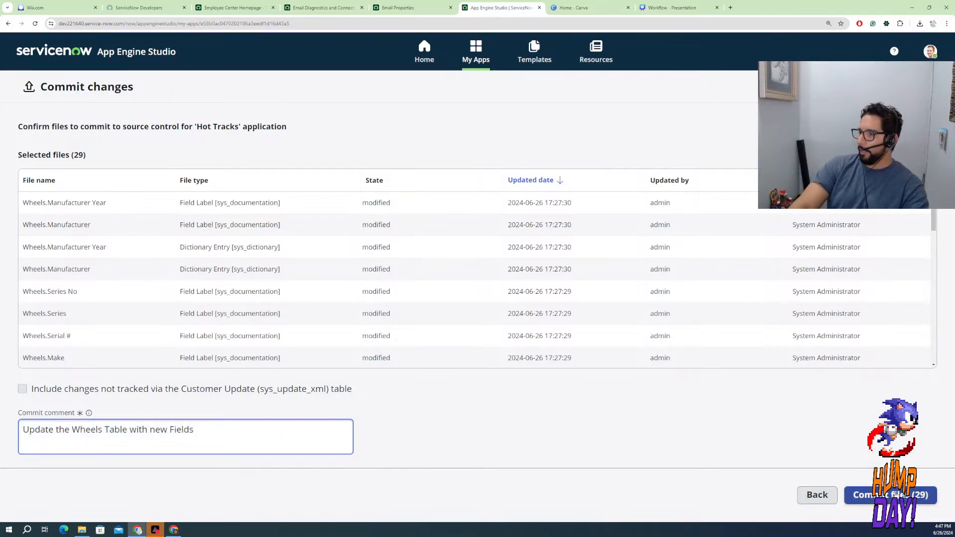
click(891, 496)
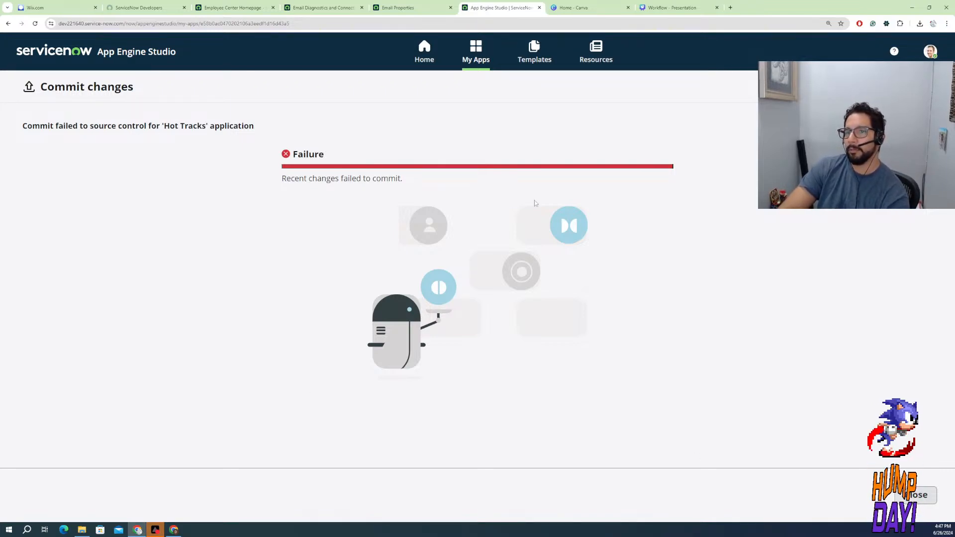
click(919, 496)
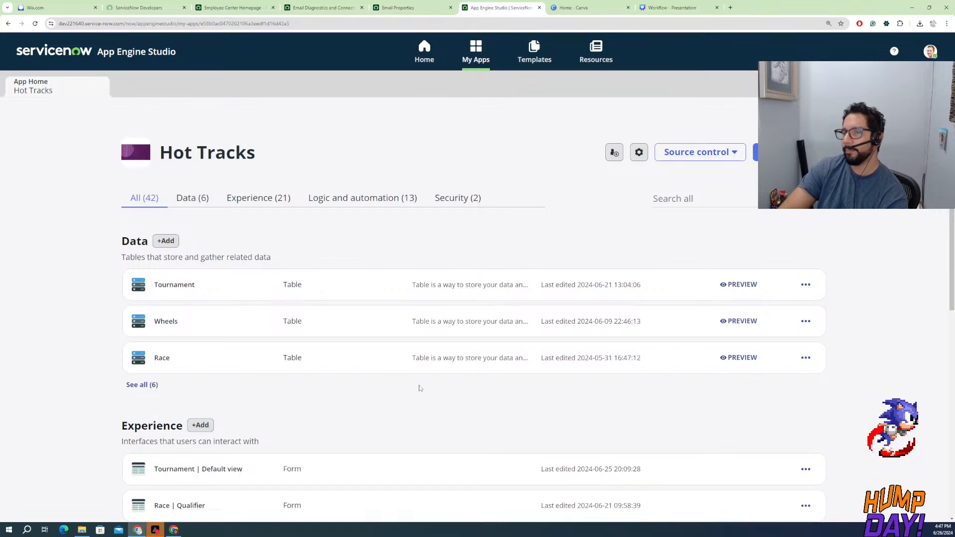
Return to the developer site, check the instance's status and available actions, and close the account panel
click(251, 7)
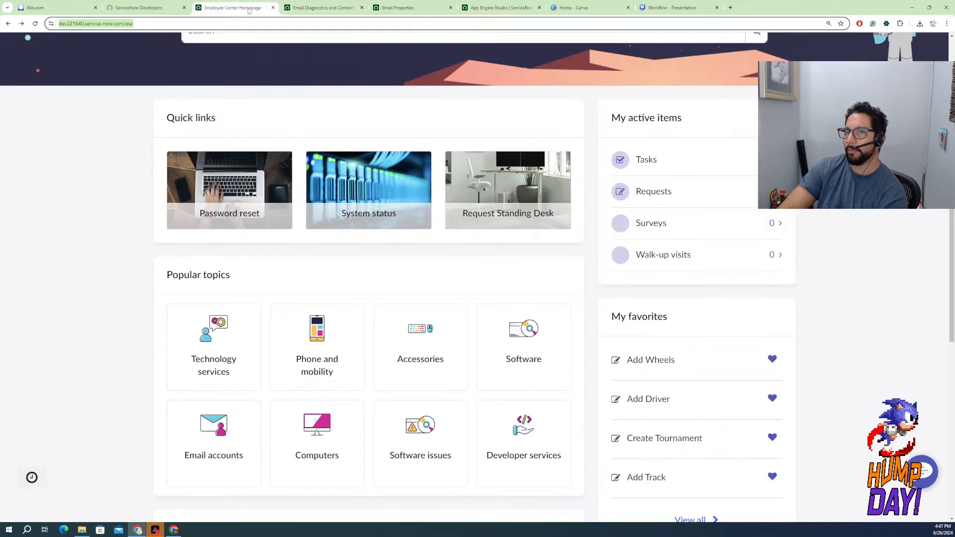
click(300, 9)
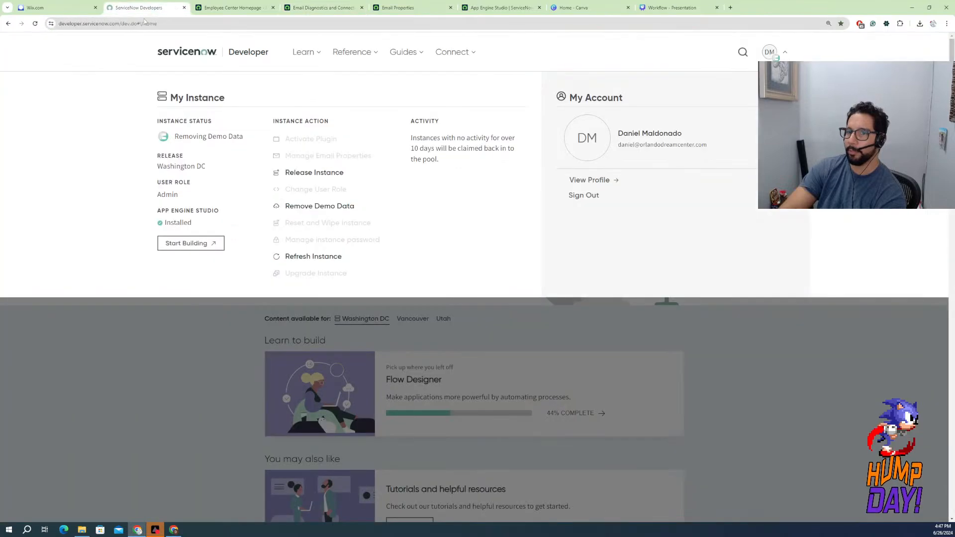
click(124, 9)
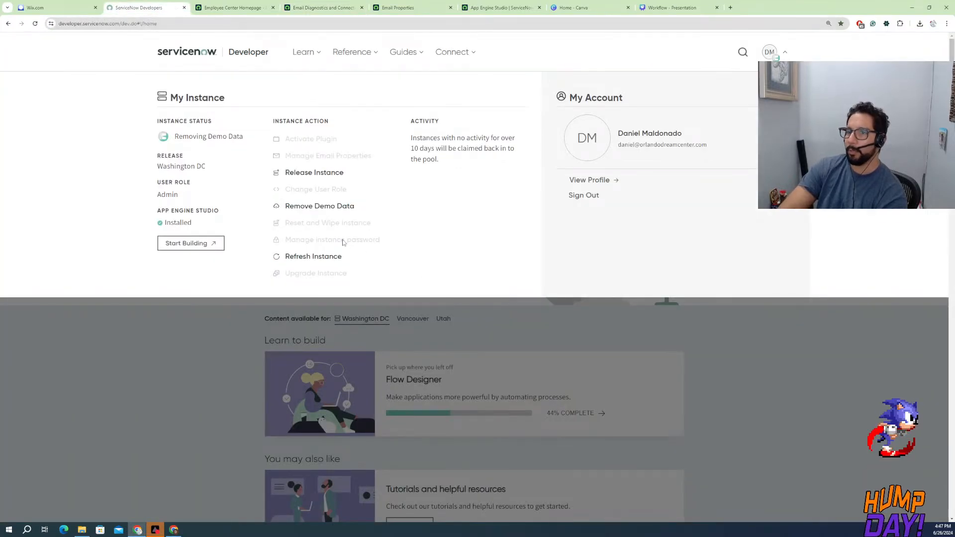
click(740, 353)
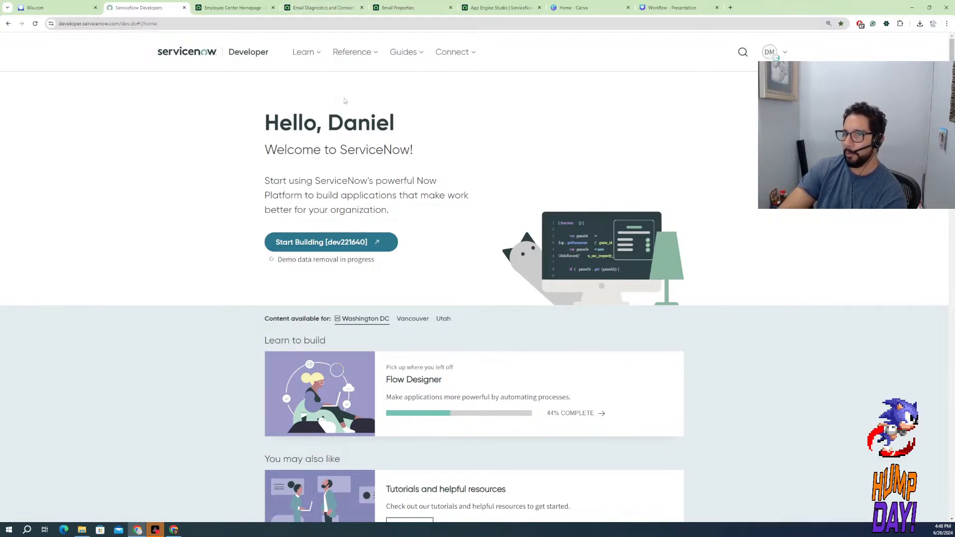
Go back to the Hot Tracks app in App Engine Studio and close the Canva and Workflow presentation pages
click(508, 8)
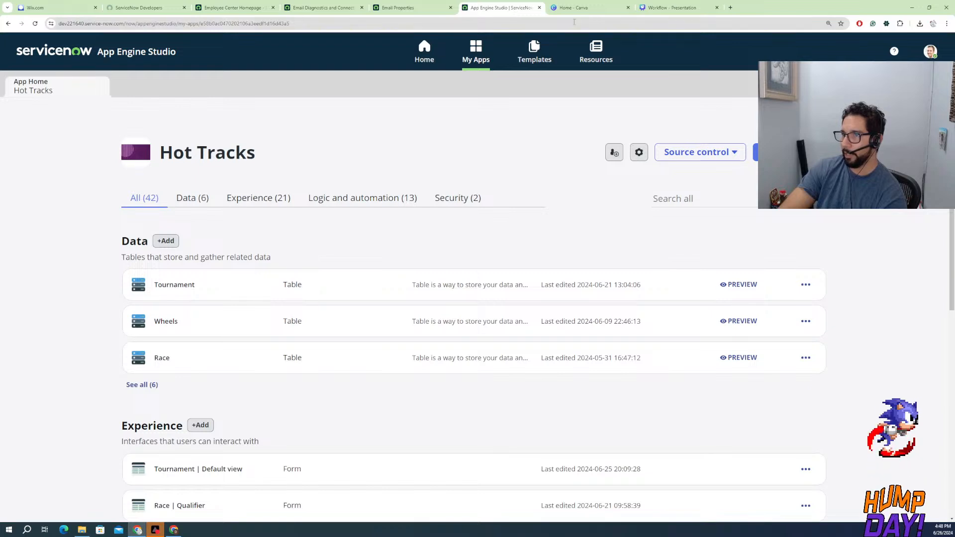
click(628, 8)
click(628, 7)
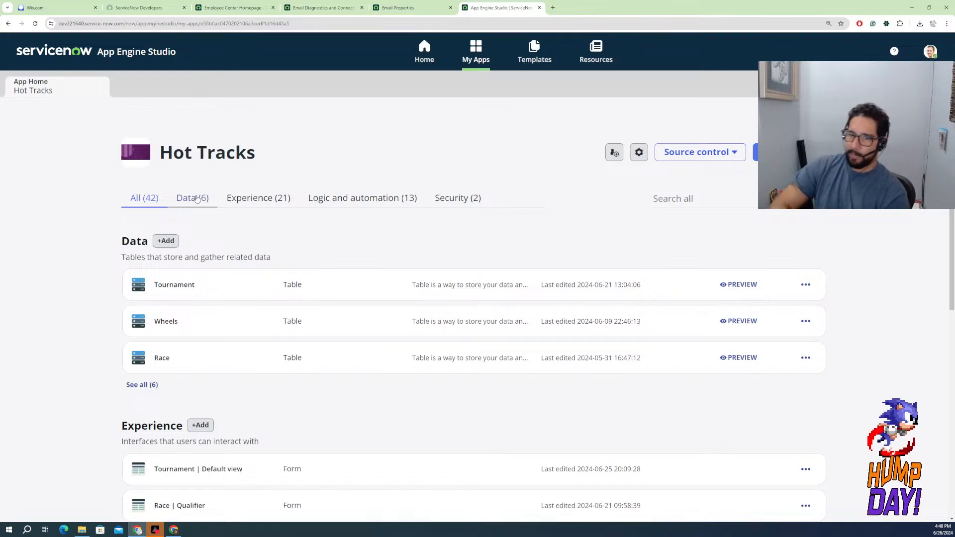
Open the Wheels table of Hot Tracks and switch its data view from Spreadsheet to Fields
click(167, 323)
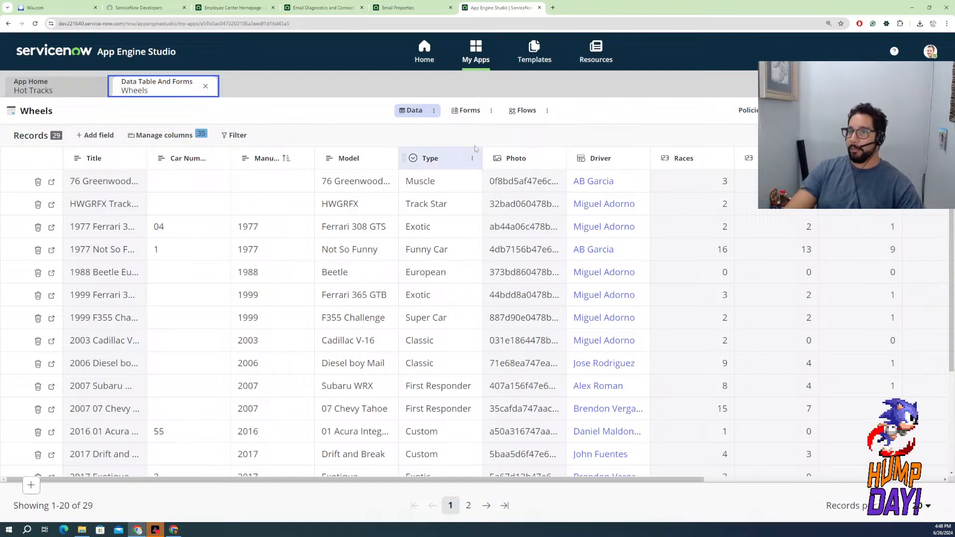
click(435, 111)
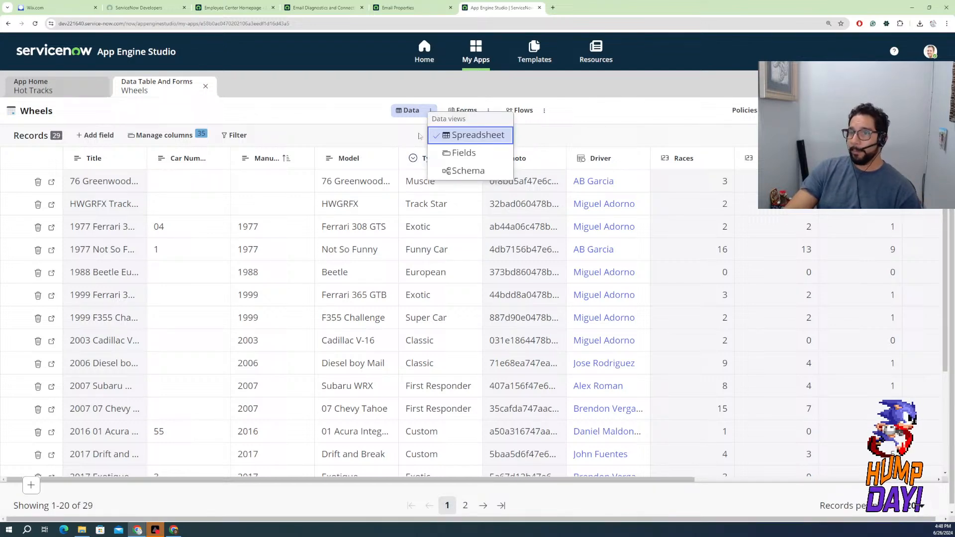
click(461, 150)
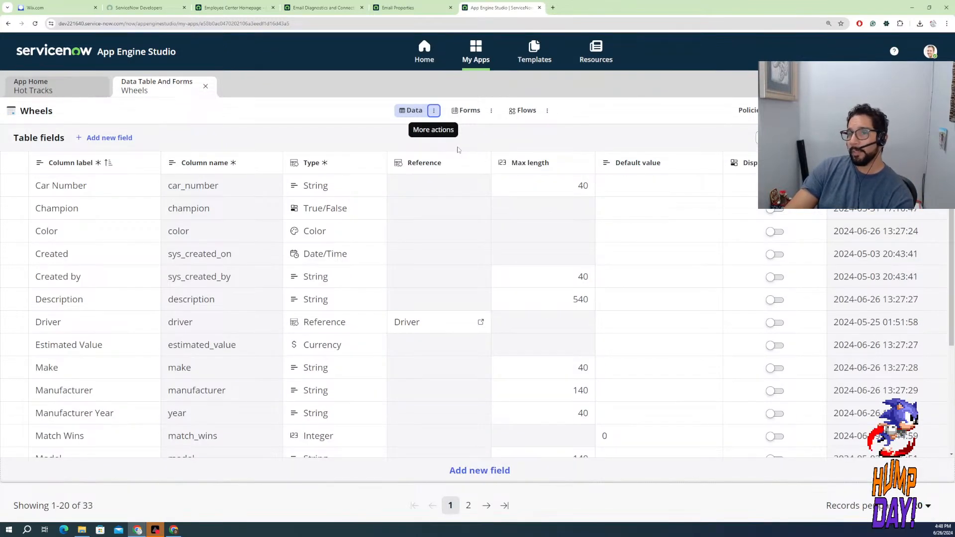
Review the Wheels table's fields on the first page, checking the Estimated Value and Description labels without changing them
scroll(219, 323, down, 4)
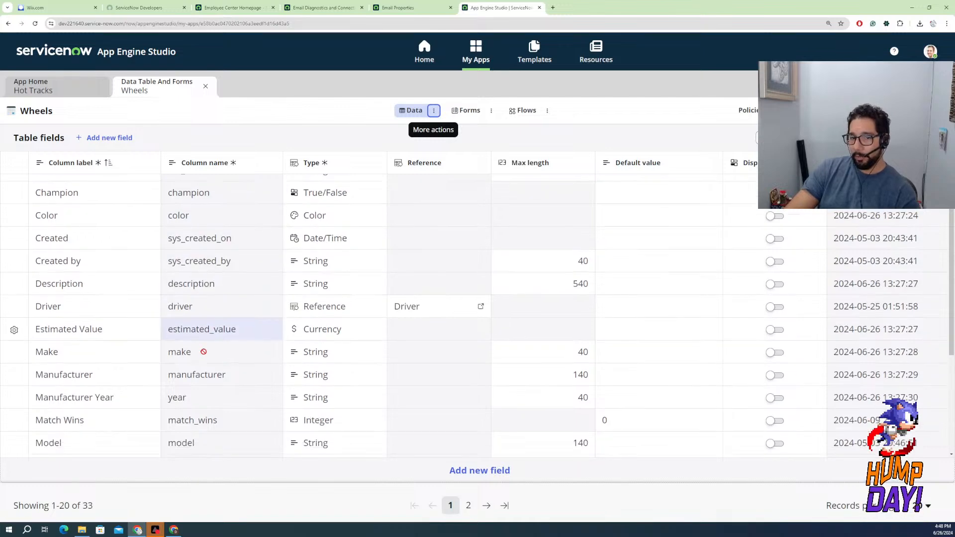
scroll(151, 338, up, 4)
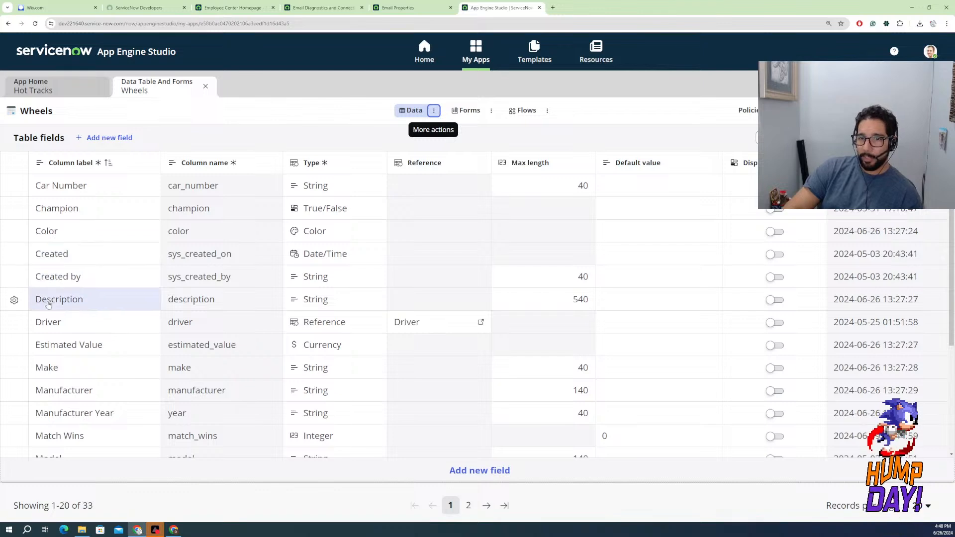
double_click(68, 353)
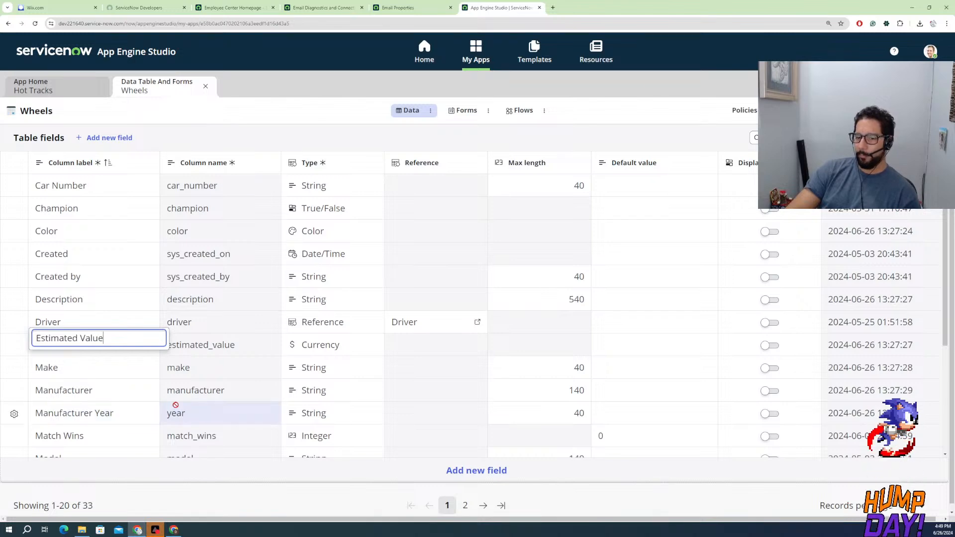
scroll(167, 408, down, 3)
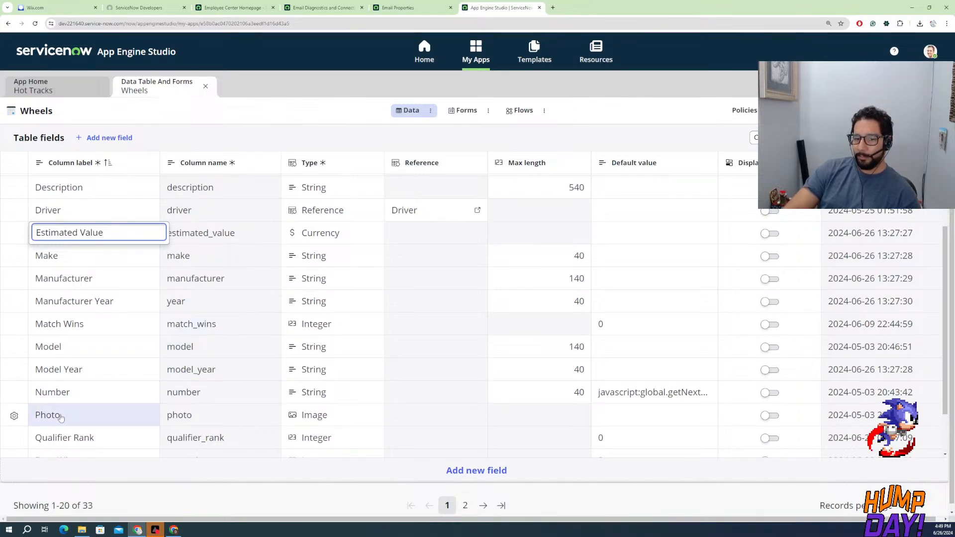
scroll(98, 423, down, 3)
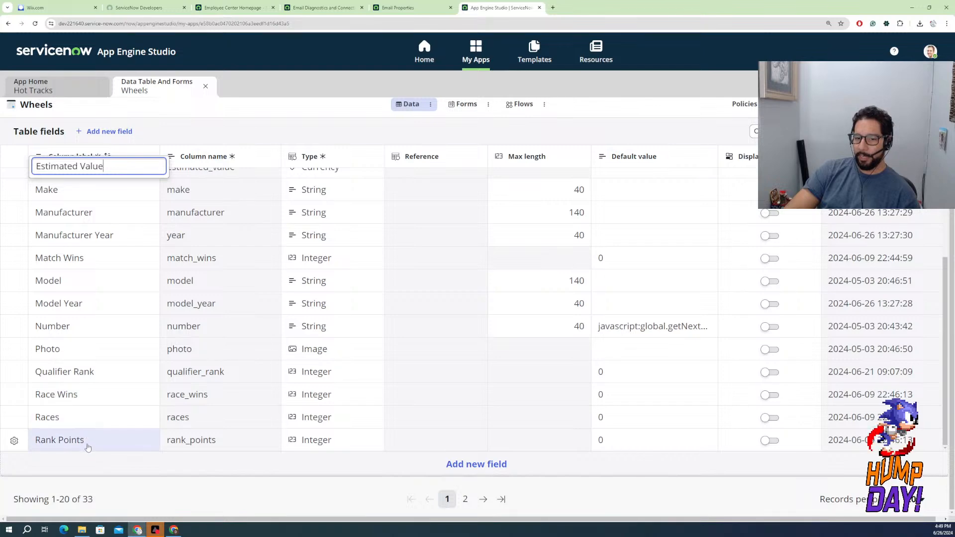
scroll(92, 450, up, 2)
scroll(96, 450, down, 2)
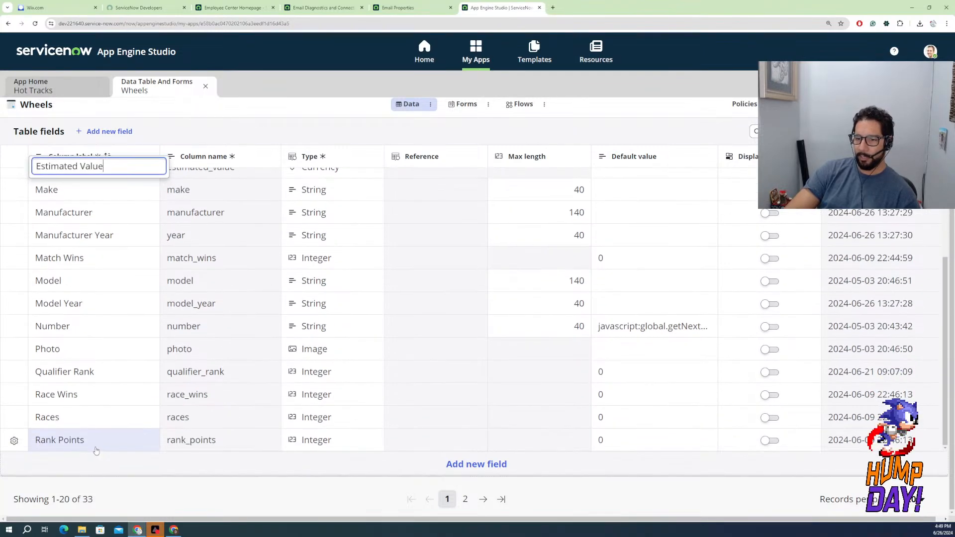
scroll(97, 451, up, 5)
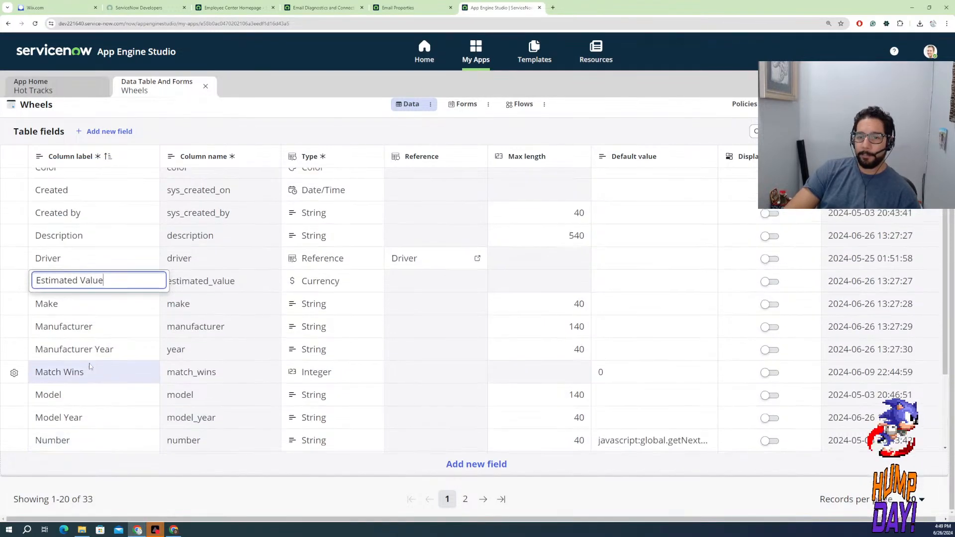
scroll(91, 367, up, 1)
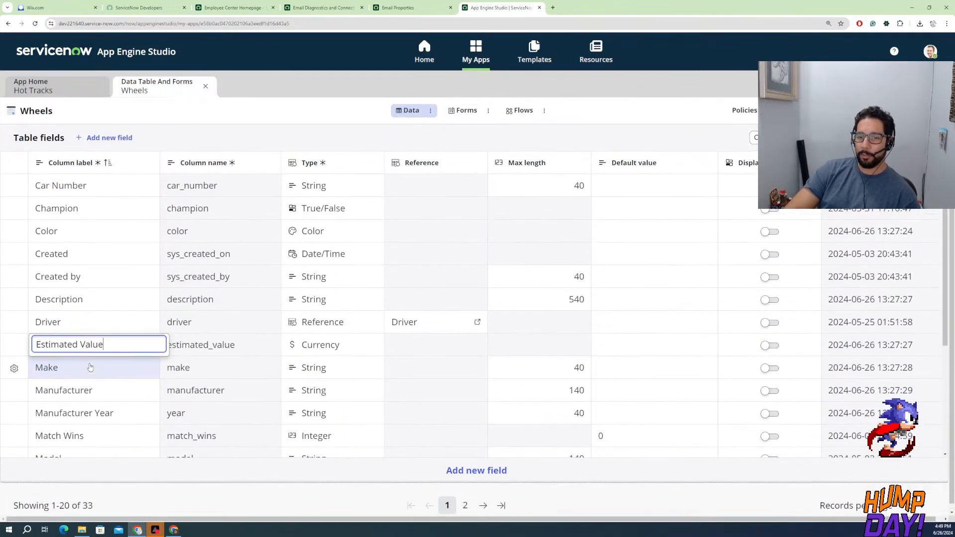
click(94, 302)
click(83, 305)
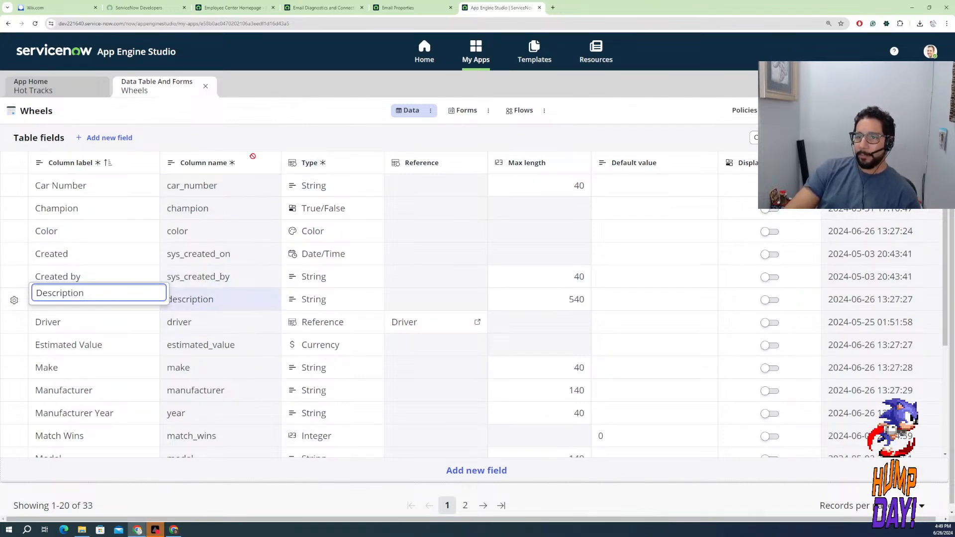
click(285, 147)
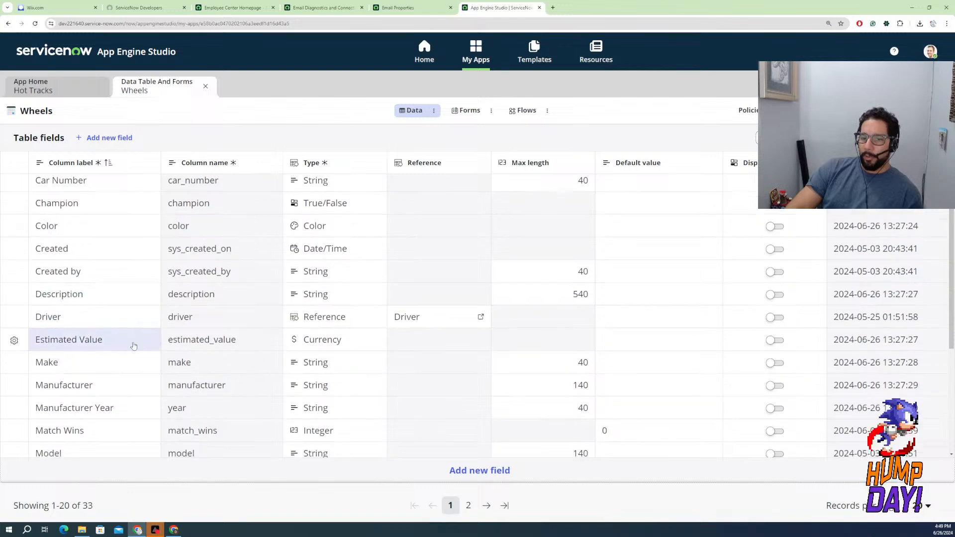
Review the Wheels field types and default values, then go through the fields on the second page
scroll(152, 294, down, 3)
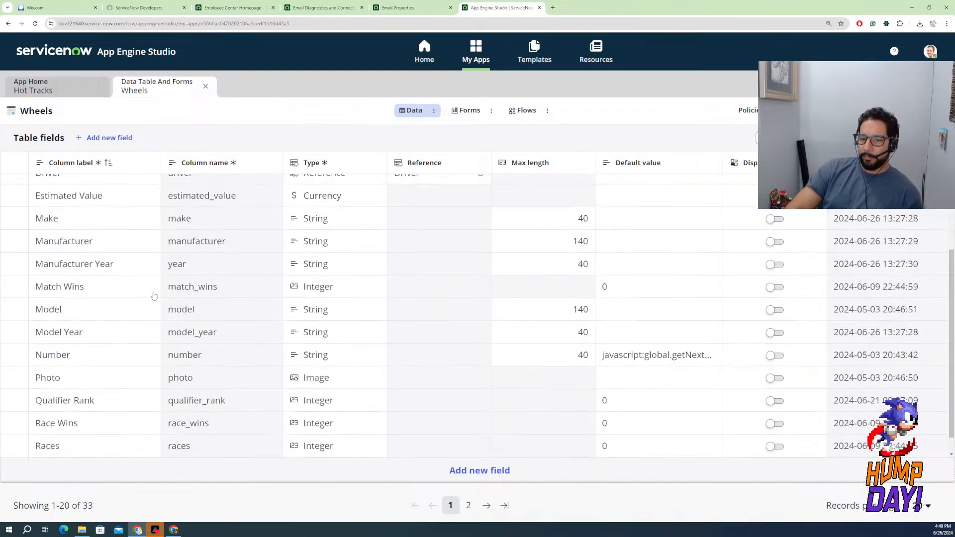
scroll(337, 388, down, 1)
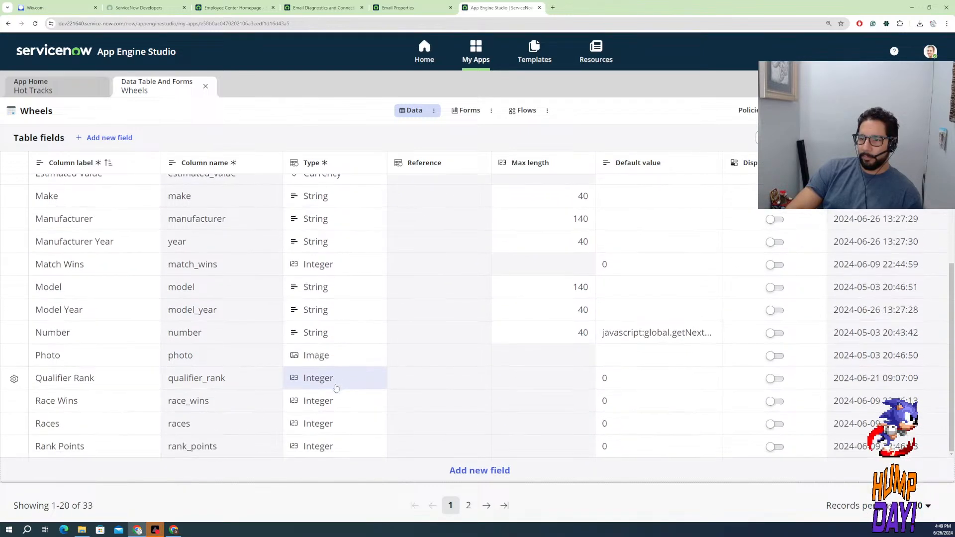
scroll(335, 371, up, 3)
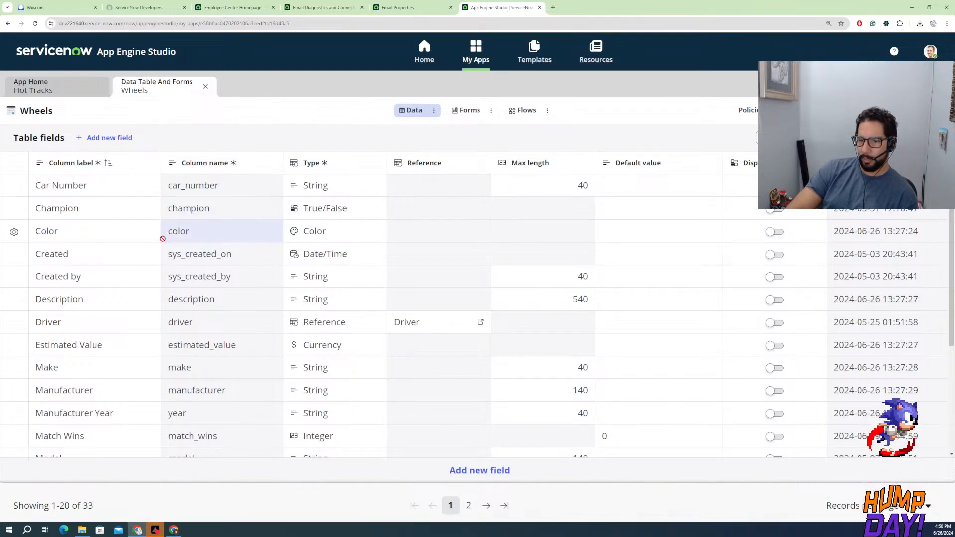
click(486, 505)
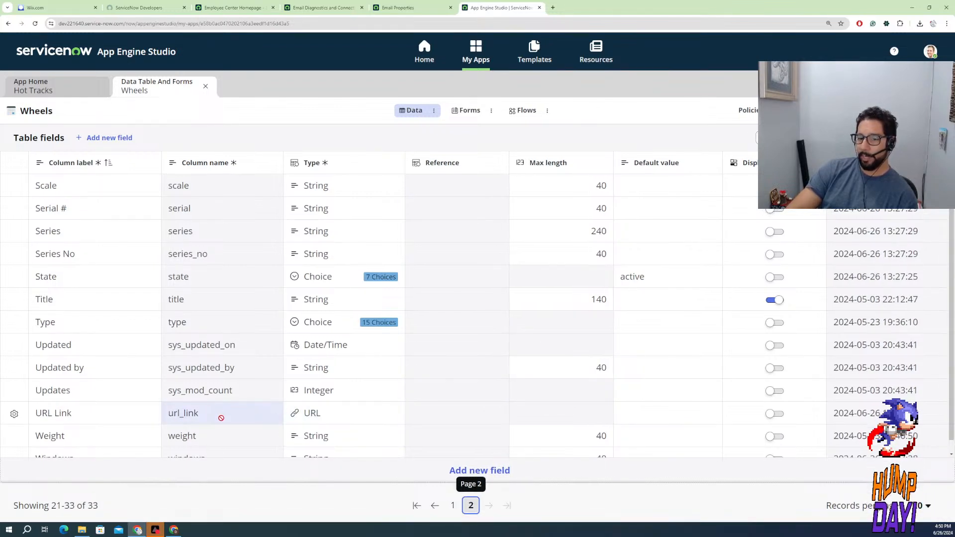
scroll(88, 414, down, 1)
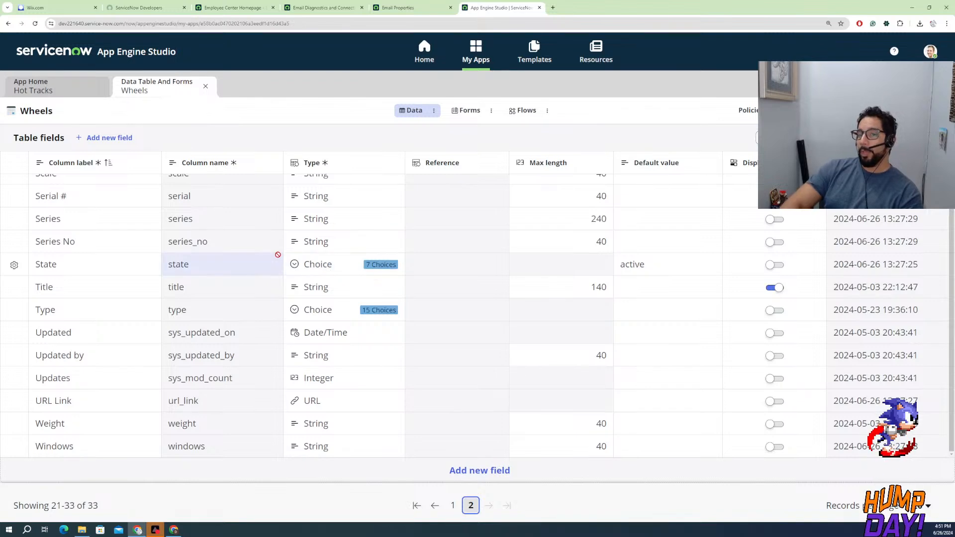
Open the State field's choice settings, review the full list of choices, and close the settings unchanged
double_click(301, 266)
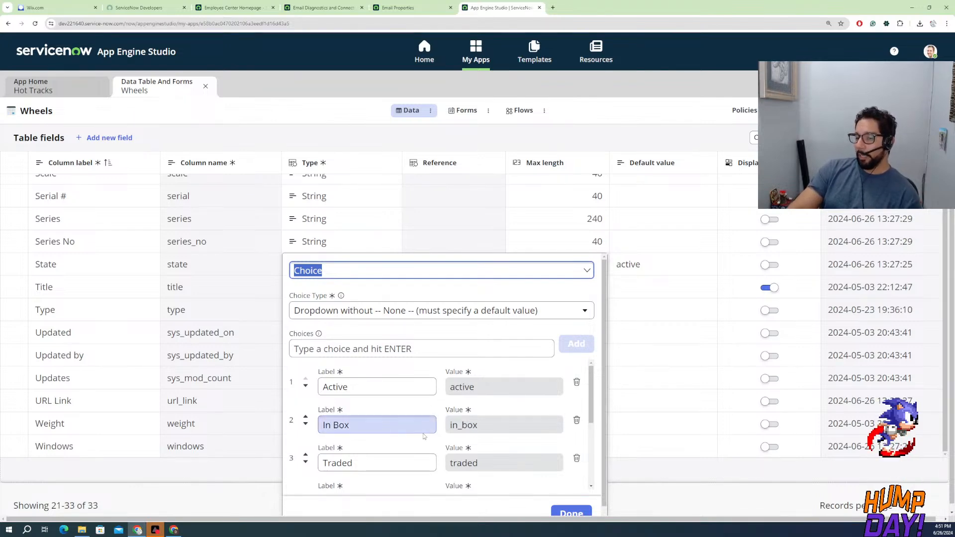
scroll(420, 430, down, 3)
scroll(409, 416, up, 3)
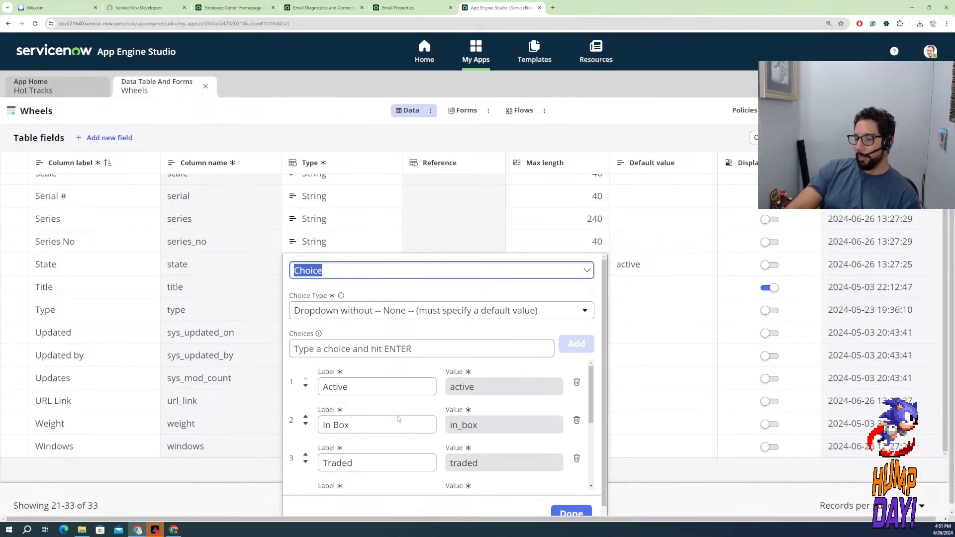
scroll(375, 417, down, 2)
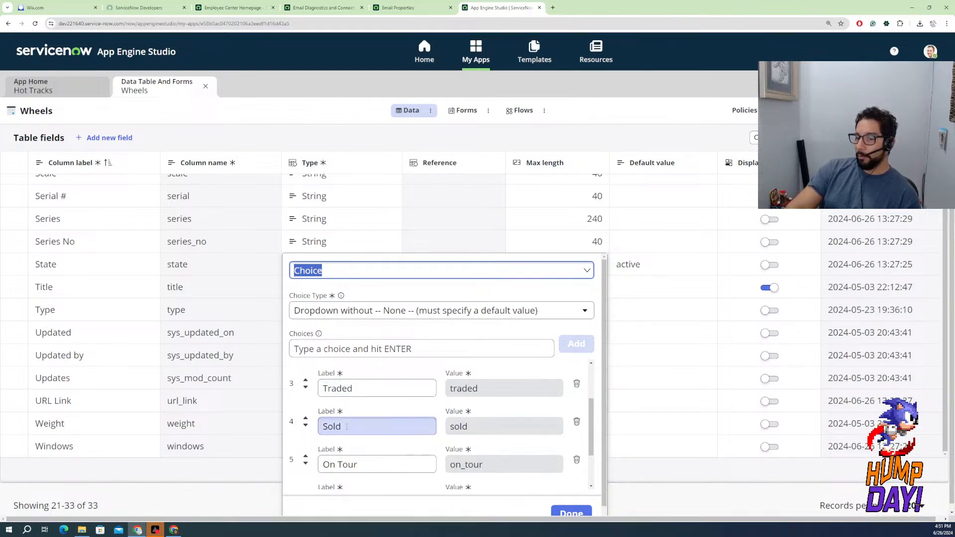
scroll(353, 427, down, 2)
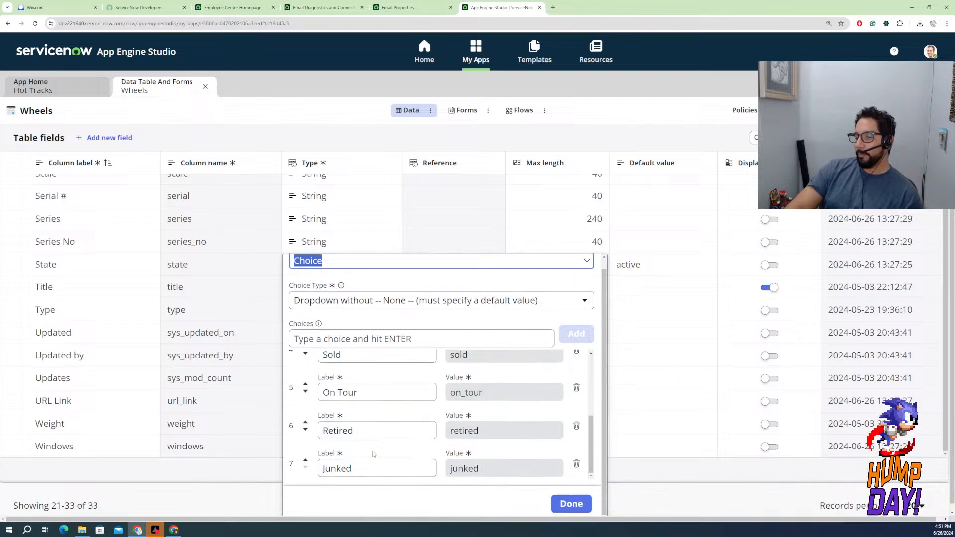
scroll(371, 452, down, 1)
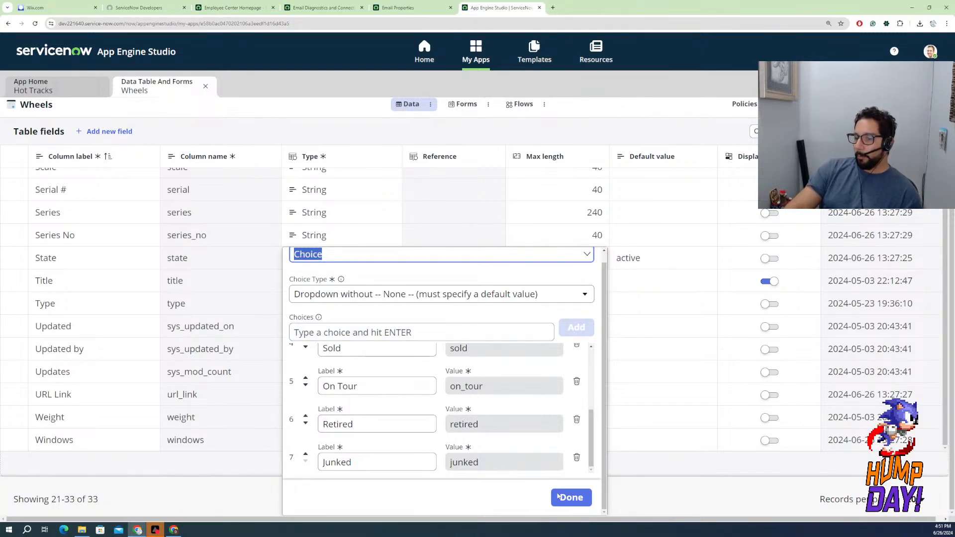
click(573, 500)
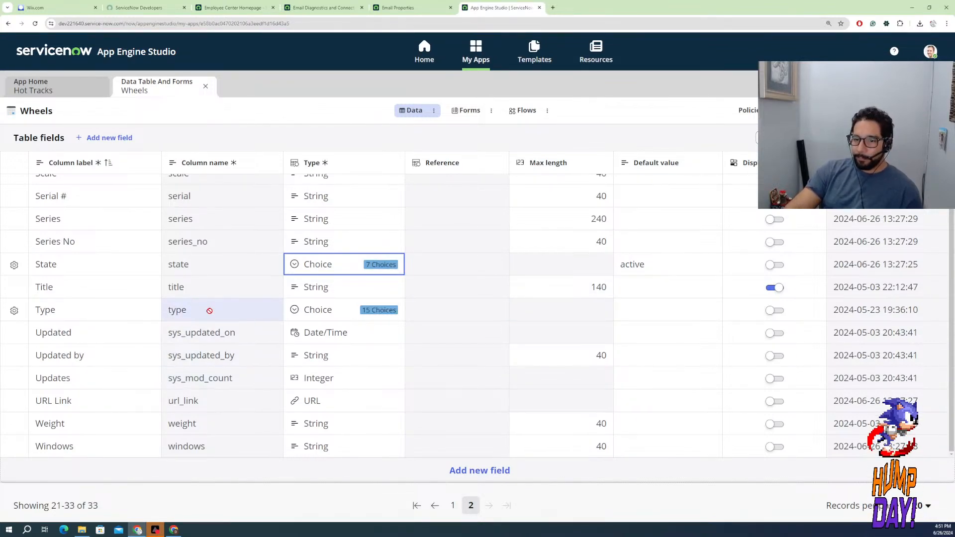
Return to the Hot Tracks app home, list all of its data tables, and open the Driver table
scroll(149, 301, up, 1)
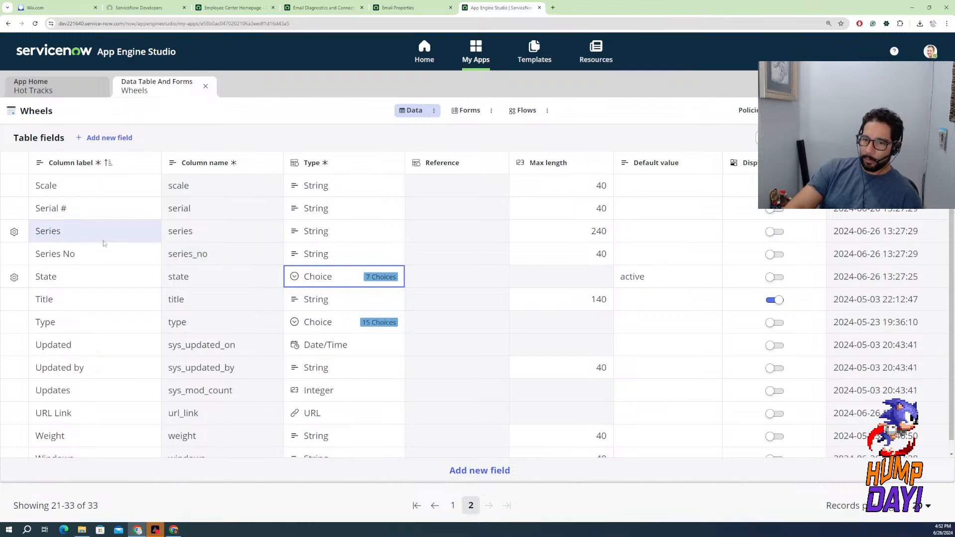
scroll(344, 385, down, 1)
scroll(561, 445, up, 1)
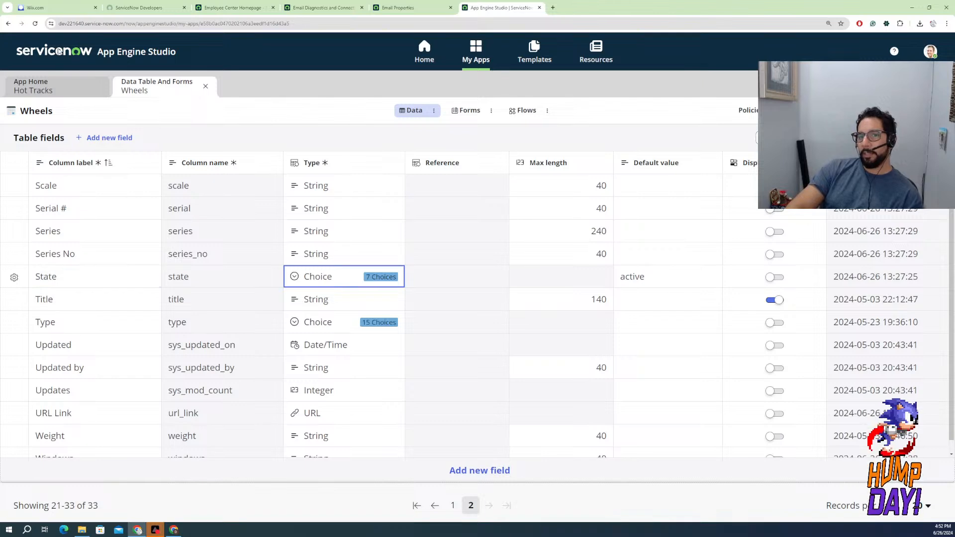
click(33, 88)
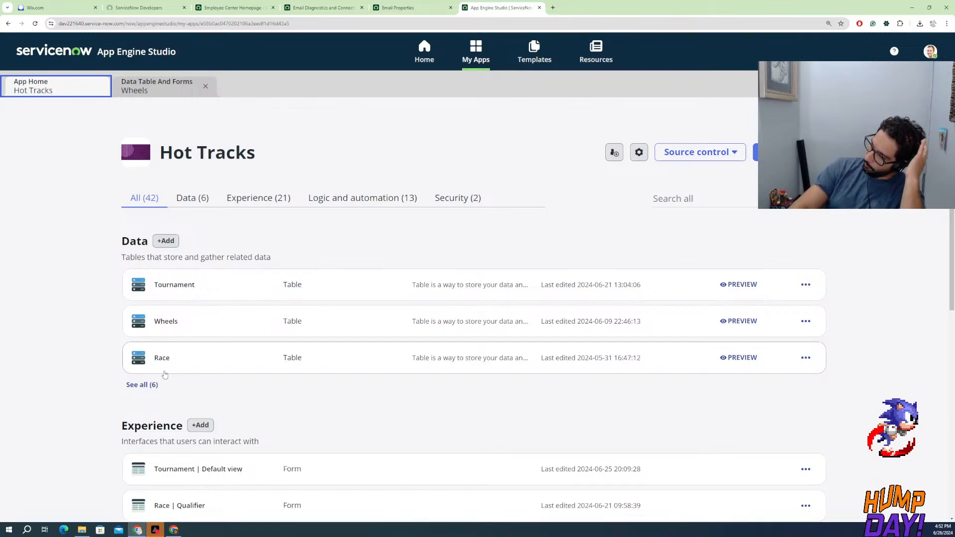
click(143, 386)
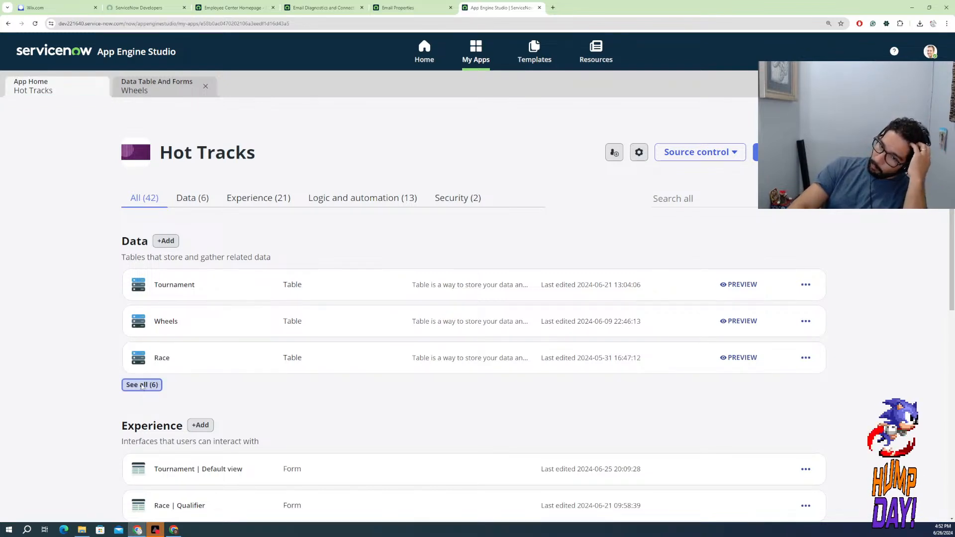
click(169, 434)
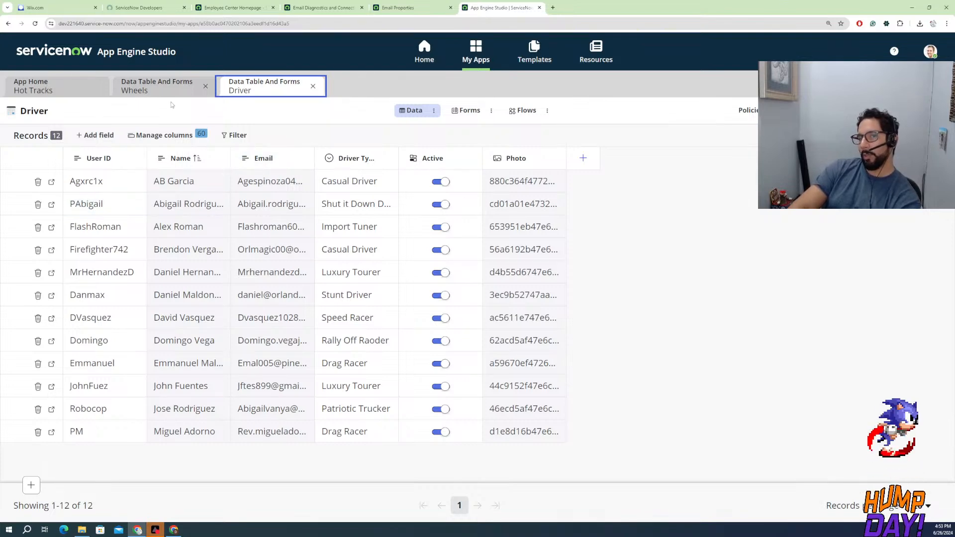
Compare the open Wheels and Driver tables with the app's list of data tables, ending on Wheels
click(149, 86)
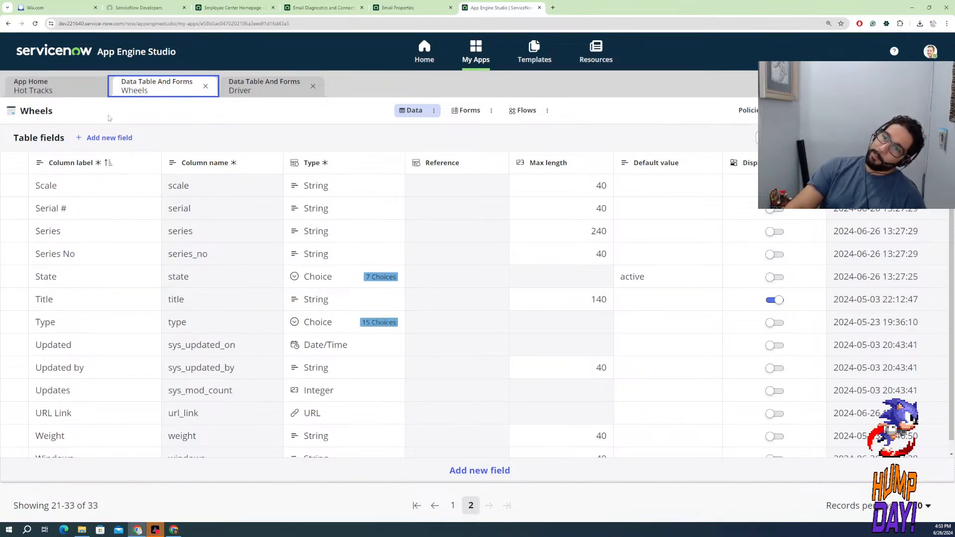
click(264, 87)
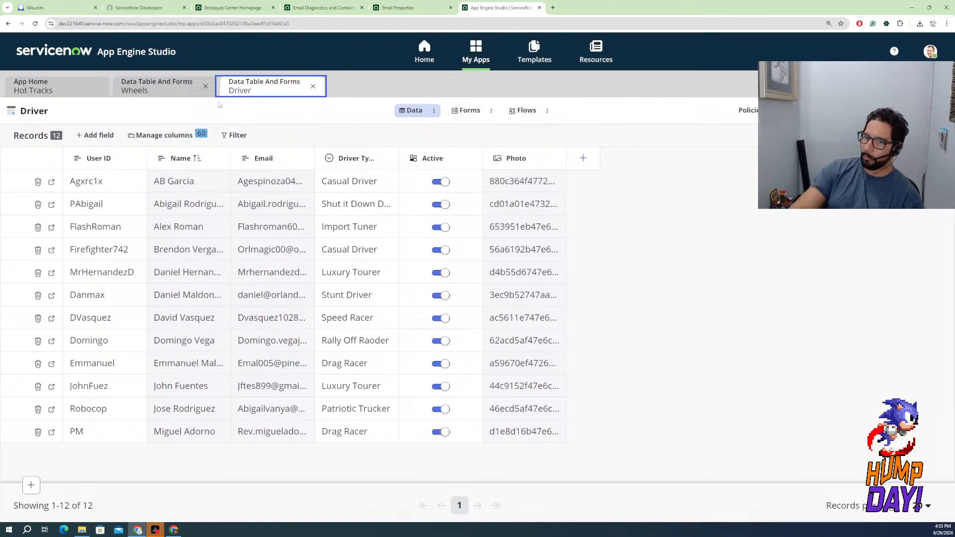
click(159, 87)
click(73, 92)
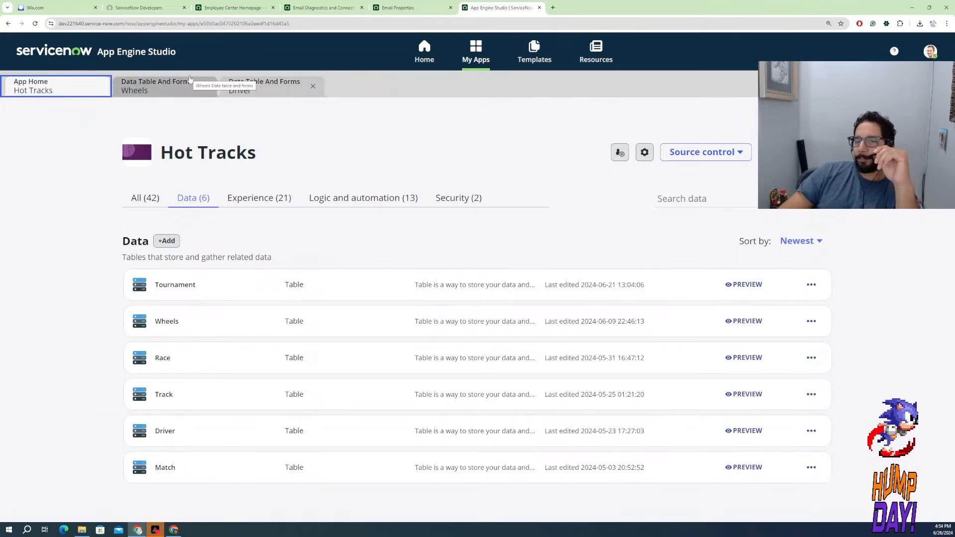
click(163, 91)
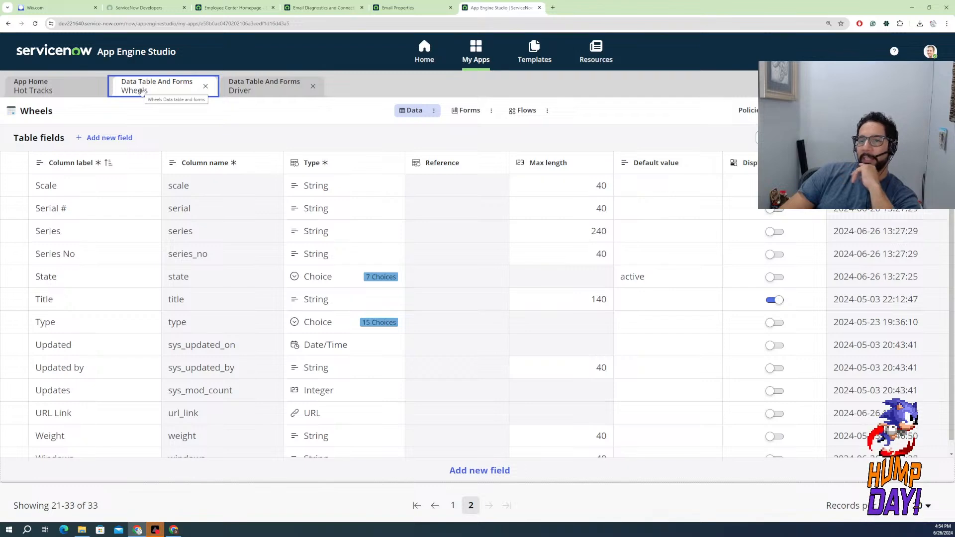
Start adding data to Hot Tracks as a blank table created from an extensible table, continuing to the table selection
click(68, 89)
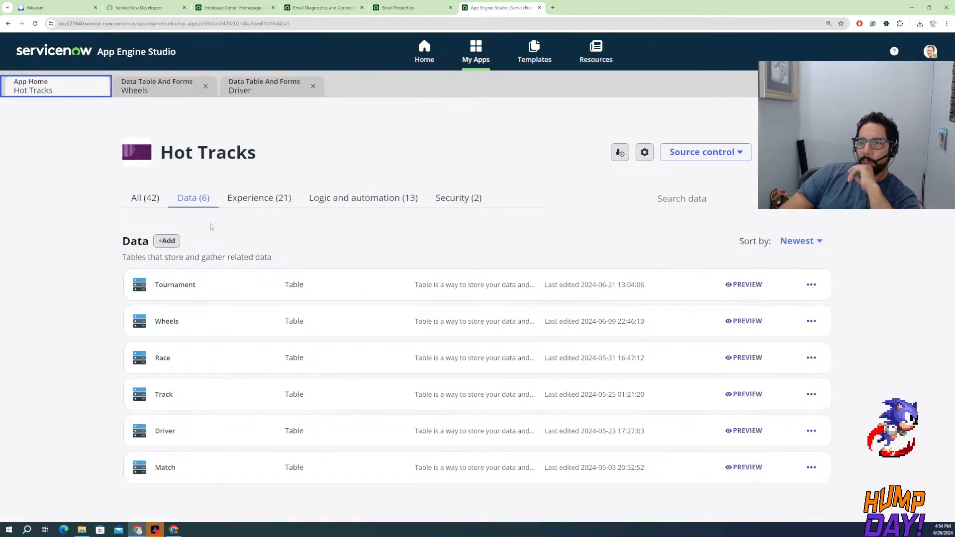
click(168, 245)
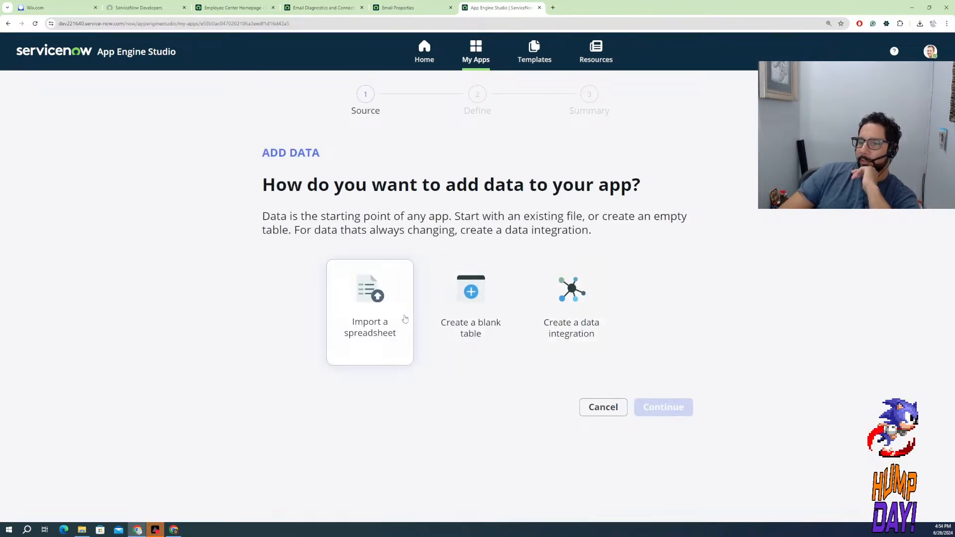
click(470, 307)
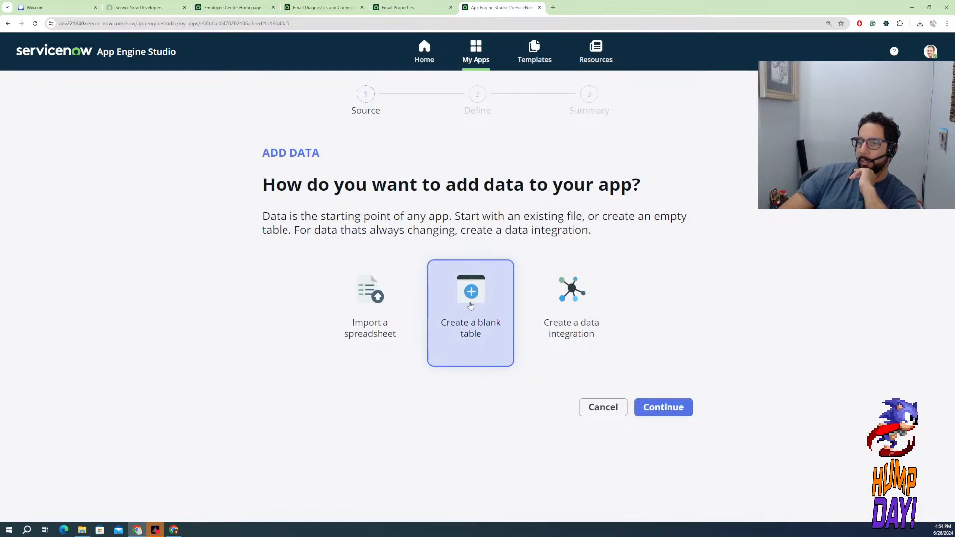
click(654, 407)
click(413, 331)
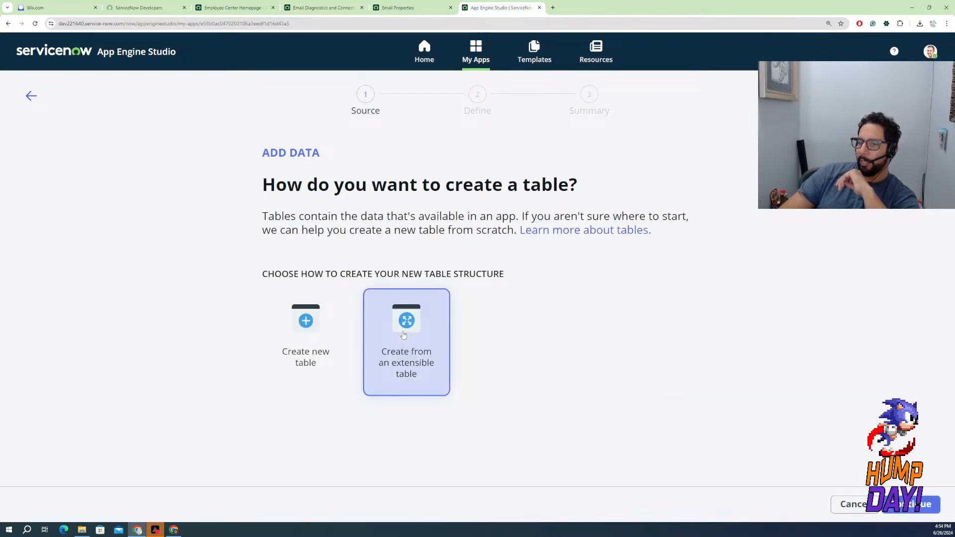
click(920, 504)
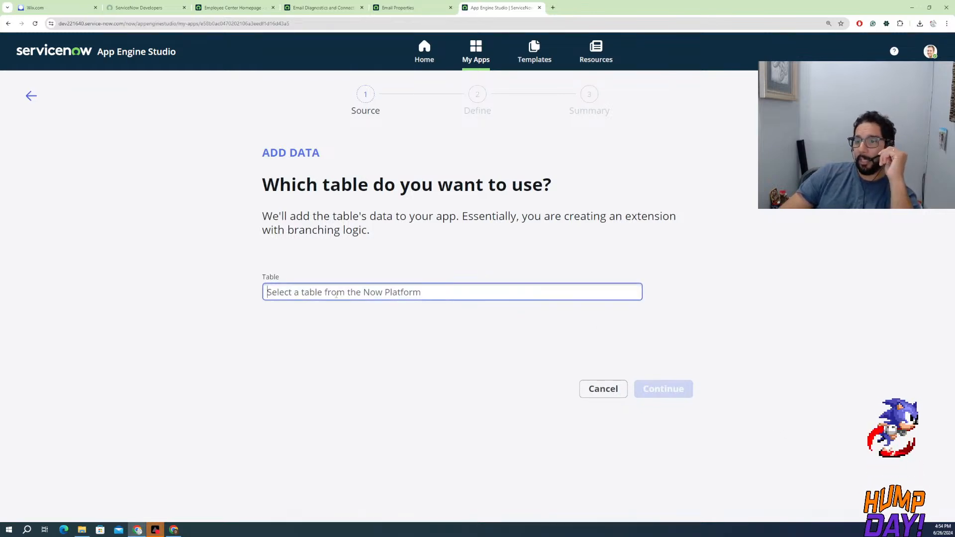
Search the extensible tables for "Groups" and leave the add-data wizard without saving
click(336, 296)
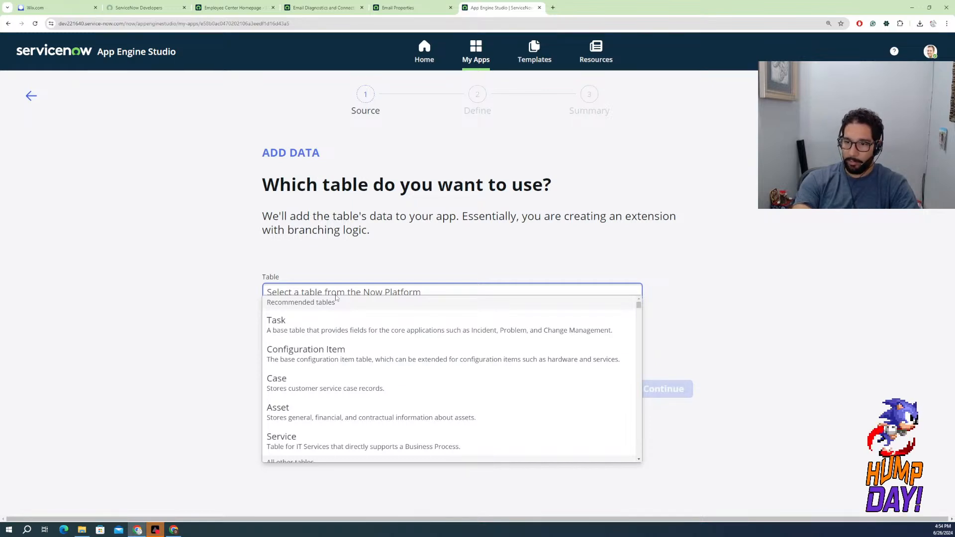
text(Grou)
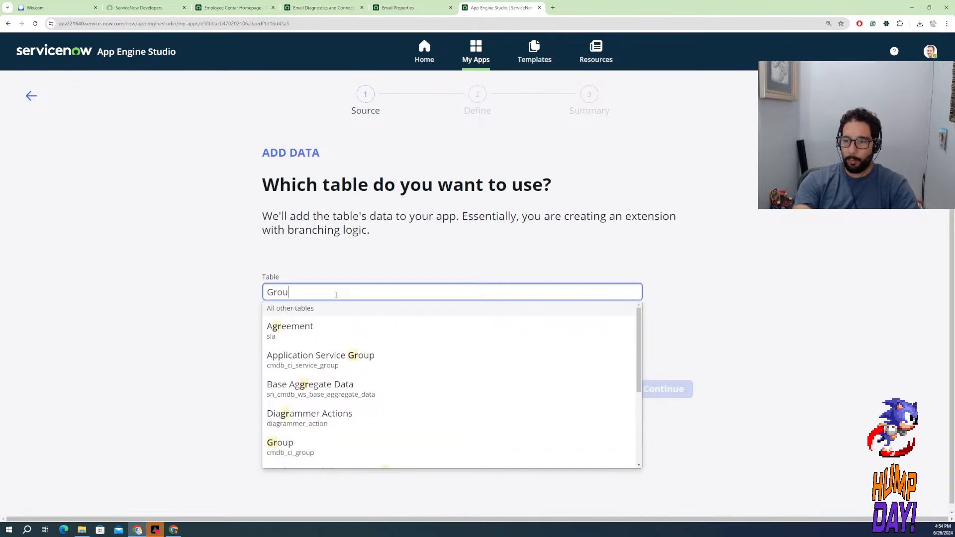
text(p)
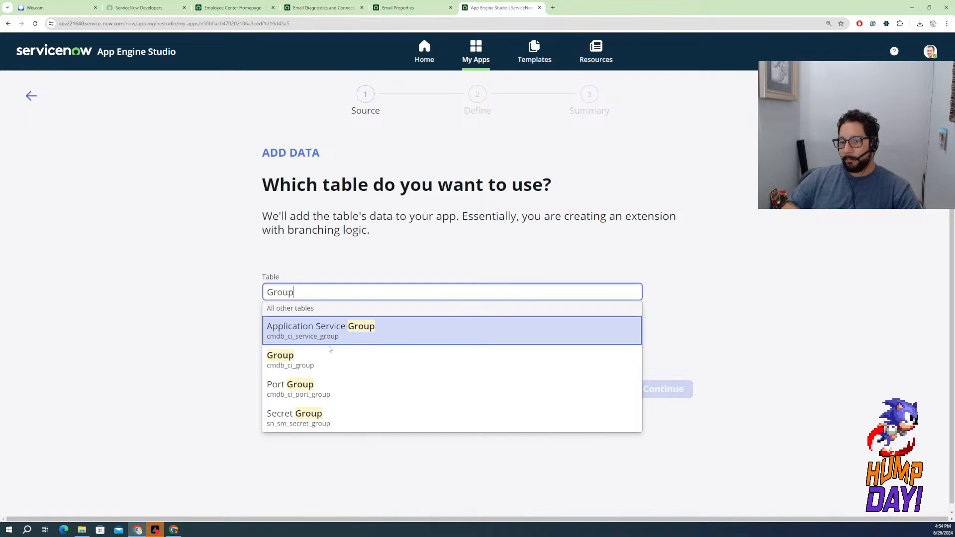
text(s)
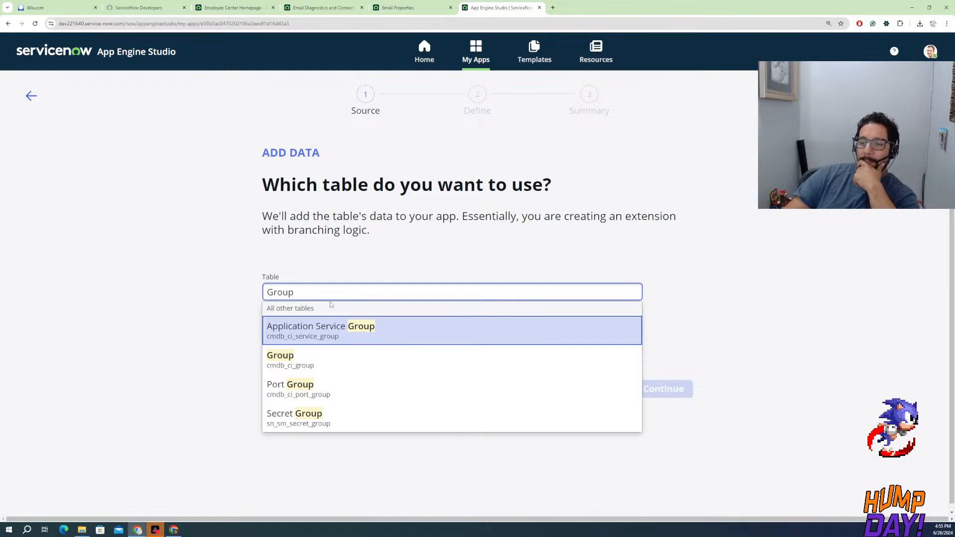
click(215, 286)
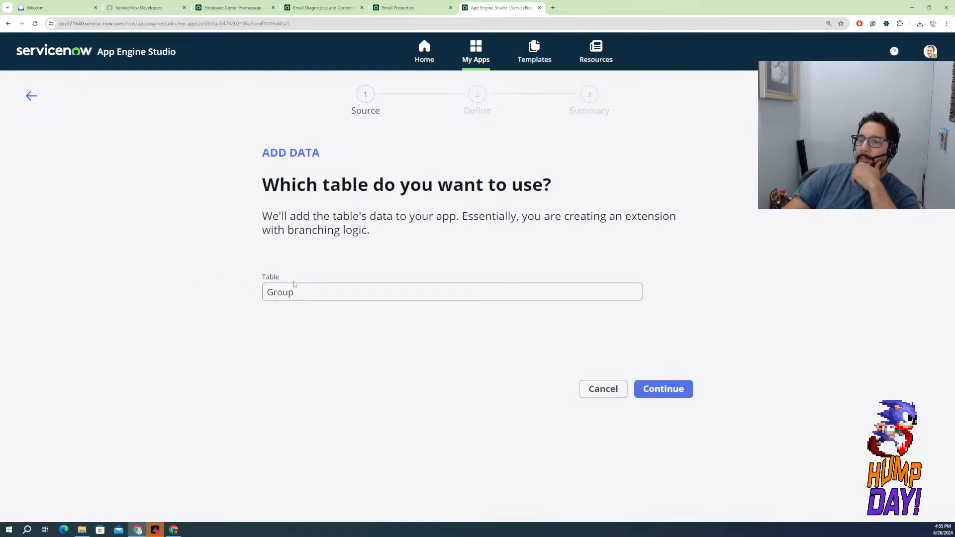
click(603, 391)
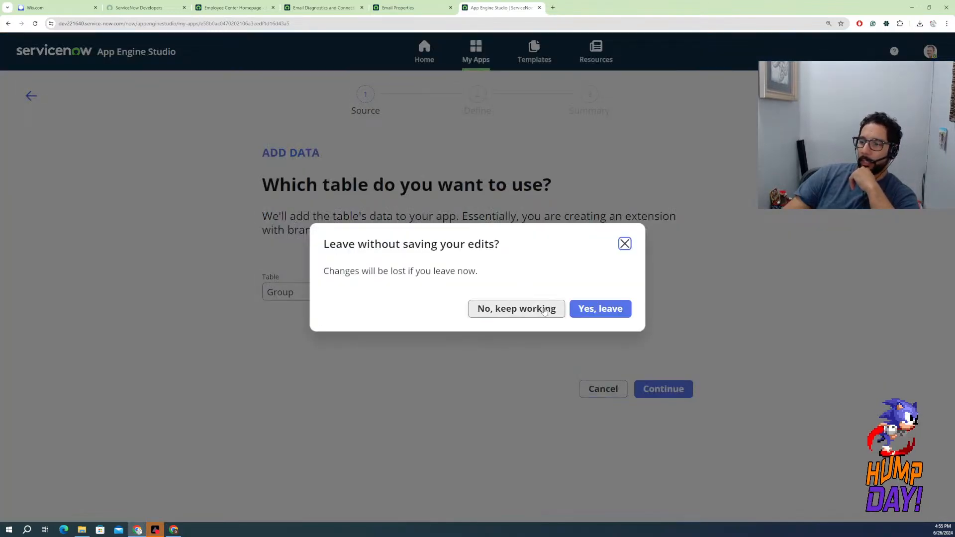
click(578, 311)
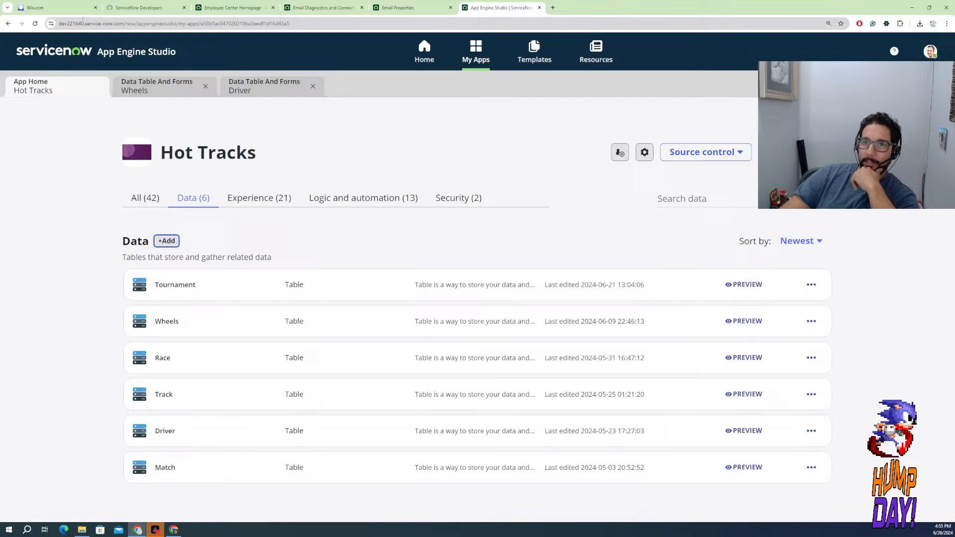
Load the instance's main platform page in place of the Employee Center by removing "esc" from its address
click(138, 8)
click(232, 8)
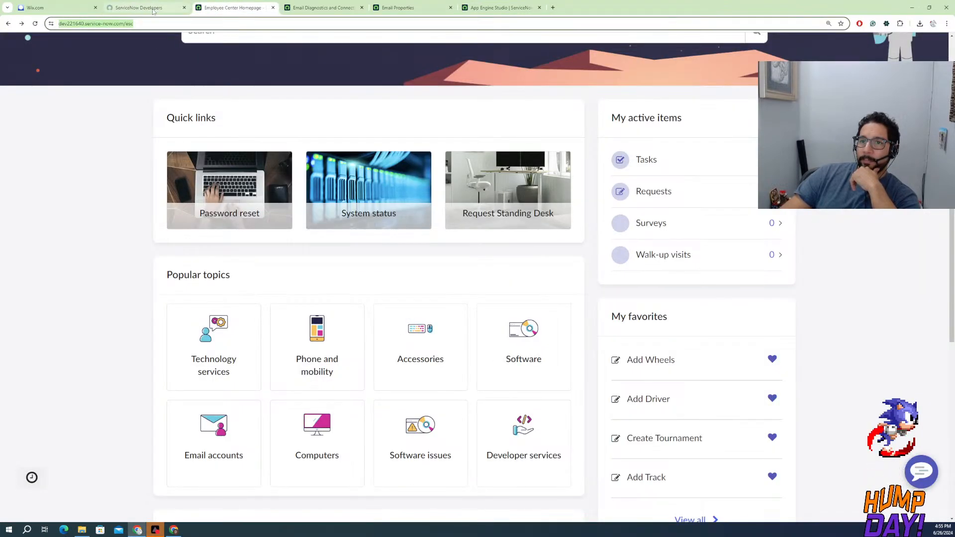
click(143, 23)
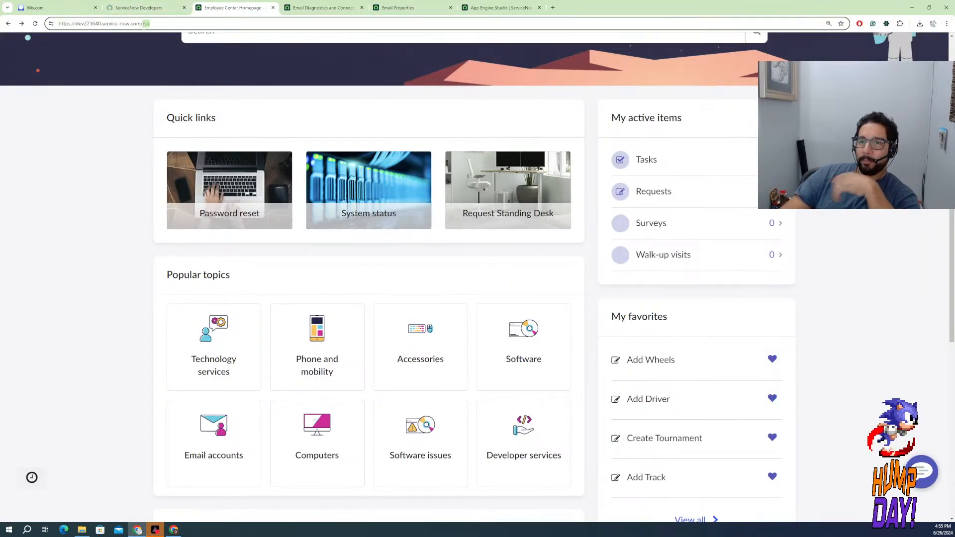
key(BackSpace)
key(Return)
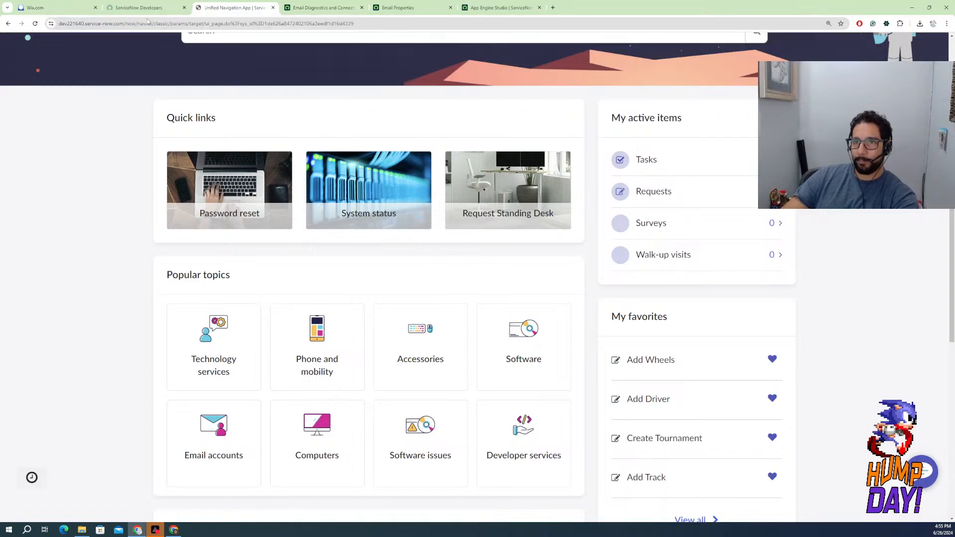
click(142, 8)
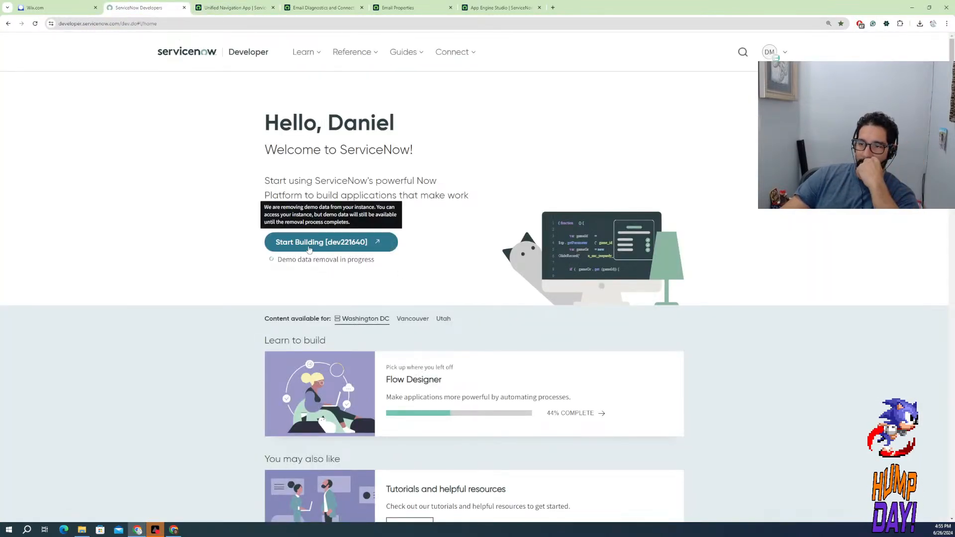
click(218, 9)
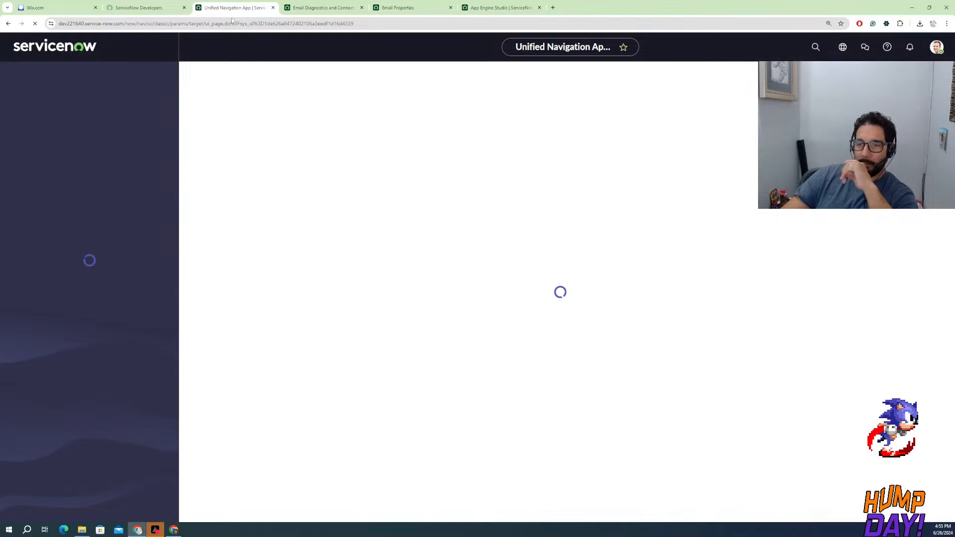
Filter the platform navigation for "groups" and open the Groups list under System Security's Users and Groups
click(106, 73)
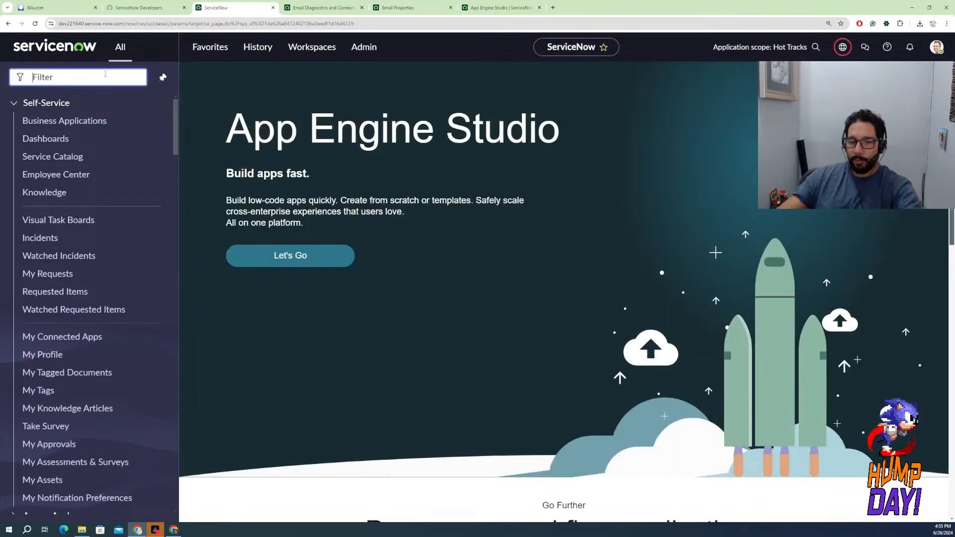
text(groups)
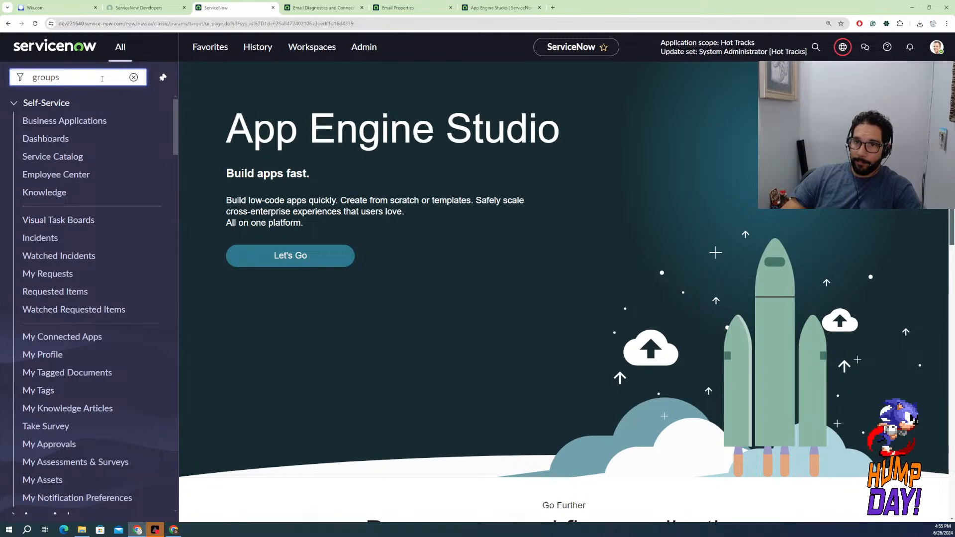
scroll(59, 304, down, 10)
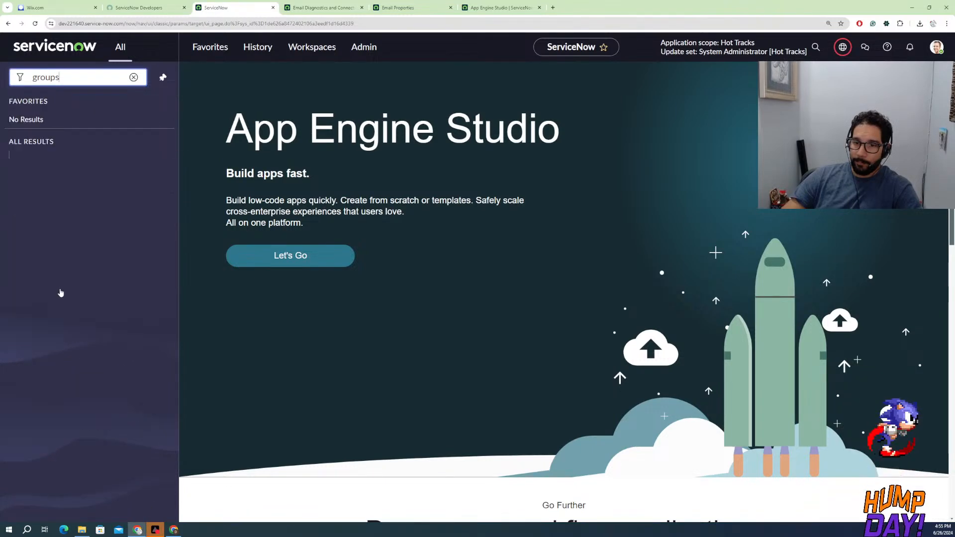
scroll(61, 207, down, 8)
scroll(75, 219, down, 5)
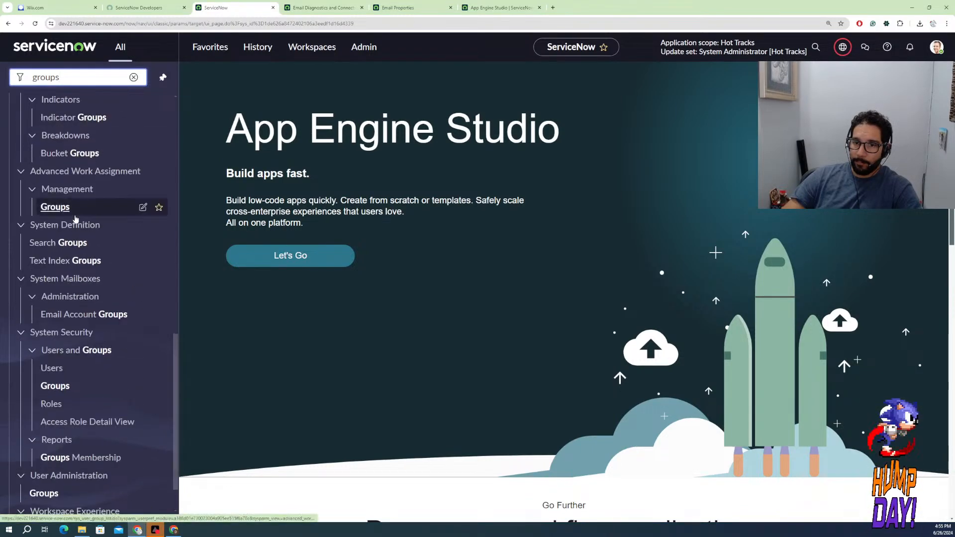
click(55, 387)
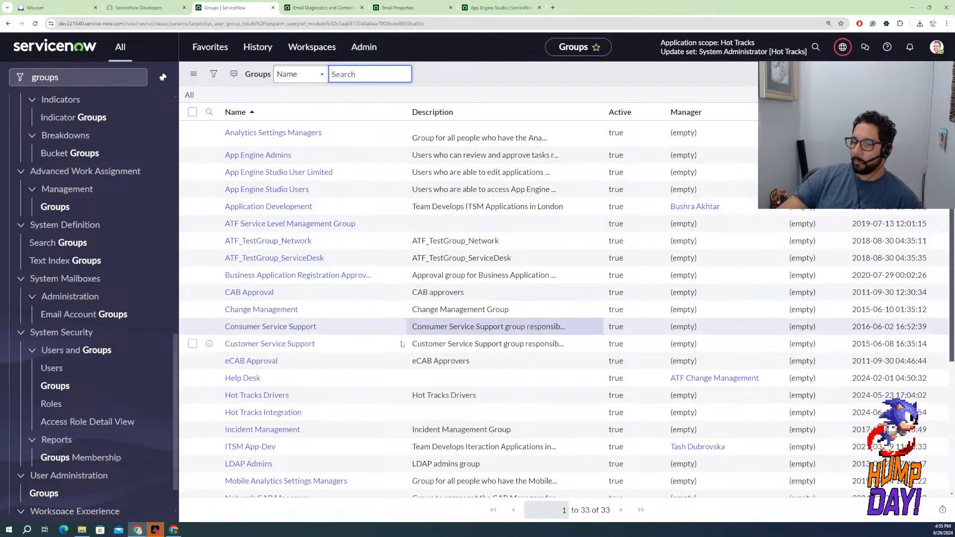
Look through the list of groups and open the Hot Tracks Drivers group record
scroll(396, 343, down, 4)
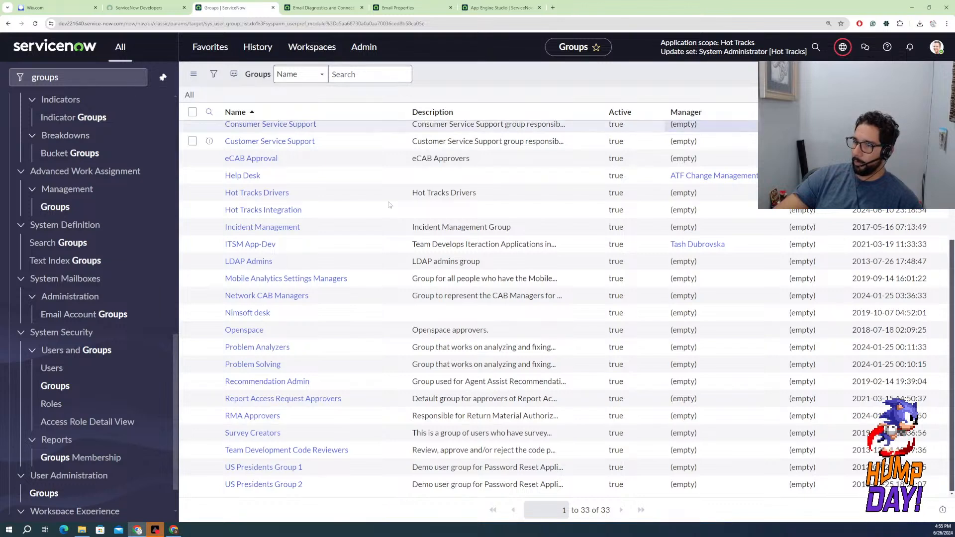
click(260, 210)
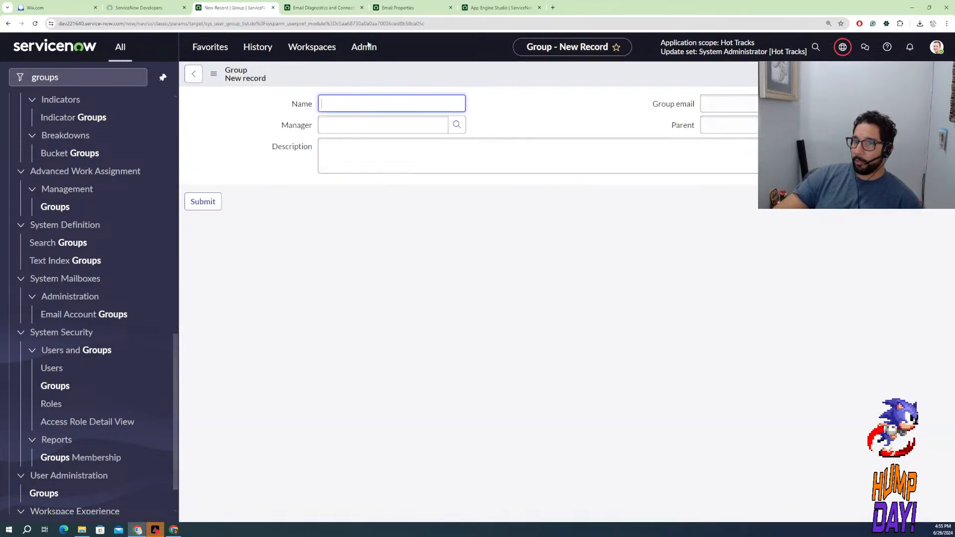
click(8, 25)
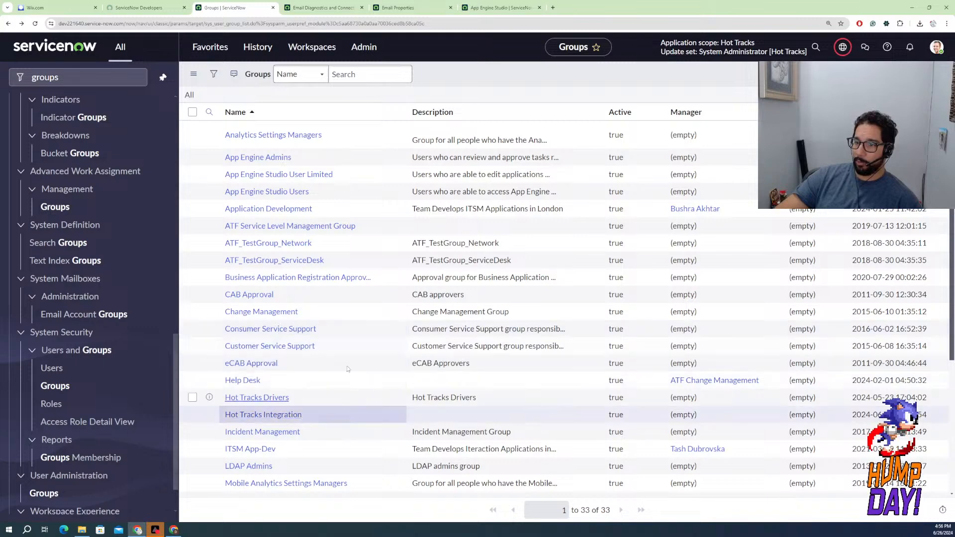
scroll(471, 374, down, 1)
scroll(468, 378, down, 3)
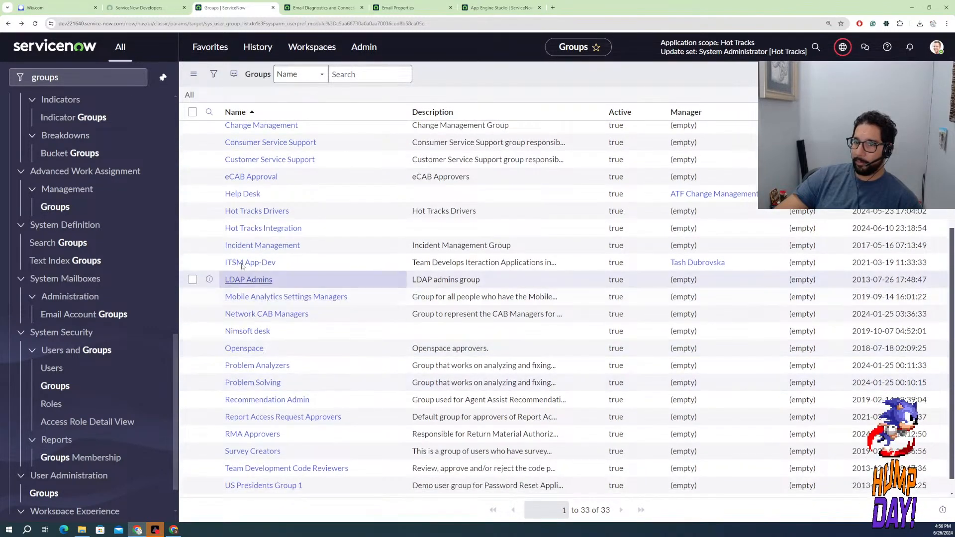
click(254, 213)
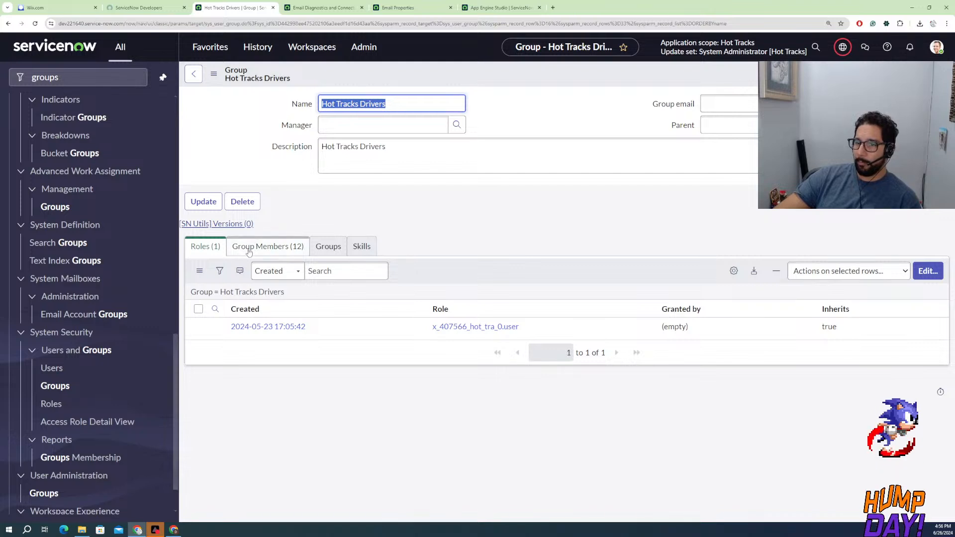
Review the Hot Tracks Drivers group's roles, members, skills and child groups, and return to the groups list
click(249, 249)
click(199, 250)
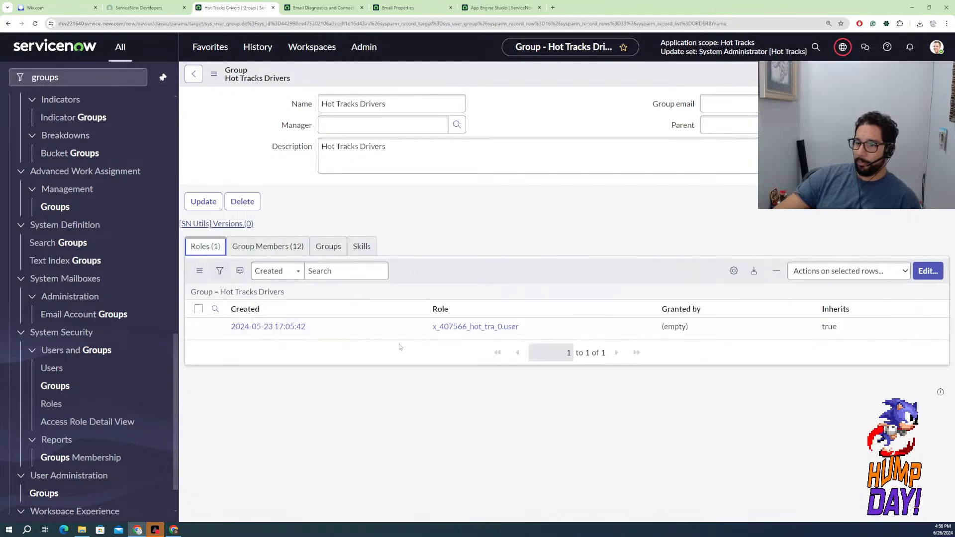
drag(527, 327, 432, 332)
click(267, 246)
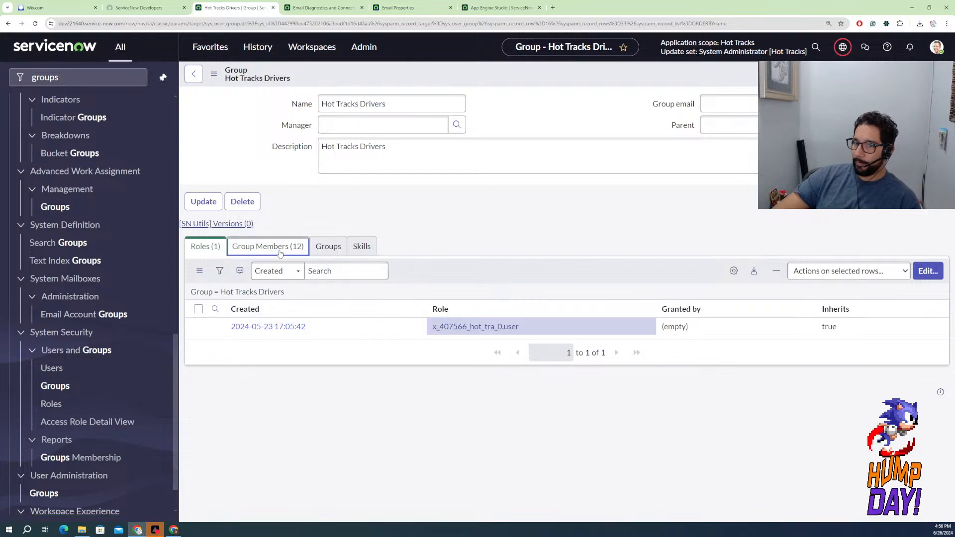
scroll(292, 372, down, 2)
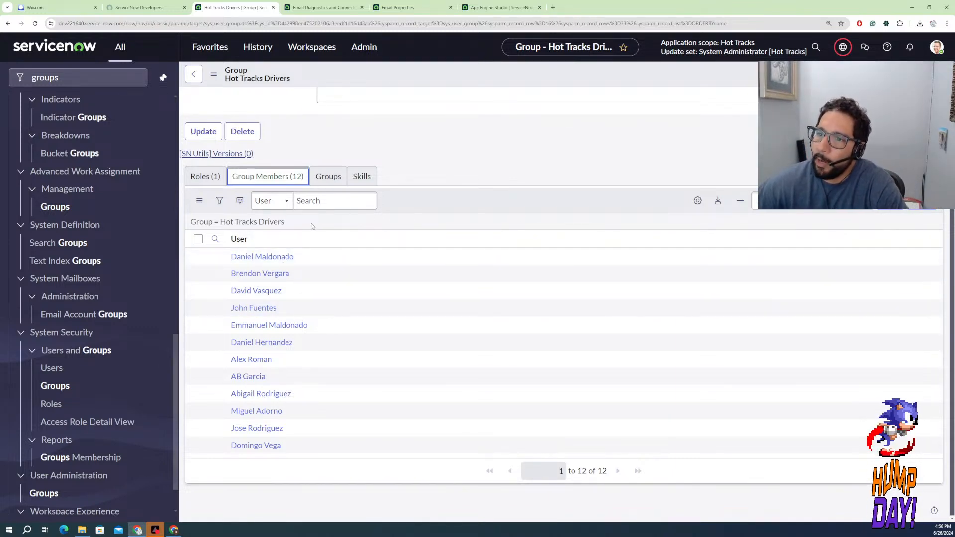
scroll(321, 201, up, 2)
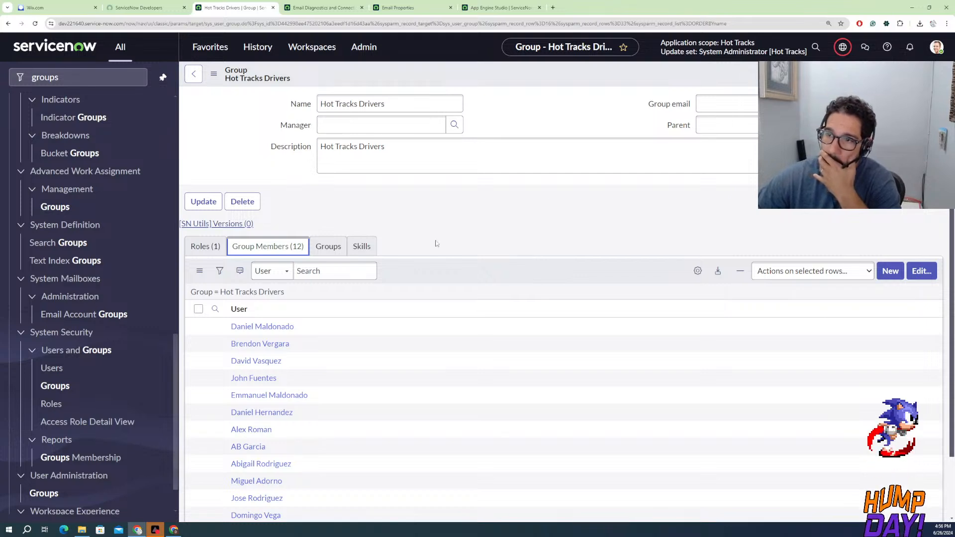
click(356, 248)
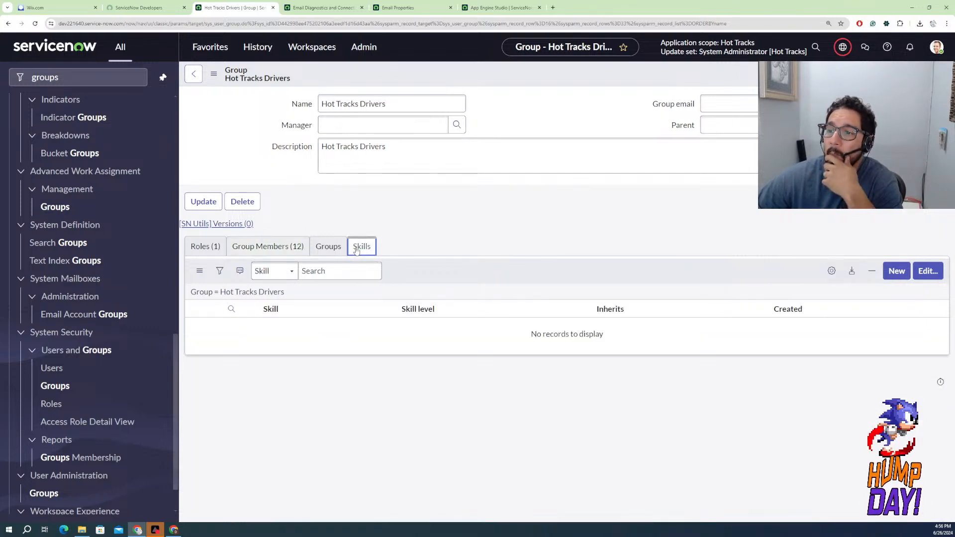
click(328, 245)
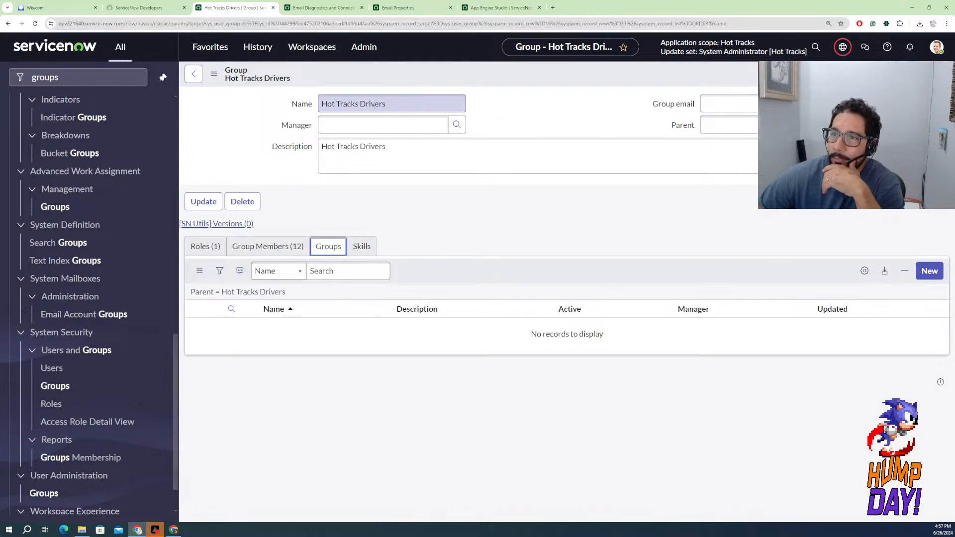
drag(387, 103, 332, 101)
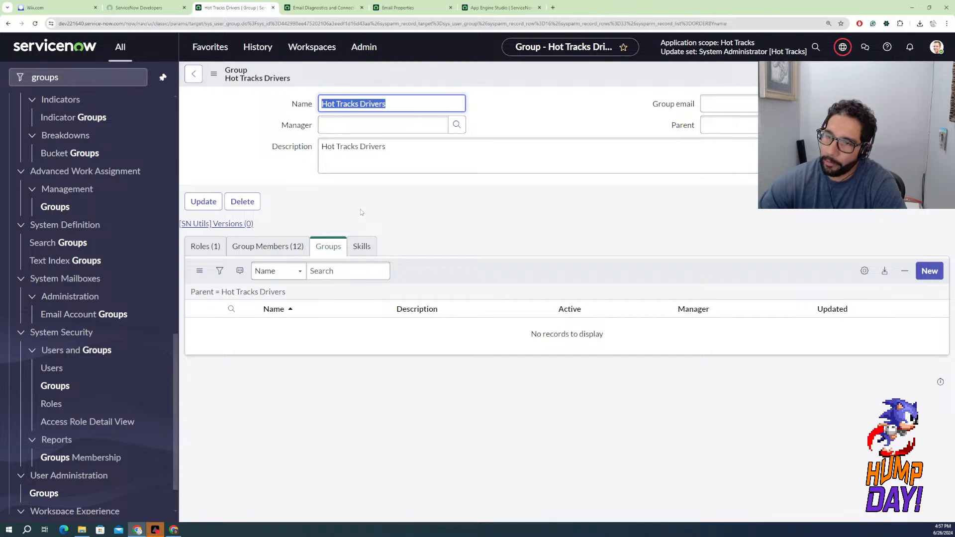
click(199, 82)
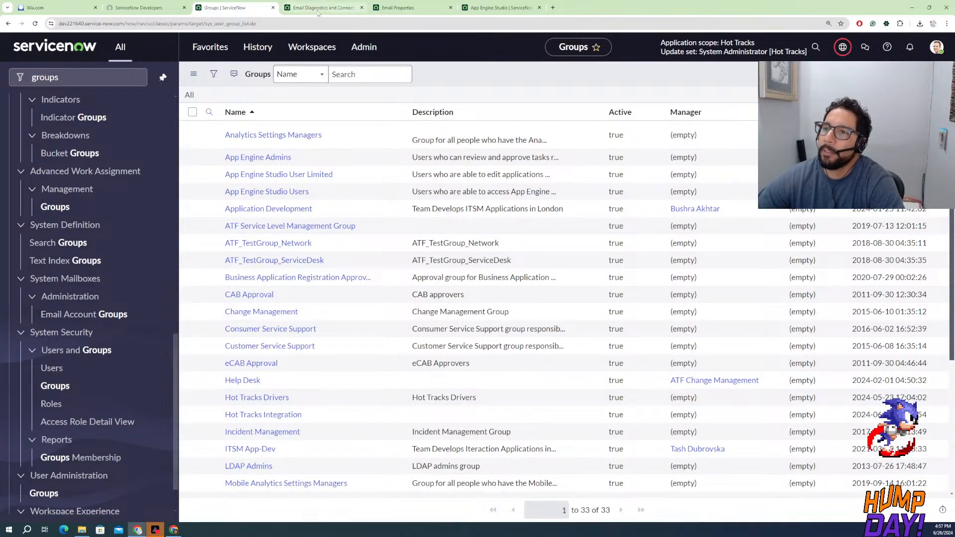
Open the Hot Tracks workspace in place of the Email Diagnostics page
click(166, 13)
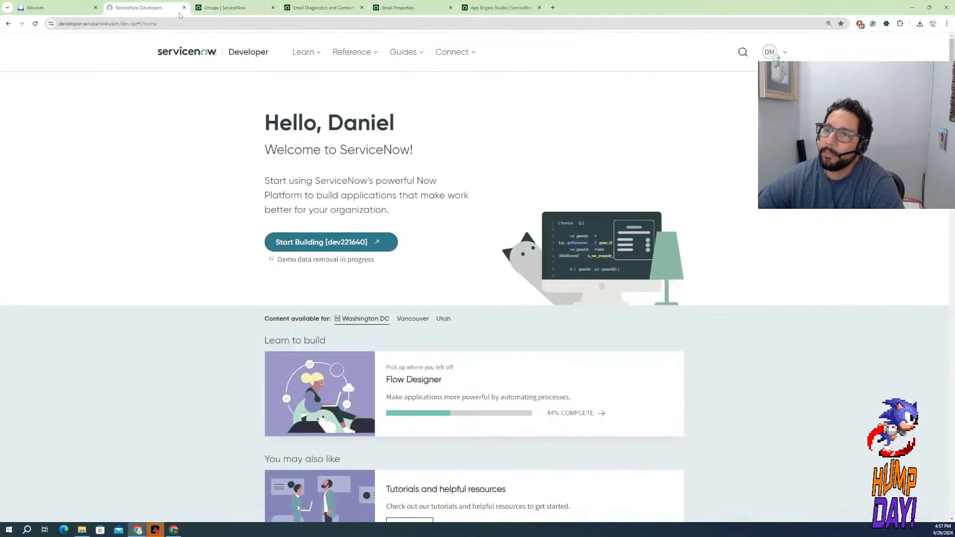
click(236, 8)
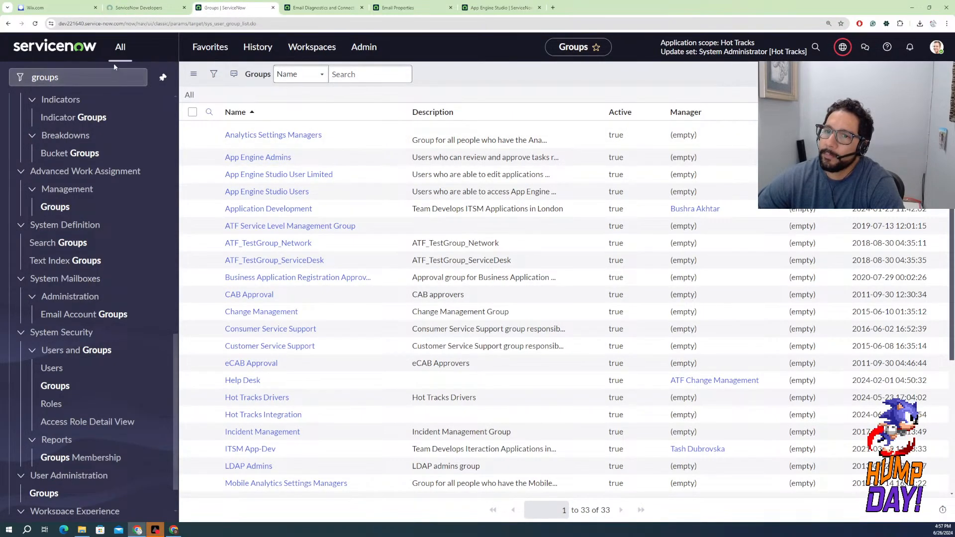
click(308, 9)
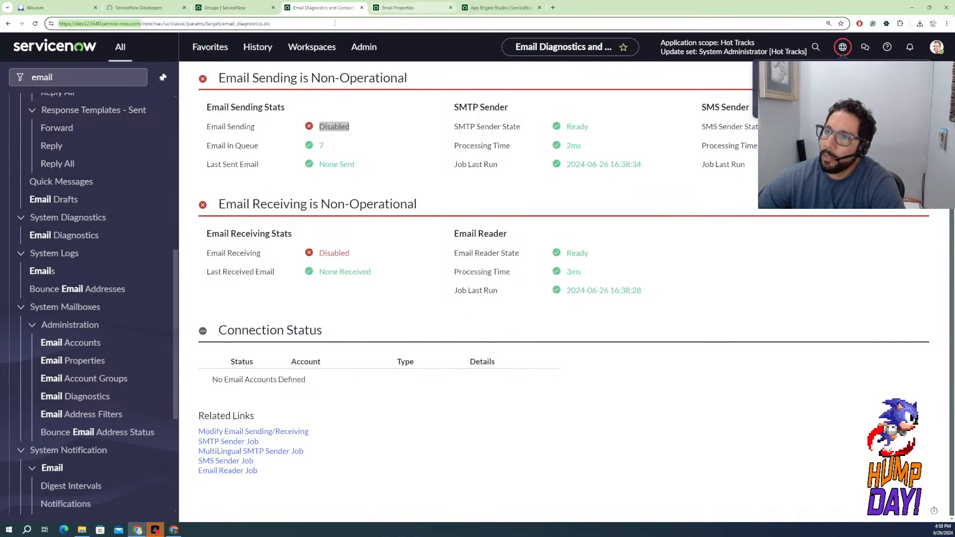
click(319, 48)
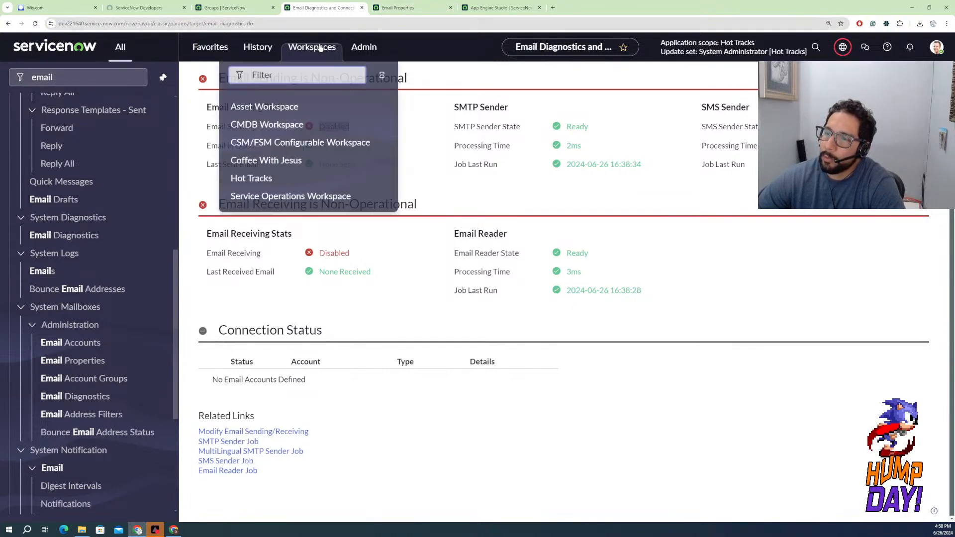
click(259, 181)
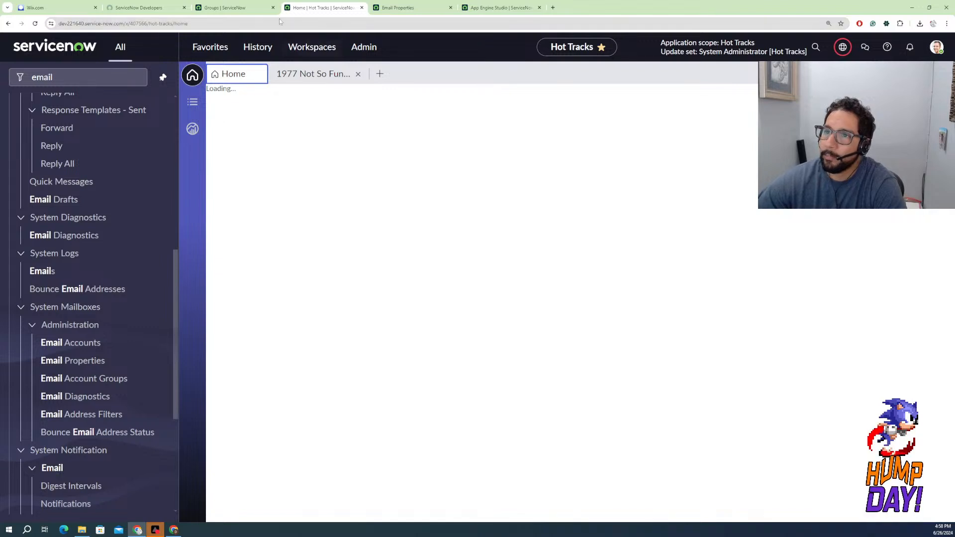
Filter the platform navigation for "flow" and open Flow Designer under Process Automation
click(90, 80)
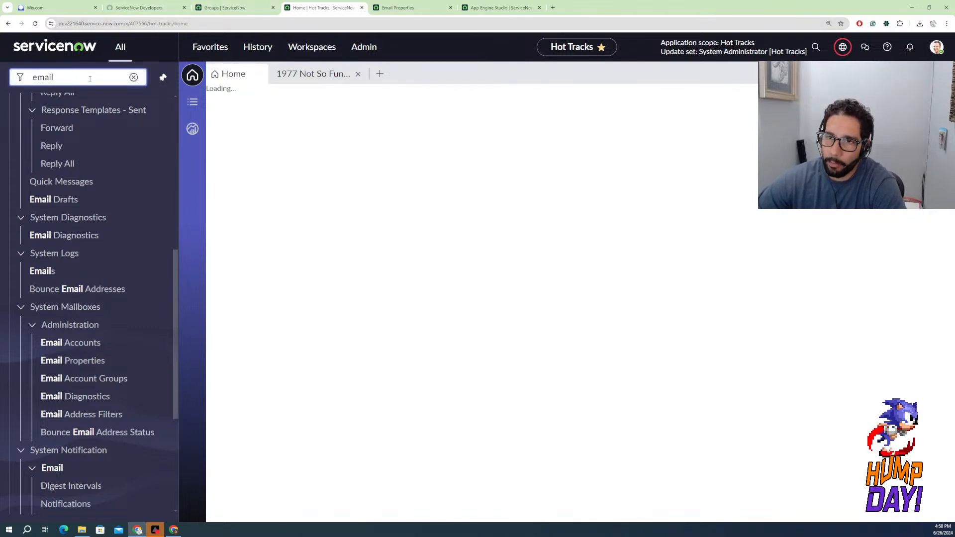
double_click(90, 79)
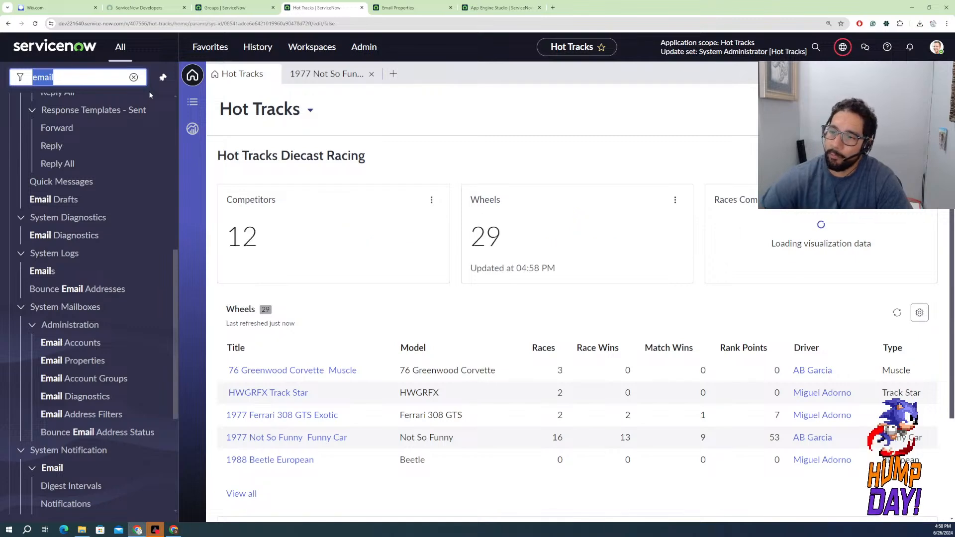
scroll(582, 418, down, 3)
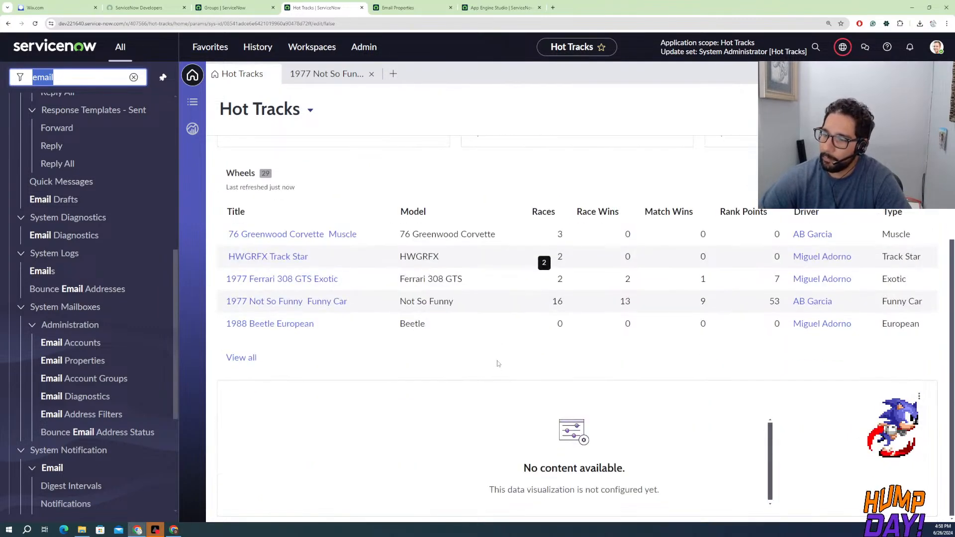
scroll(423, 292, up, 2)
scroll(423, 293, up, 1)
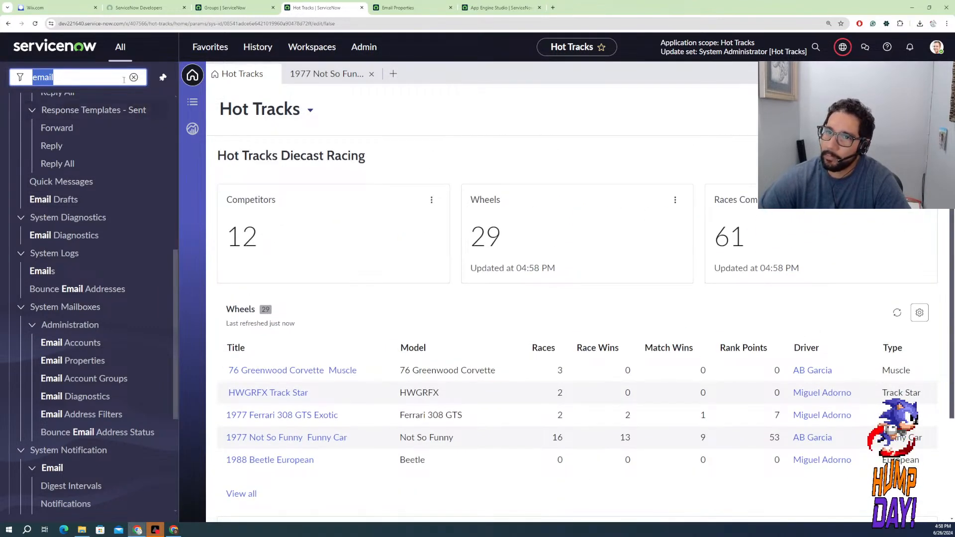
text(flow)
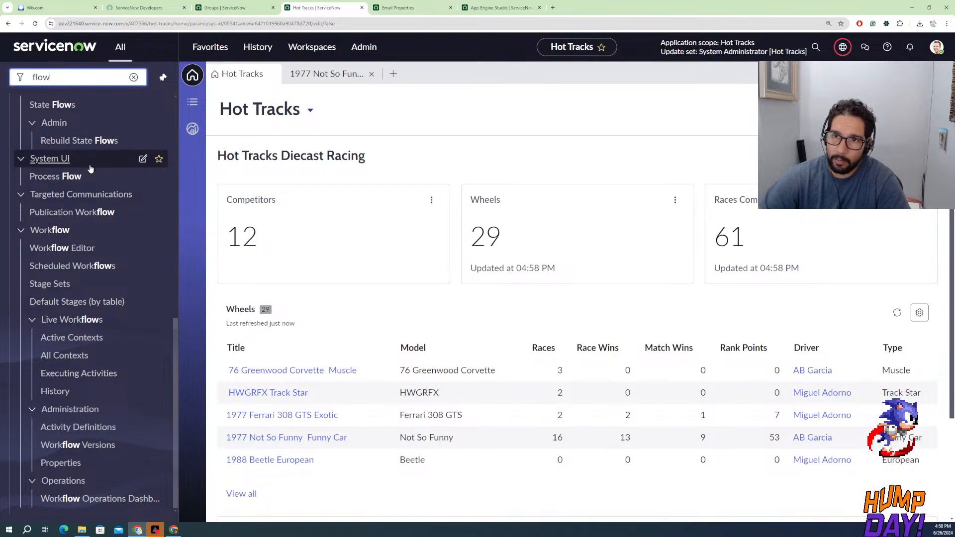
scroll(87, 172, up, 8)
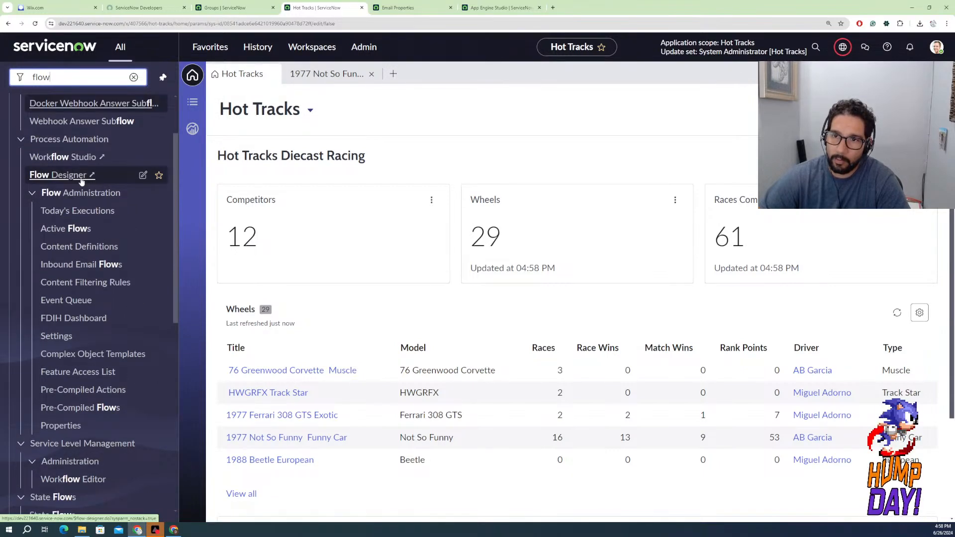
click(88, 178)
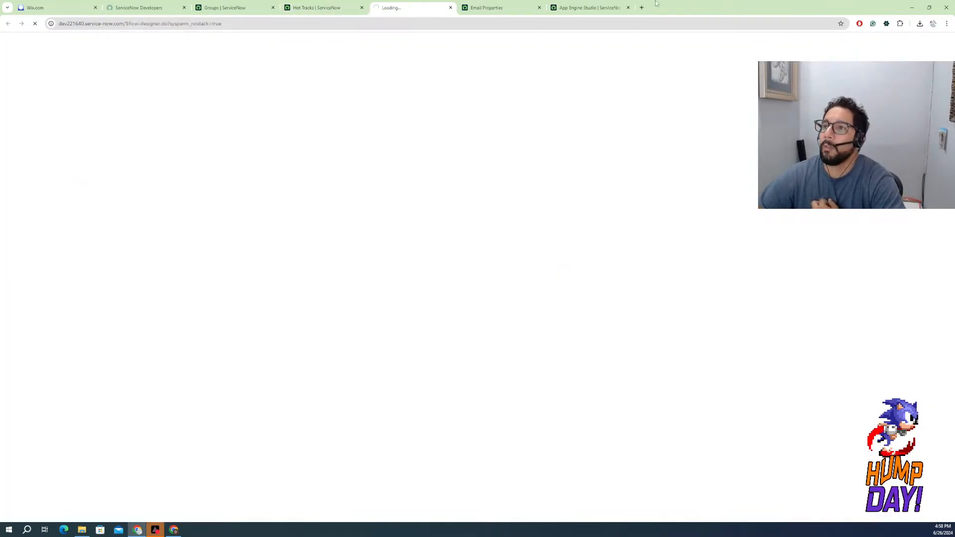
Close the Email Properties and Groups pages and bring up the Workflow Studio page
click(523, 12)
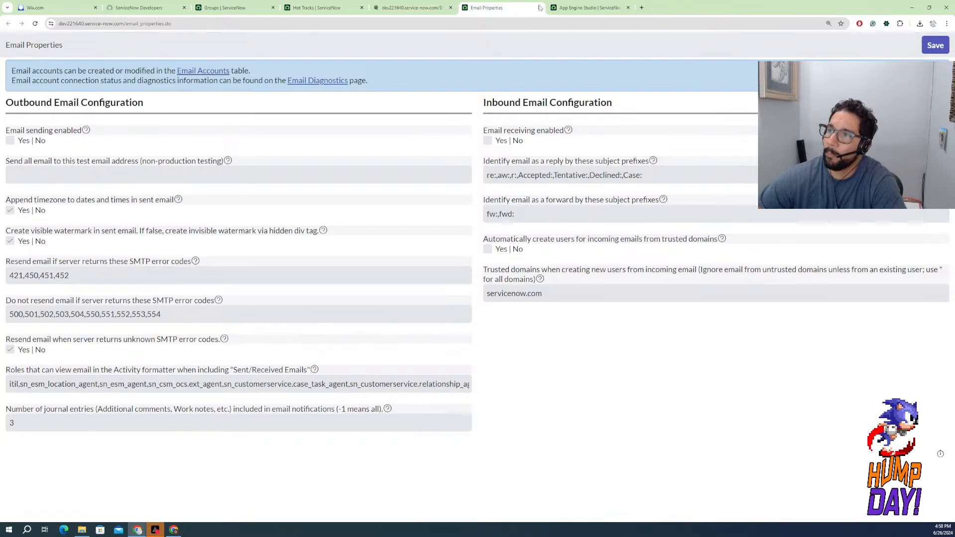
click(540, 8)
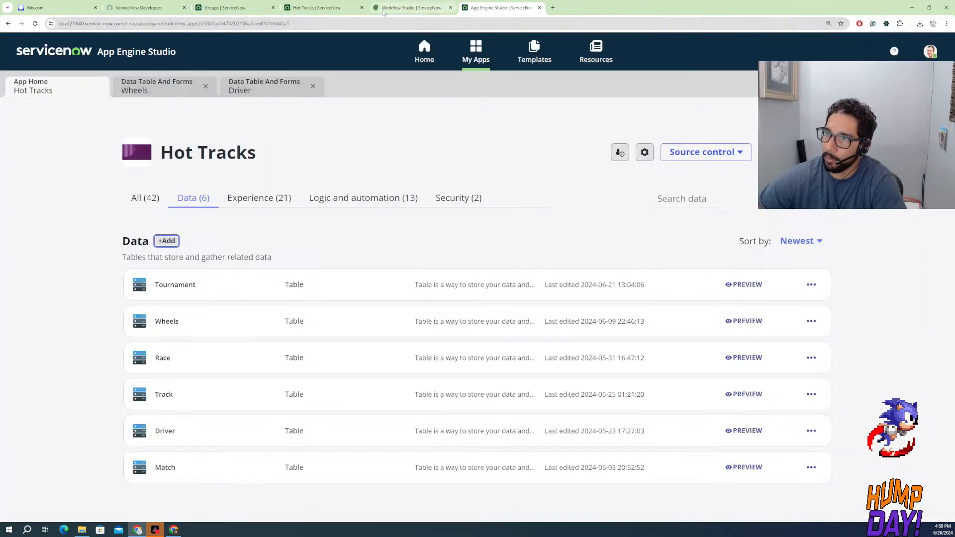
click(331, 7)
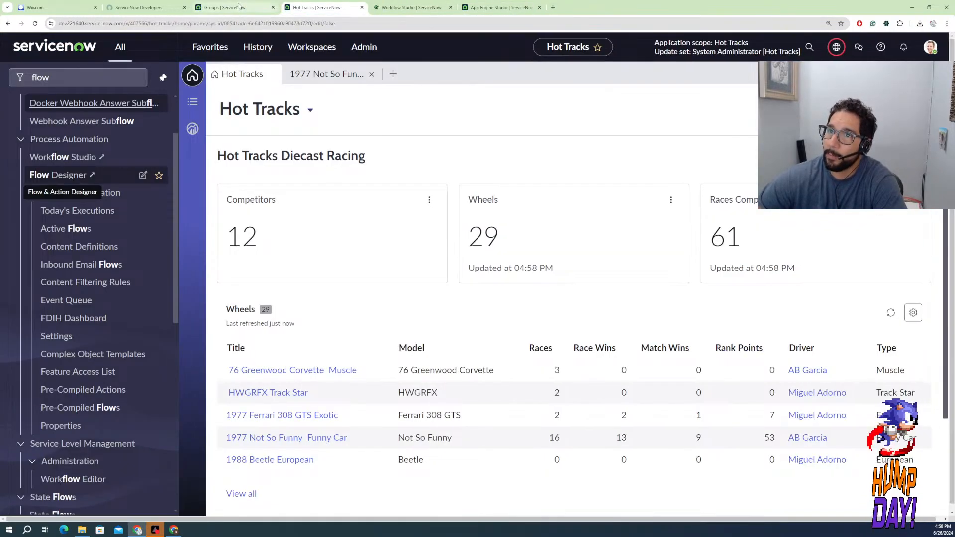
click(238, 8)
click(273, 8)
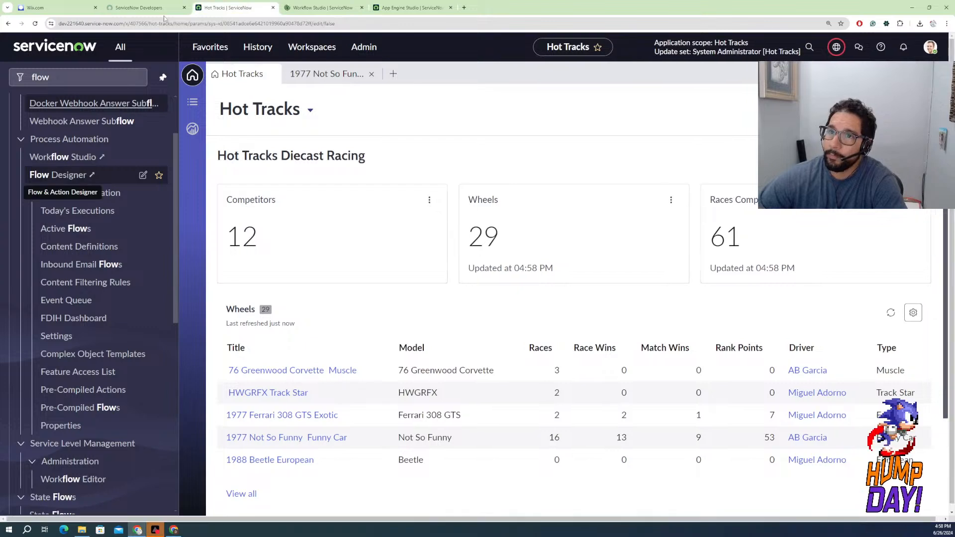
click(304, 9)
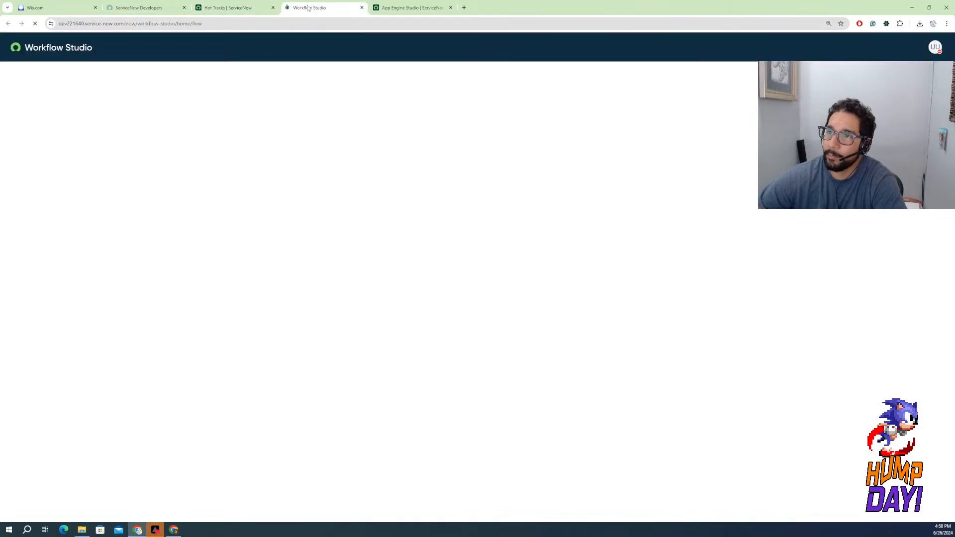
Return to the Hot Tracks app in App Engine Studio and close the open Wheels and Driver tables
click(387, 9)
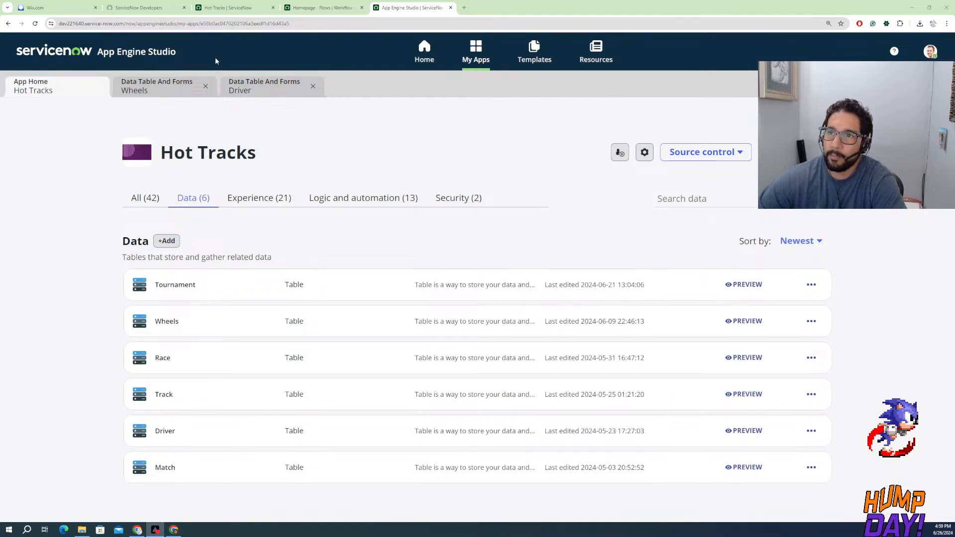
click(174, 91)
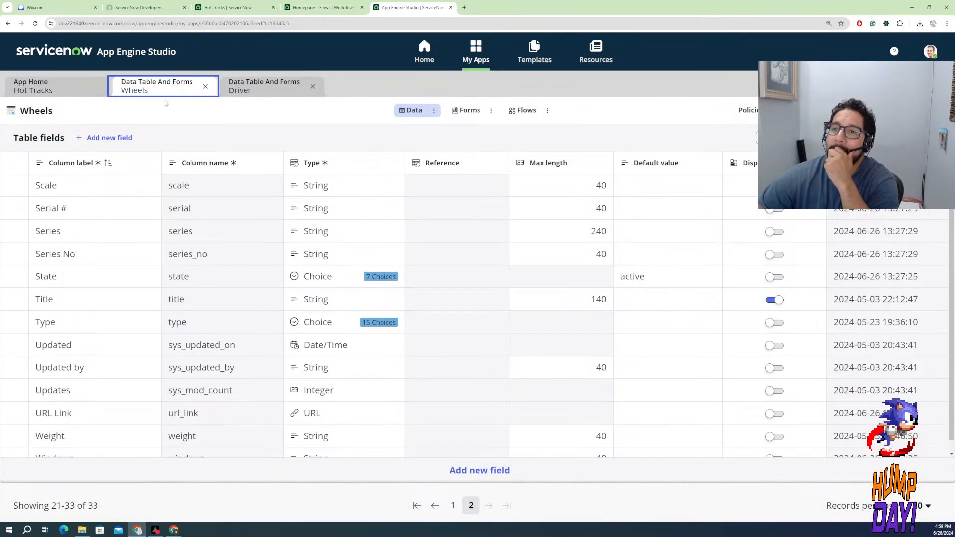
click(206, 87)
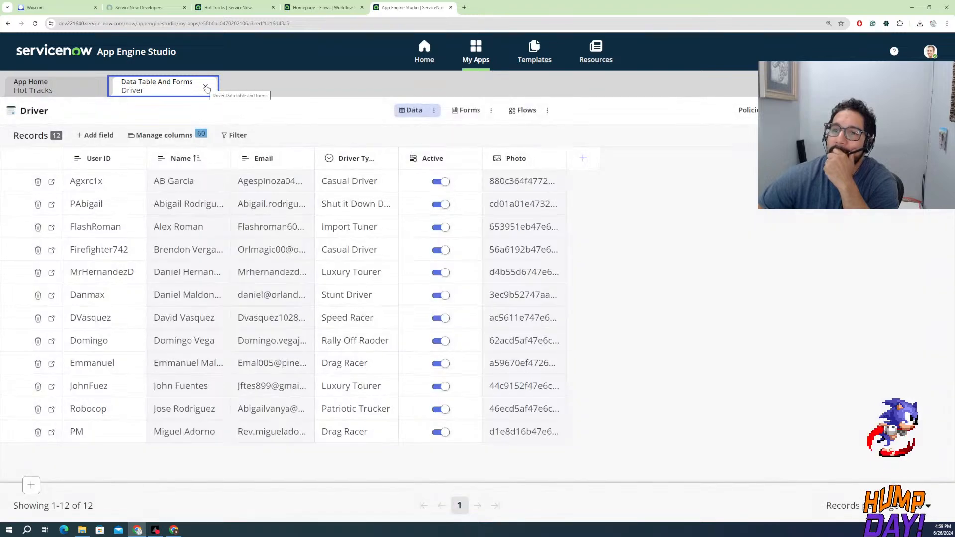
click(206, 87)
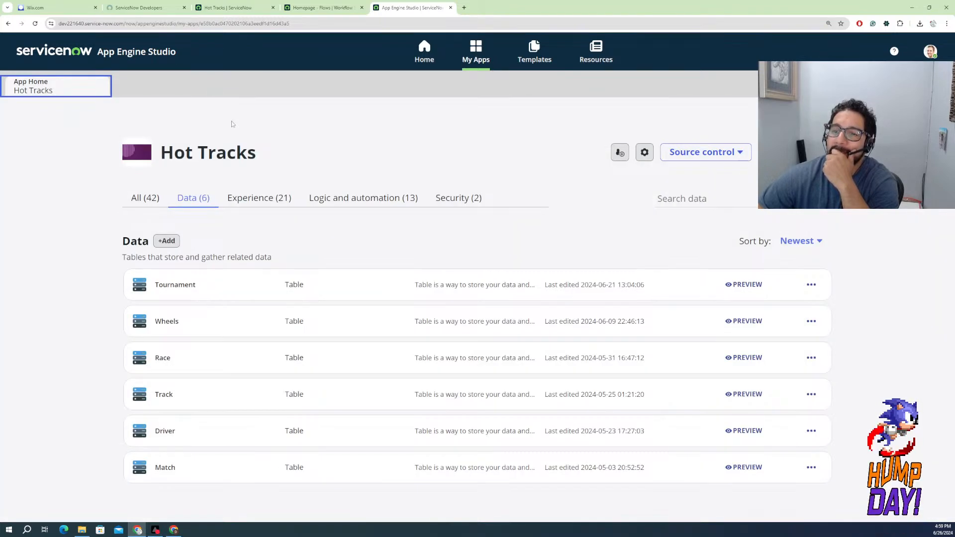
Open the Race table in the Fields data view and review its columns, types and references
click(163, 358)
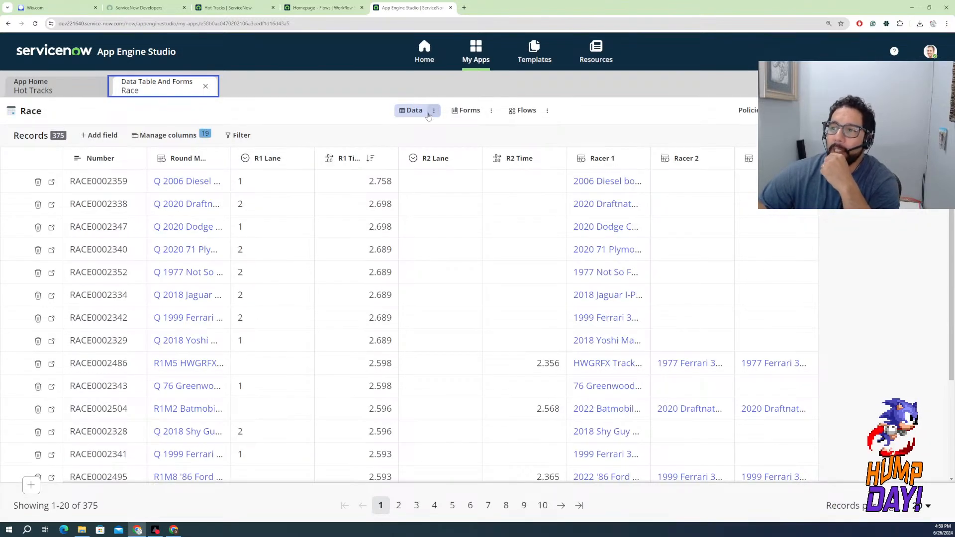
click(433, 110)
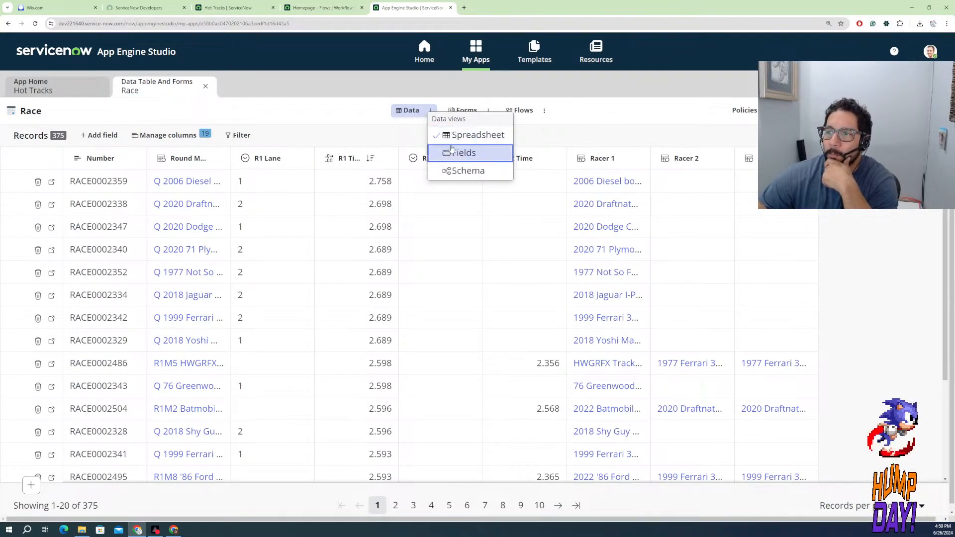
click(296, 169)
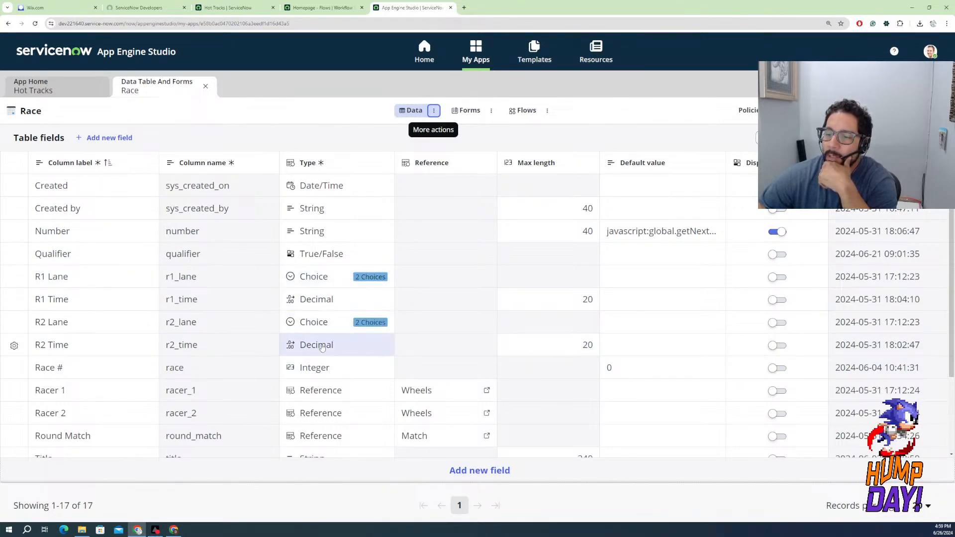
scroll(251, 344, down, 1)
scroll(196, 356, down, 2)
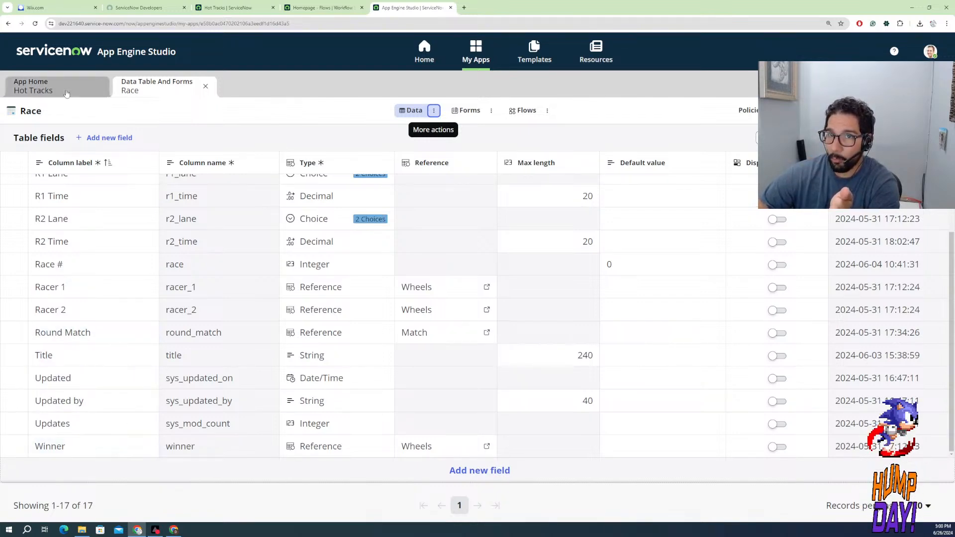
scroll(103, 334, up, 3)
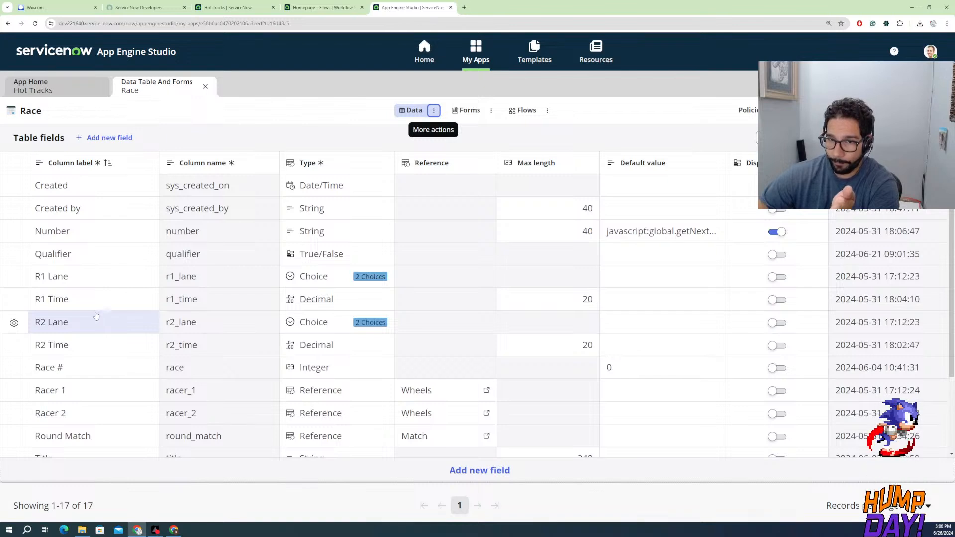
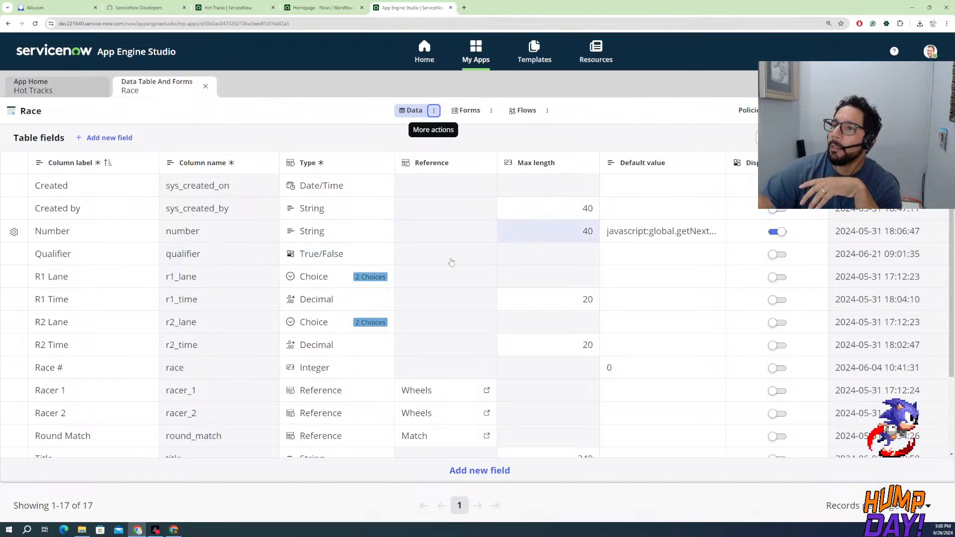
Search Google in a new browser tab for "in racing does a draw count?"
click(464, 8)
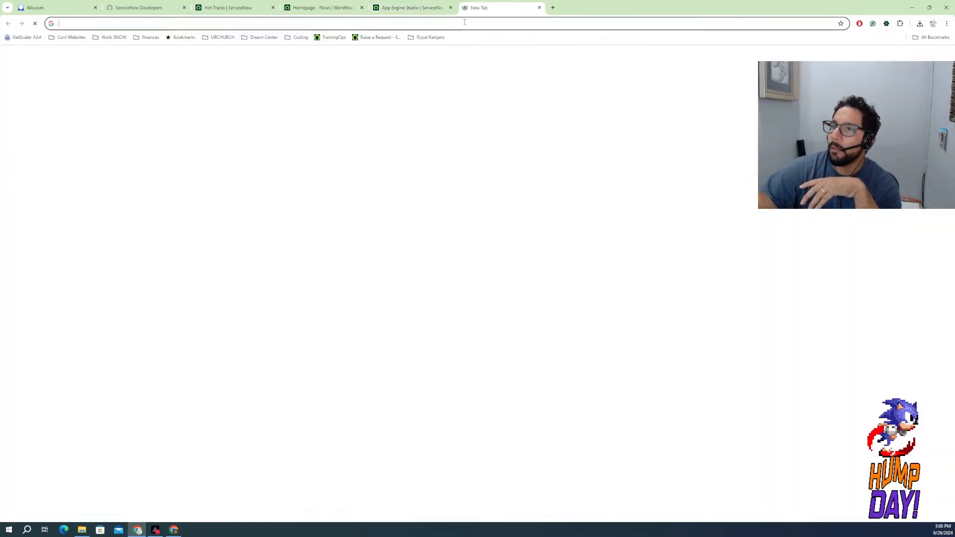
text(in)
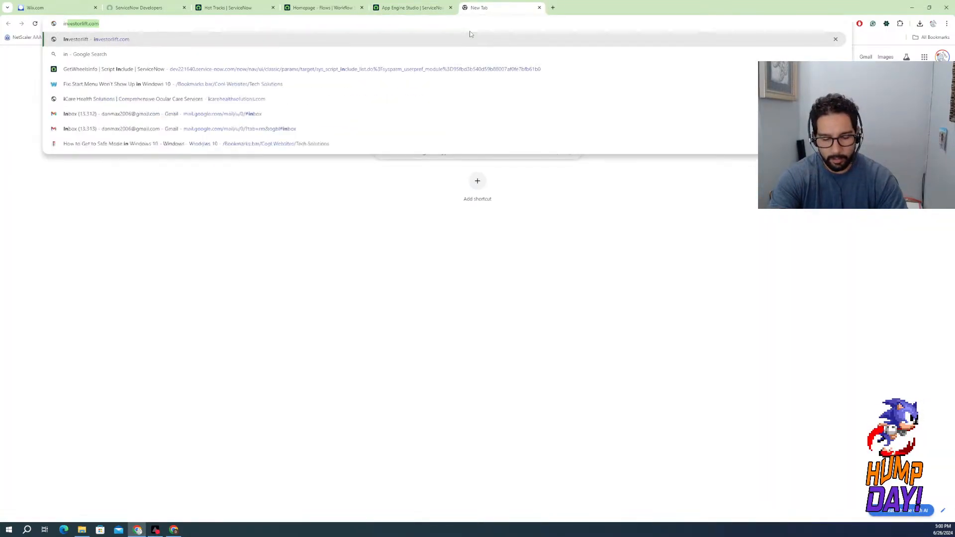
text( racing )
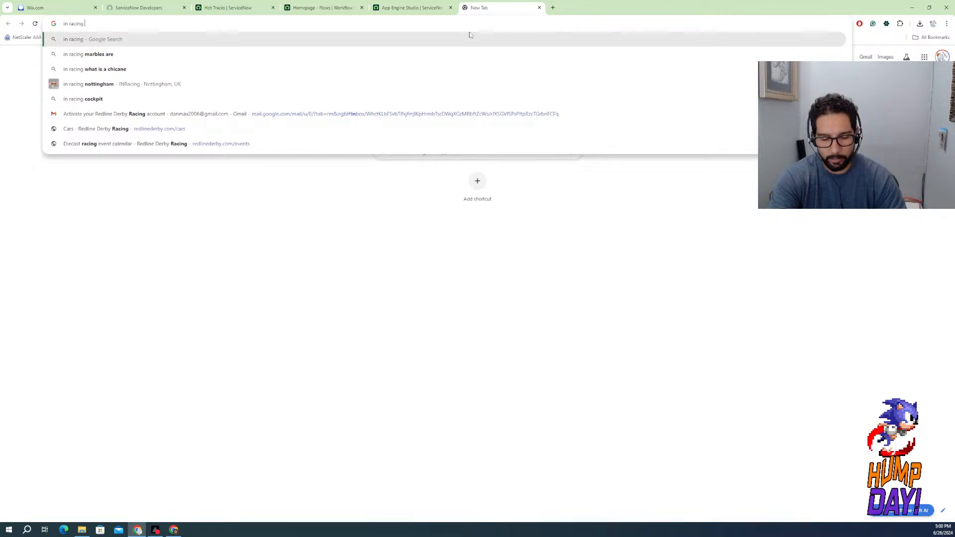
text(does a dr)
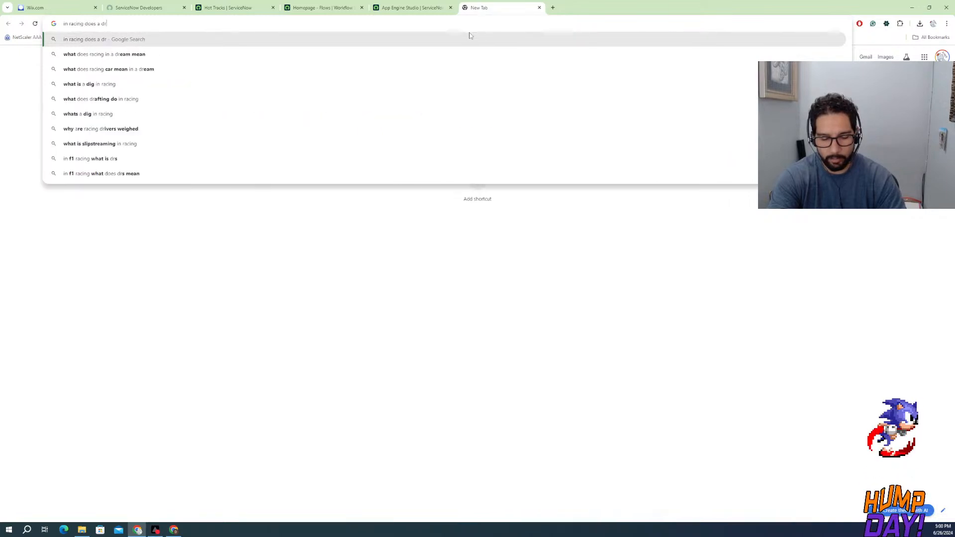
text(aw co)
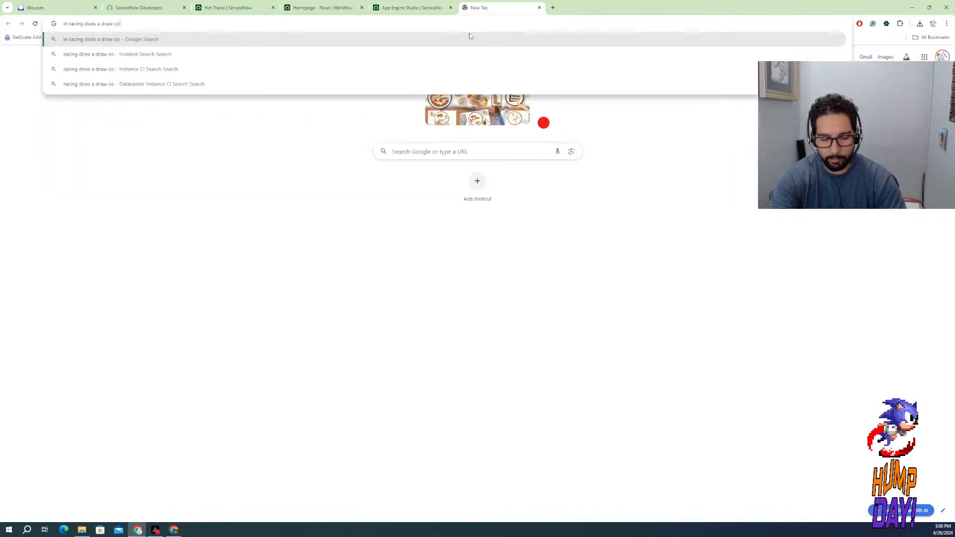
text(unt)
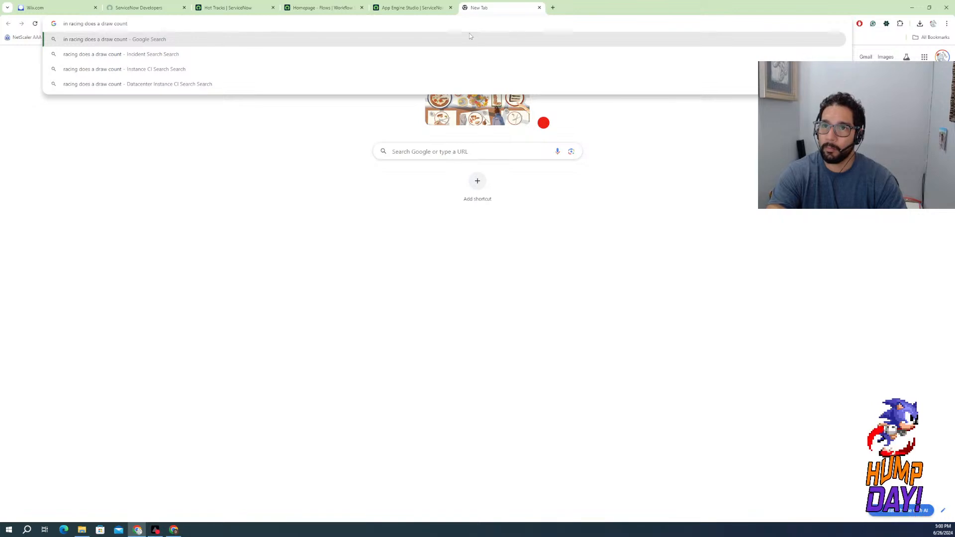
text(?)
key(Return)
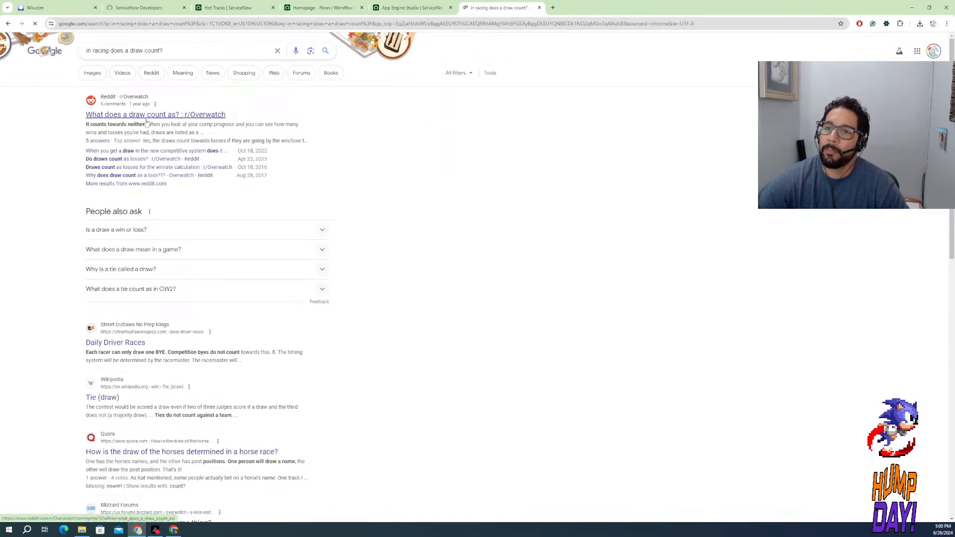
Open the r/Overwatch thread "What does a draw count as?" and read the post and its comments
click(150, 115)
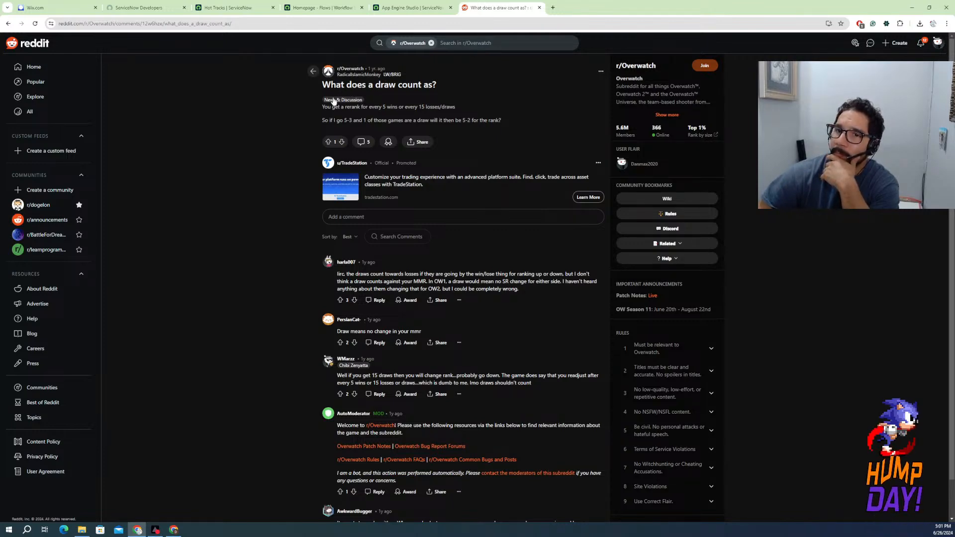
scroll(313, 108, down, 1)
scroll(308, 111, up, 1)
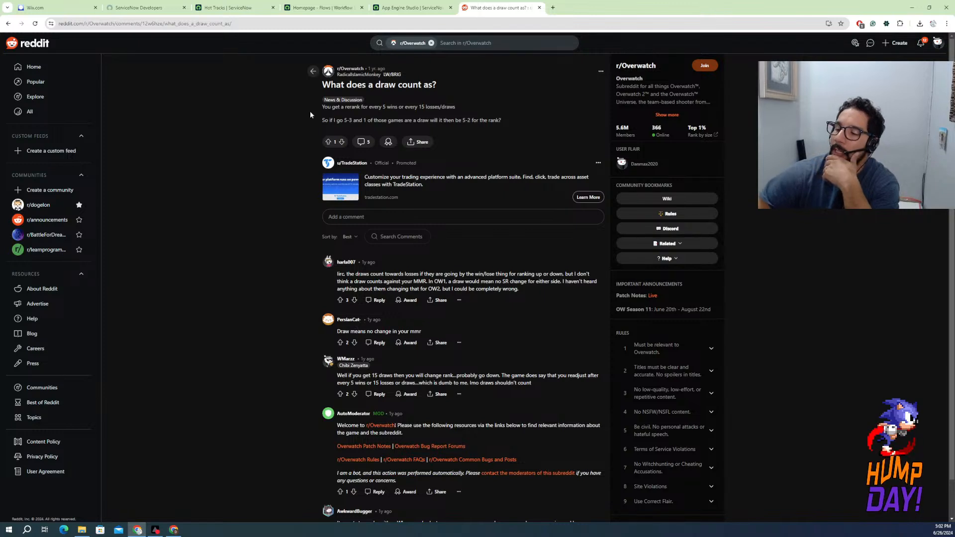
scroll(309, 329, down, 1)
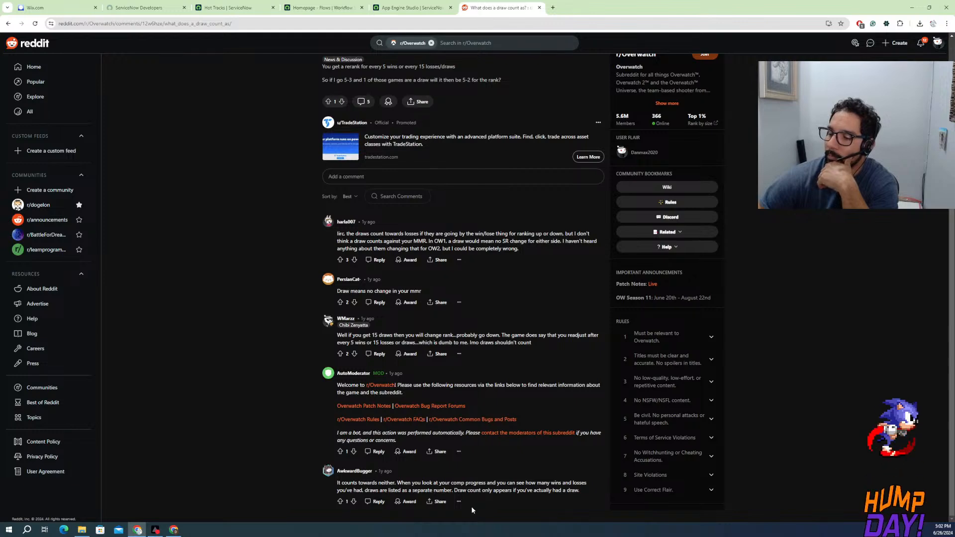
scroll(283, 413, up, 1)
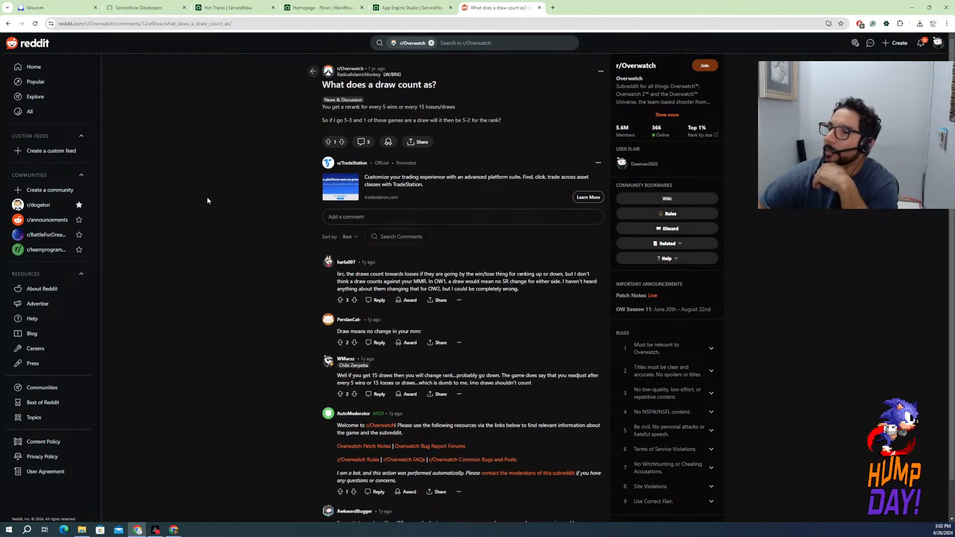
Read the overwatch2 thread on whether a draw counts towards wins or losses in the competitive system, and return to the search results
click(8, 23)
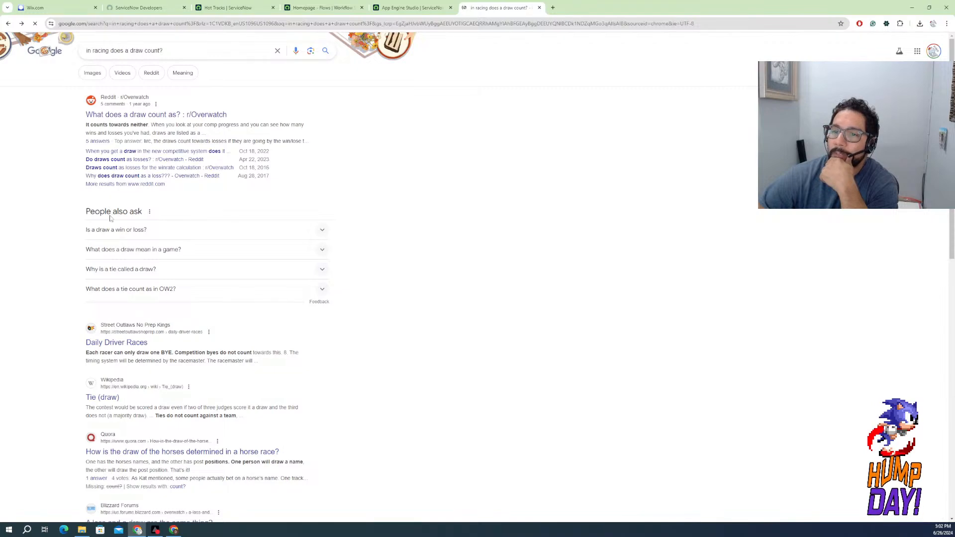
click(156, 151)
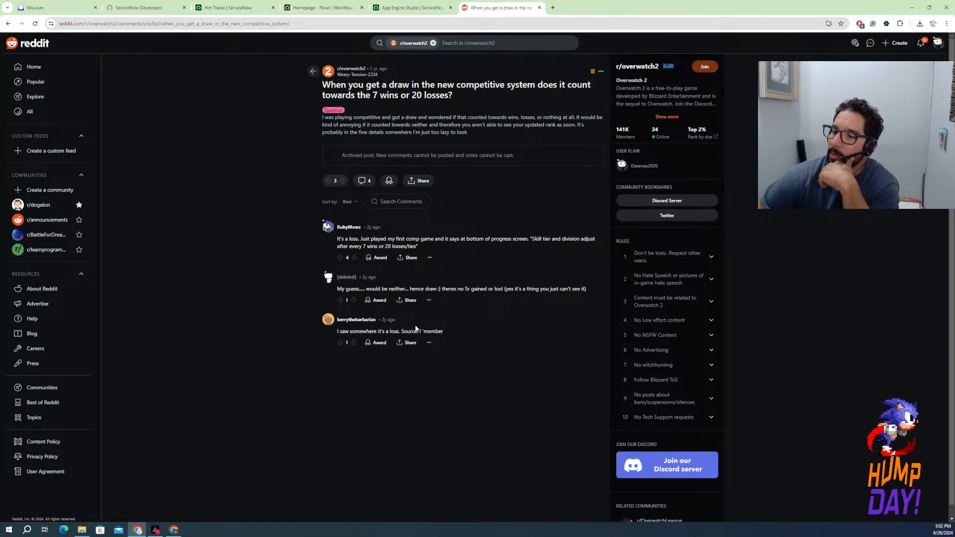
click(11, 23)
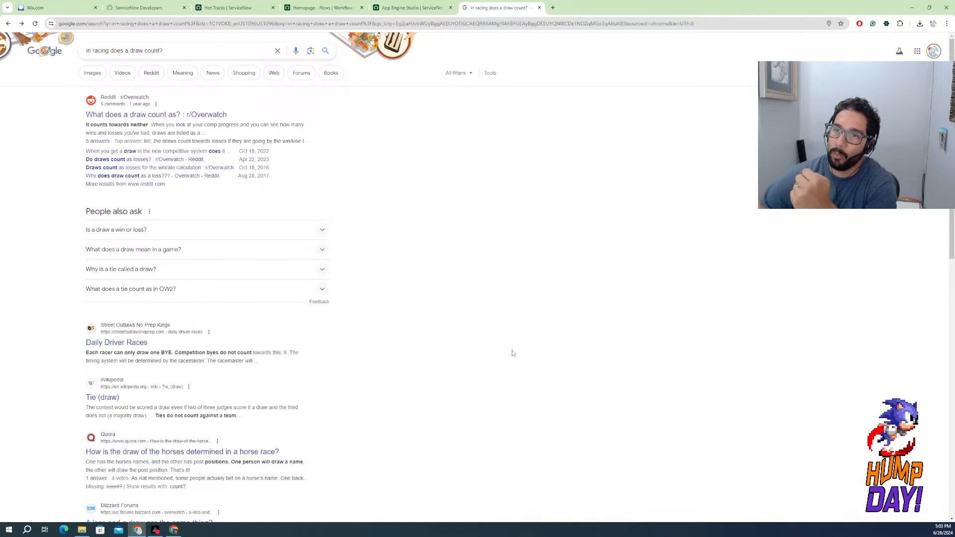
Switch back to Workflow Studio and open the Hot Tracks flow Update Race Winner
click(401, 9)
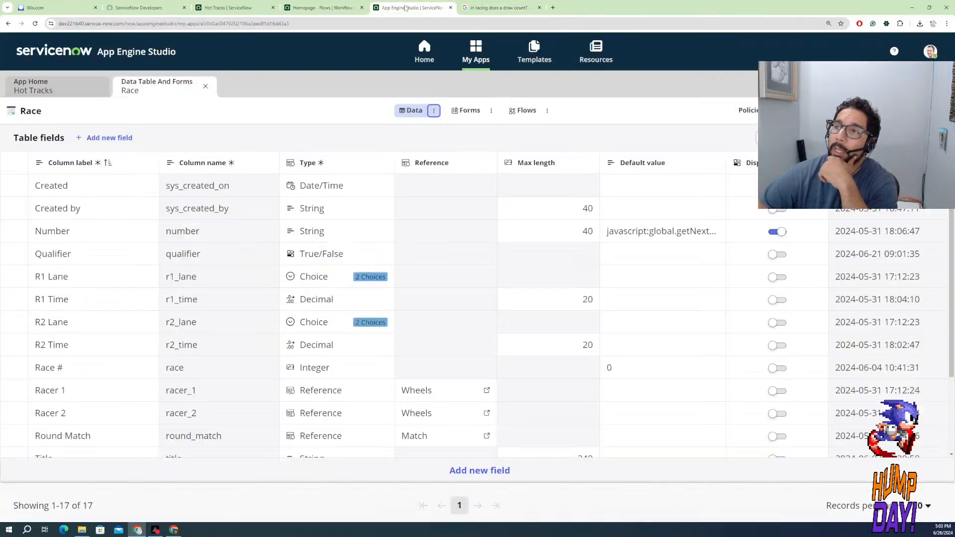
click(333, 9)
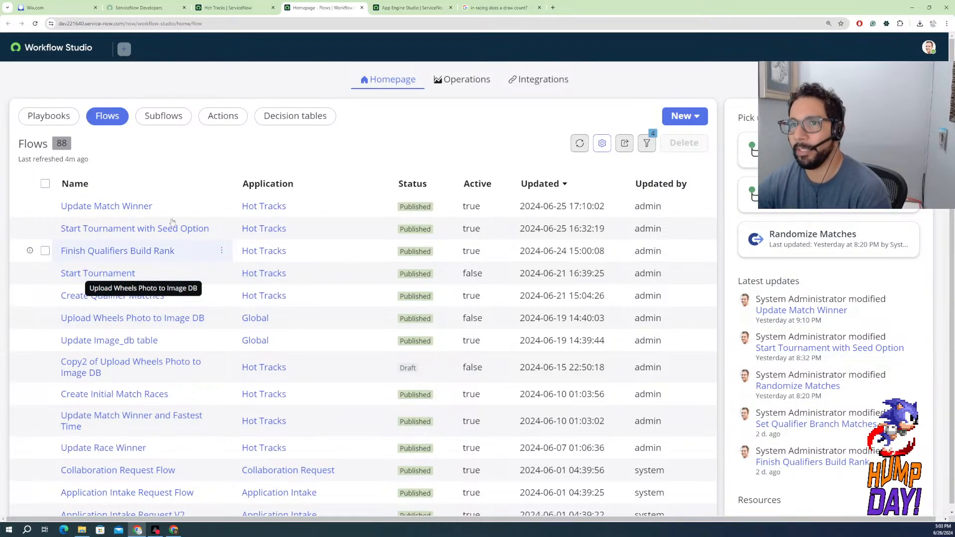
click(247, 7)
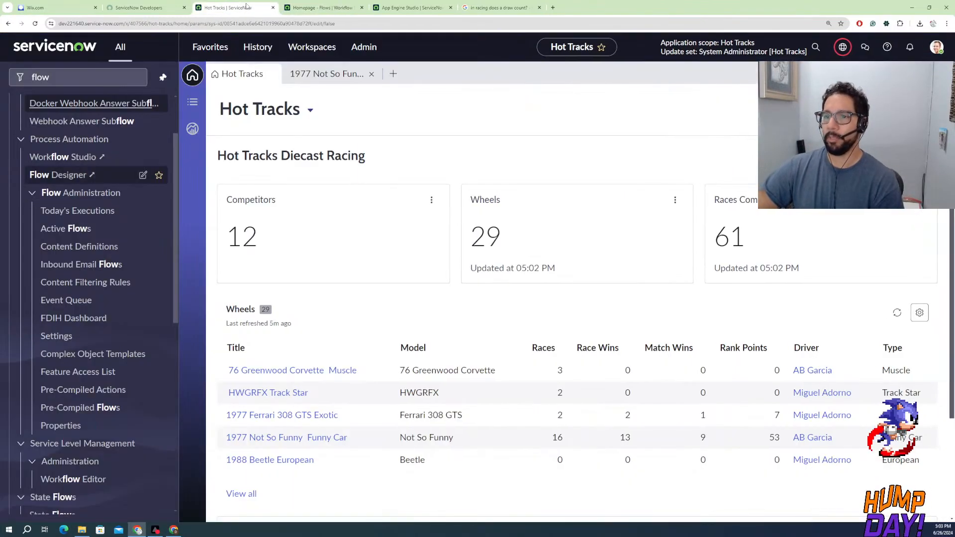
click(314, 9)
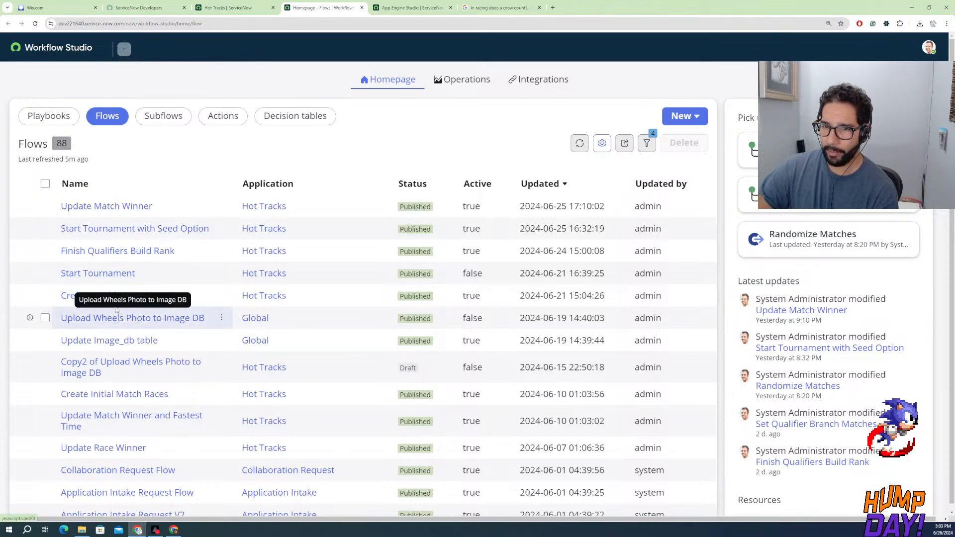
scroll(106, 440, down, 1)
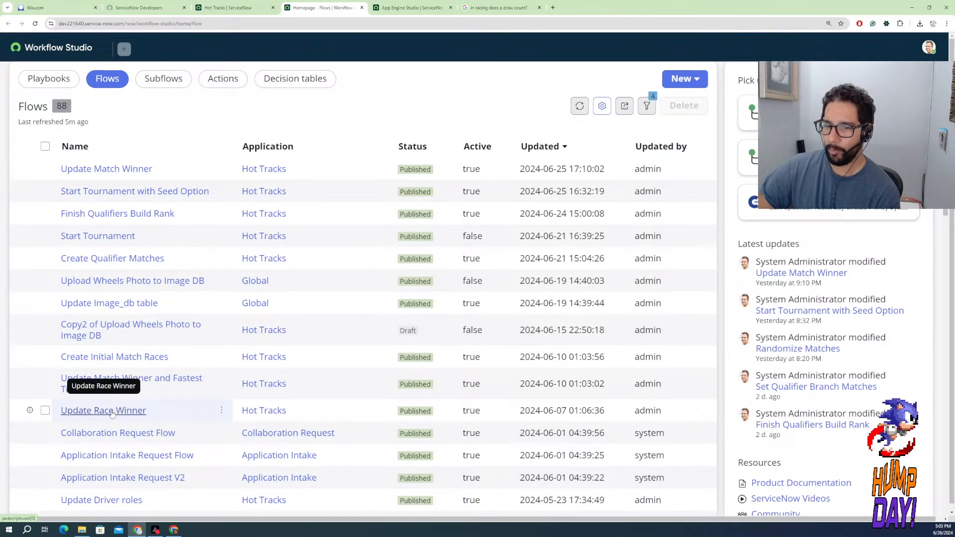
click(113, 412)
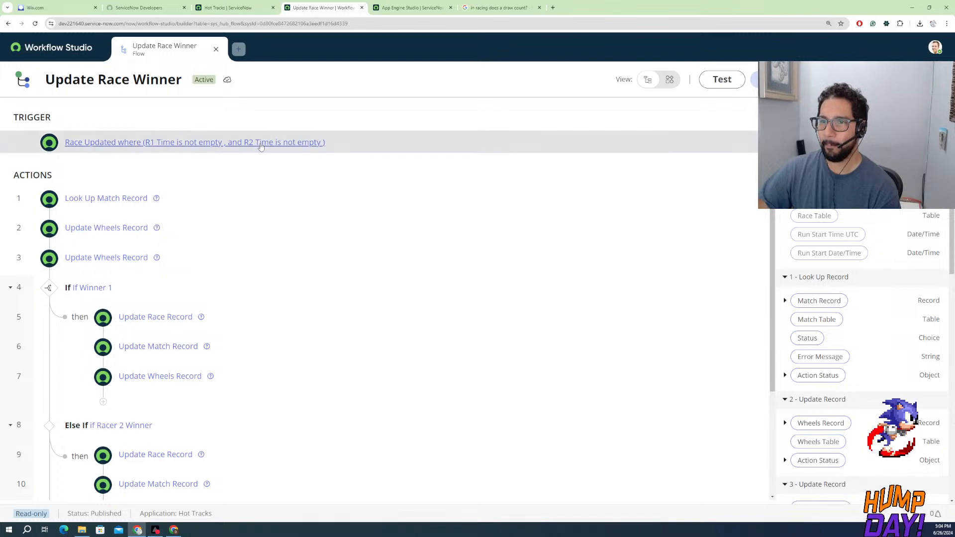
Expand the Update Race Winner flow's trigger and examine its table, conditions, run setting and the actions in both winner branches
click(262, 143)
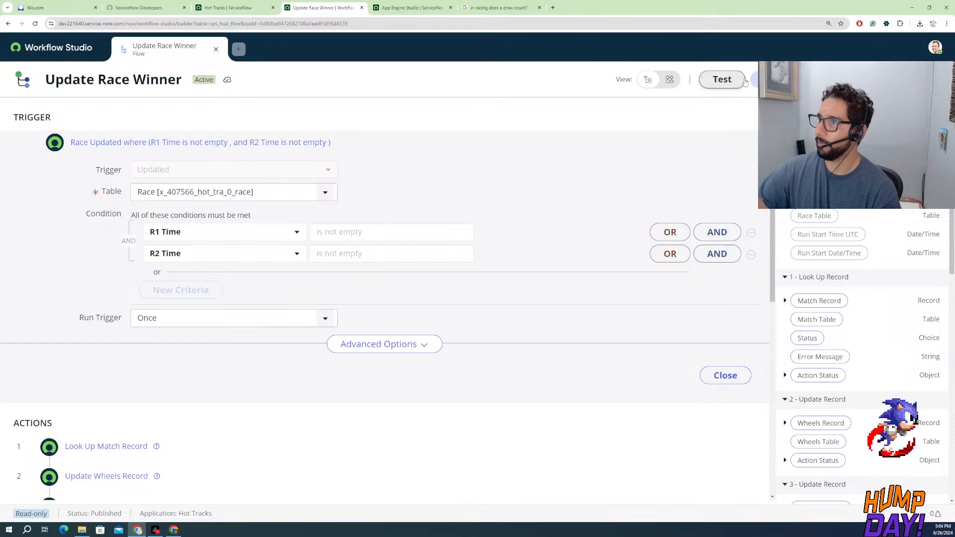
key(ctrl+shift+Tab)
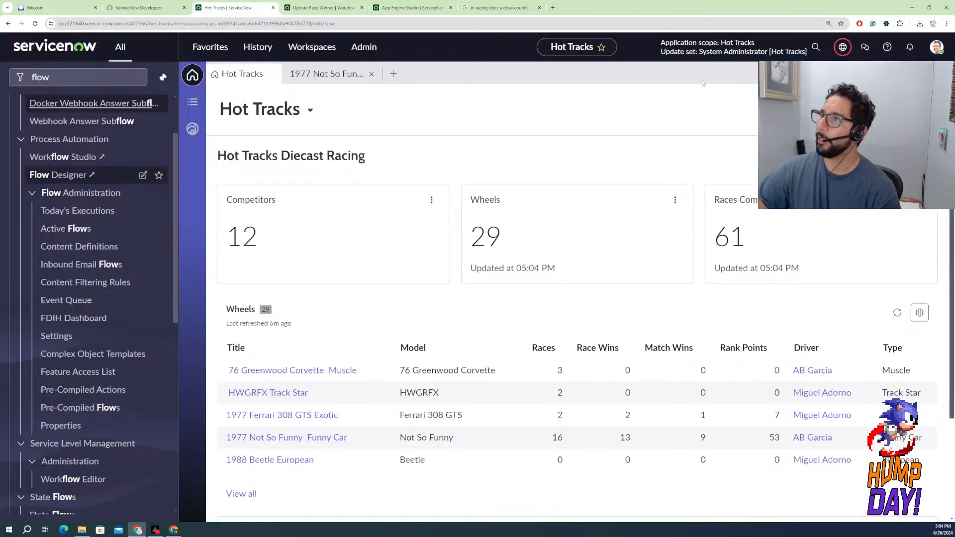
key(ctrl+shift+Tab)
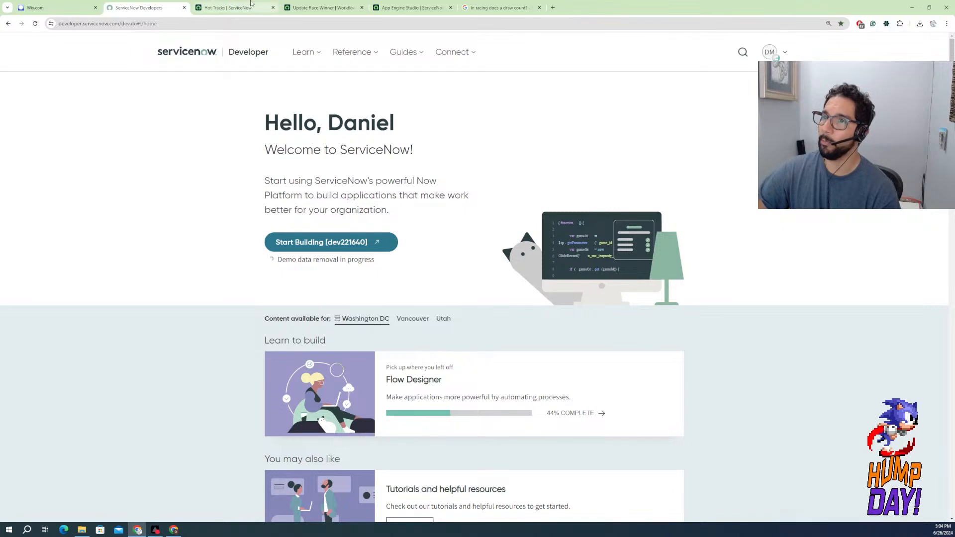
click(310, 9)
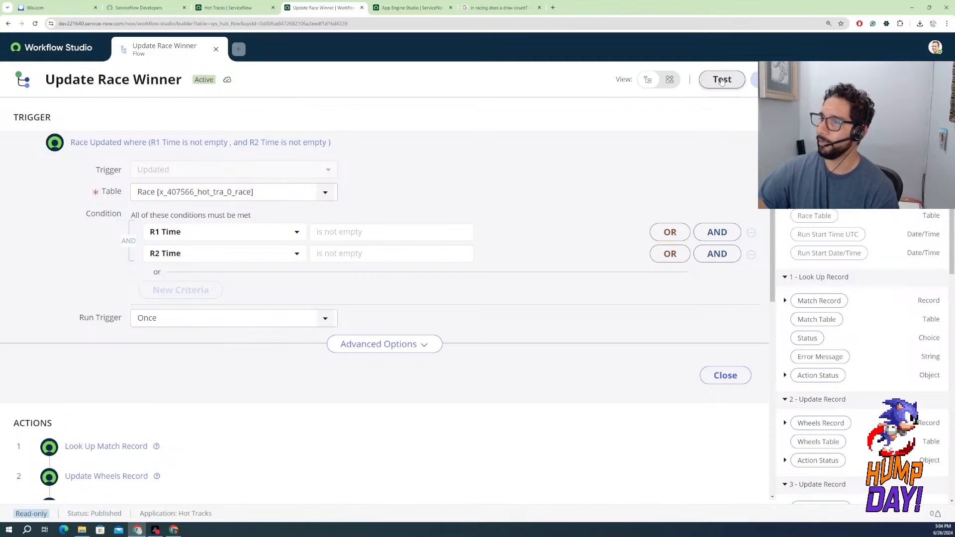
scroll(256, 321, down, 2)
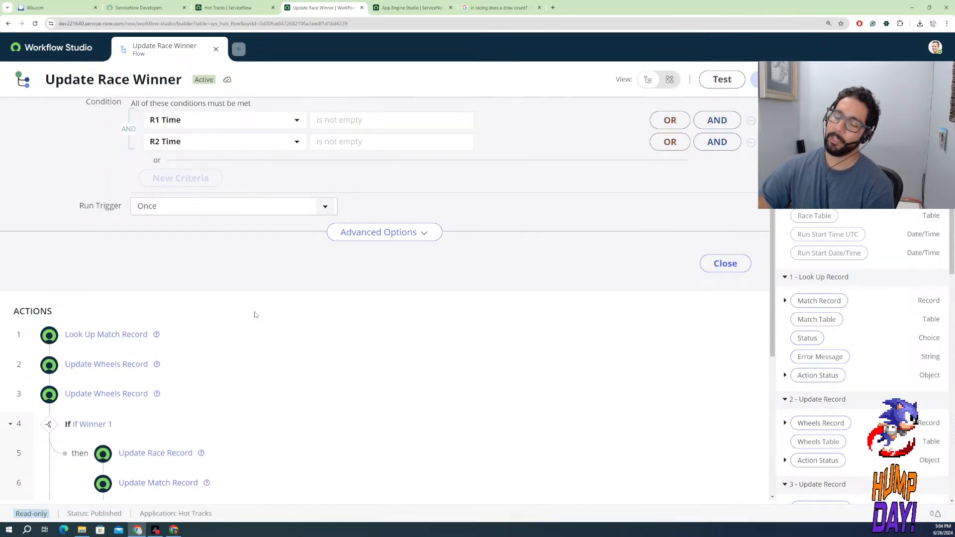
scroll(254, 318, down, 4)
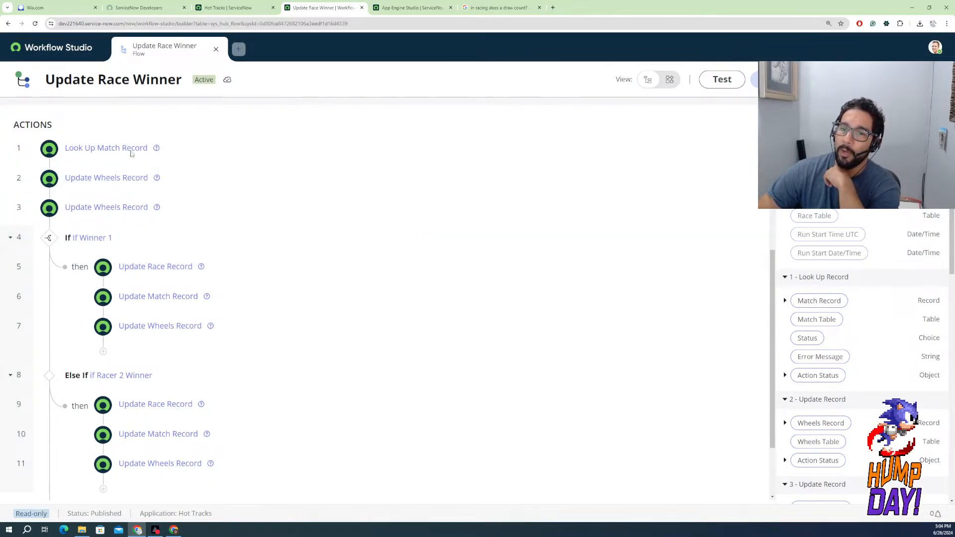
scroll(92, 331, down, 2)
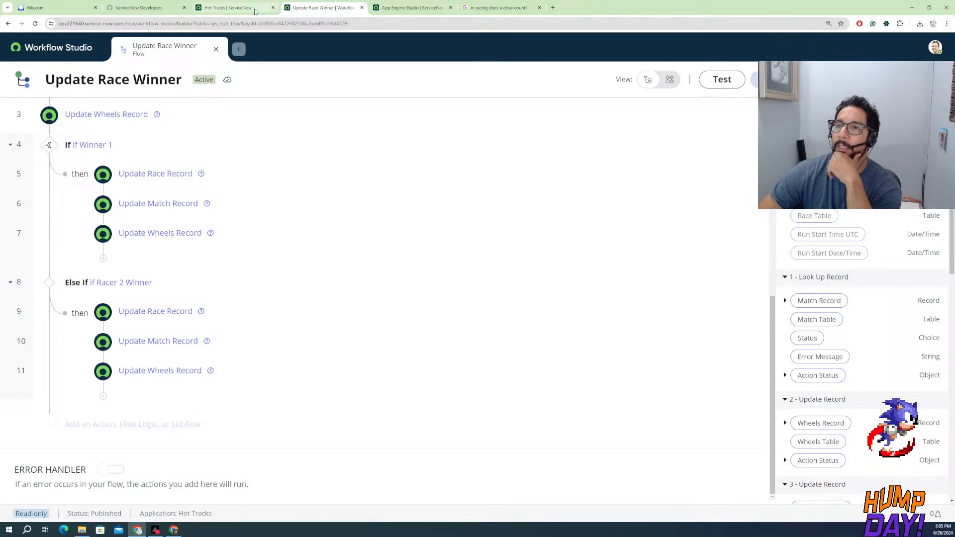
click(254, 8)
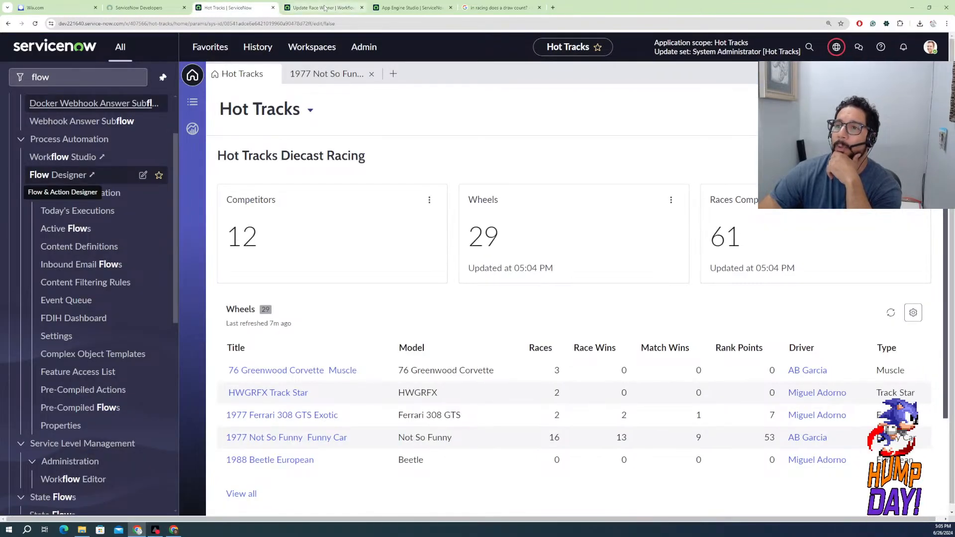
click(323, 7)
click(391, 8)
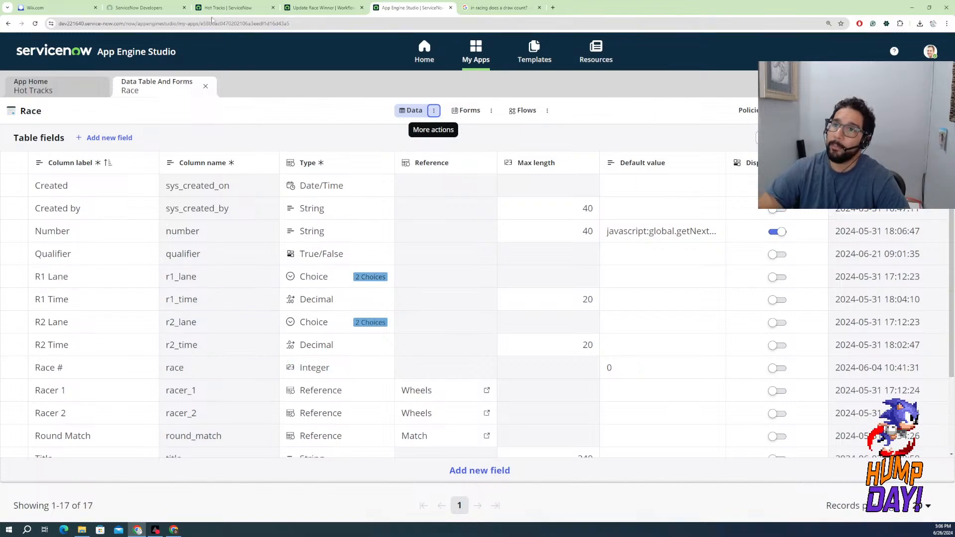
click(321, 9)
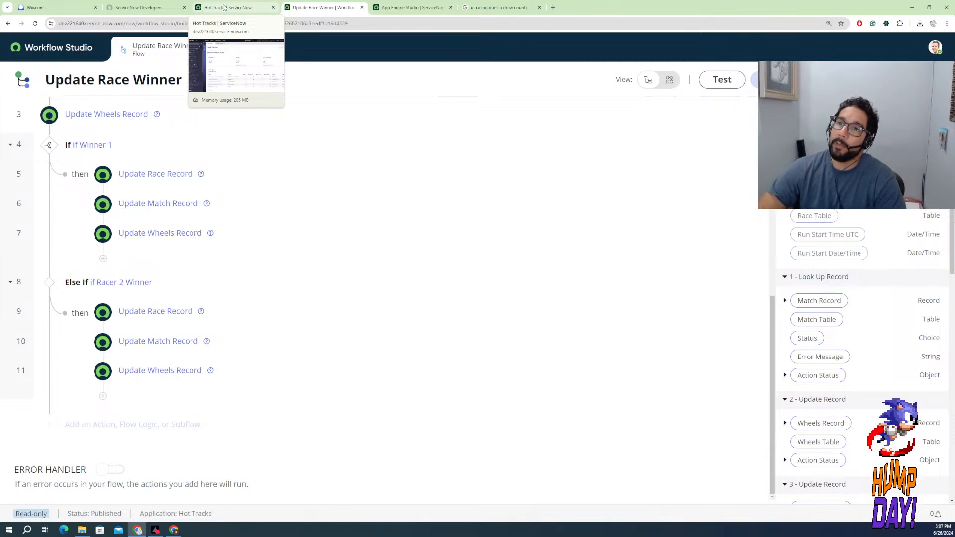
click(237, 9)
click(133, 9)
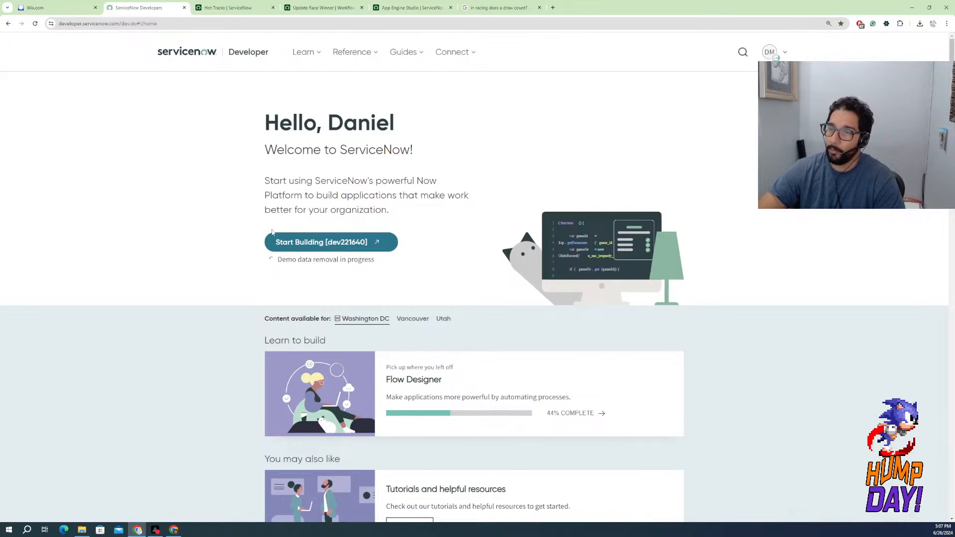
click(328, 11)
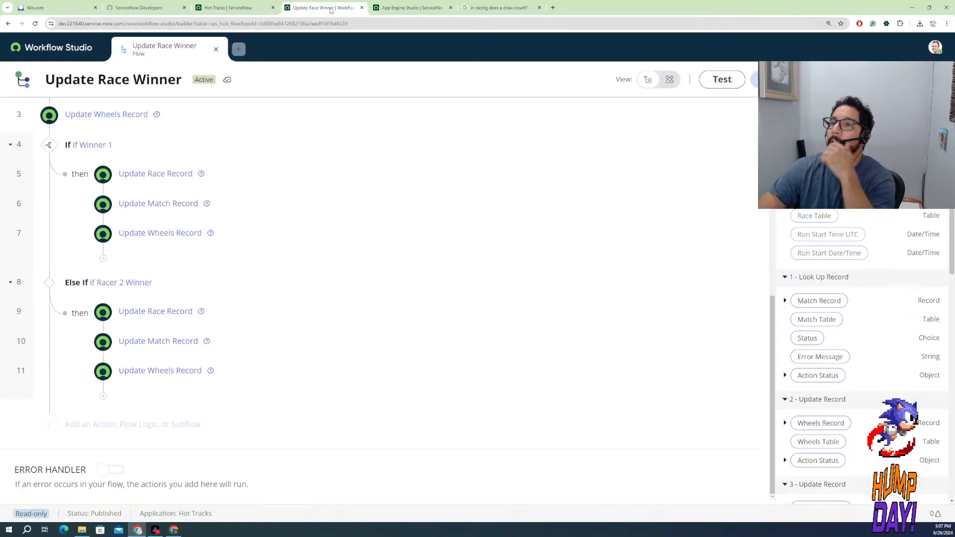
Switch to App Engine Studio, view the Hot Tracks app's data tables, and return to the Race table's fields
click(408, 8)
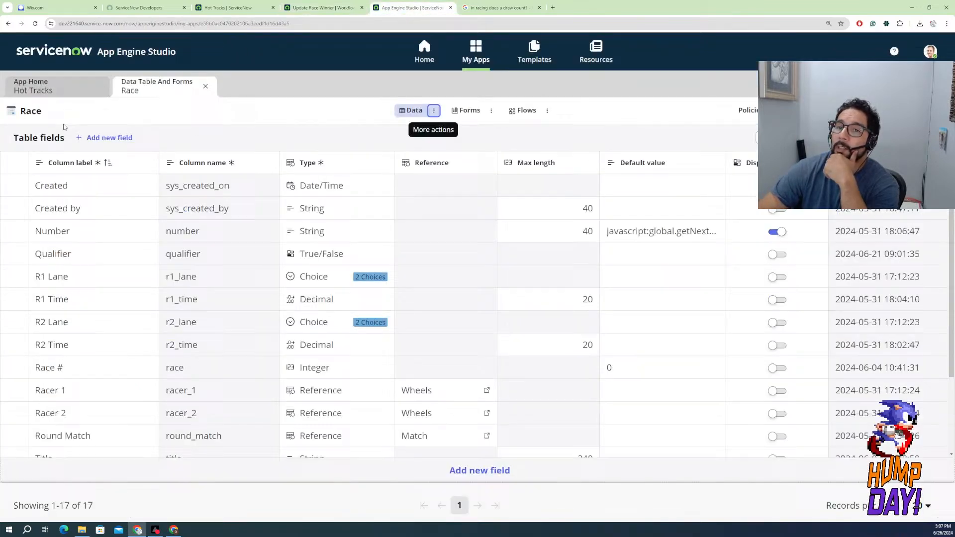
click(50, 85)
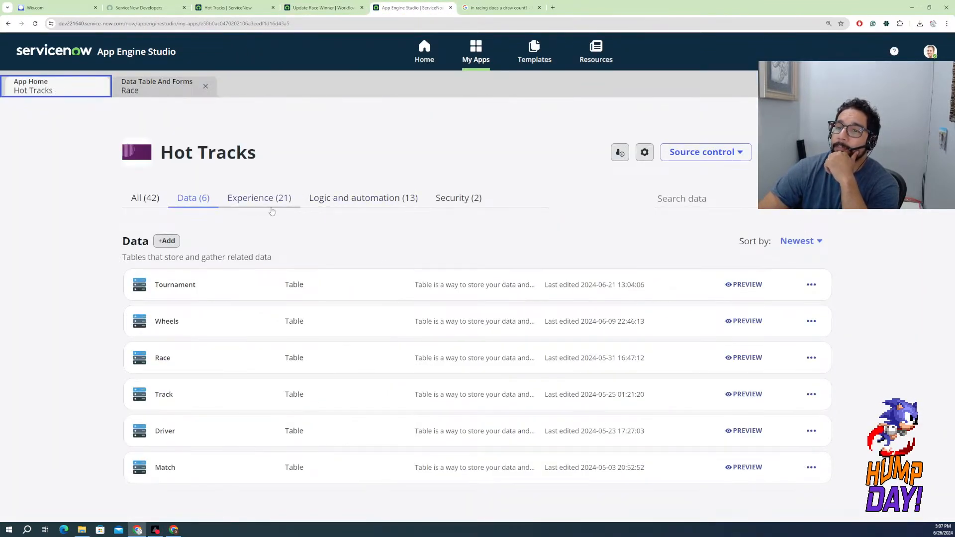
click(169, 90)
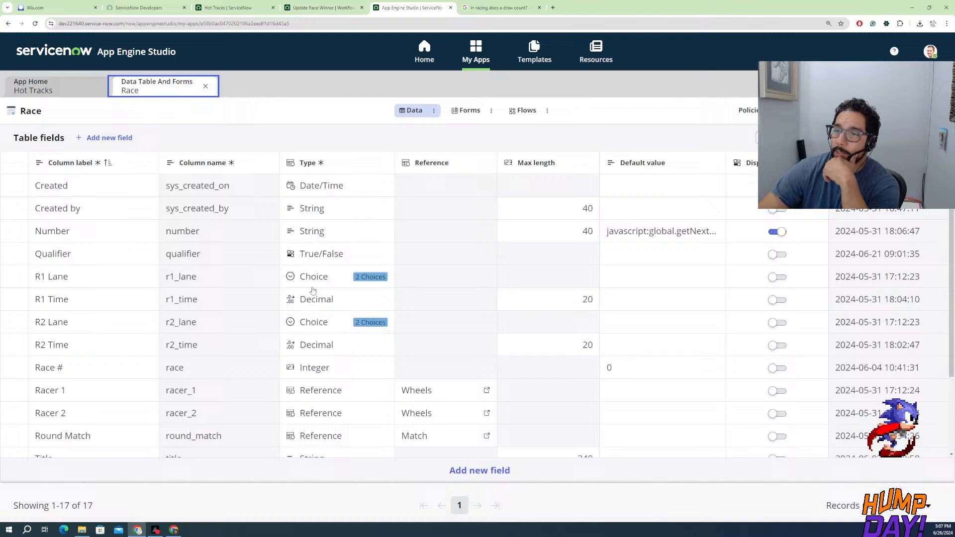
Add a new field with the column label Draw to the Race table
click(478, 470)
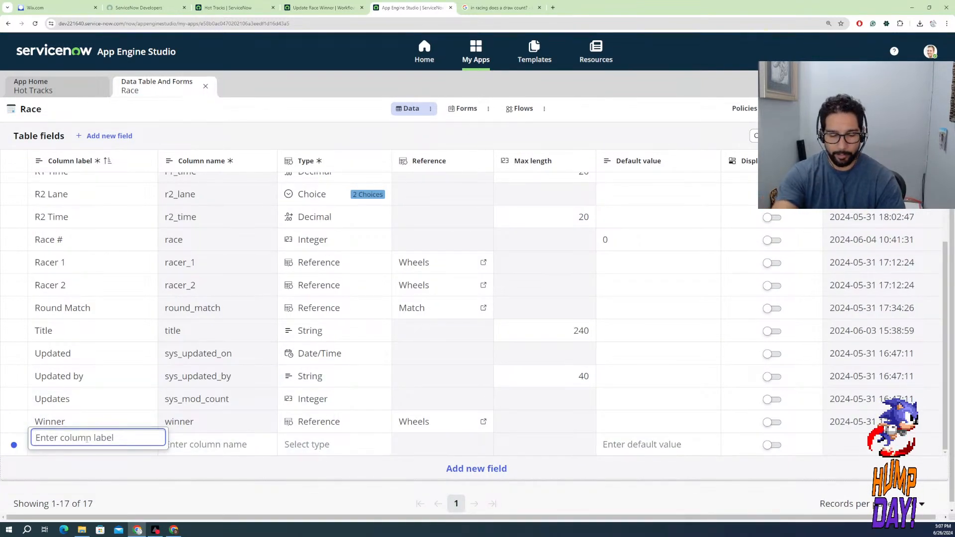
text(Drawn)
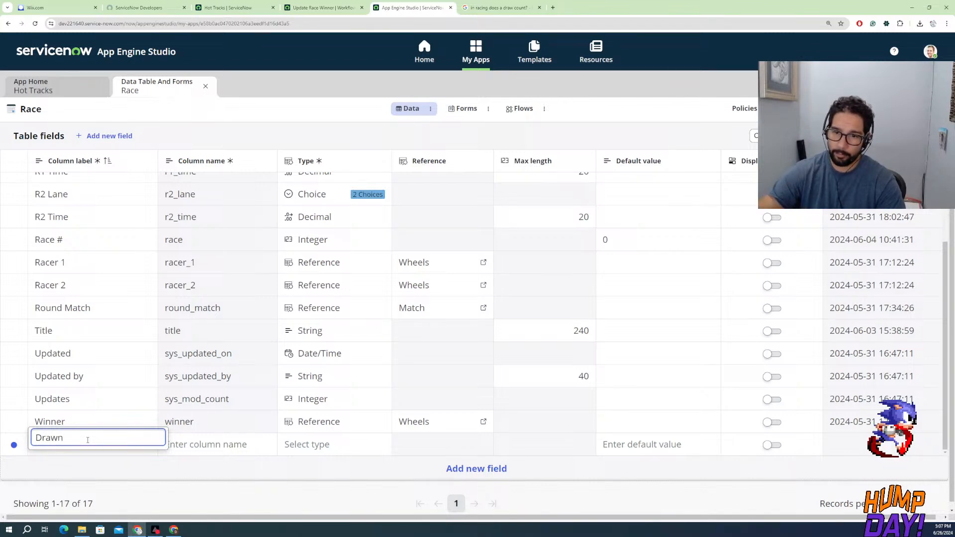
key(BackSpace)
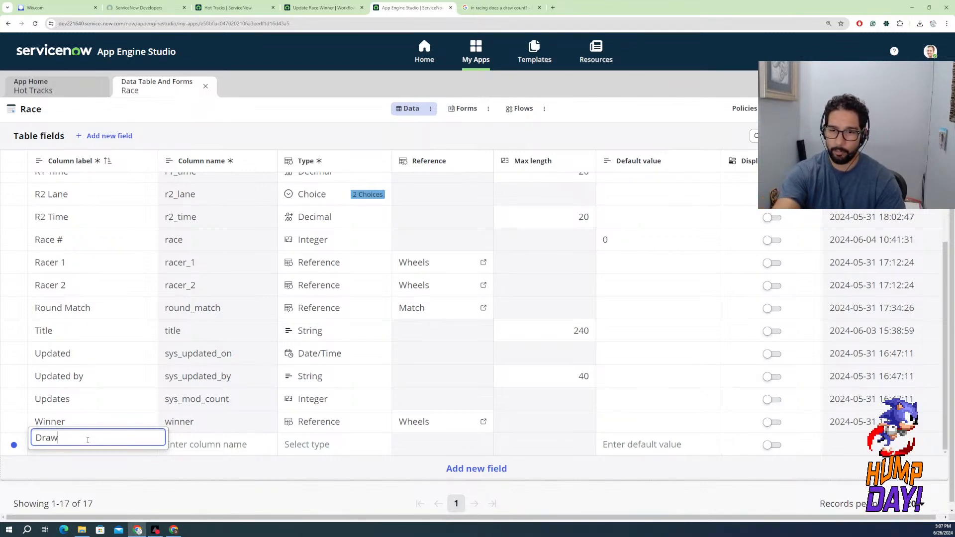
Set the Draw field's type to True/False, save the Race table and close it
click(312, 447)
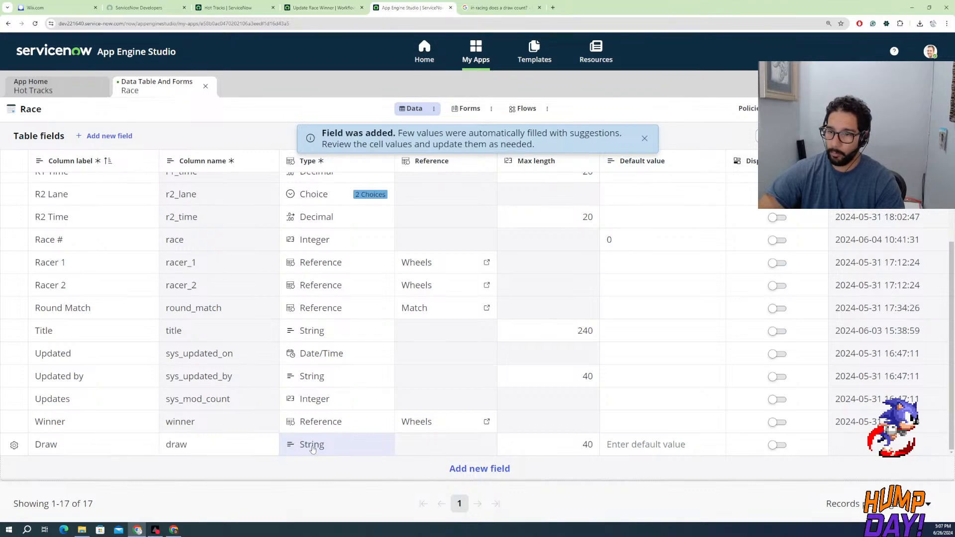
click(313, 446)
text(tr)
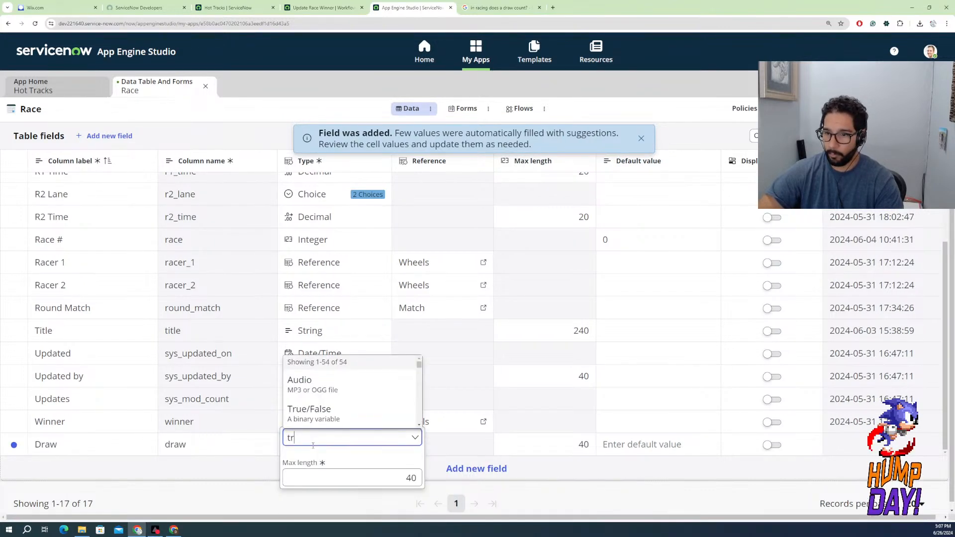
click(317, 412)
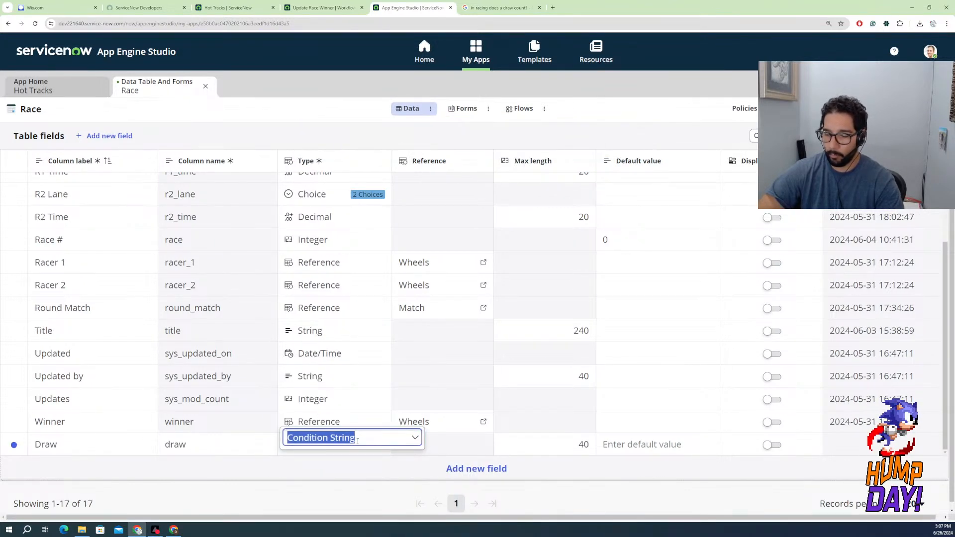
text(tr)
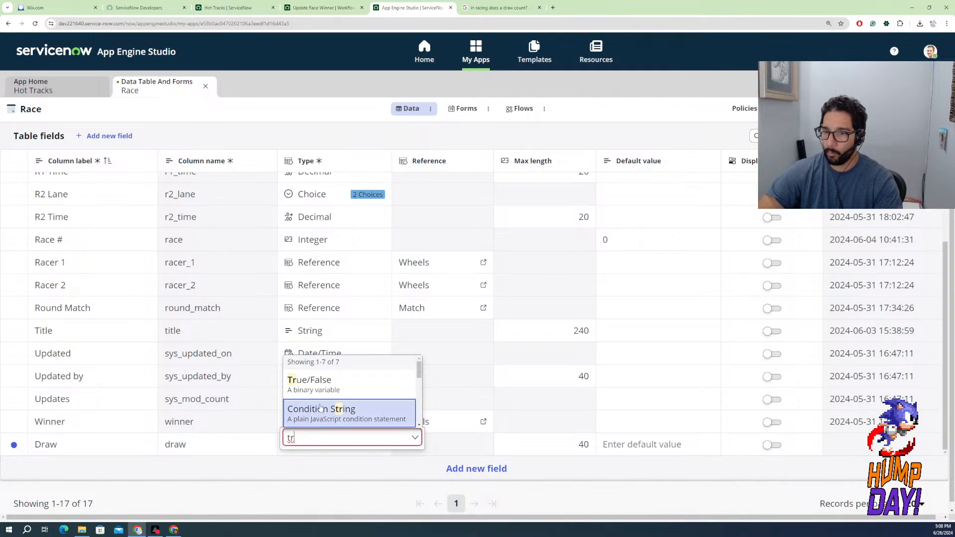
click(319, 393)
click(330, 477)
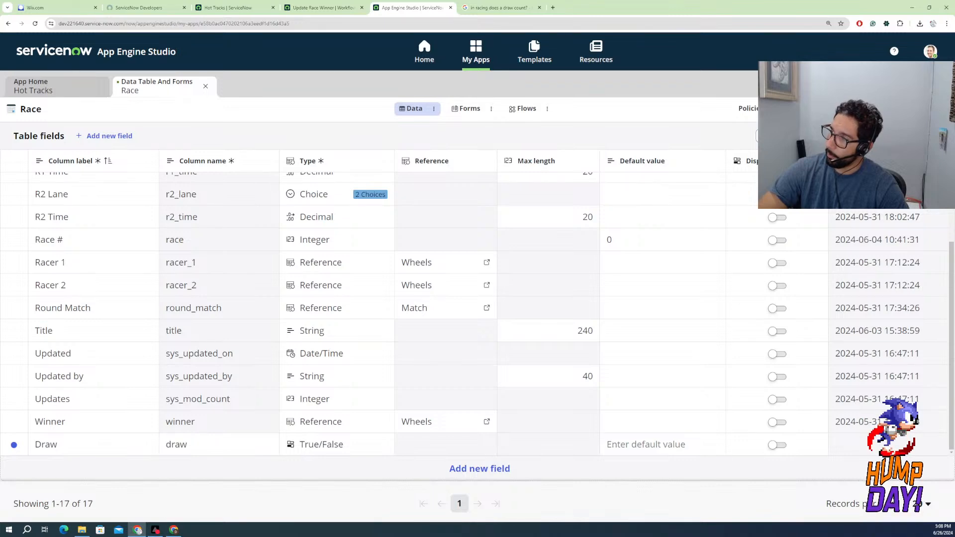
click(932, 109)
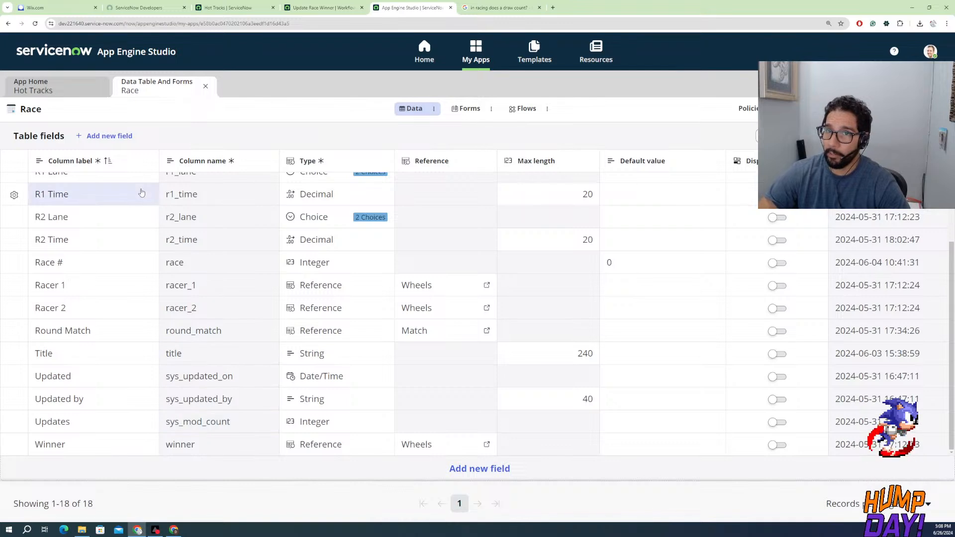
click(205, 88)
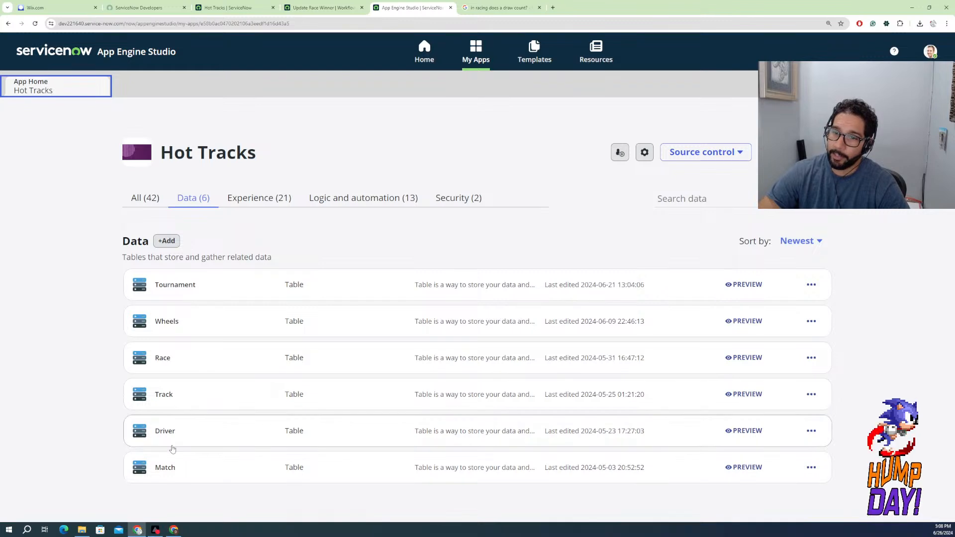
Open the Match table's field list and add a new field with the column label Journal
click(172, 468)
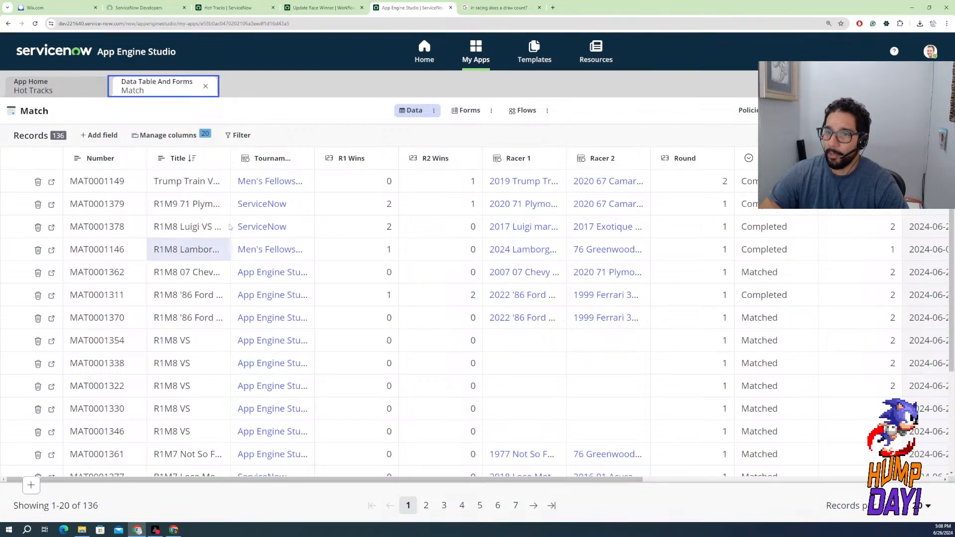
click(434, 110)
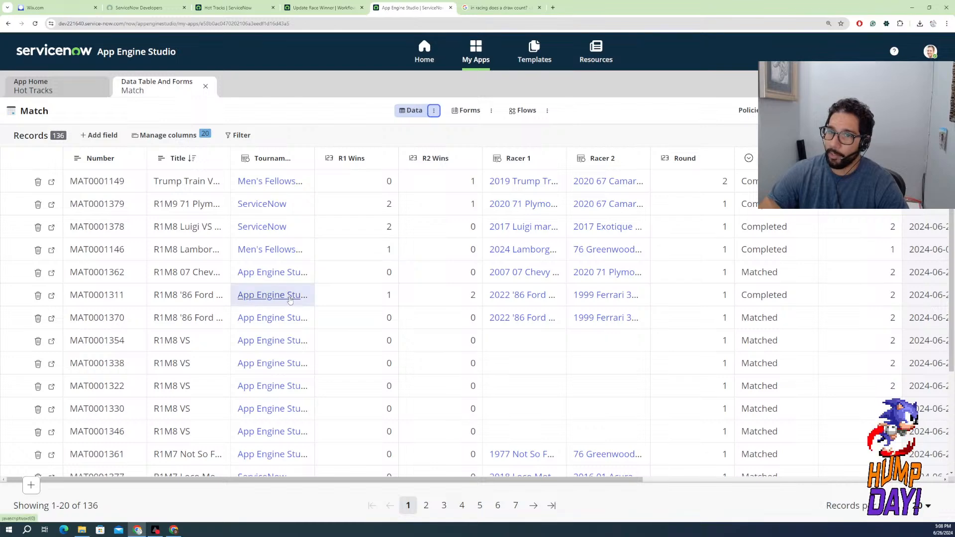
scroll(239, 368, down, 3)
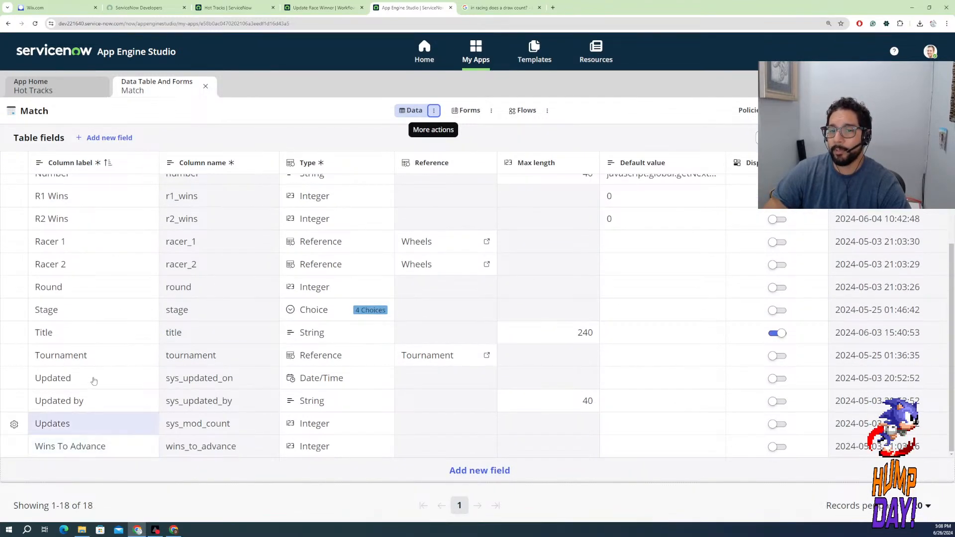
click(453, 472)
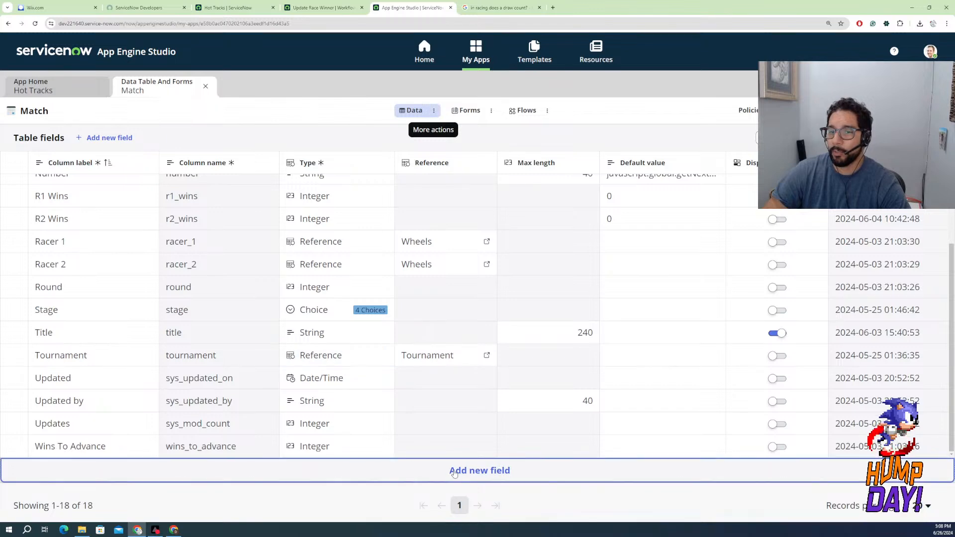
click(126, 437)
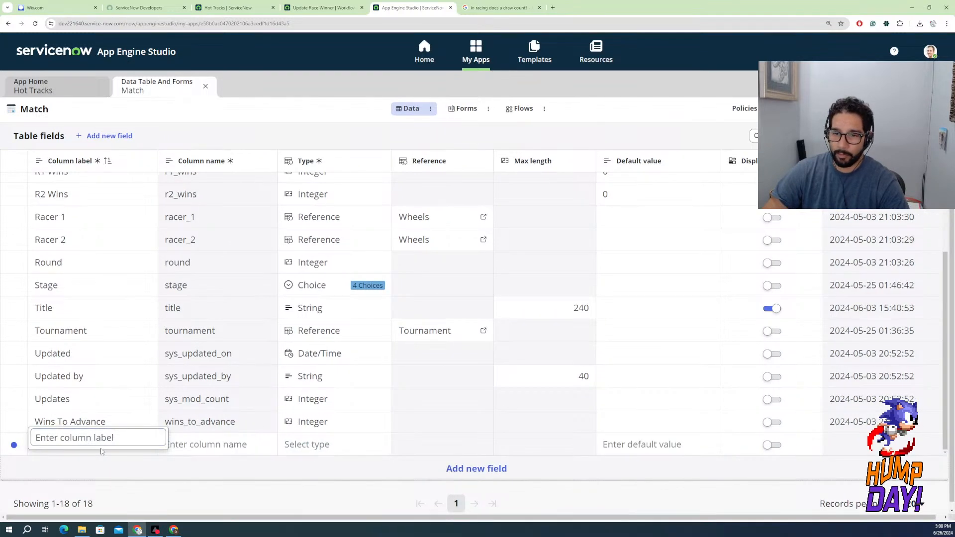
text(Jou)
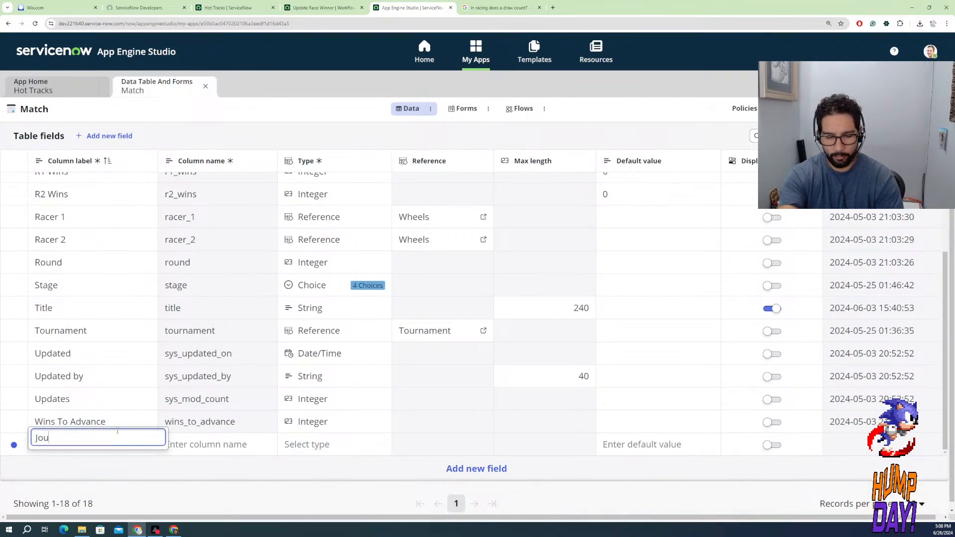
text(rnal)
Set the Journal field's type to Journal, save the Match table and close it
click(268, 452)
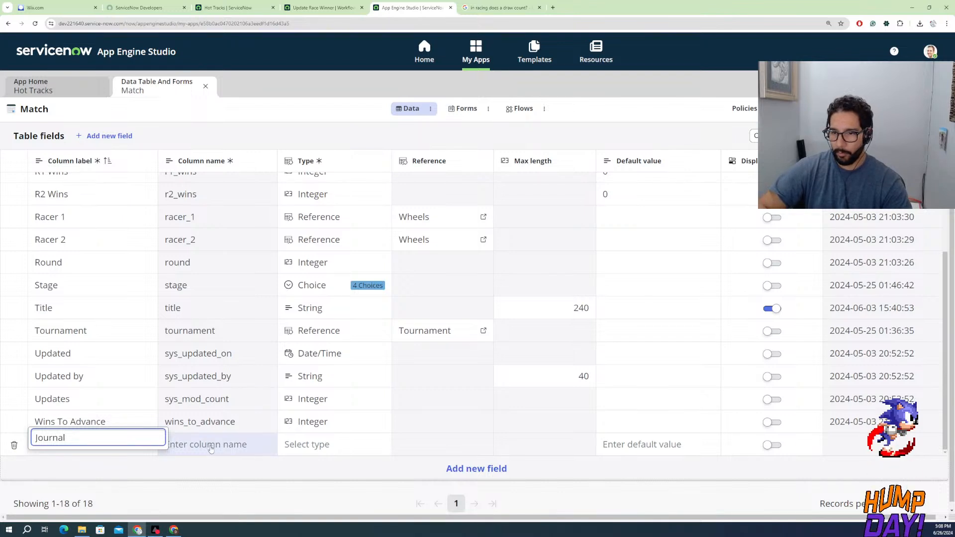
click(315, 451)
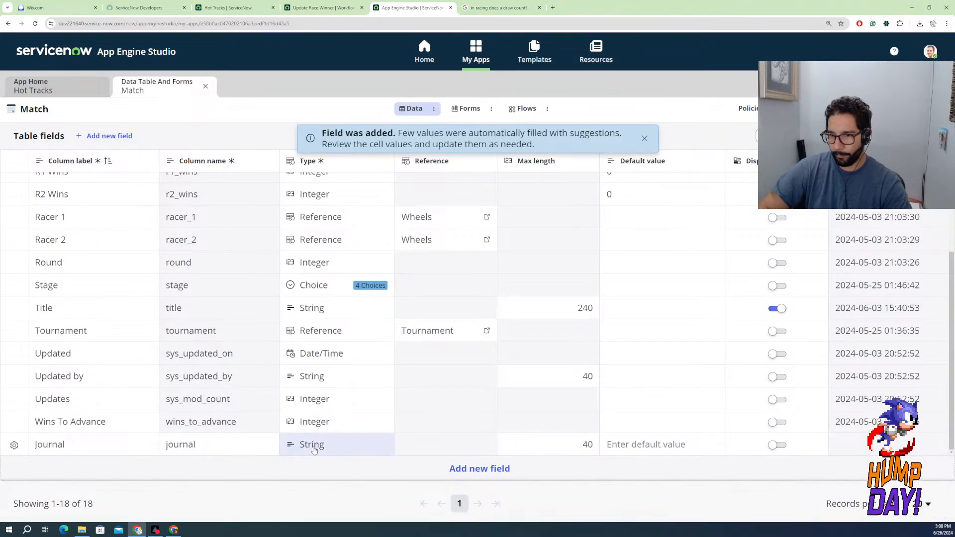
click(314, 450)
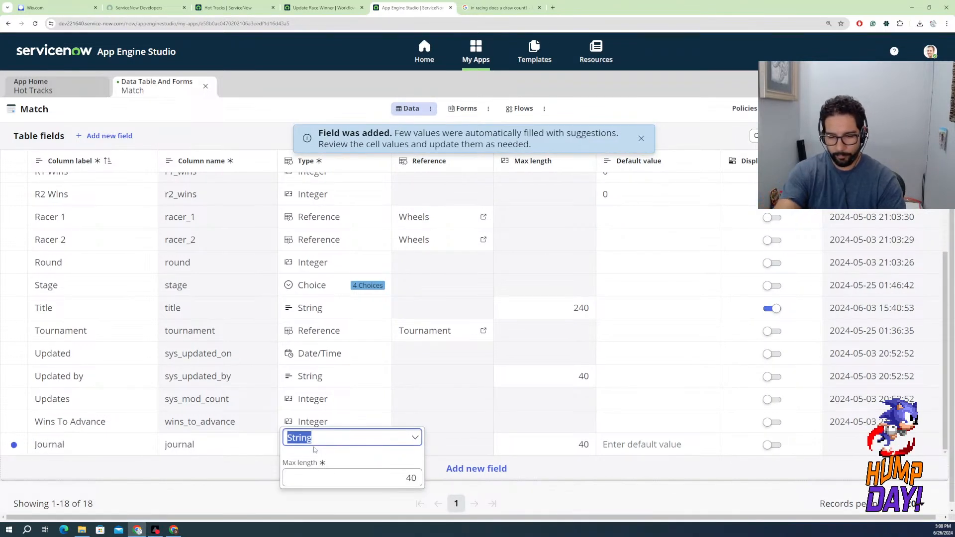
text(jour)
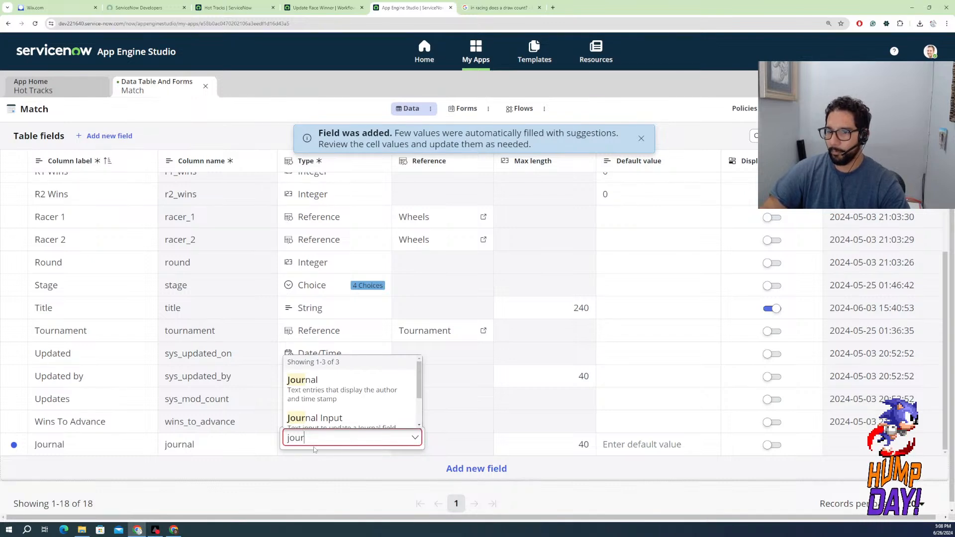
click(336, 384)
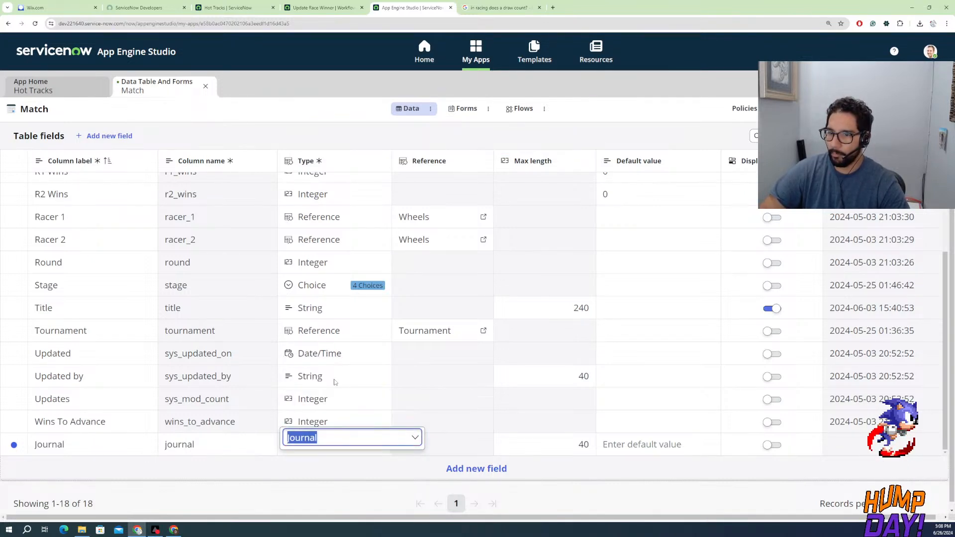
click(320, 472)
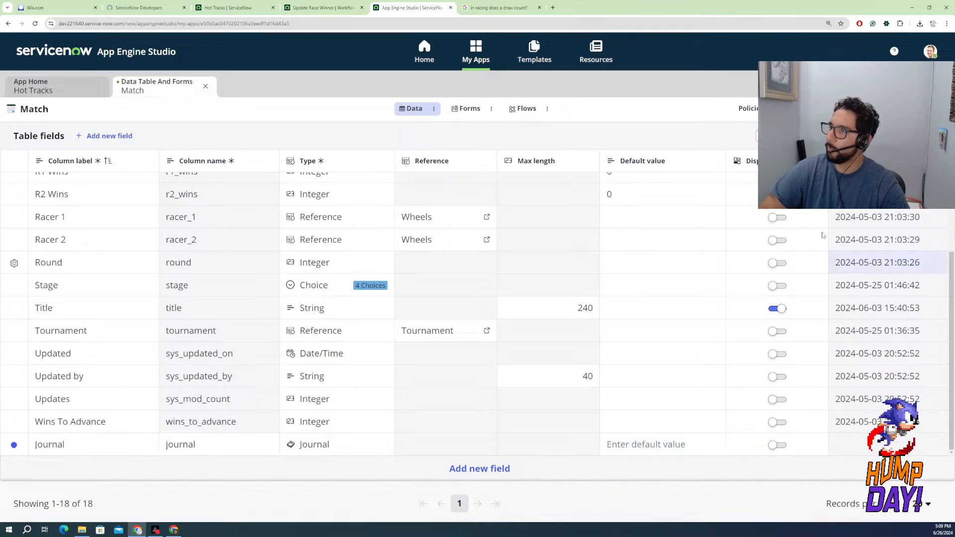
click(930, 109)
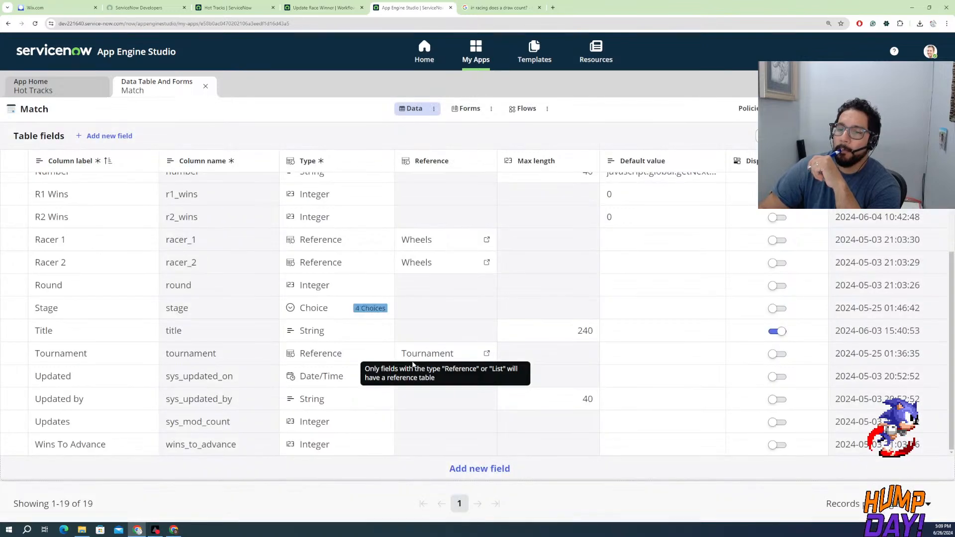
click(205, 87)
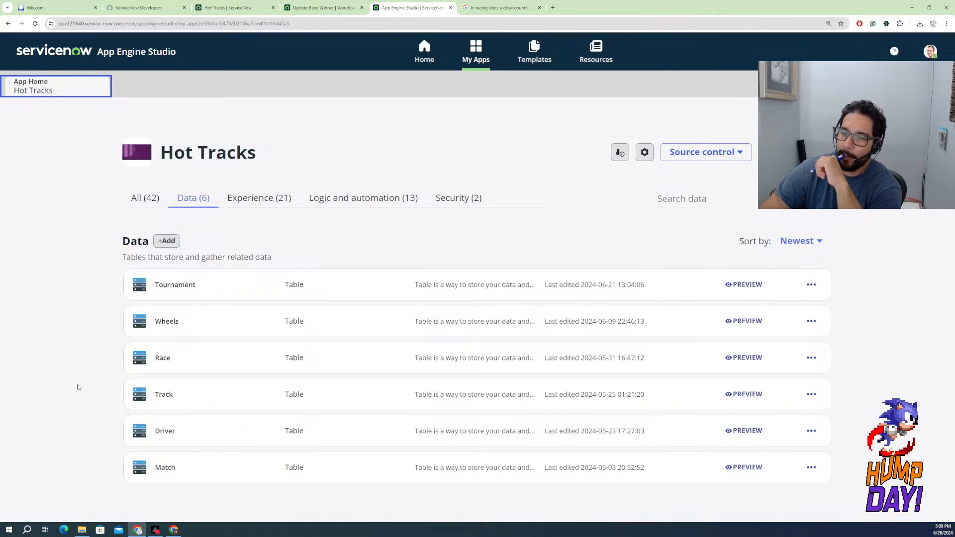
Switch to Workflow Studio, view the Update Race Winner flow as a diagram, and close the flow
click(336, 9)
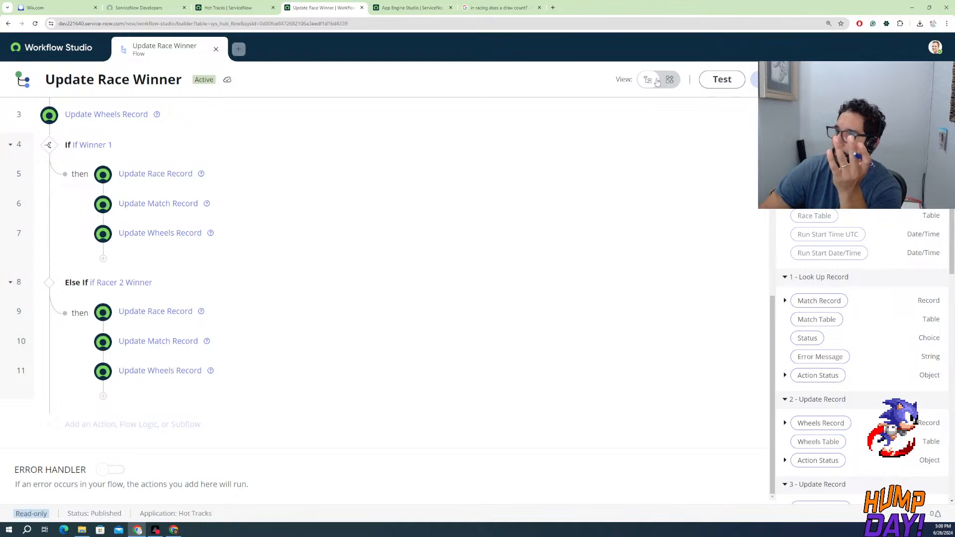
click(670, 81)
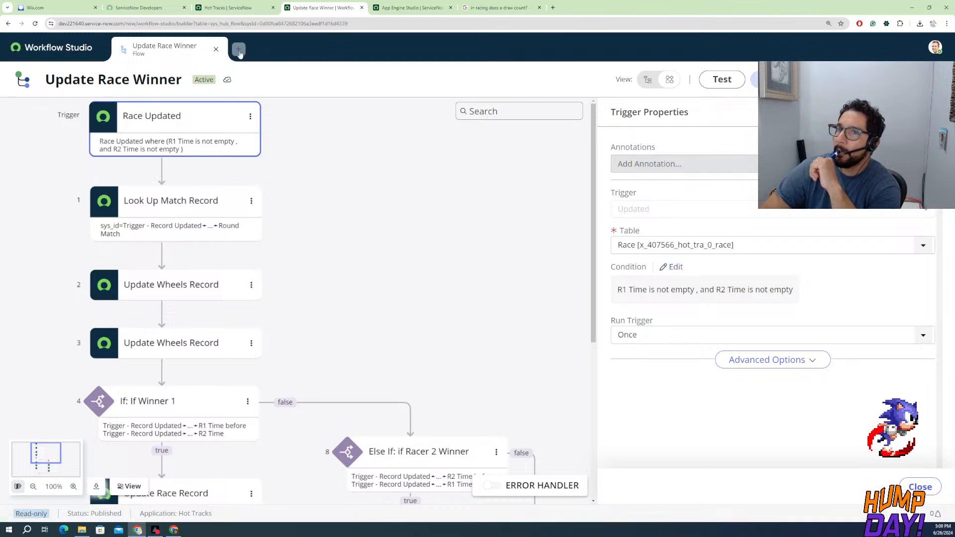
click(216, 50)
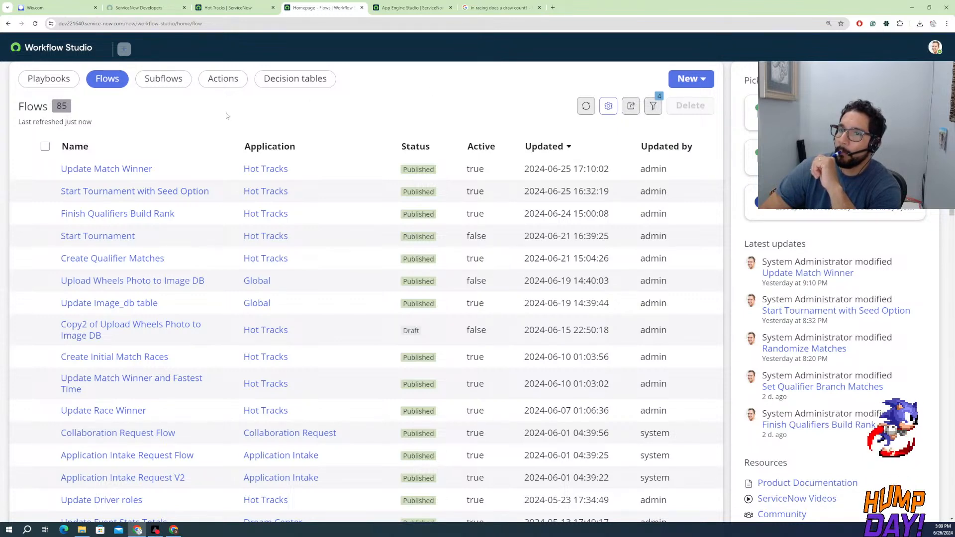
Open the Update Match Winner flow, look over its trigger, actions and additional options, and close Workflow Studio
click(109, 169)
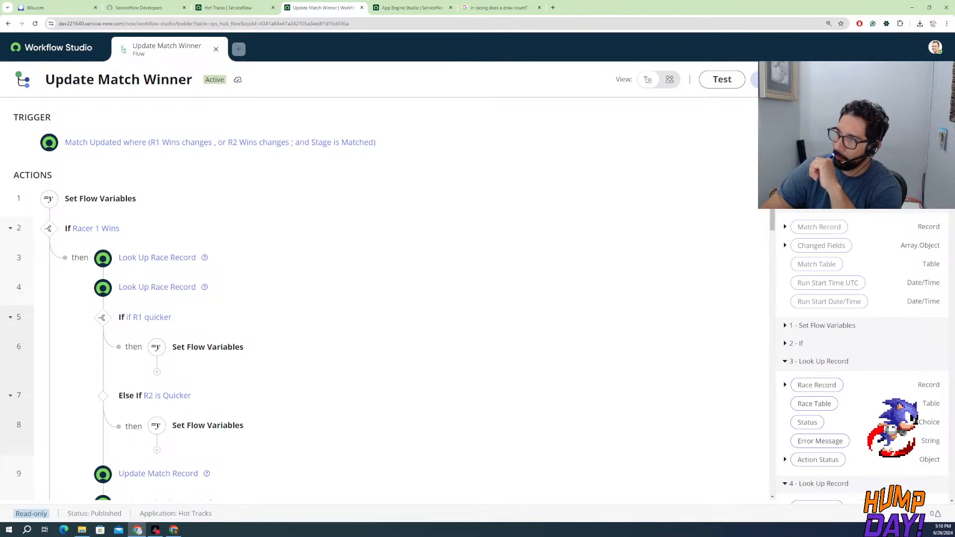
click(929, 80)
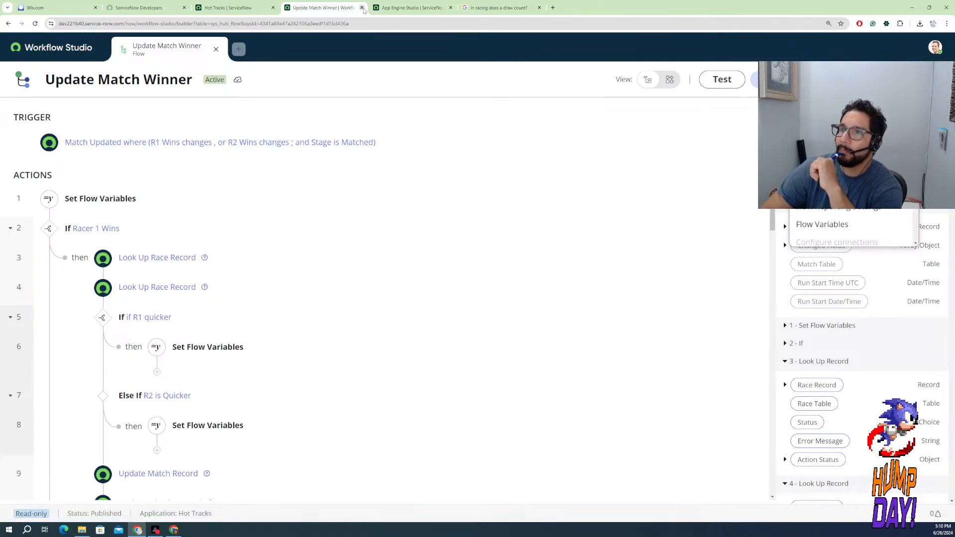
click(361, 8)
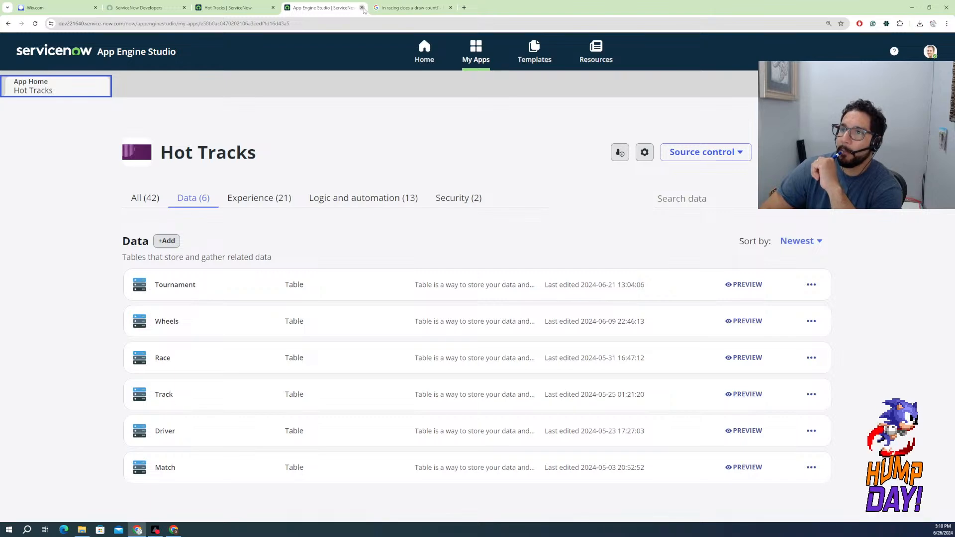
Close the Google search about draws in racing and switch to the Hot Tracks workspace
click(399, 7)
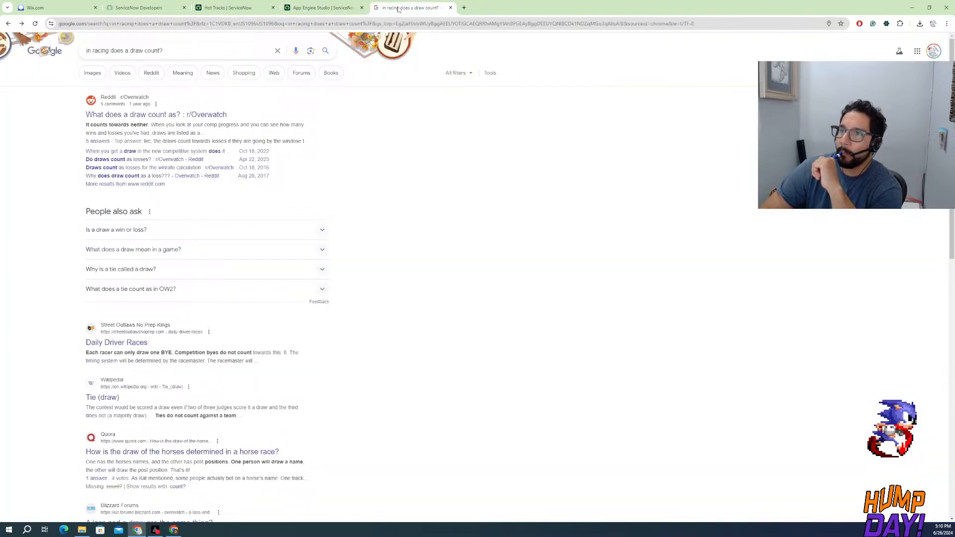
click(450, 7)
click(225, 8)
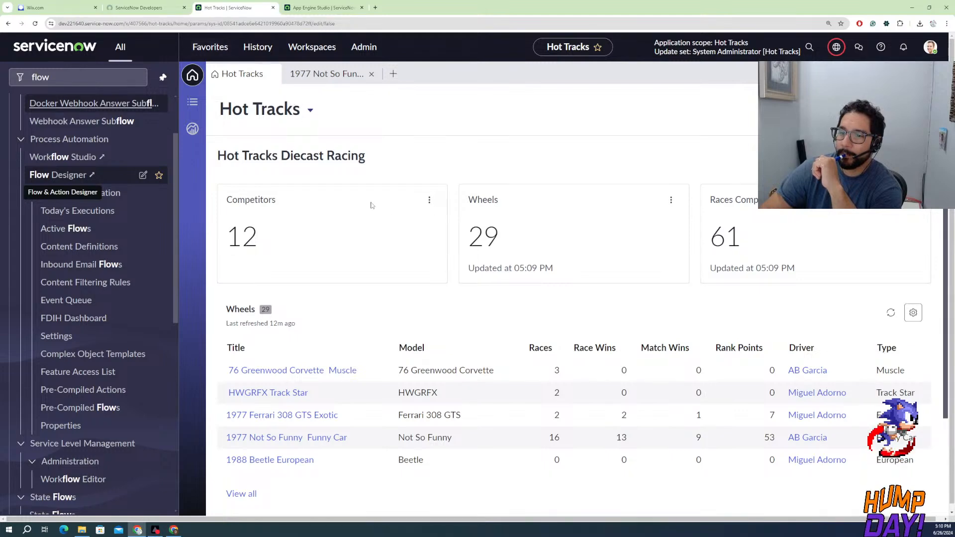
Check the instance's status on the ServiceNow Developer site, glancing back at the Hot Tracks workspace in between
click(160, 10)
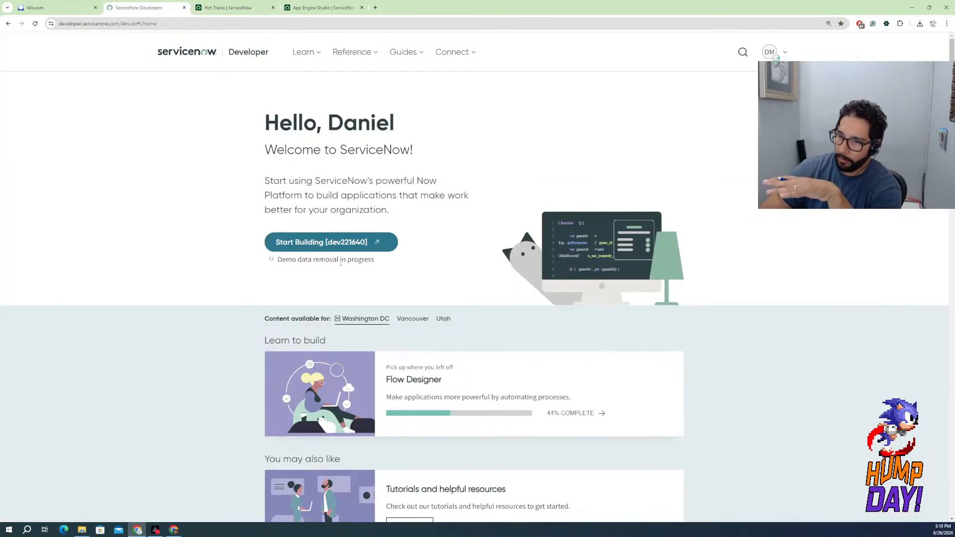
click(250, 13)
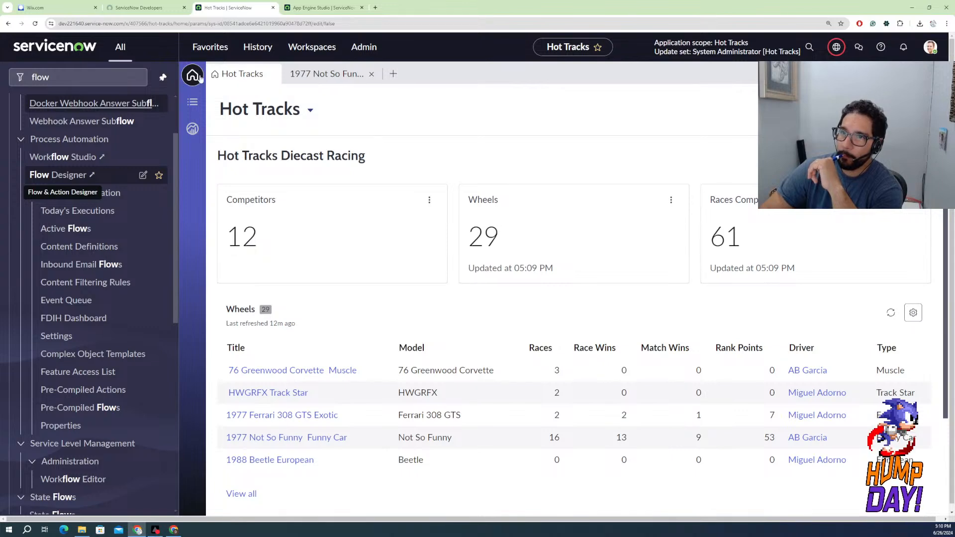
click(175, 10)
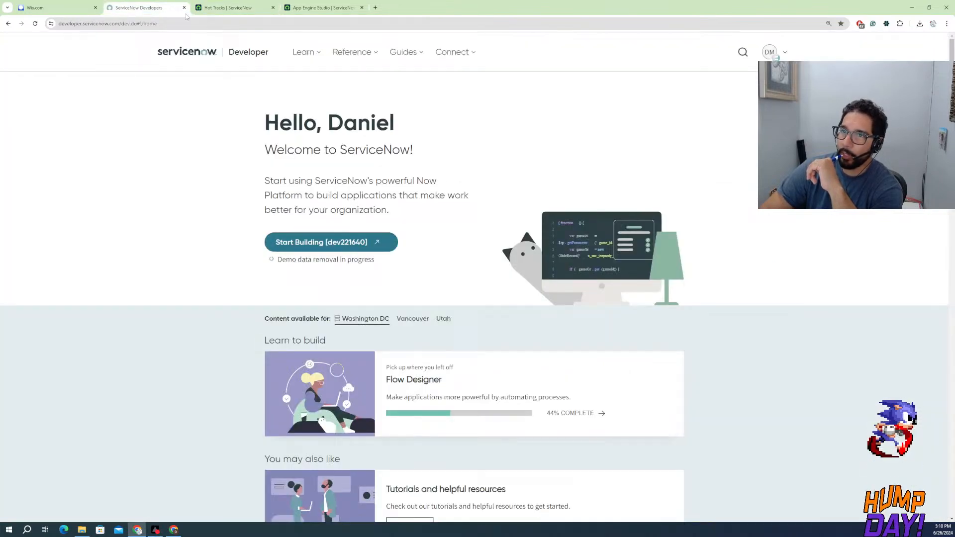
Switch to App Engine Studio, open the Add Wheels record producer, look over its destination, location and available catalogs, and close it
click(244, 9)
click(299, 8)
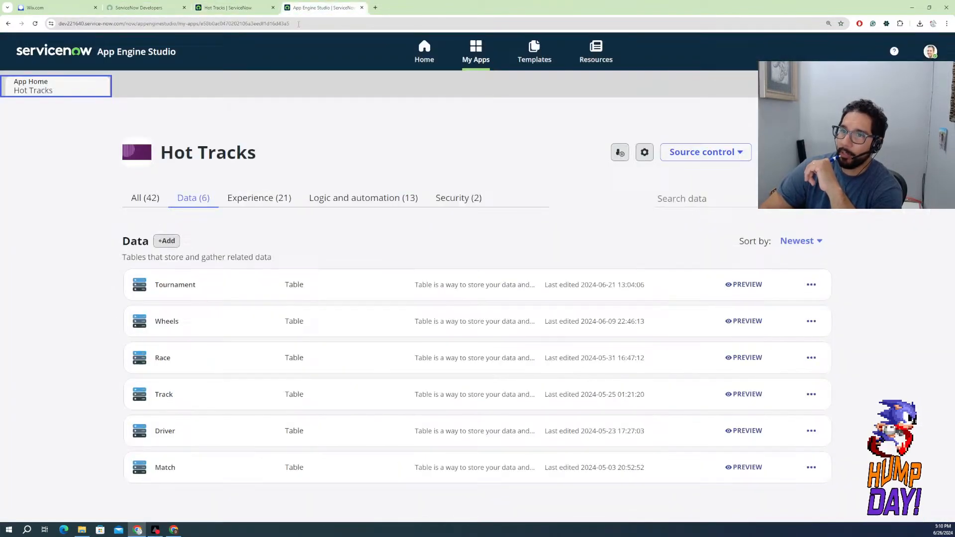
click(254, 198)
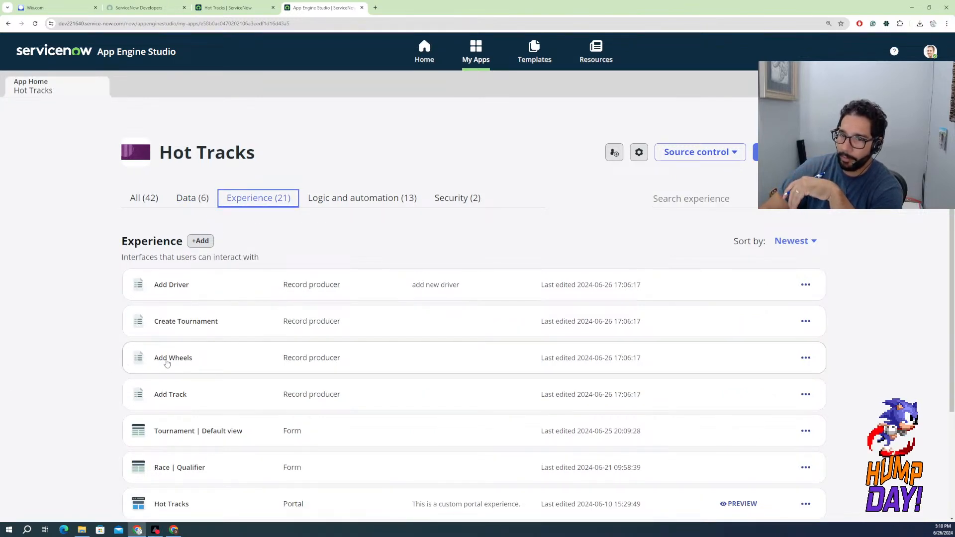
click(167, 363)
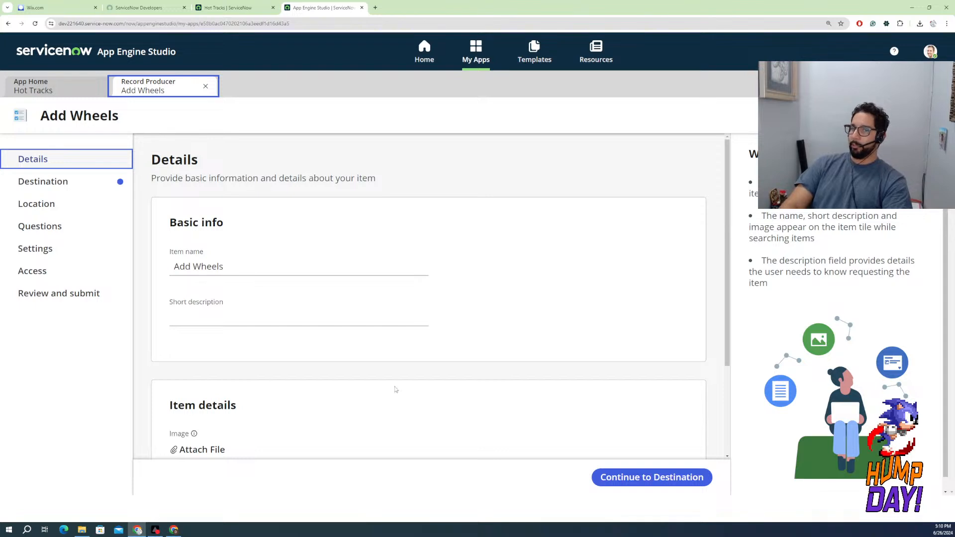
click(26, 188)
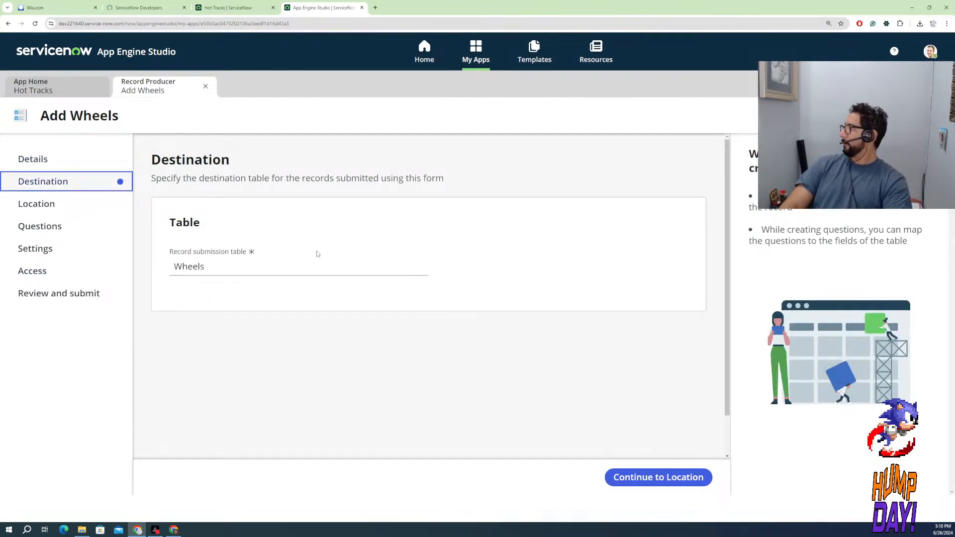
click(33, 203)
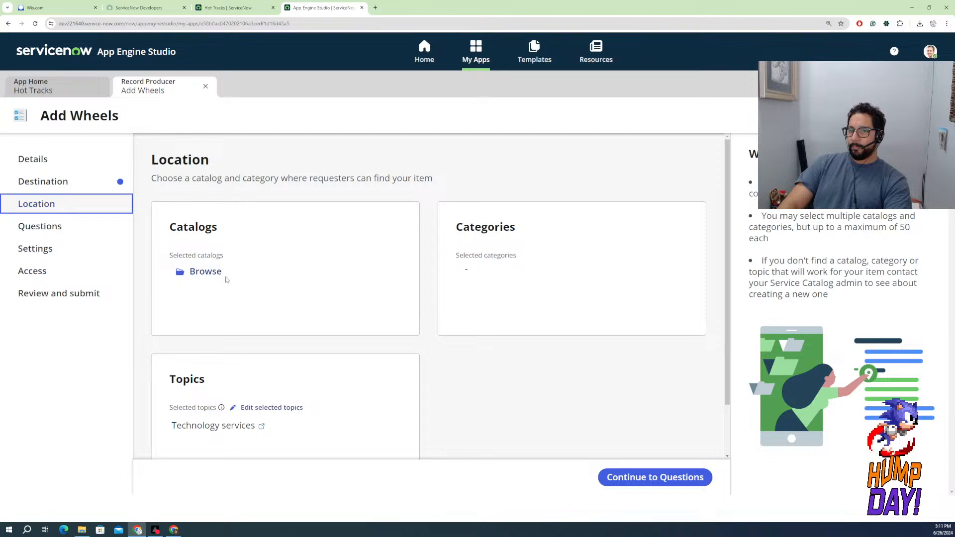
click(208, 274)
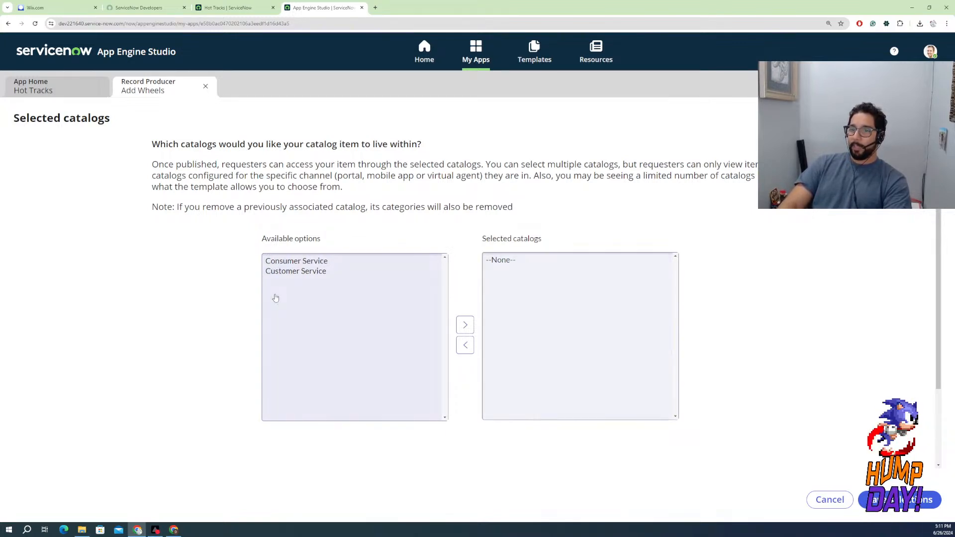
click(205, 86)
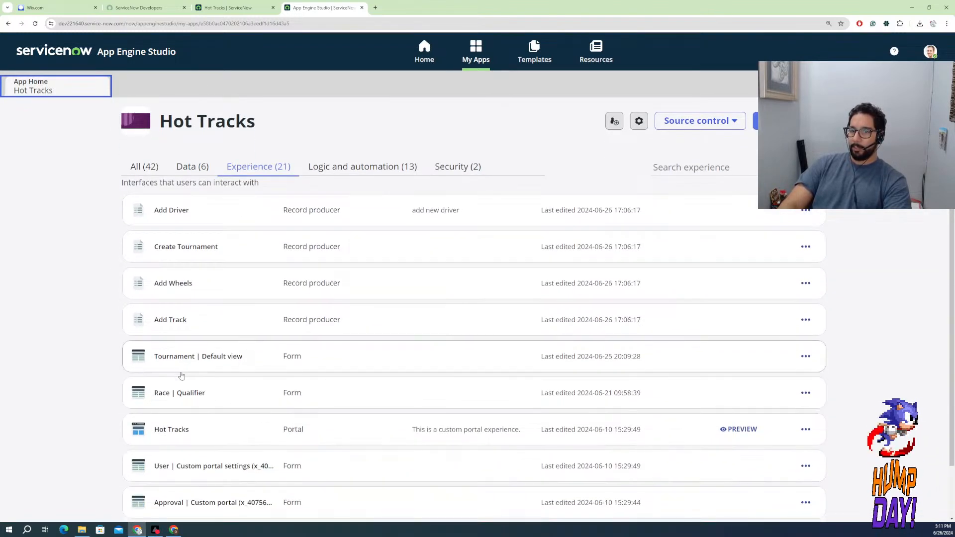
Reopen the Add Wheels record producer, and in the ServiceNow instance filter the navigator for "catalog" and open the Service Catalog's Catalogs page
click(183, 281)
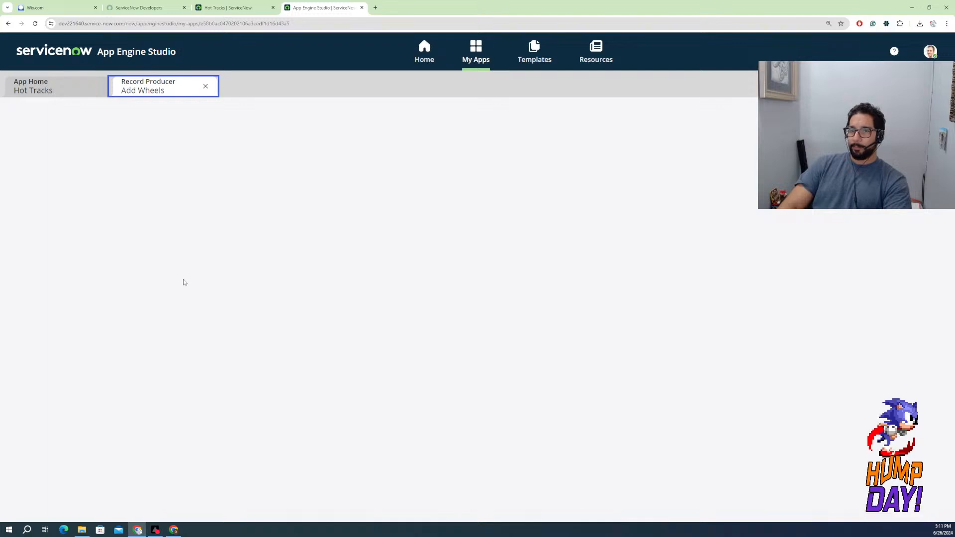
click(209, 11)
click(93, 76)
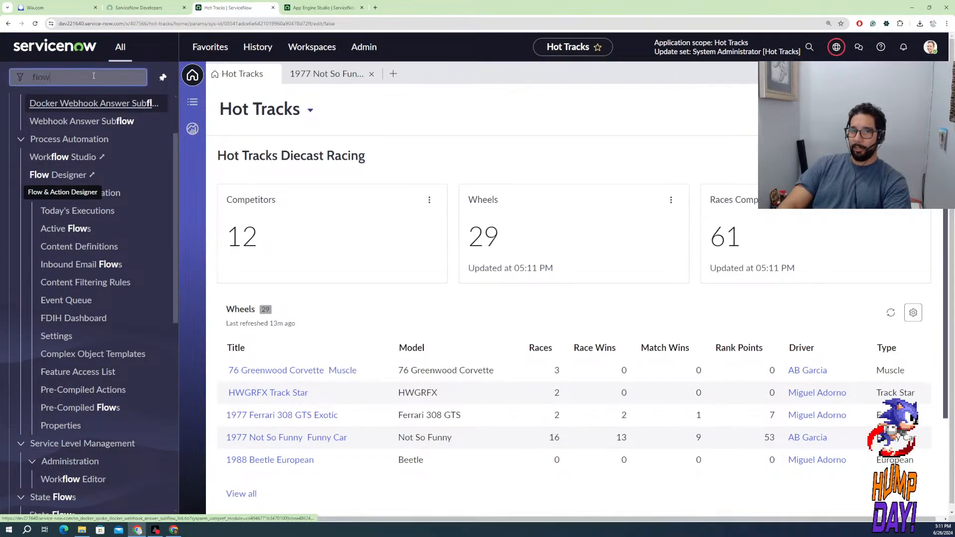
double_click(94, 76)
text(ca)
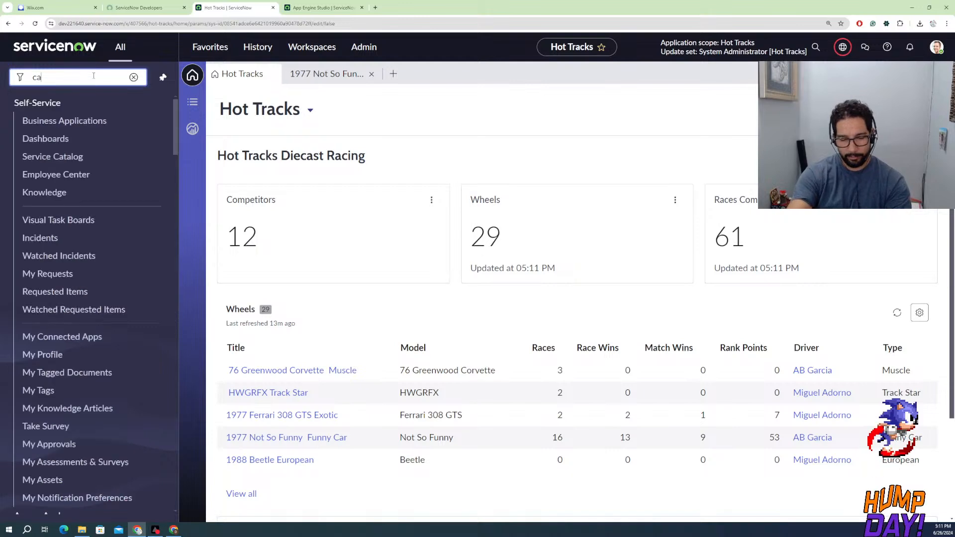
text(talo)
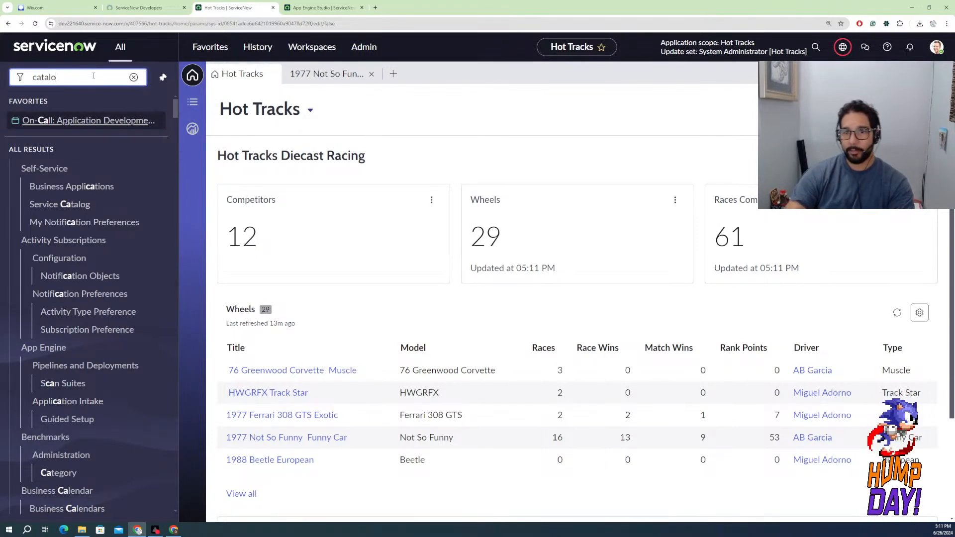
text(g)
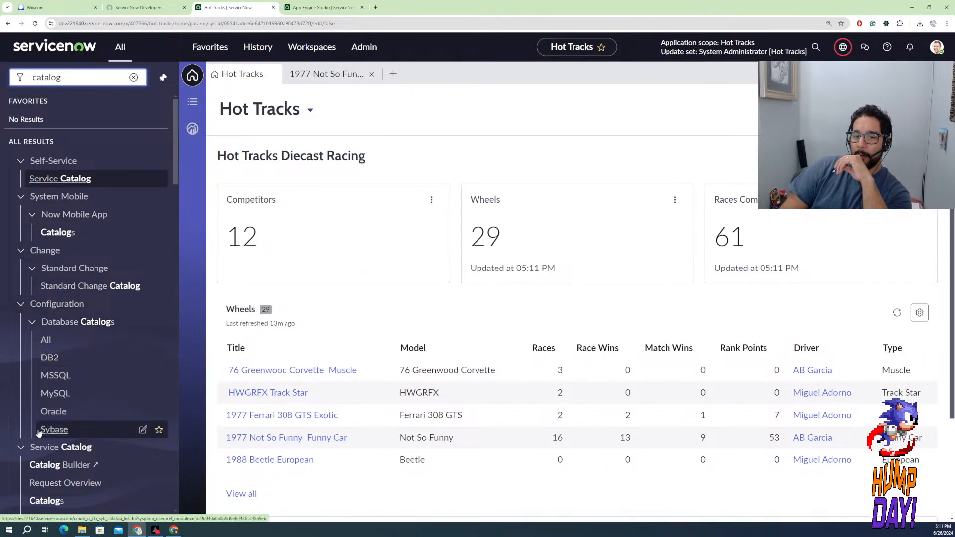
scroll(38, 432, down, 3)
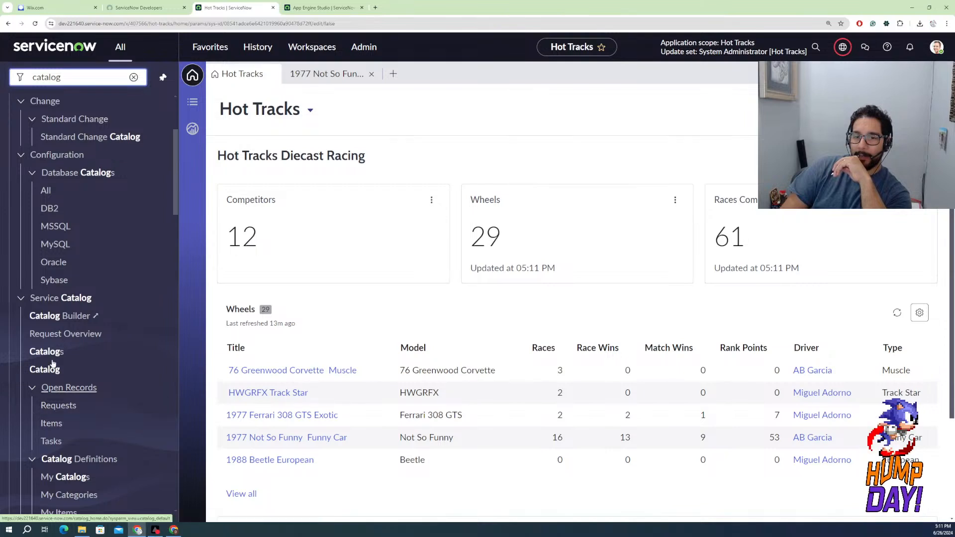
click(54, 354)
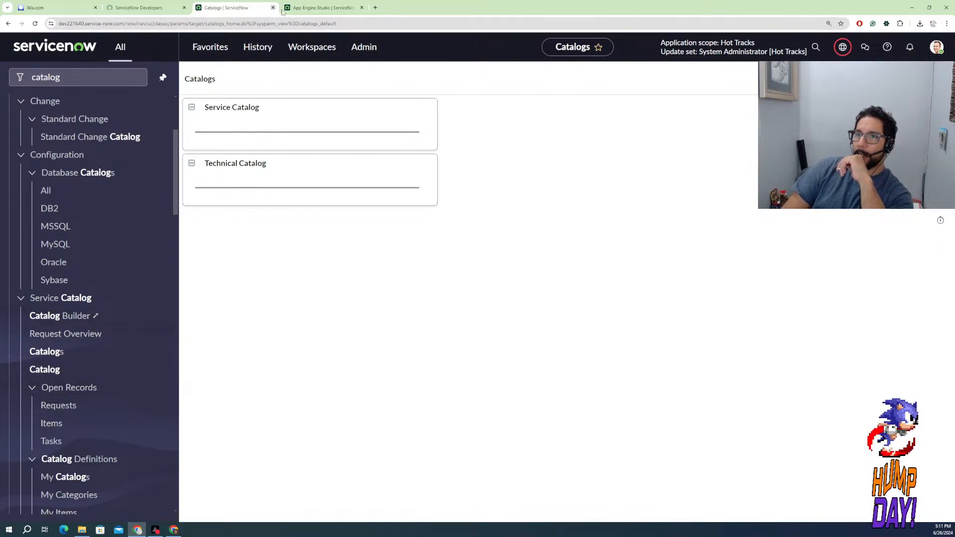
Return to the Add Wheels record producer in App Engine Studio and review its location, including catalogs, categories and topics
click(310, 8)
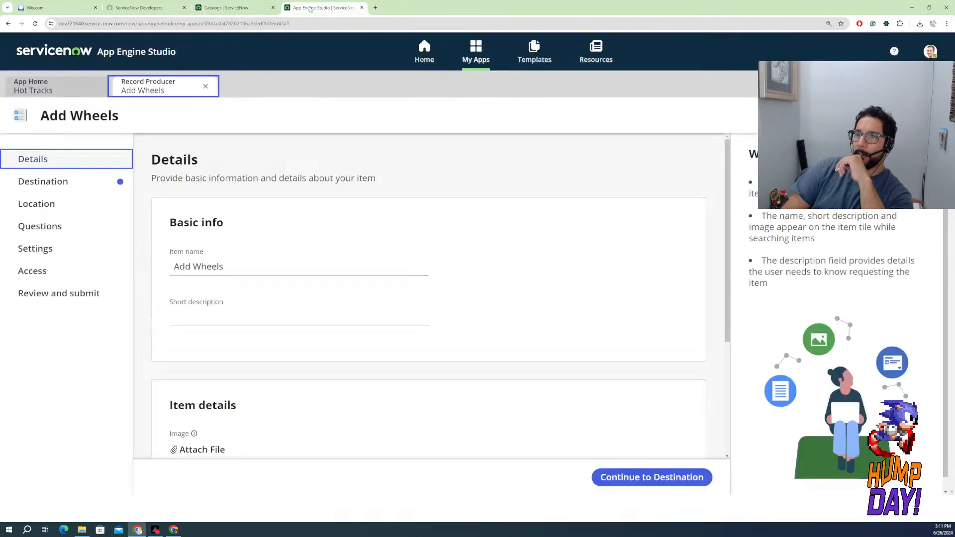
click(43, 207)
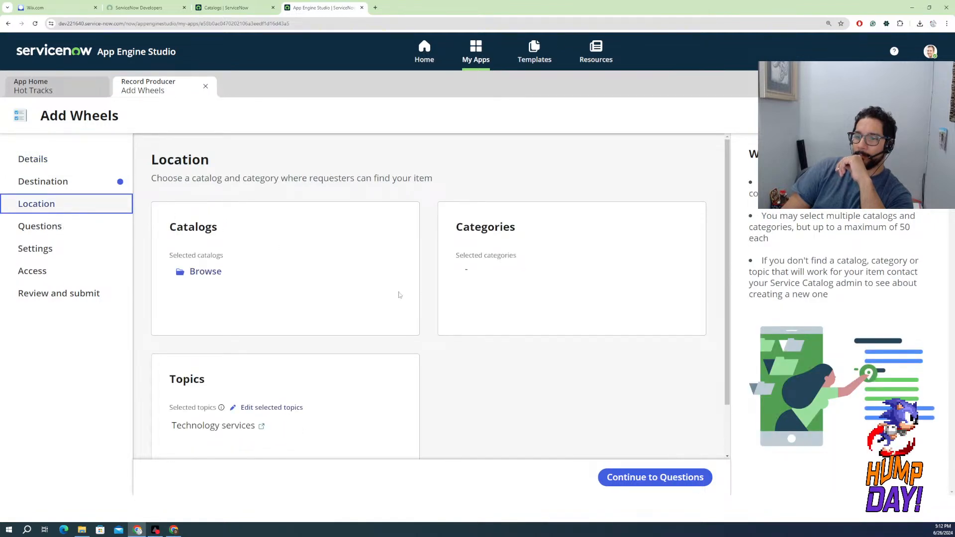
scroll(264, 333, down, 1)
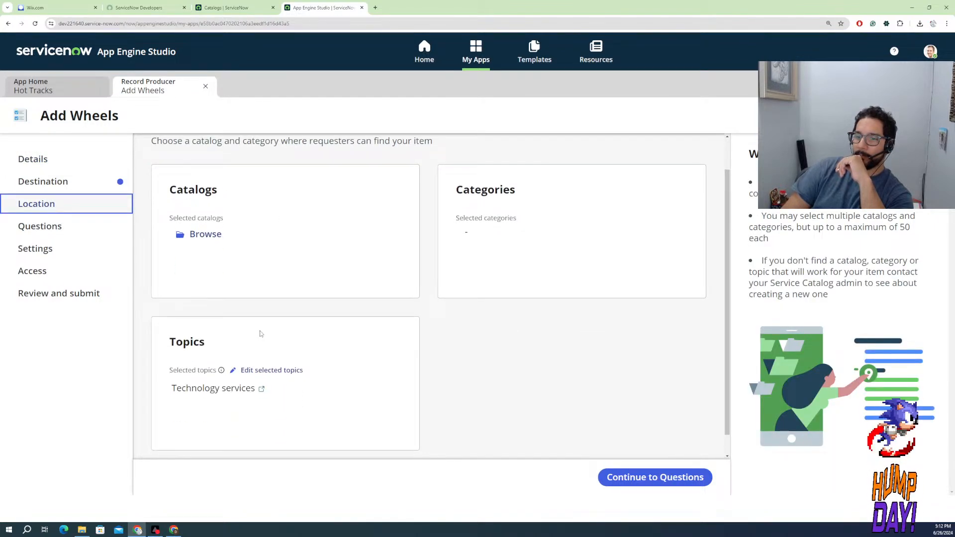
scroll(254, 332, up, 1)
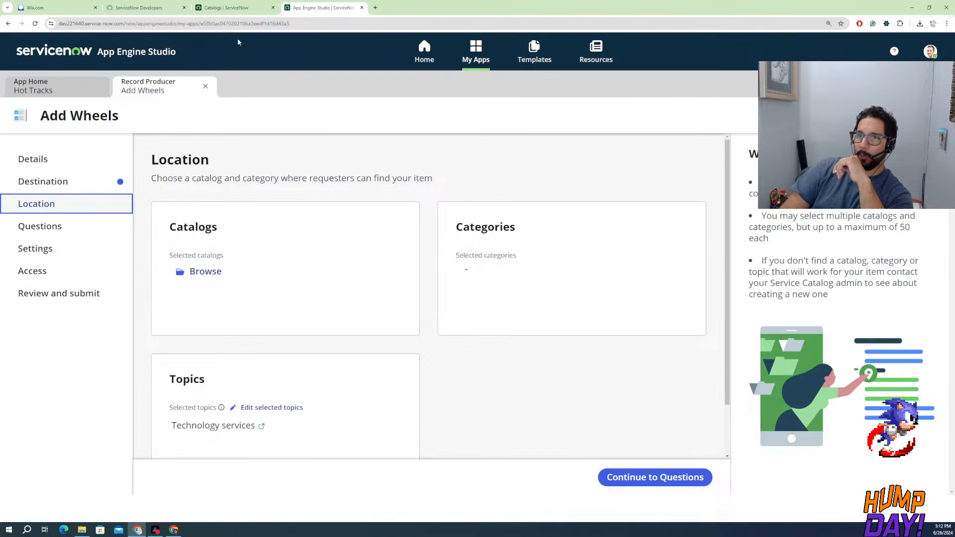
Switch back to the ServiceNow instance and examine the My Categories and Maintain Categories lists under Catalog Definitions
click(238, 8)
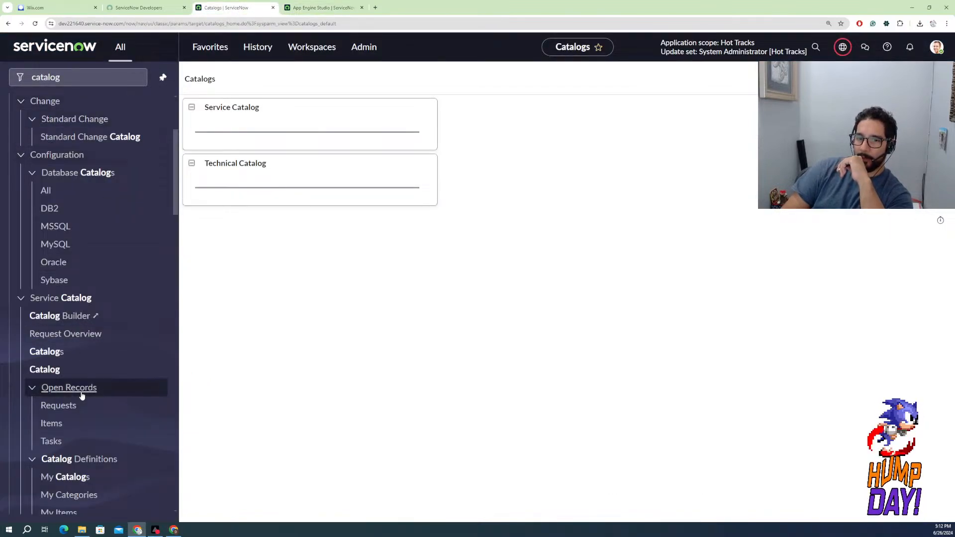
scroll(74, 407, down, 1)
scroll(72, 414, down, 1)
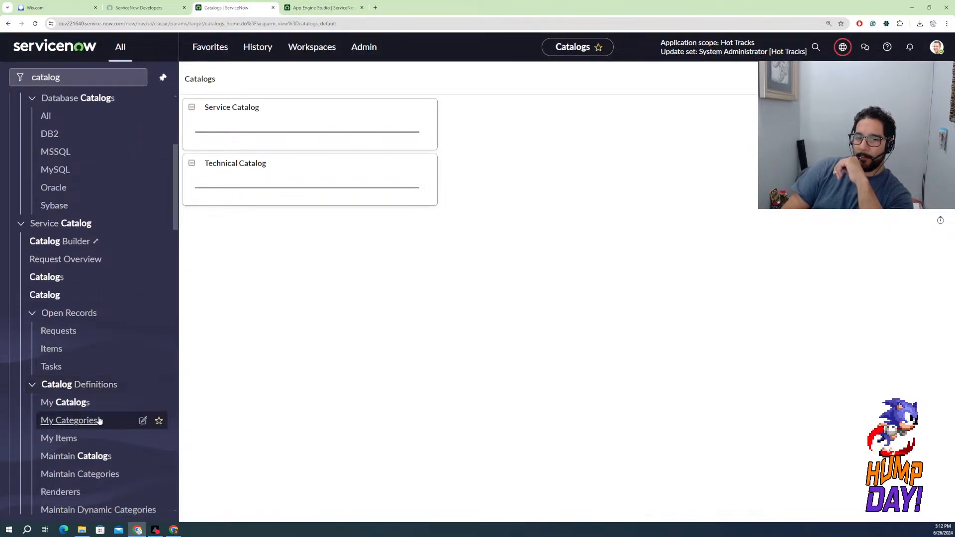
click(83, 424)
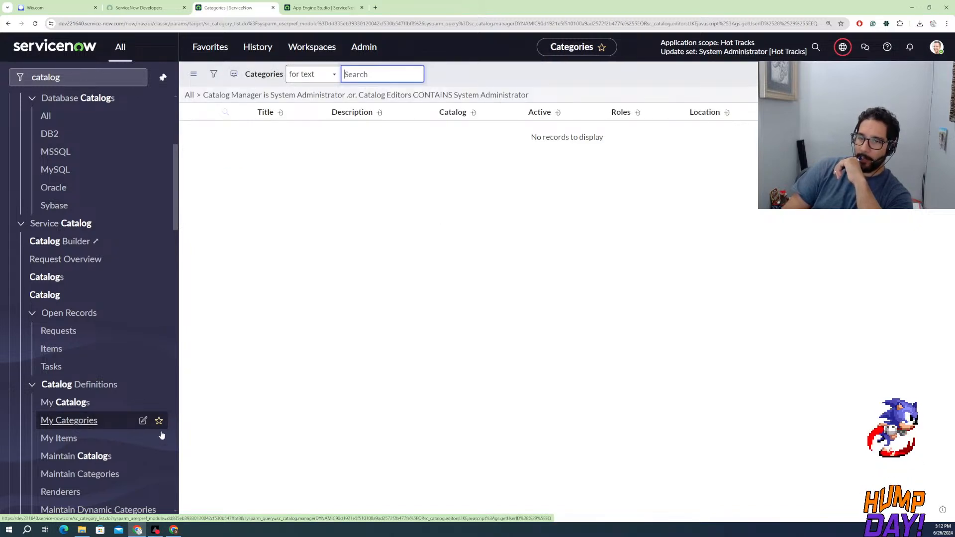
click(75, 476)
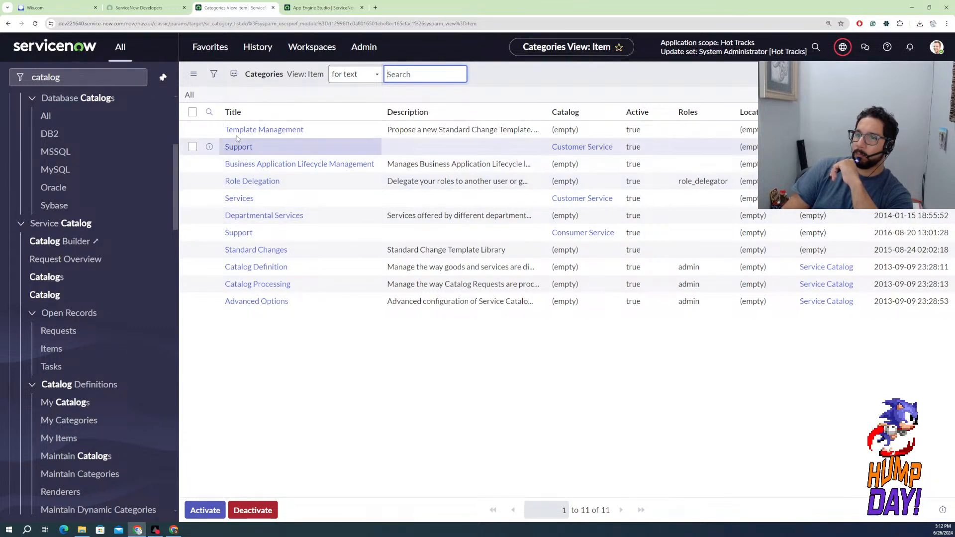
scroll(87, 408, down, 3)
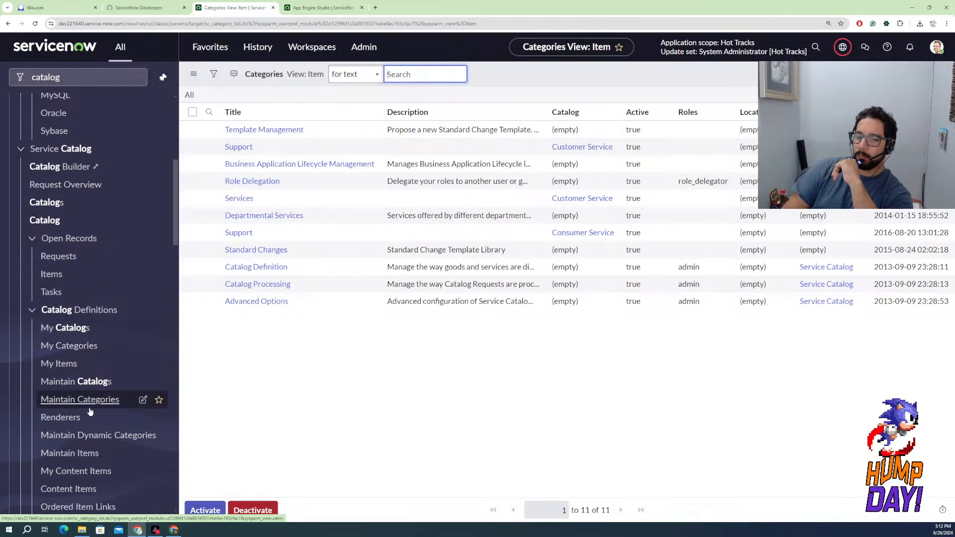
scroll(90, 411, up, 4)
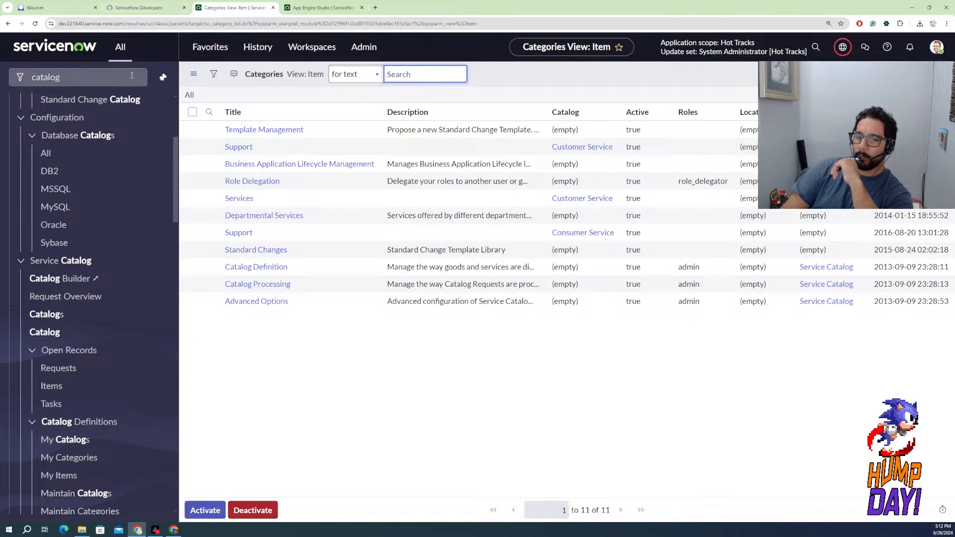
scroll(77, 436, down, 3)
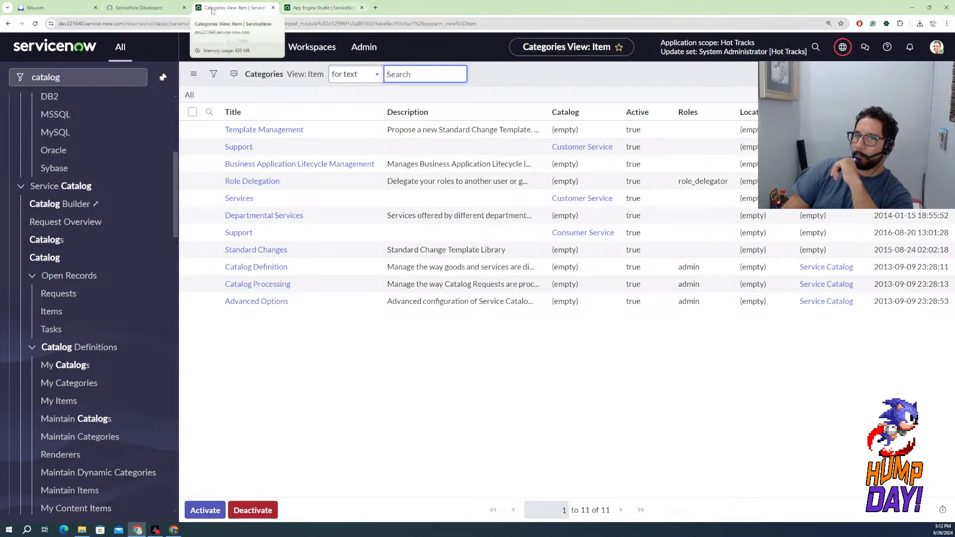
Return to App Engine Studio and, in the Add Wheels questions, set the Year question's label to "Manufacturer Year"
click(302, 9)
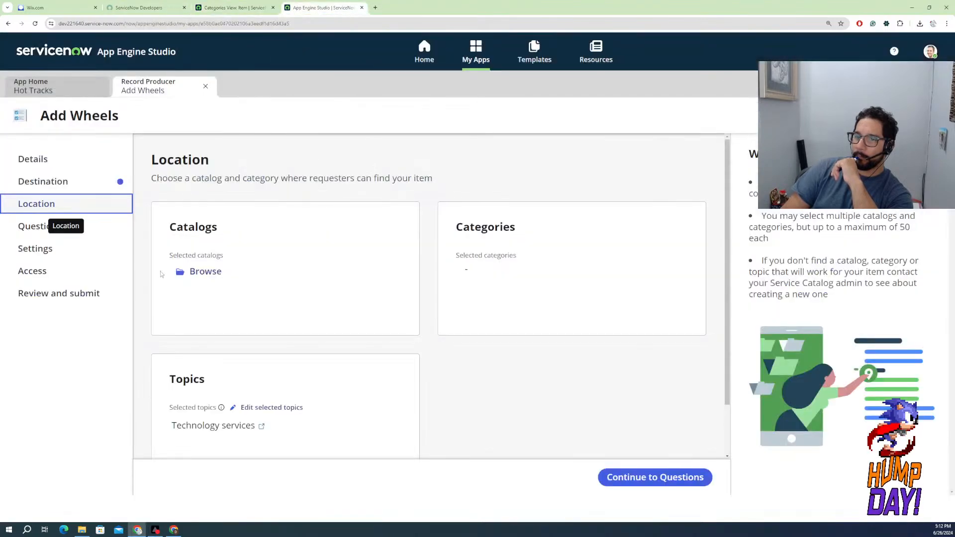
click(44, 232)
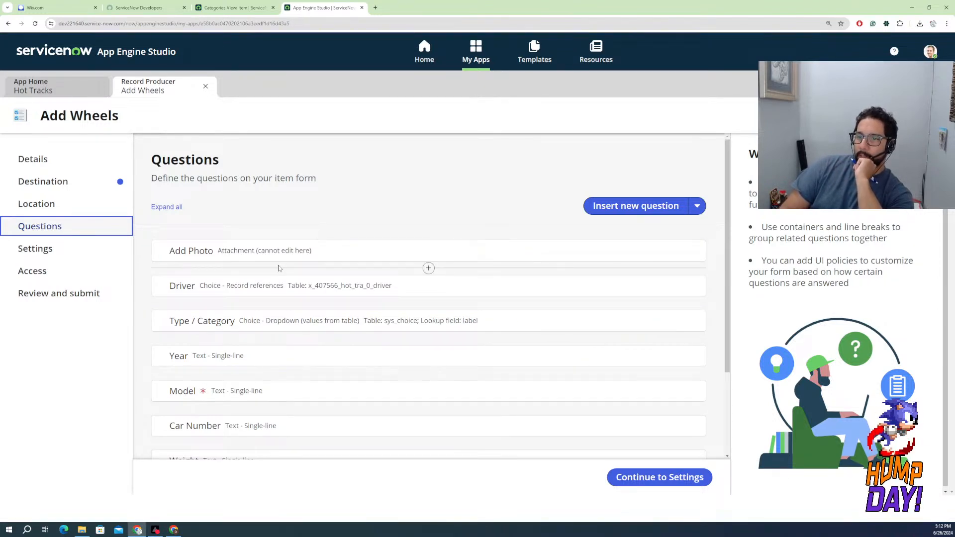
scroll(278, 268, down, 3)
scroll(277, 271, up, 3)
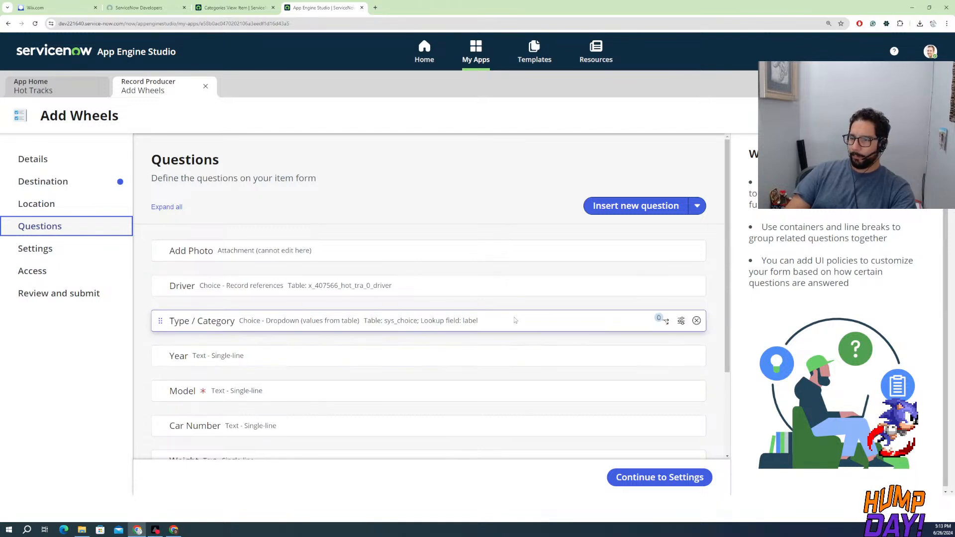
click(680, 356)
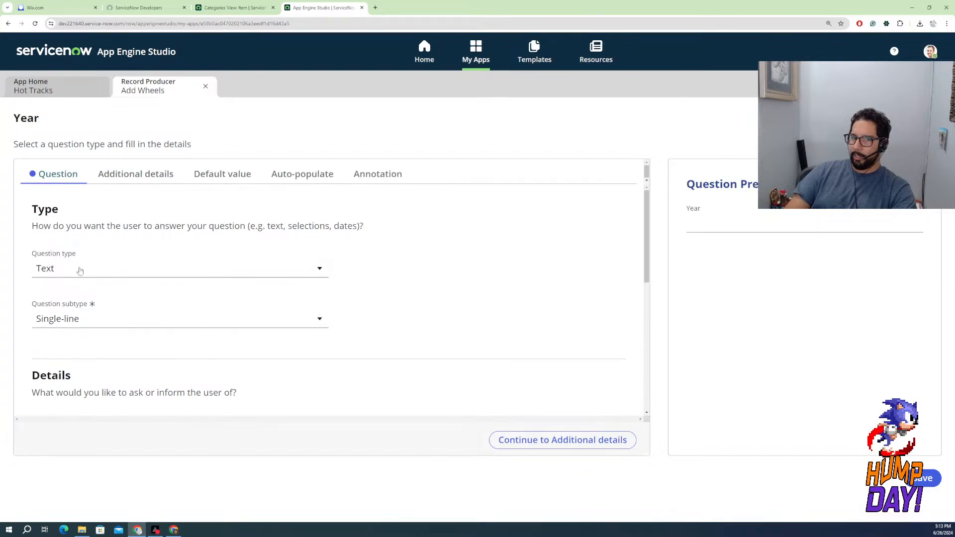
scroll(65, 340, down, 3)
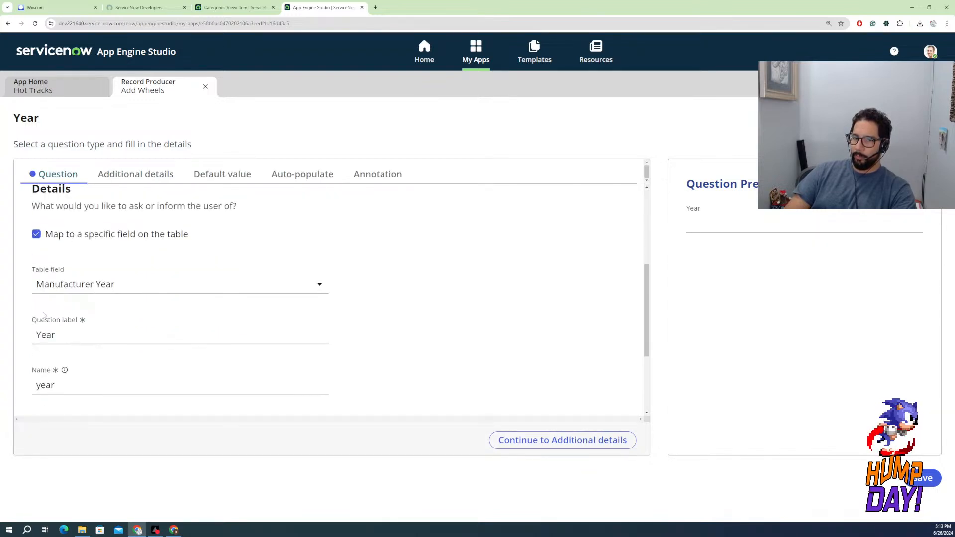
click(37, 335)
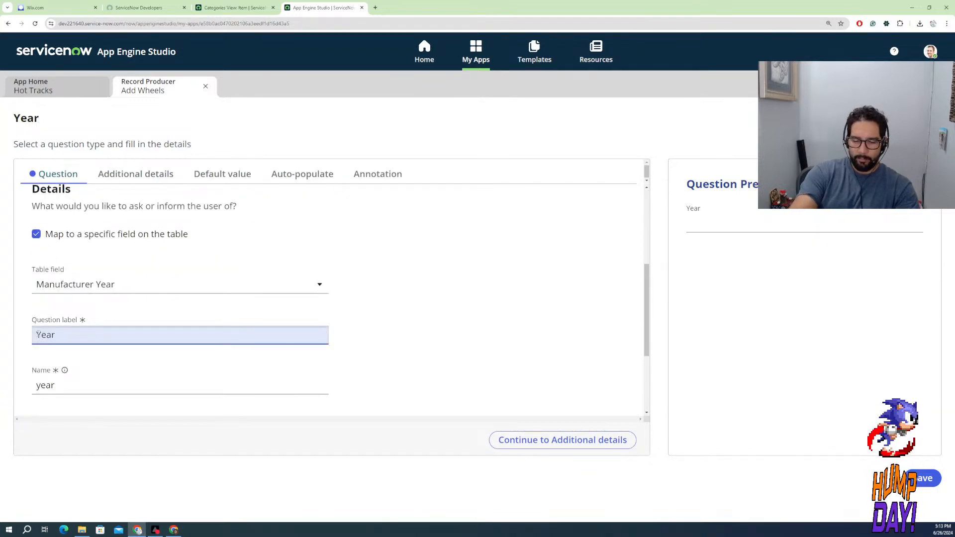
text(Manuf)
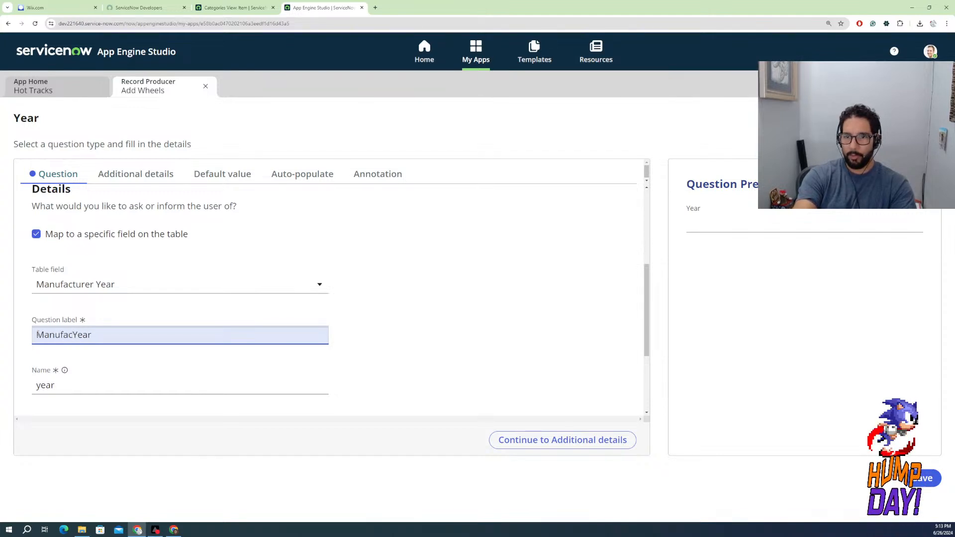
text(acturer)
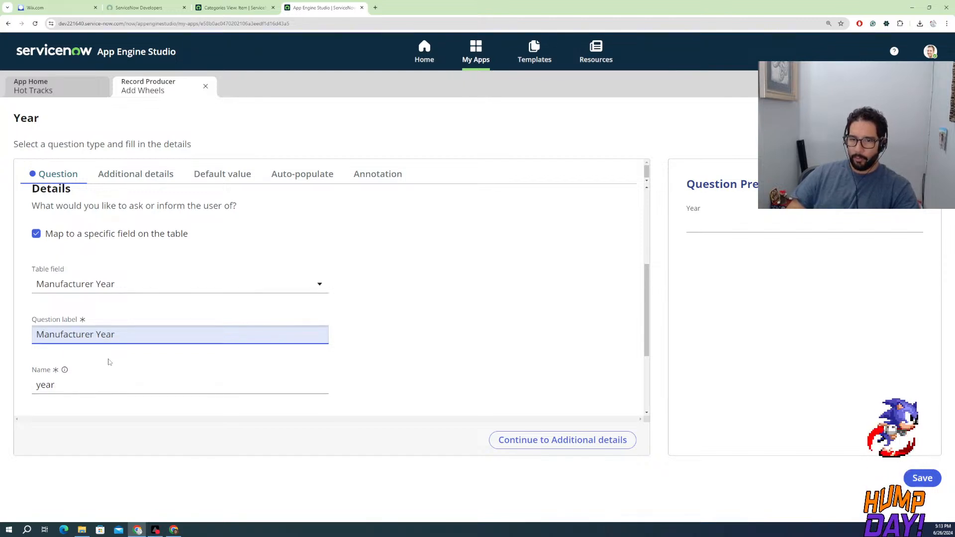
Set the Manufacturer Year question's name to manufacturer_year, check the naming rules, and save the question
scroll(104, 360, down, 2)
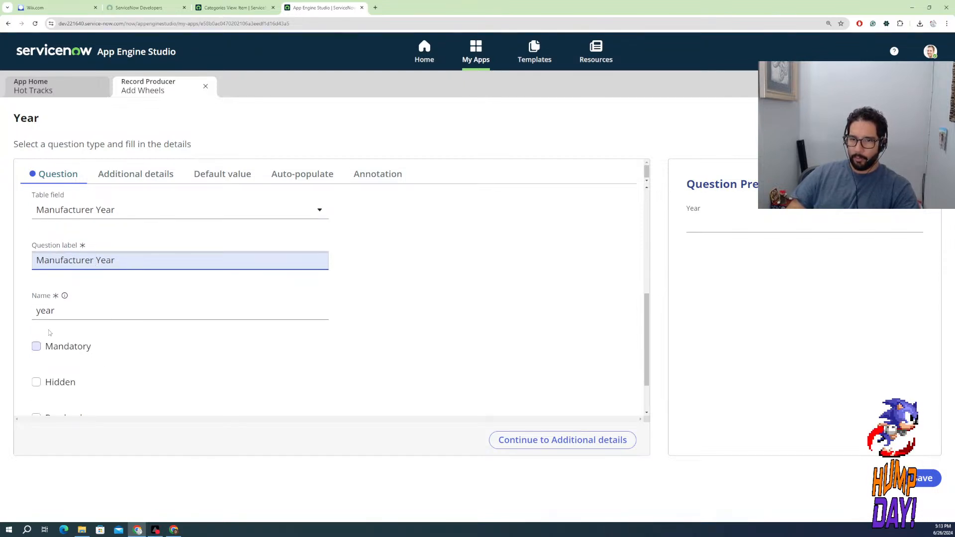
drag(95, 259, 11, 263)
click(36, 314)
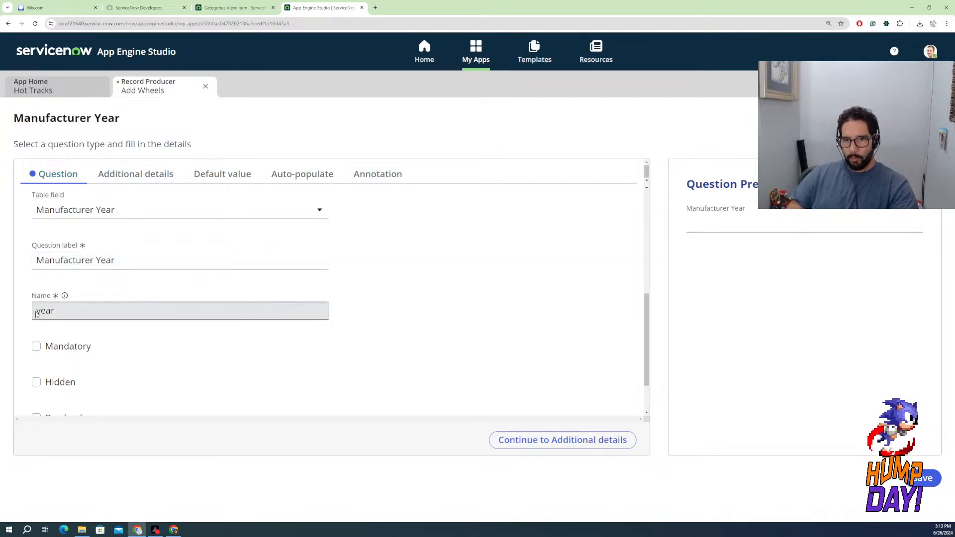
text(Manufacturer_)
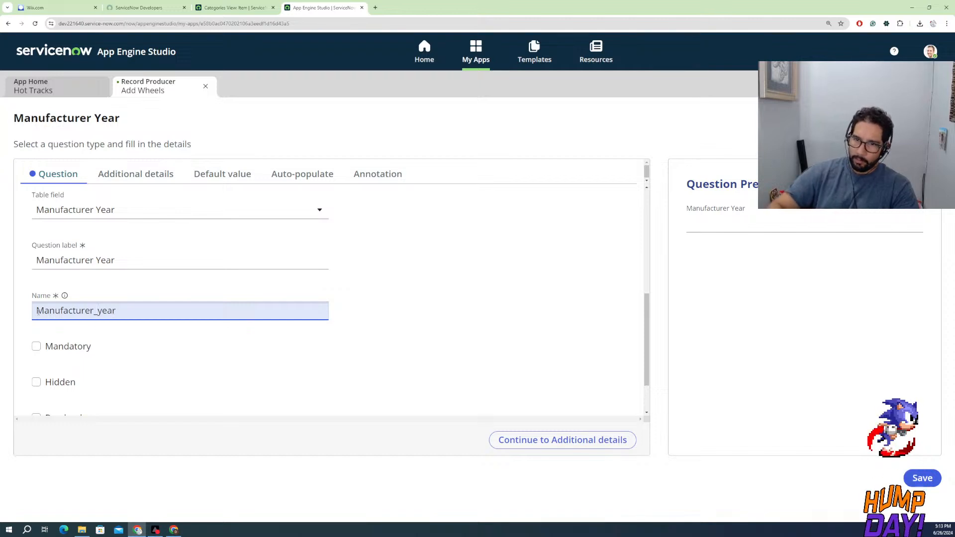
key(BackSpace)
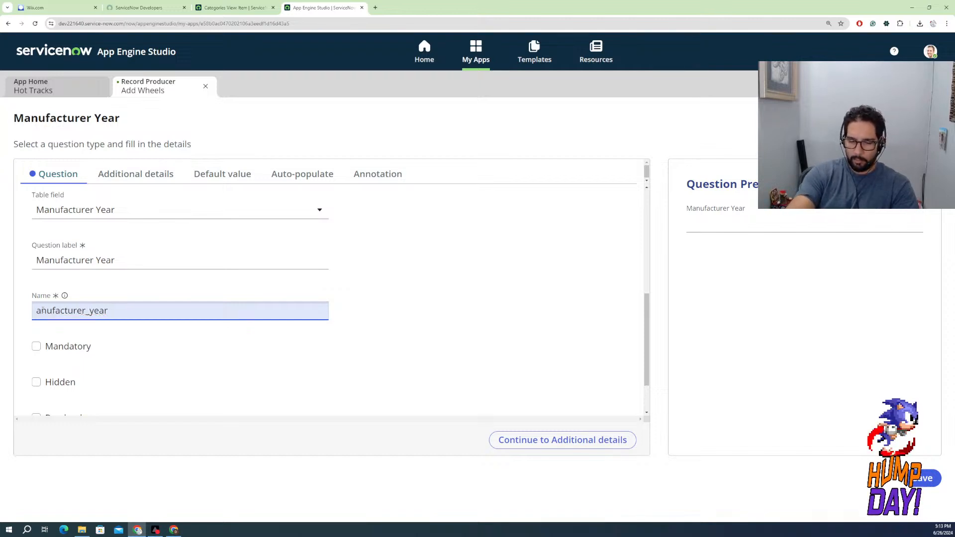
text(m)
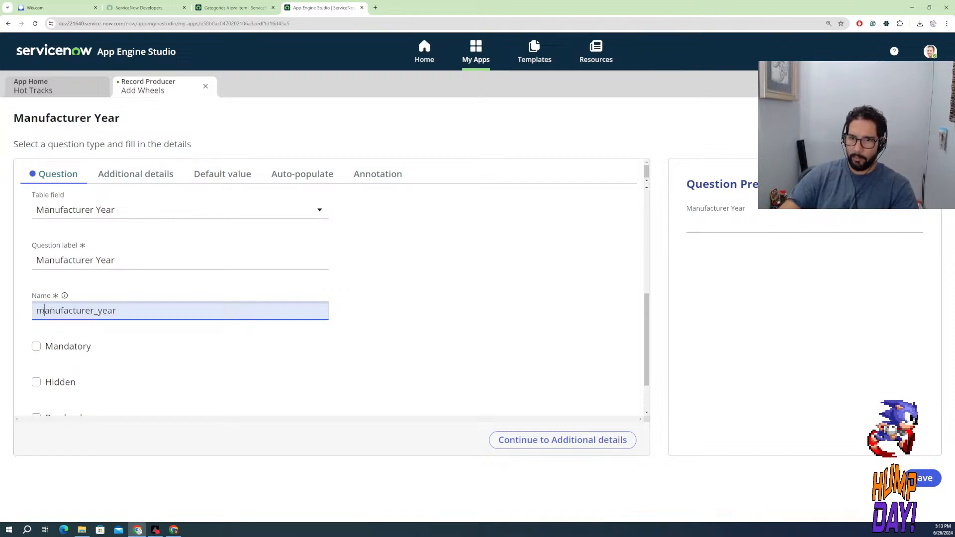
click(65, 296)
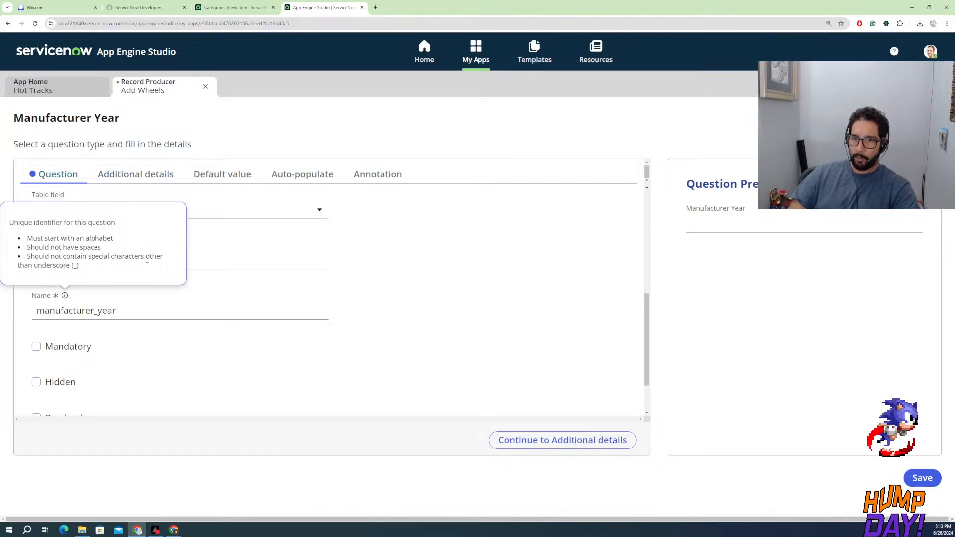
click(333, 306)
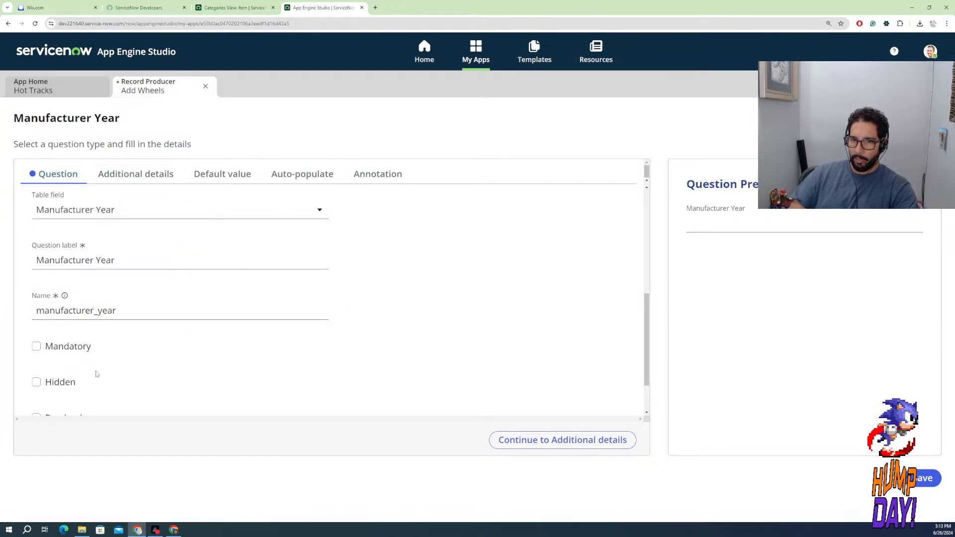
scroll(98, 374, down, 2)
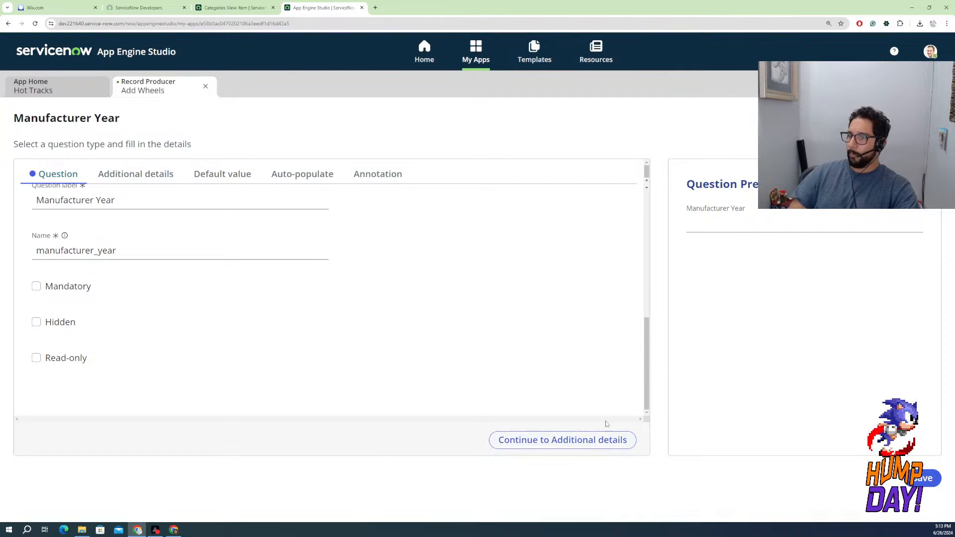
click(921, 478)
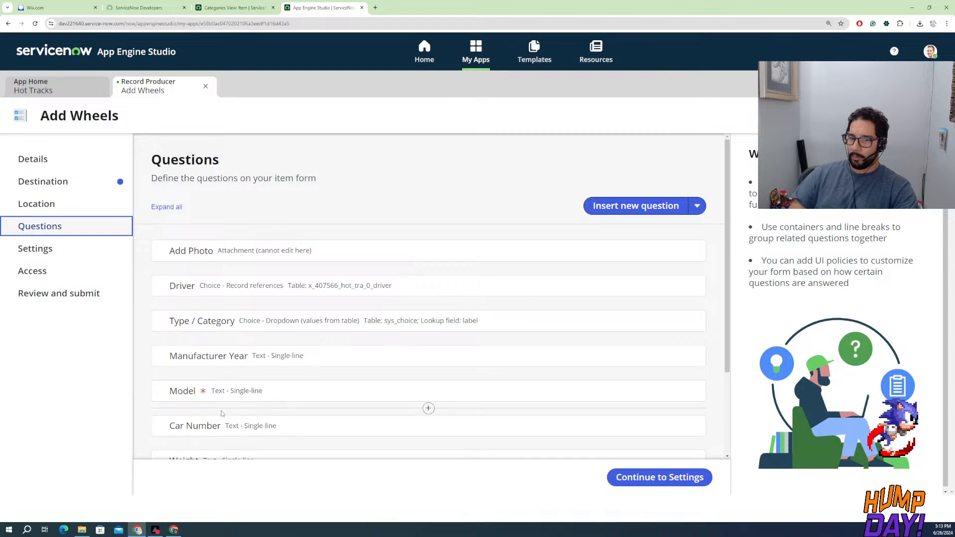
Insert a new question after Weight in the Add Wheels questions, set its type to Choice, and open the subtype options
scroll(243, 401, down, 1)
scroll(240, 404, down, 1)
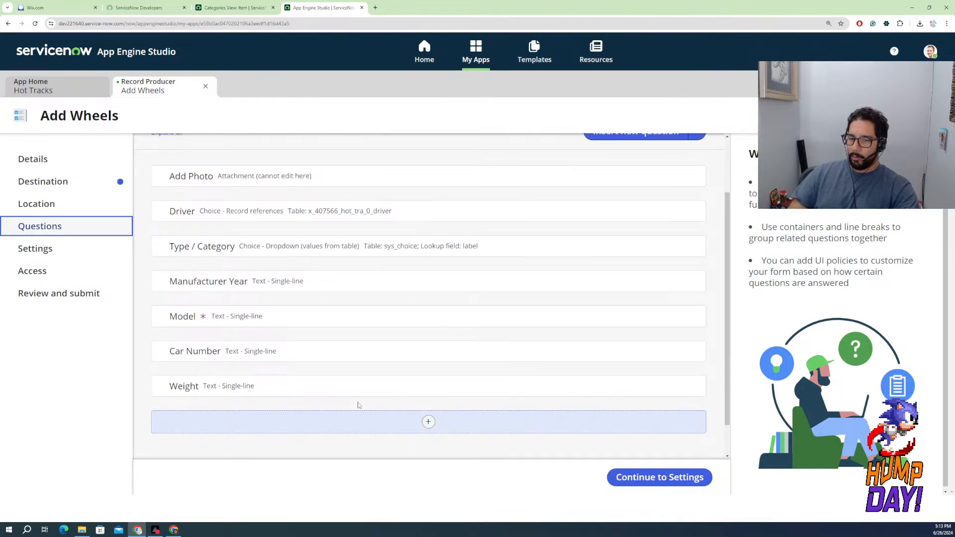
click(431, 423)
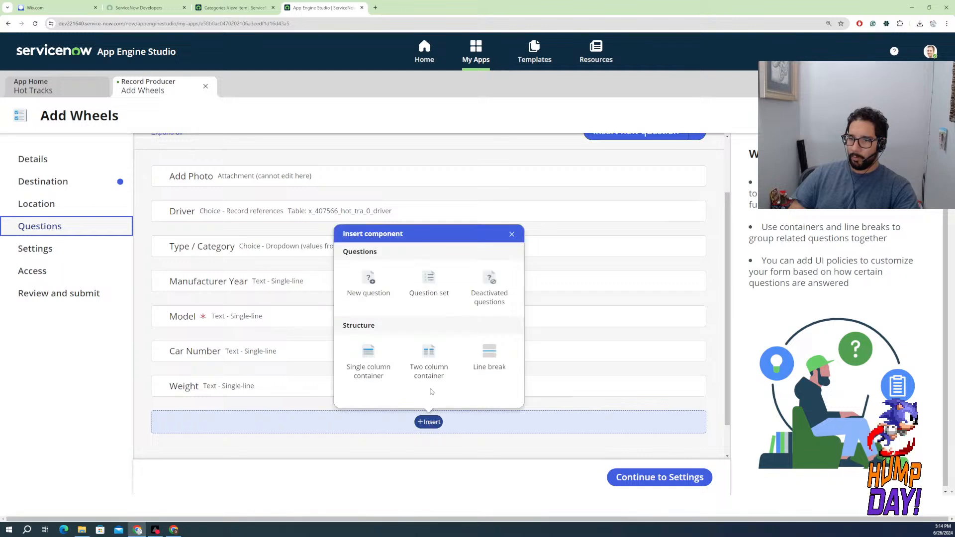
click(373, 283)
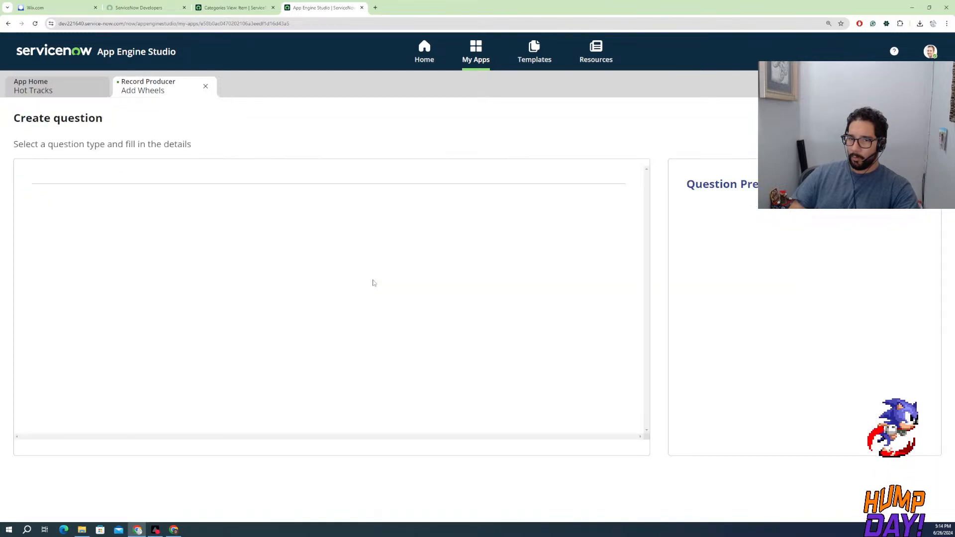
click(120, 276)
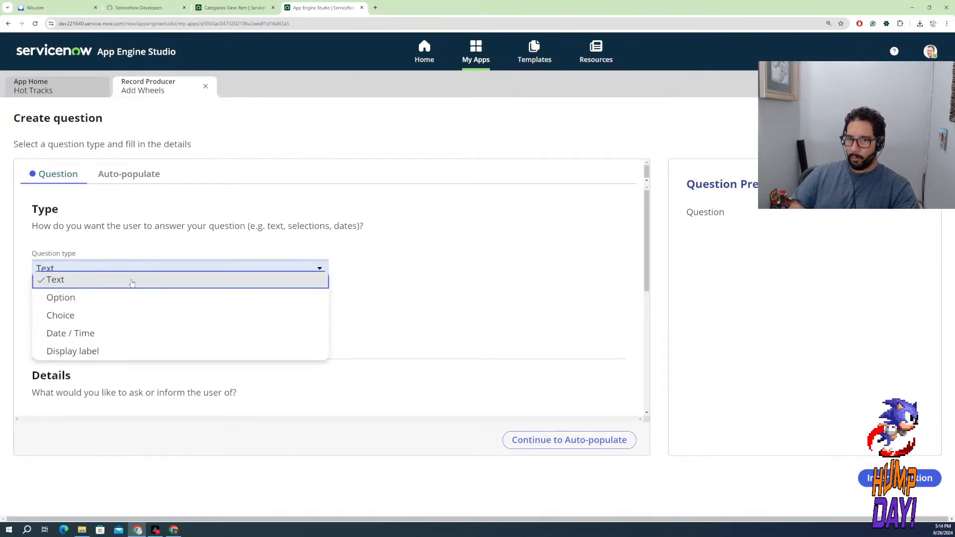
click(93, 314)
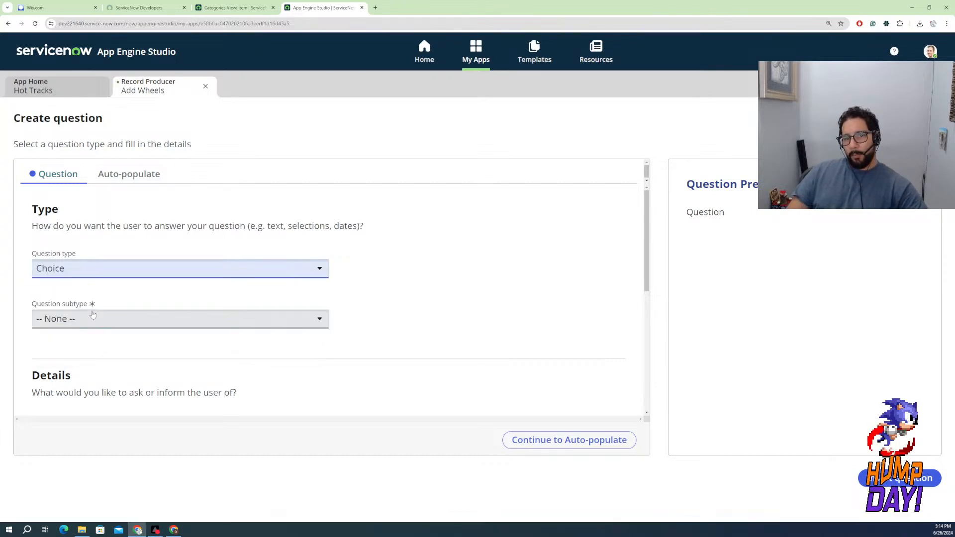
click(95, 319)
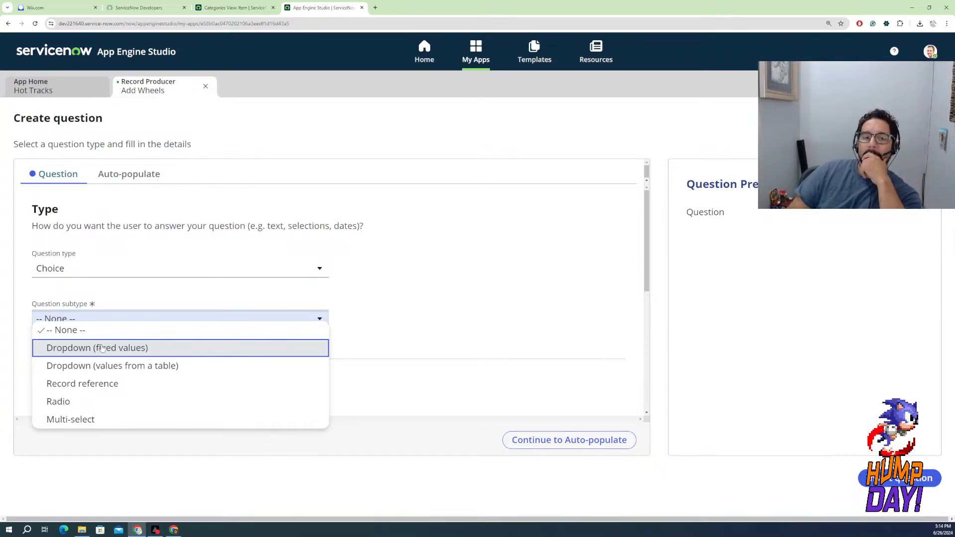
Open a new browser tab and search Google for "diecast manufacturers list"
click(375, 8)
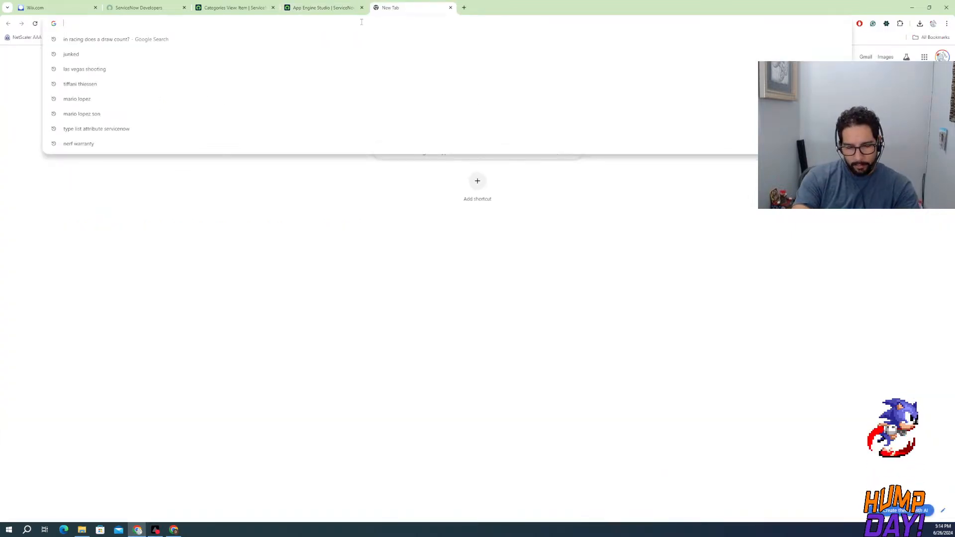
text(diecar)
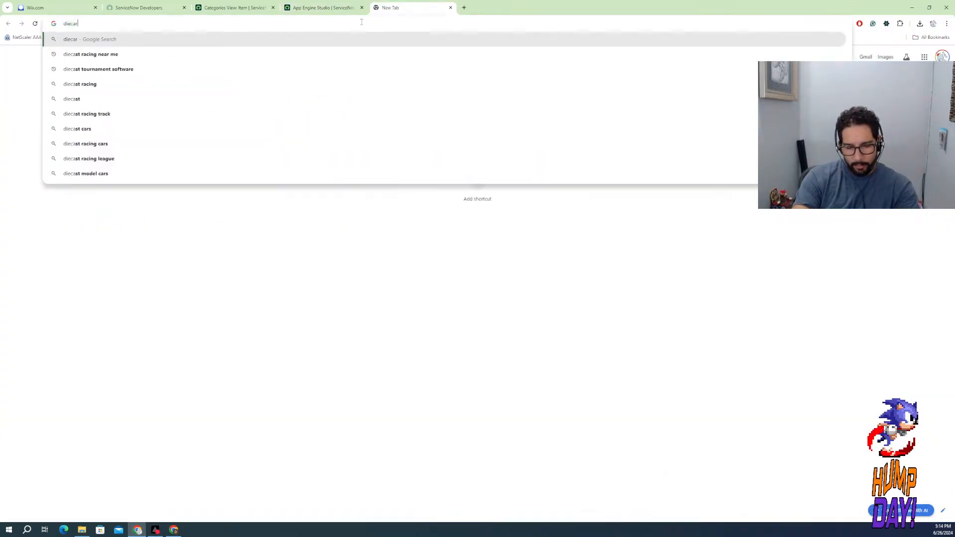
text(s )
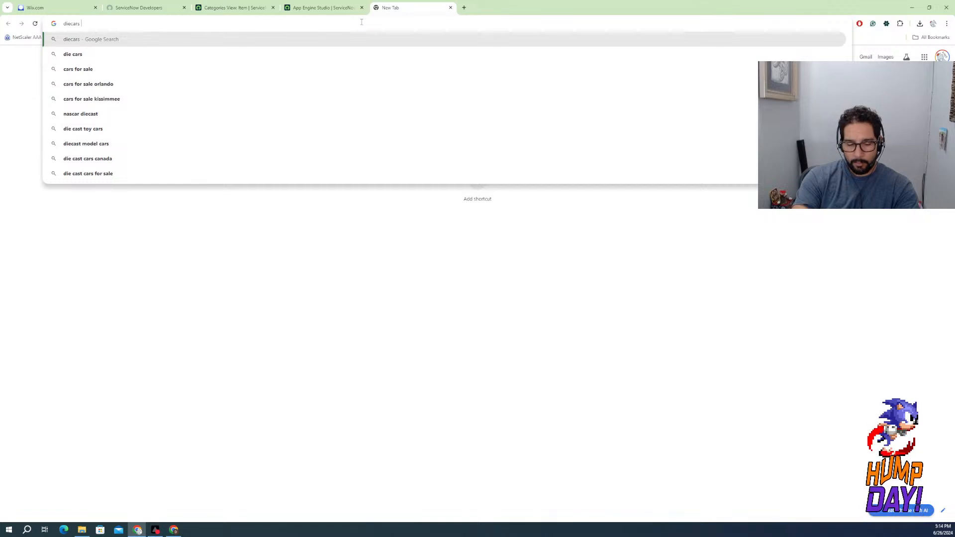
text(manuf)
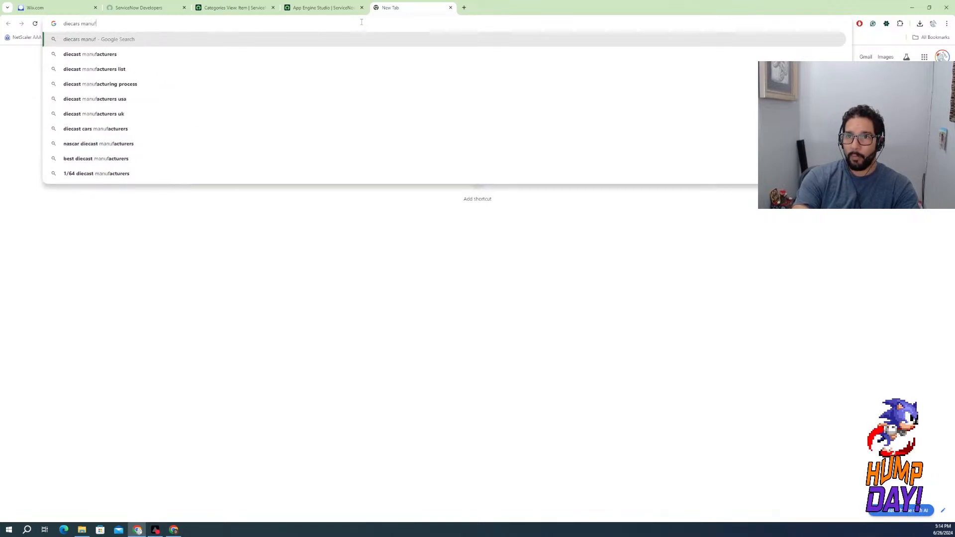
key(Down)
key(Down)
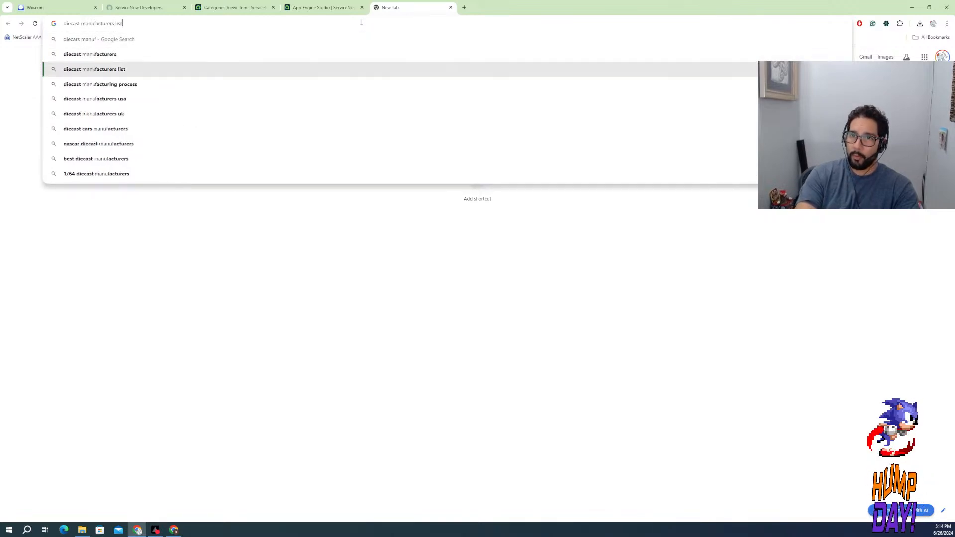
key(Return)
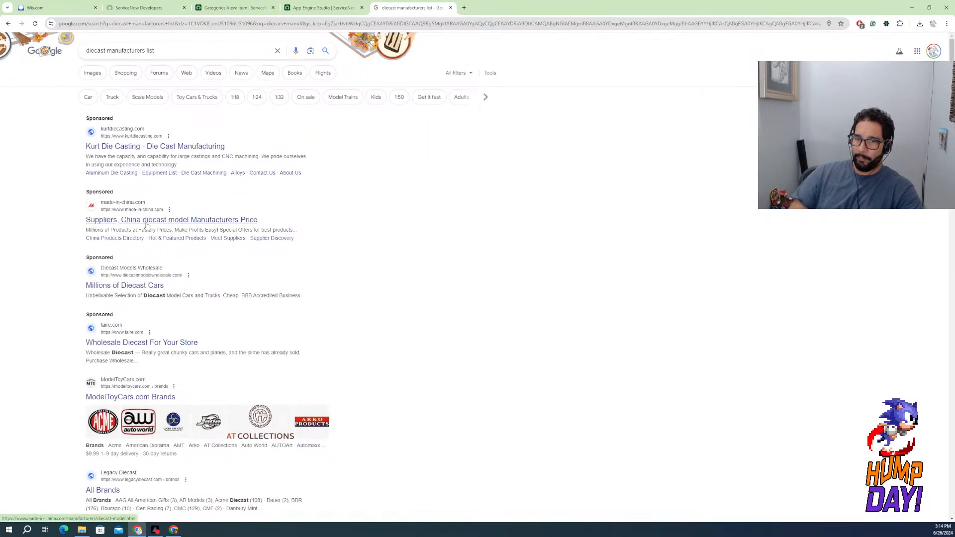
Open Legacy Diecast's All Brands page from the search results and examine the brands, including those under H
scroll(149, 314, down, 2)
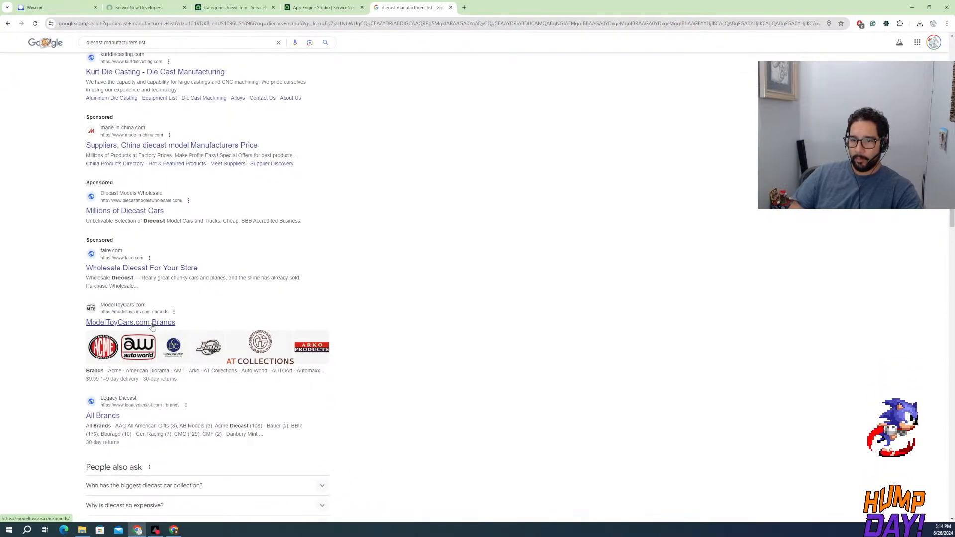
click(111, 418)
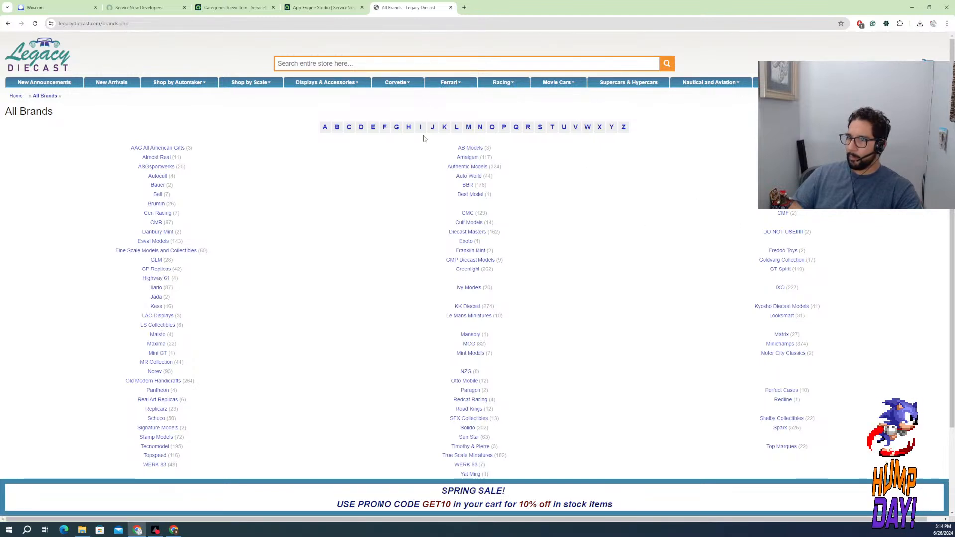
click(408, 127)
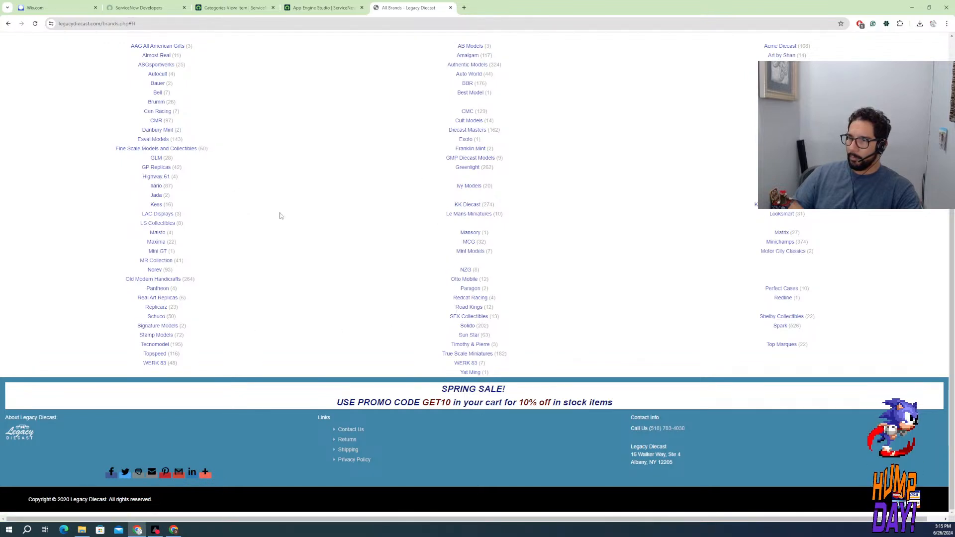
scroll(562, 280, up, 3)
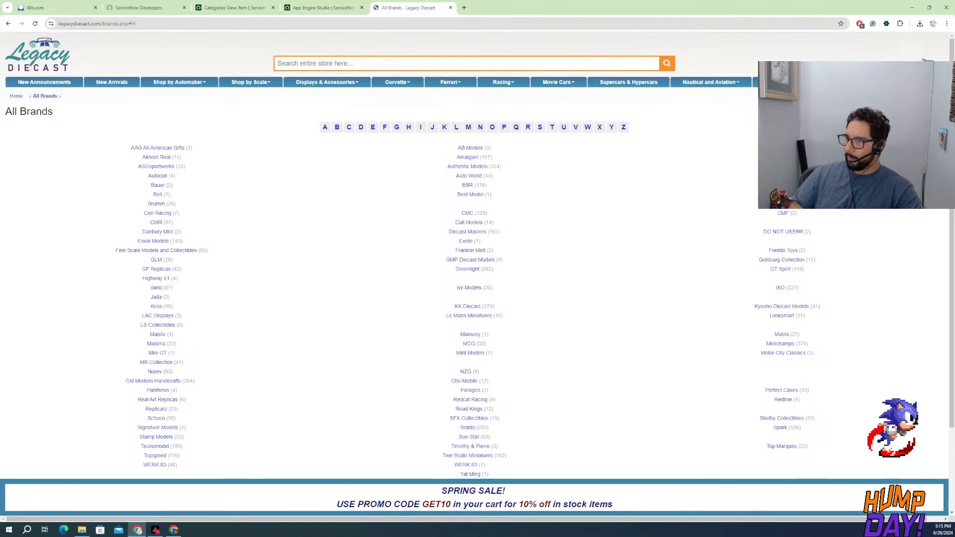
Open the Amalgam brand and view the product photos of the red 1974 Lamborghini Countach LP400 in 1:8 scale
click(468, 158)
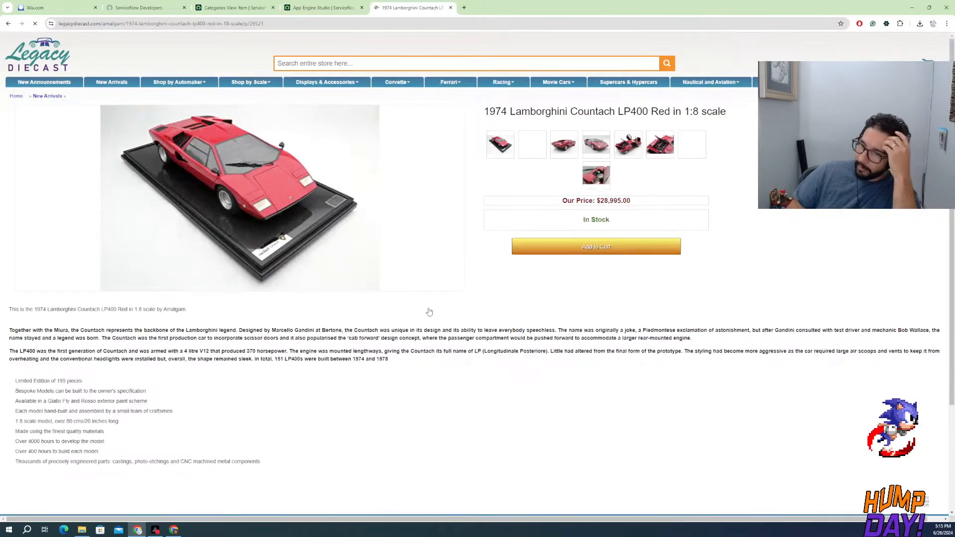
click(570, 152)
click(584, 145)
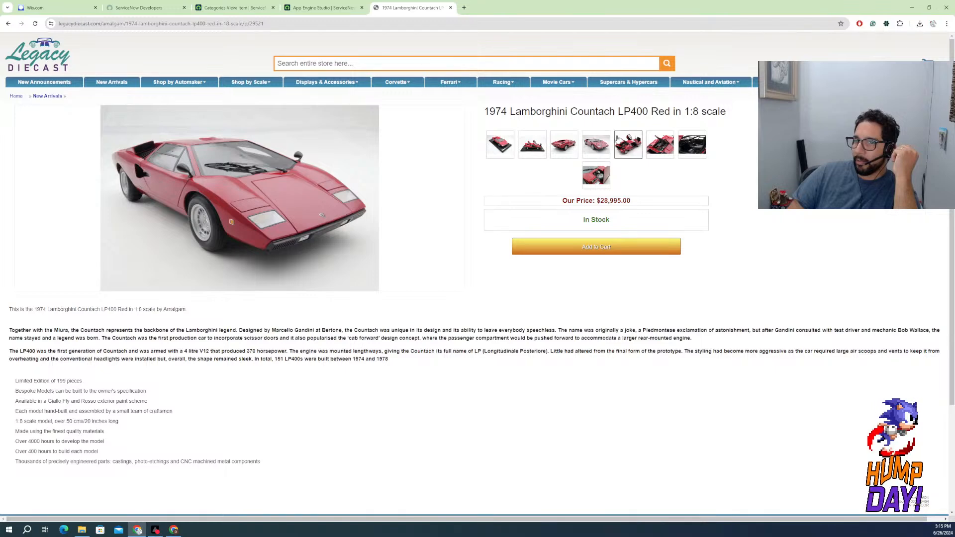
click(636, 148)
click(661, 149)
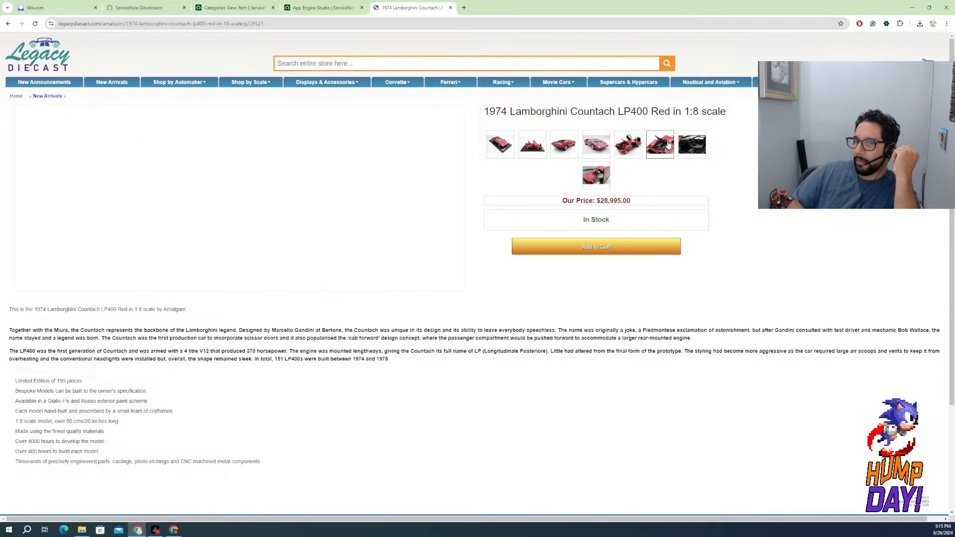
click(596, 175)
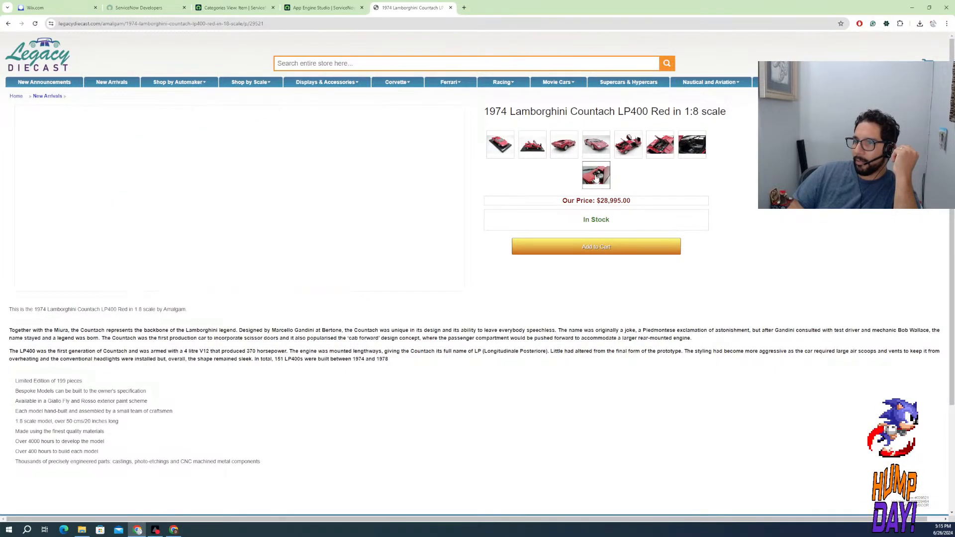
mouse_move(82, 115)
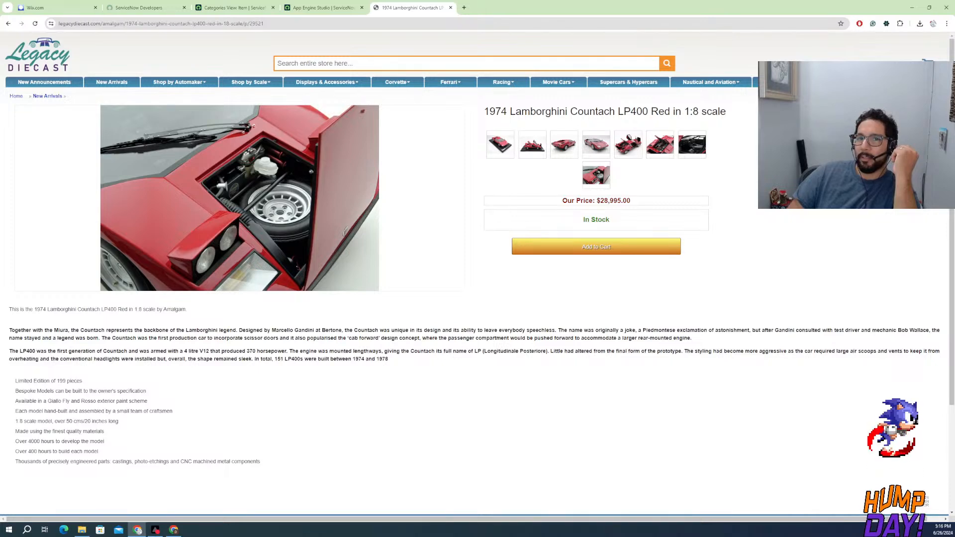
Return to the Amalgam listing and browse its 1:12 and 1:8 models, then the store-wide 1:64 and 1:8 scale categories
click(8, 23)
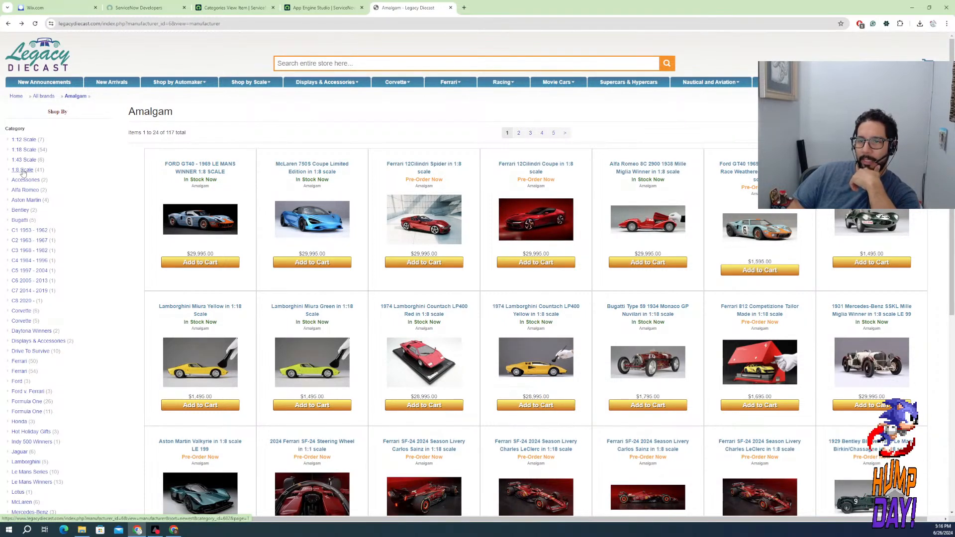
click(29, 141)
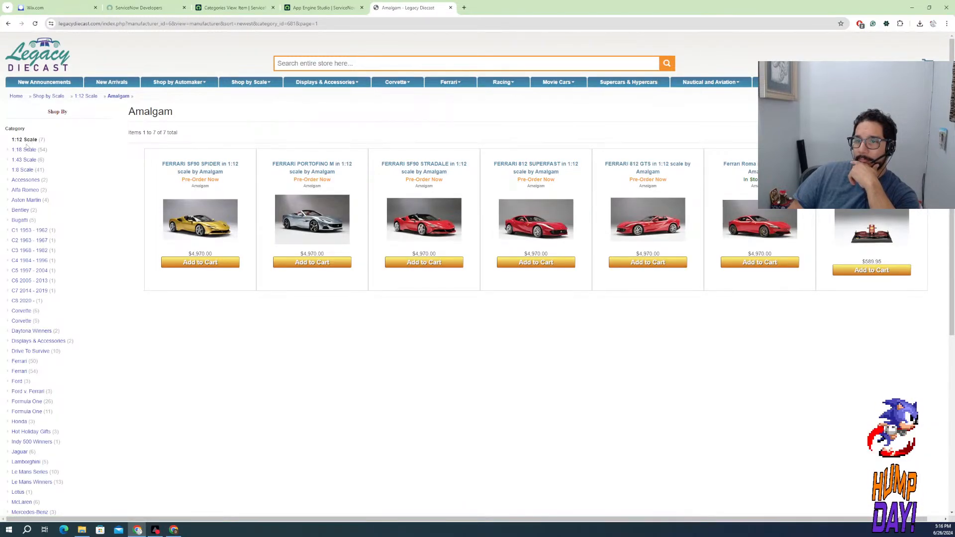
click(23, 170)
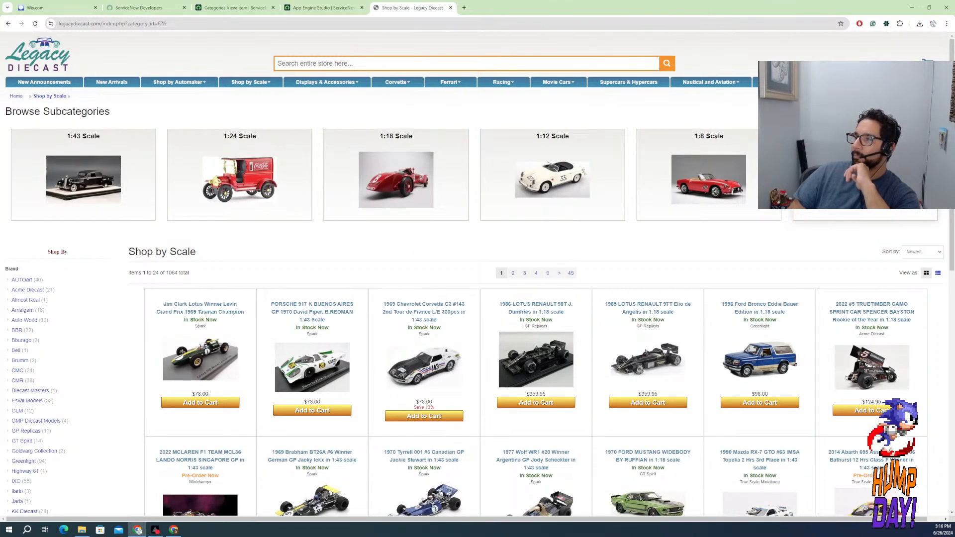
click(866, 180)
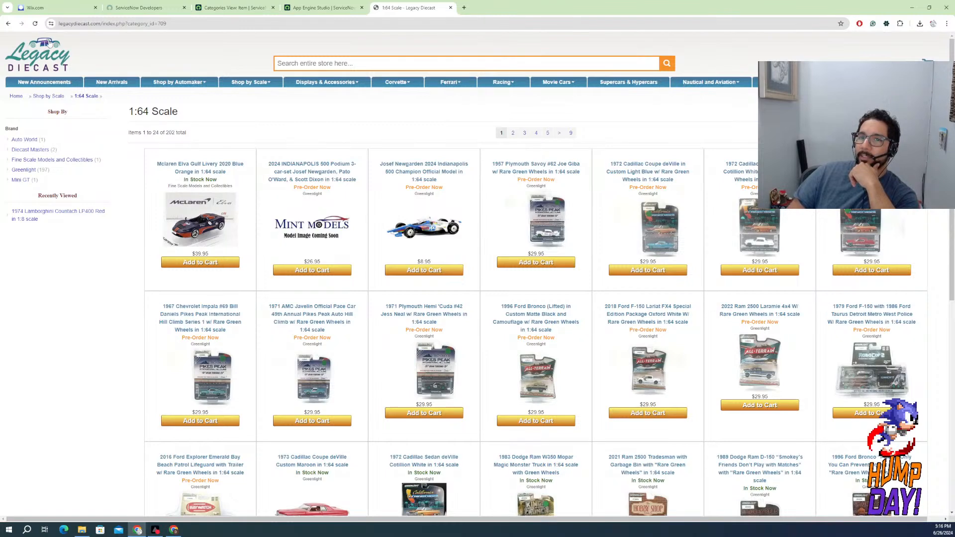
mouse_move(252, 83)
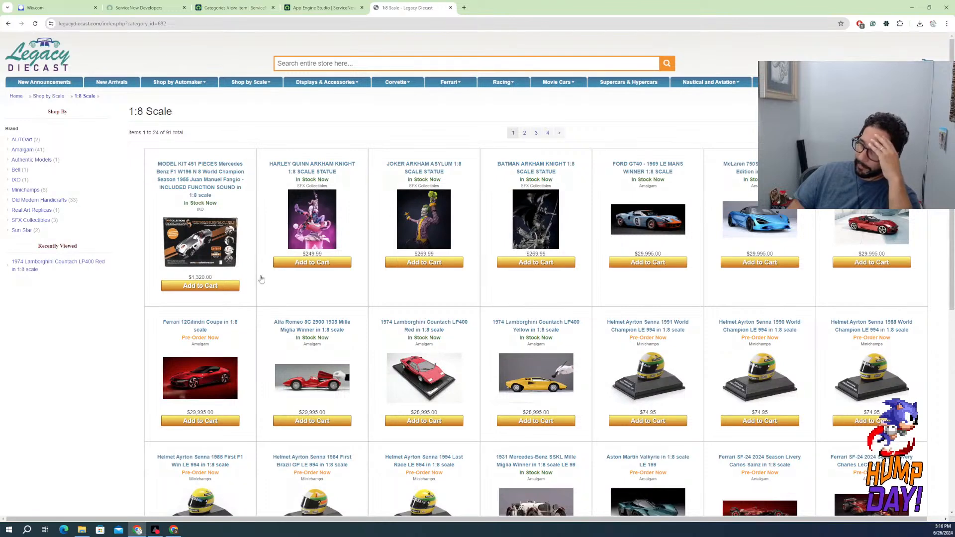
Open the Alfa Romeo 8C 2900 1938 Mille Miglia Winner in 1:8 scale and view its product photos and price
click(336, 379)
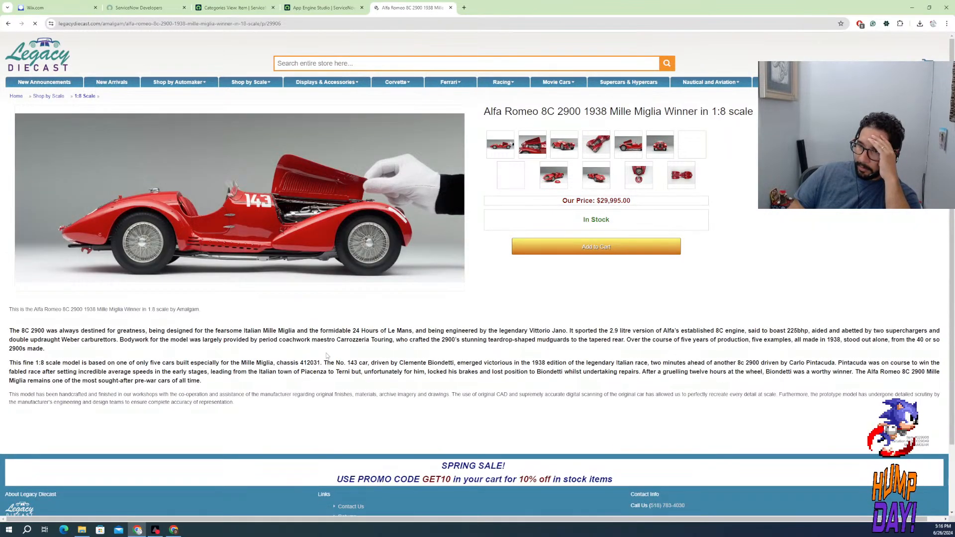
click(551, 177)
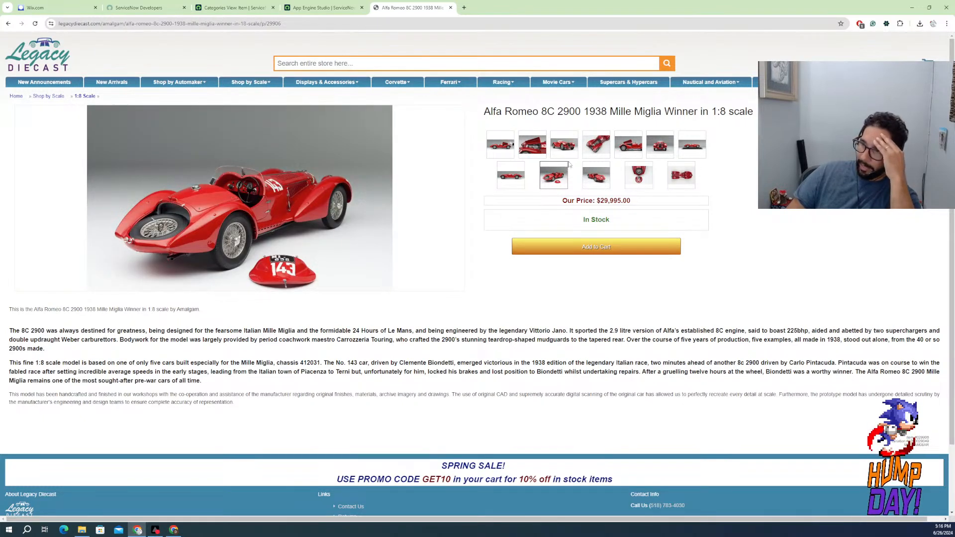
click(601, 144)
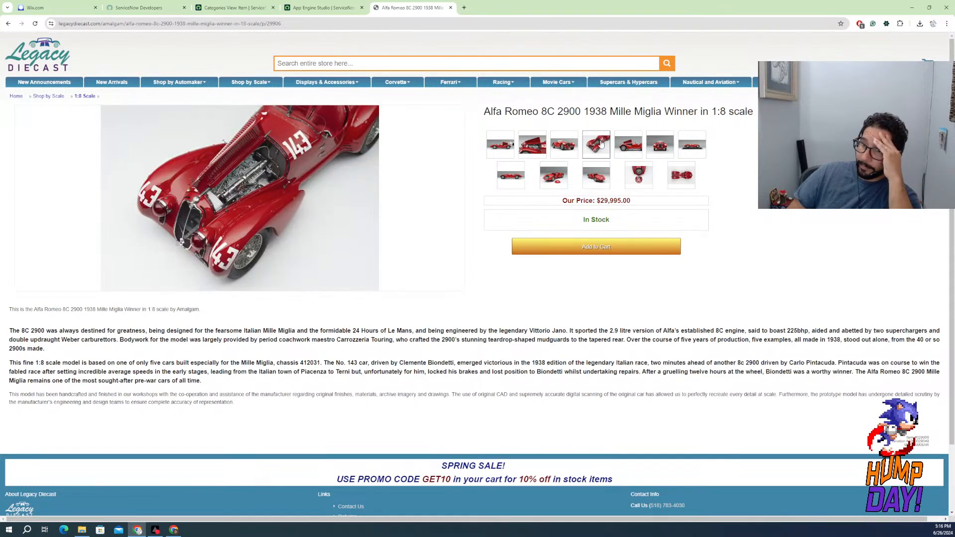
click(655, 149)
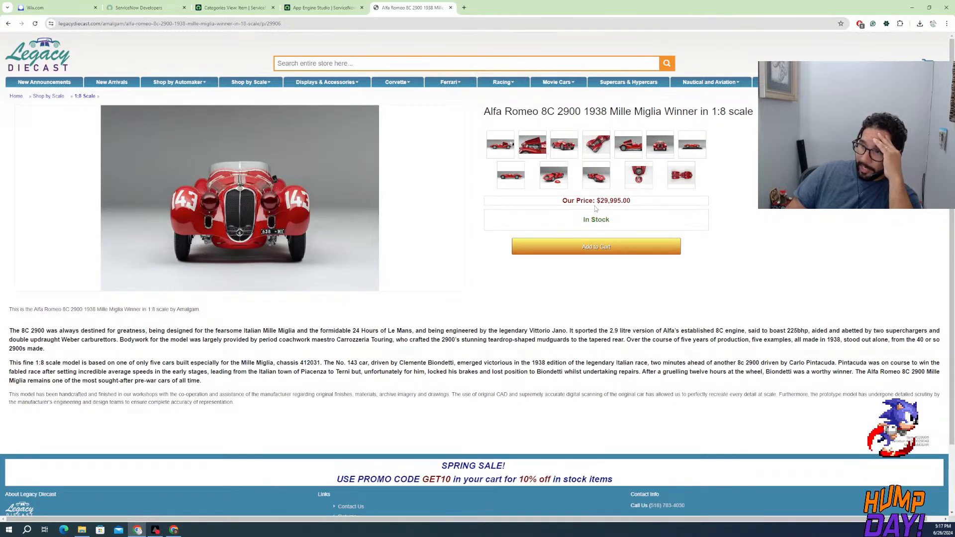
drag(600, 200, 631, 200)
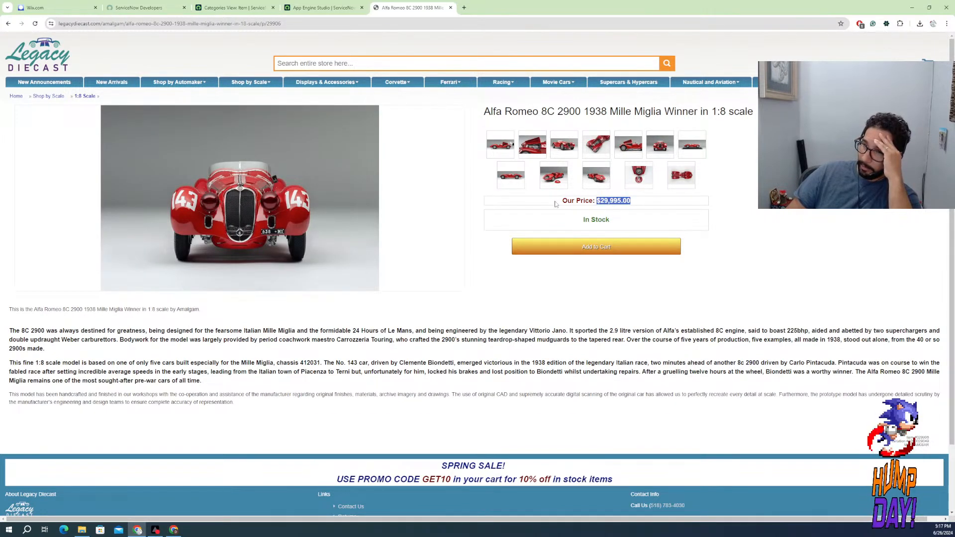
click(511, 175)
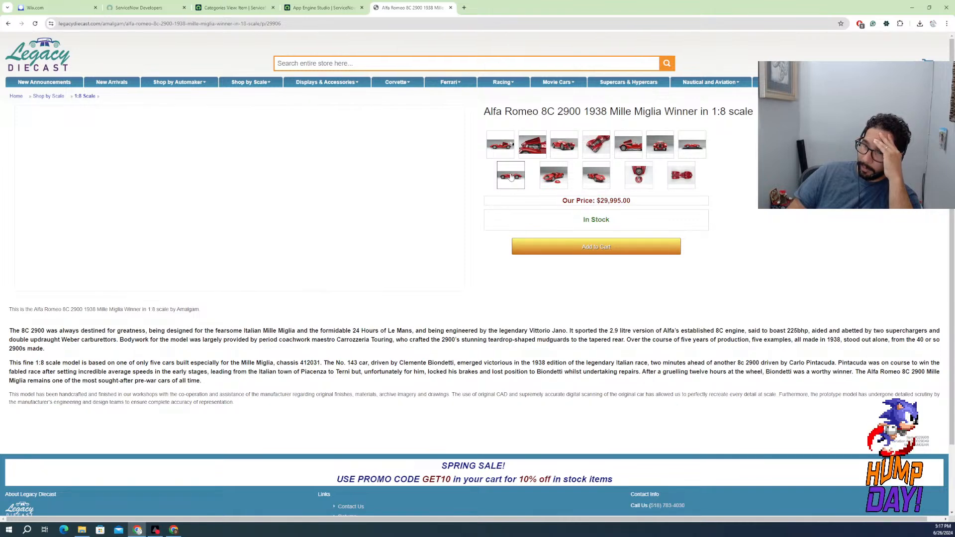
Switch back to App Engine Studio and map the new choice question to the Color field on the table
click(337, 8)
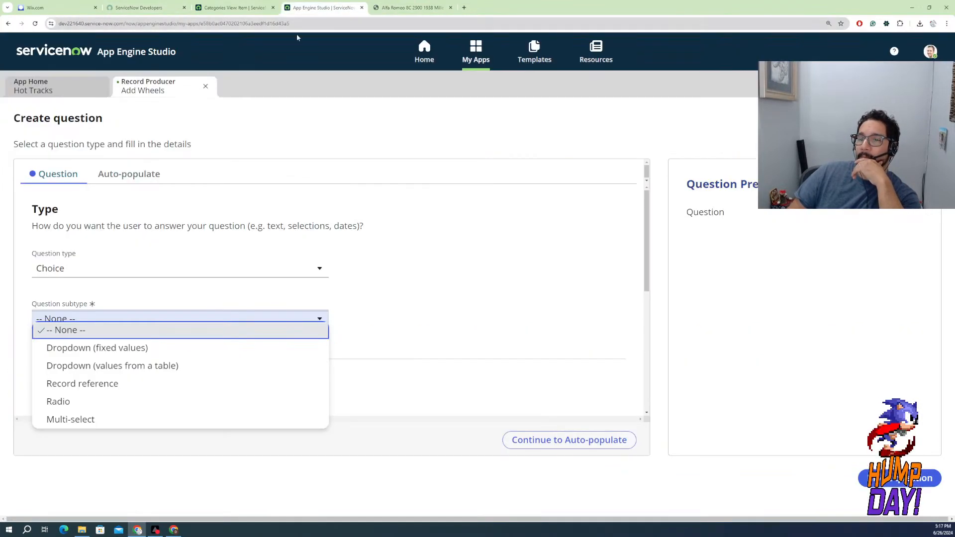
click(429, 288)
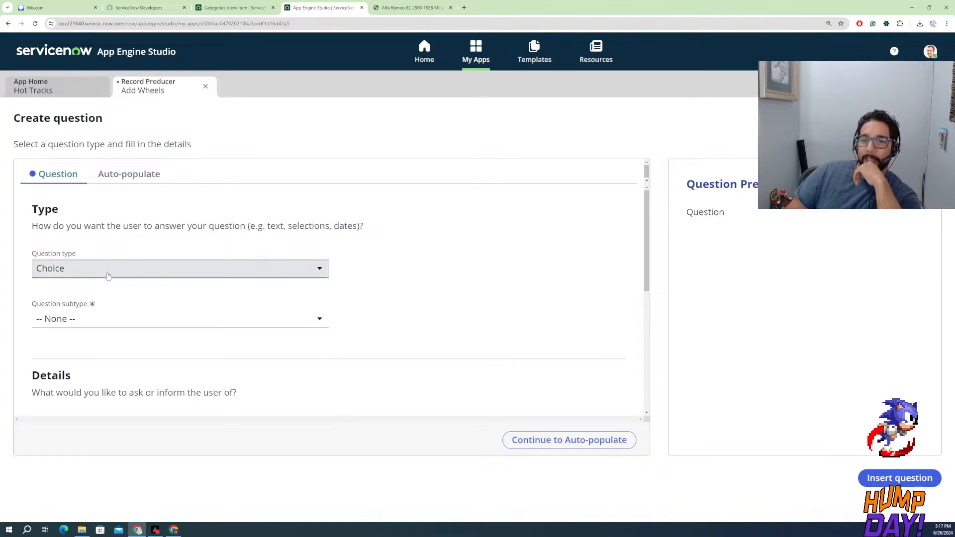
scroll(83, 353, down, 3)
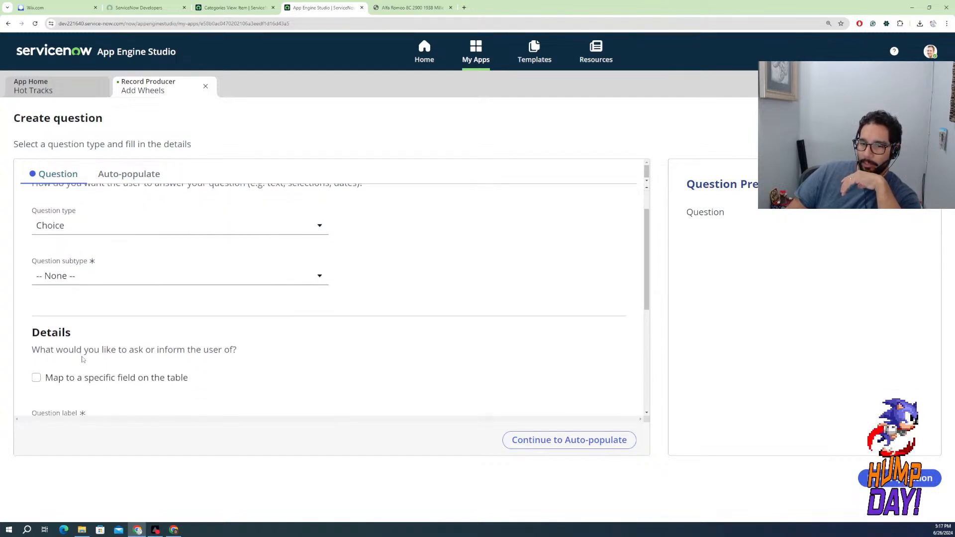
click(36, 271)
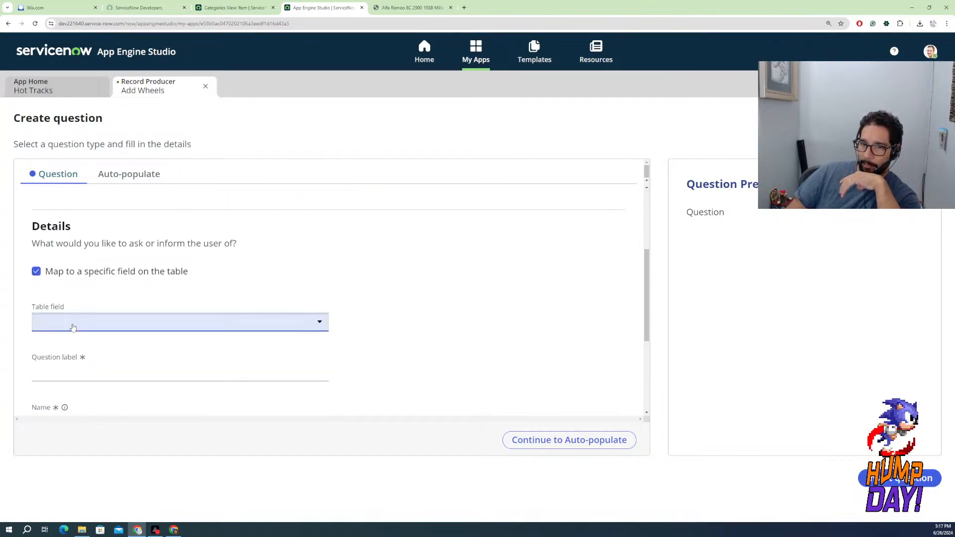
click(71, 325)
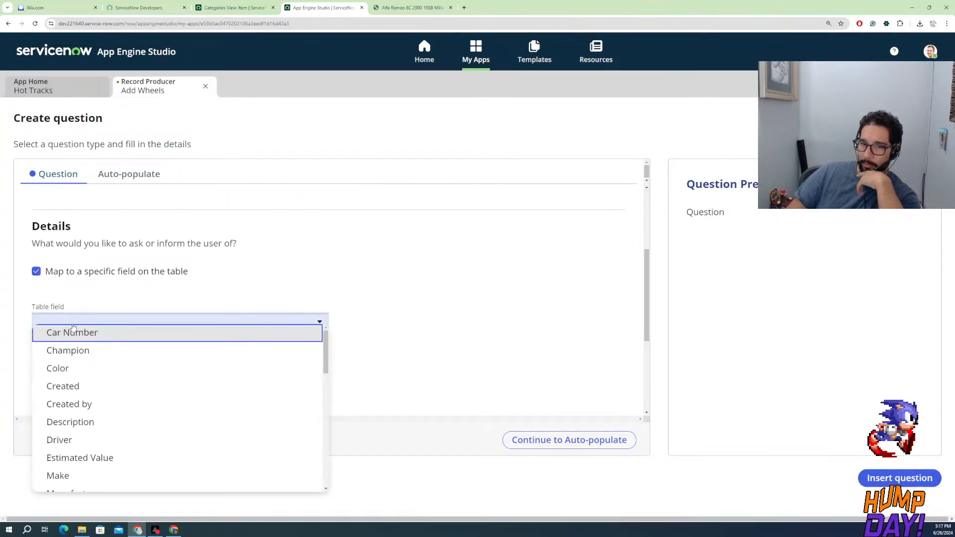
click(74, 377)
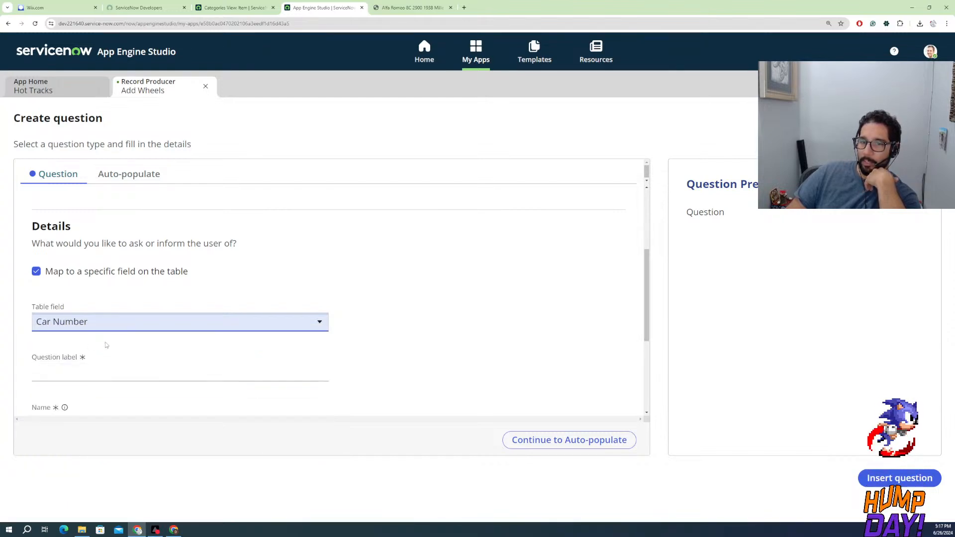
click(81, 323)
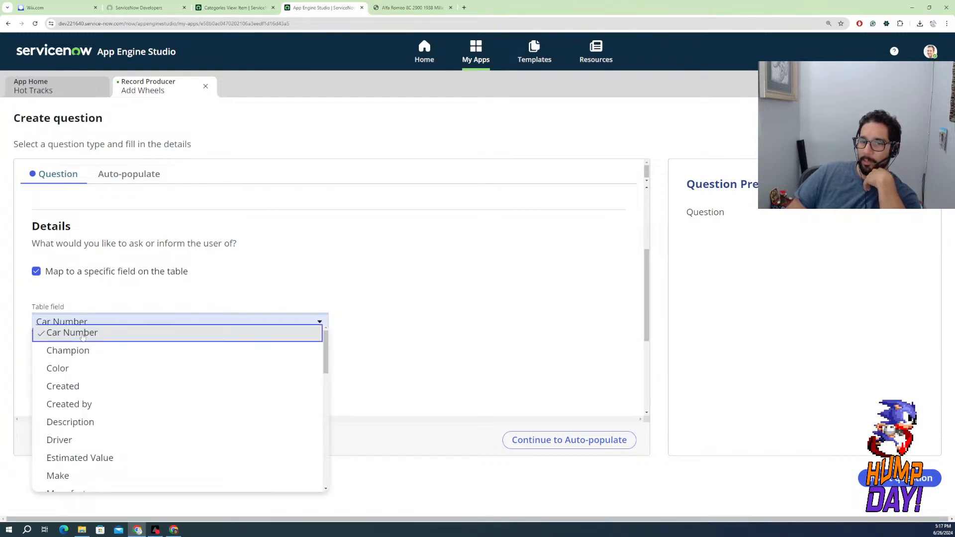
click(73, 368)
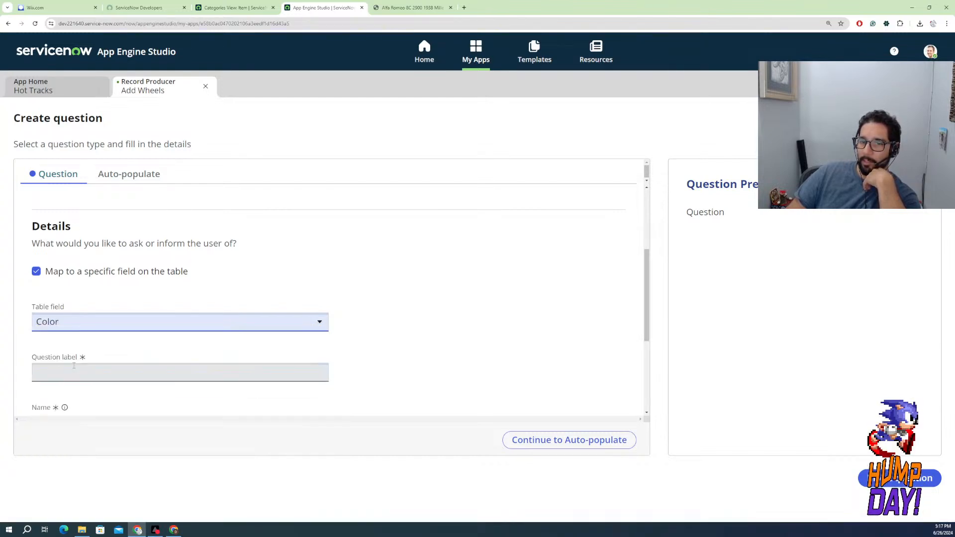
click(121, 366)
scroll(149, 329, up, 3)
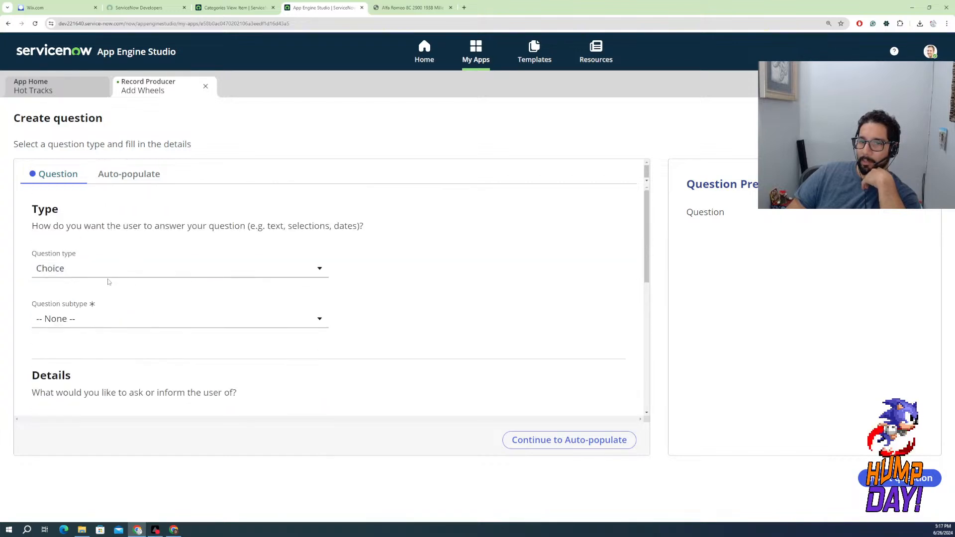
click(90, 276)
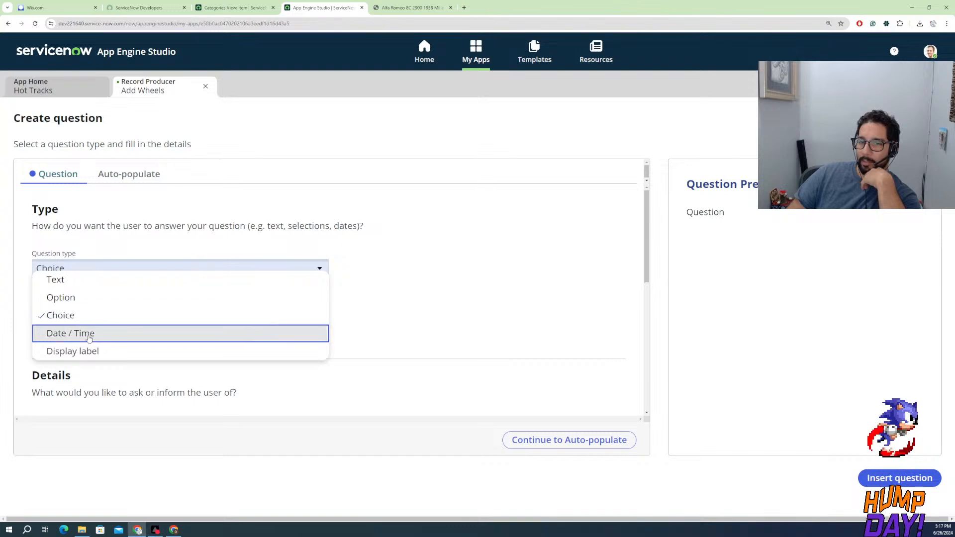
click(237, 8)
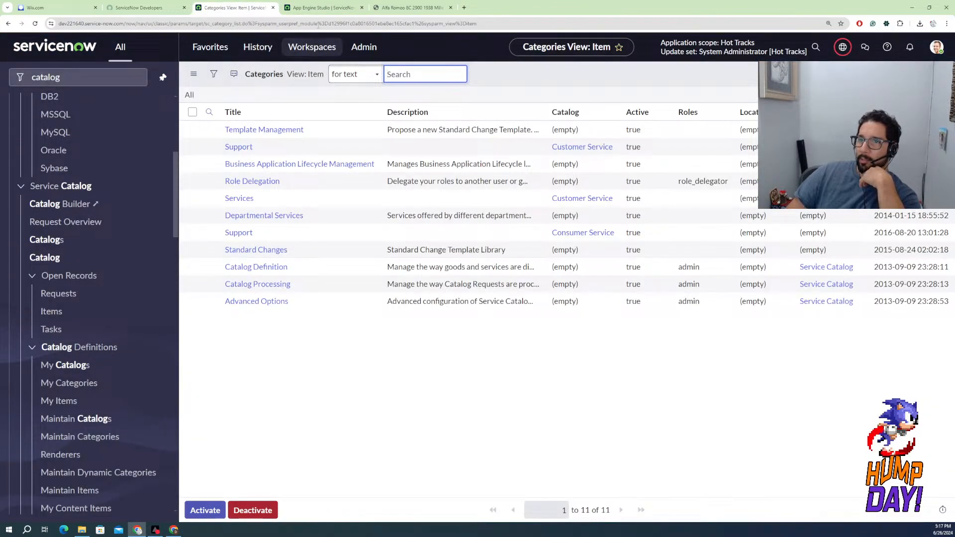
click(155, 10)
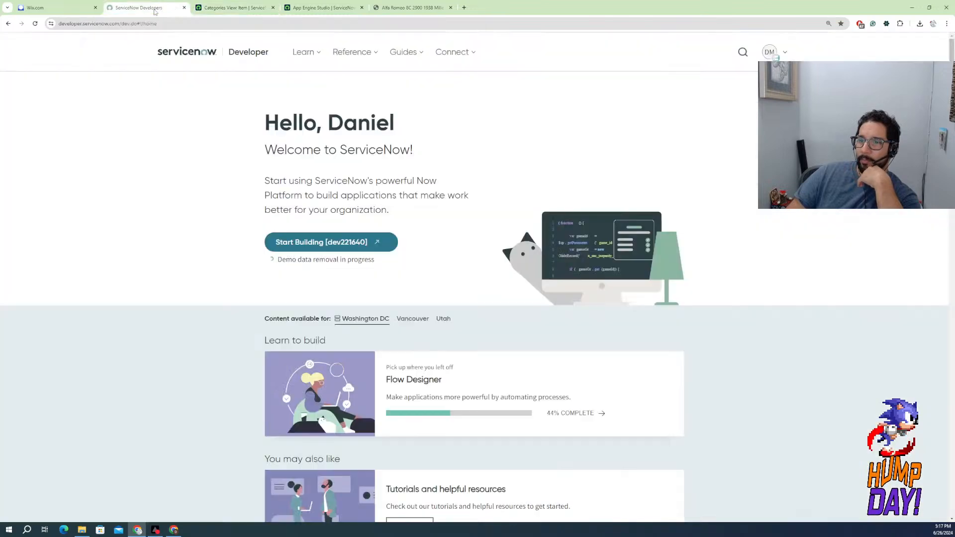
click(311, 8)
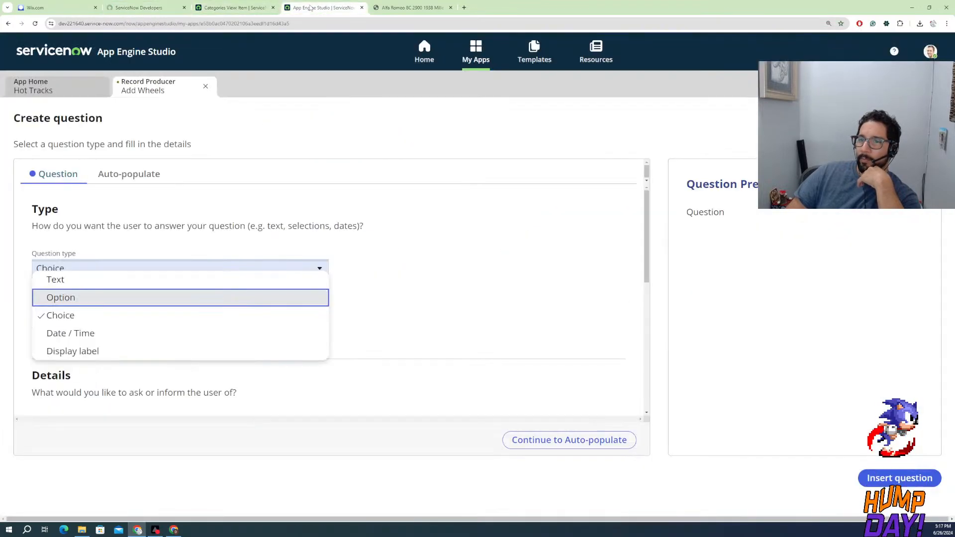
Open the Wheels table from the Hot Tracks app's data and show its form layout
click(70, 89)
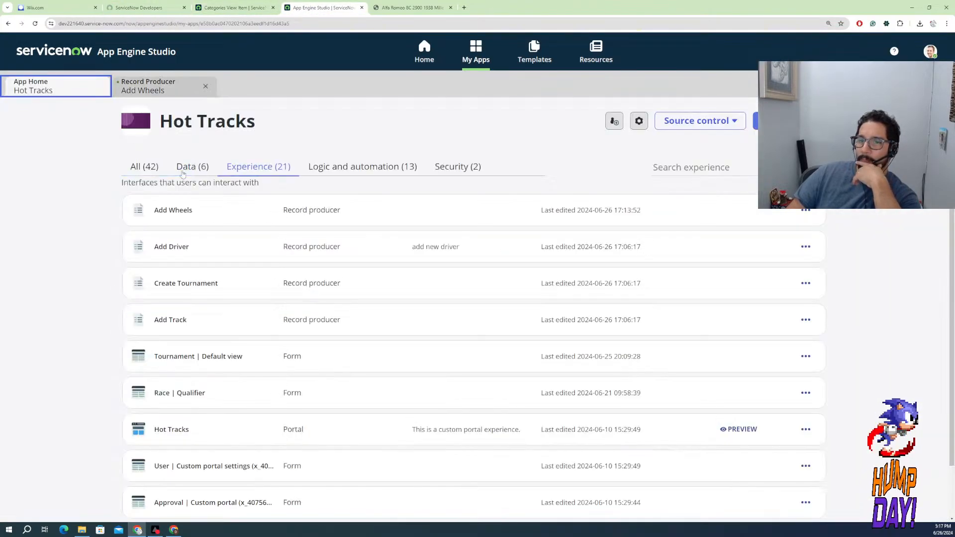
click(192, 166)
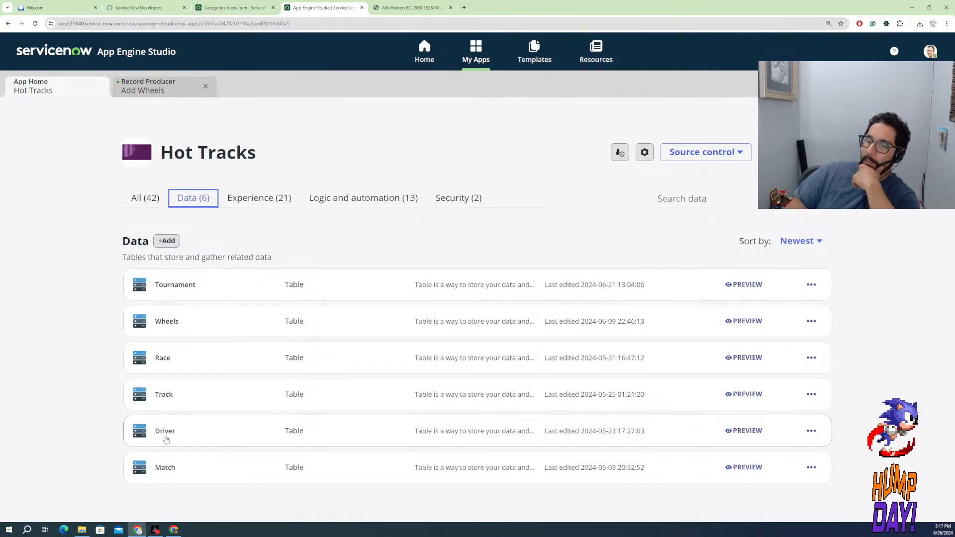
click(168, 325)
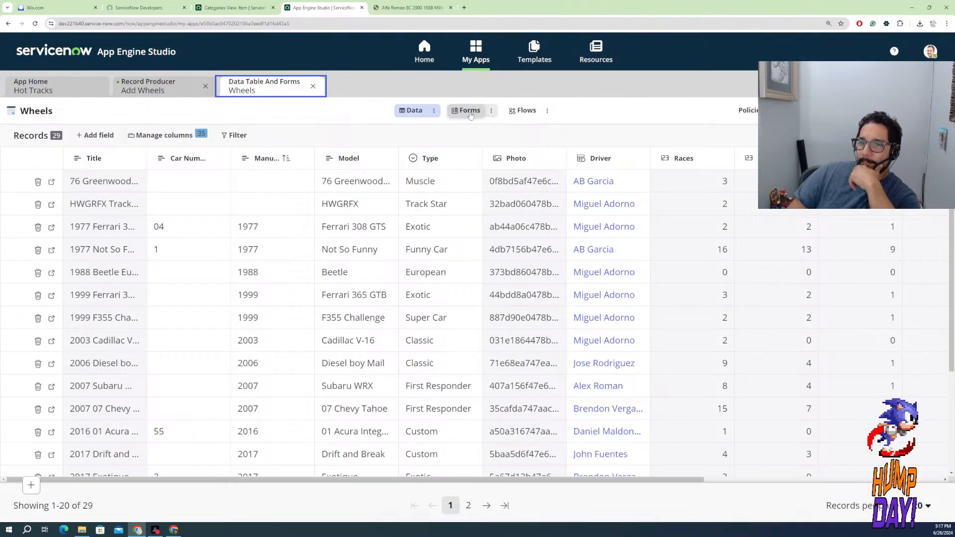
click(468, 111)
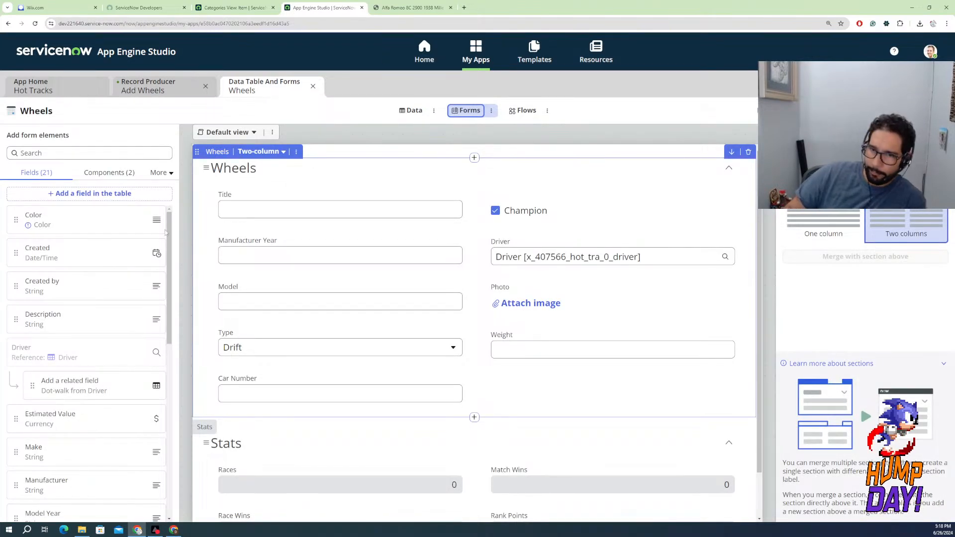
Add Color and Description below Weight, and Estimated Value below Car Number, in the Wheels section of the form
click(29, 226)
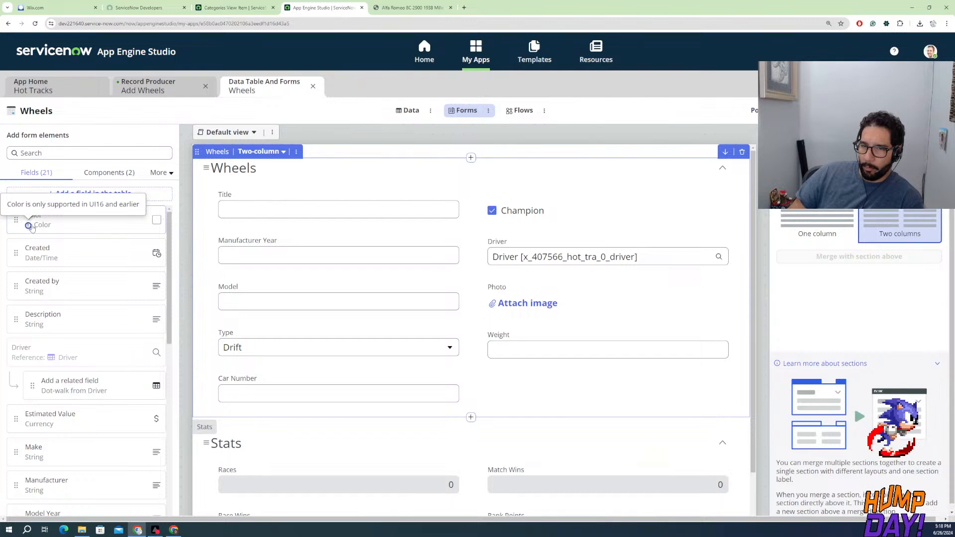
drag(65, 229, 650, 363)
drag(559, 377, 560, 381)
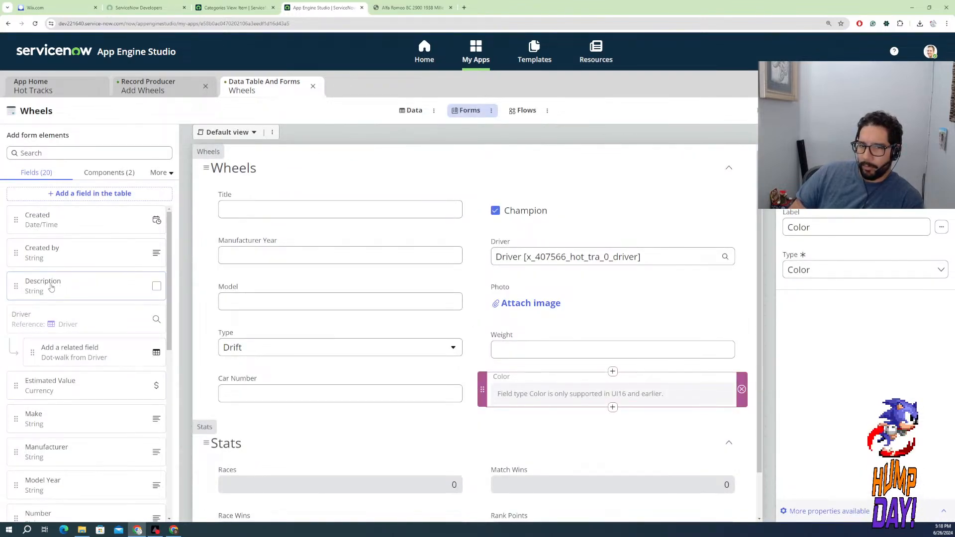
drag(54, 284, 539, 424)
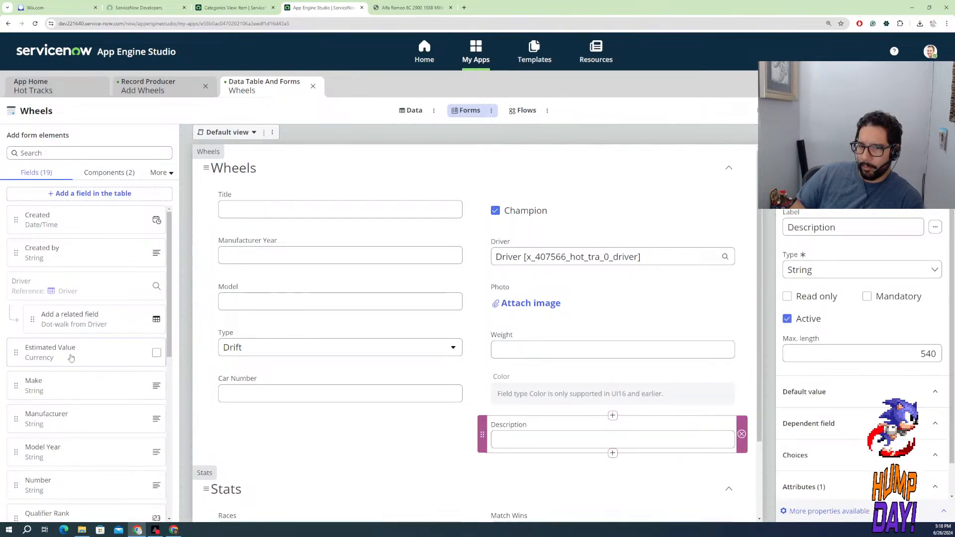
drag(63, 366, 274, 436)
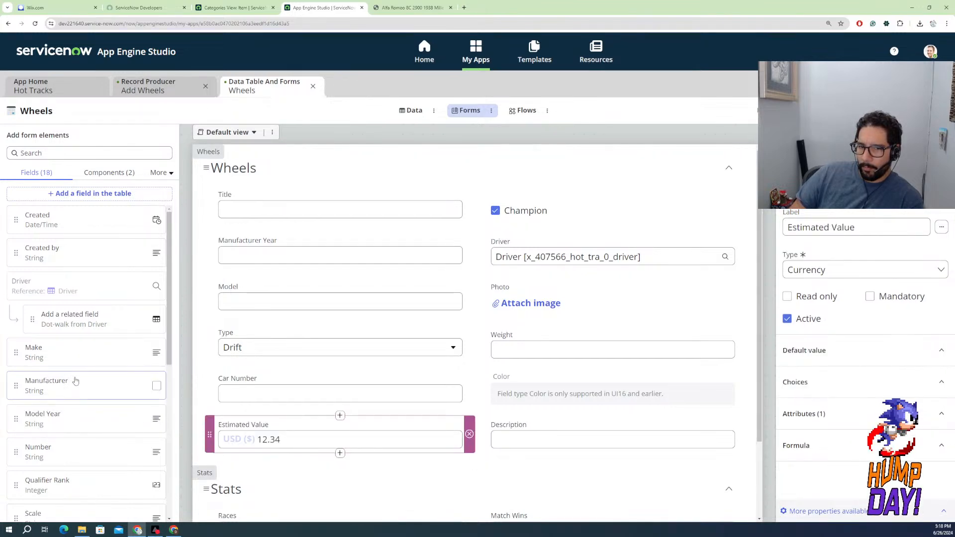
Add Manufacturer, Model Year and Make, in that order, between Manufacturer Year and Model on the Wheels form
drag(73, 355, 262, 285)
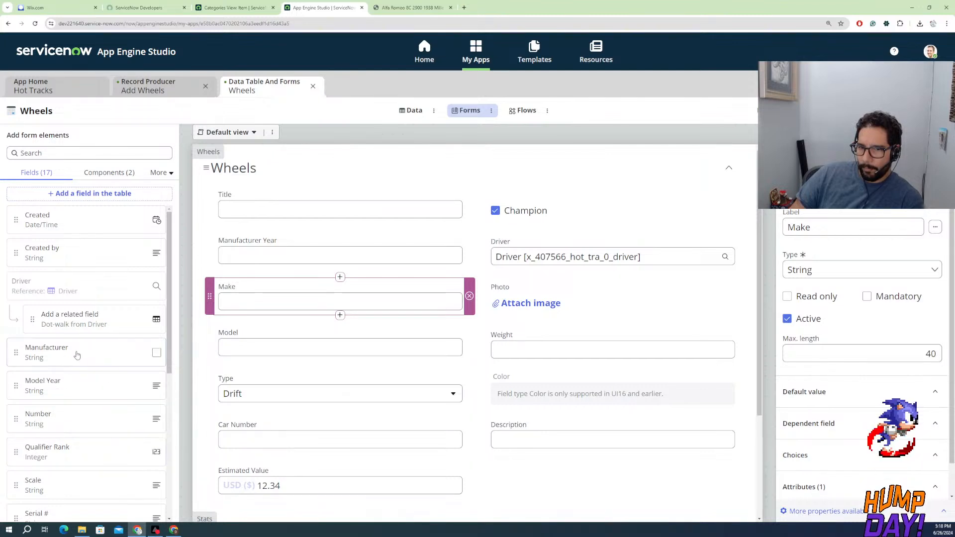
drag(90, 354, 282, 298)
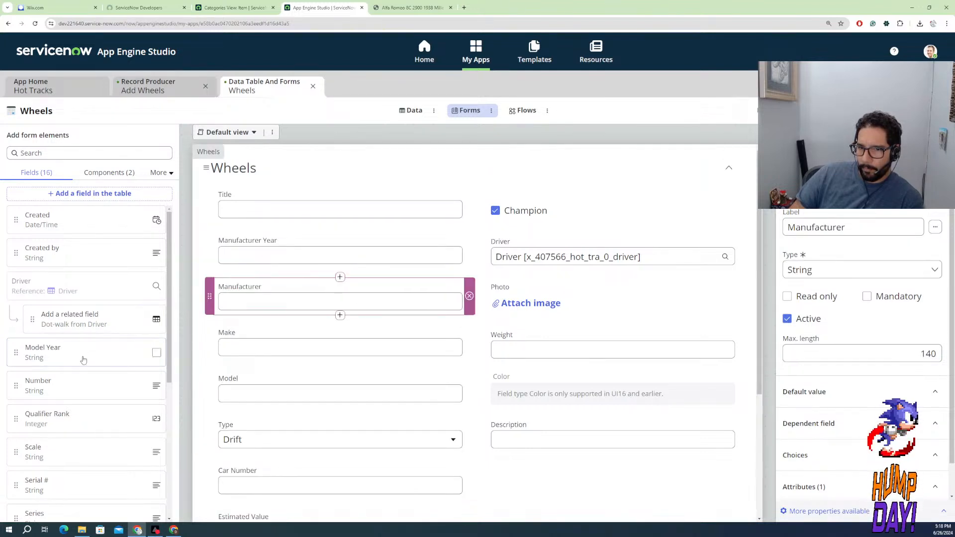
drag(50, 355, 279, 348)
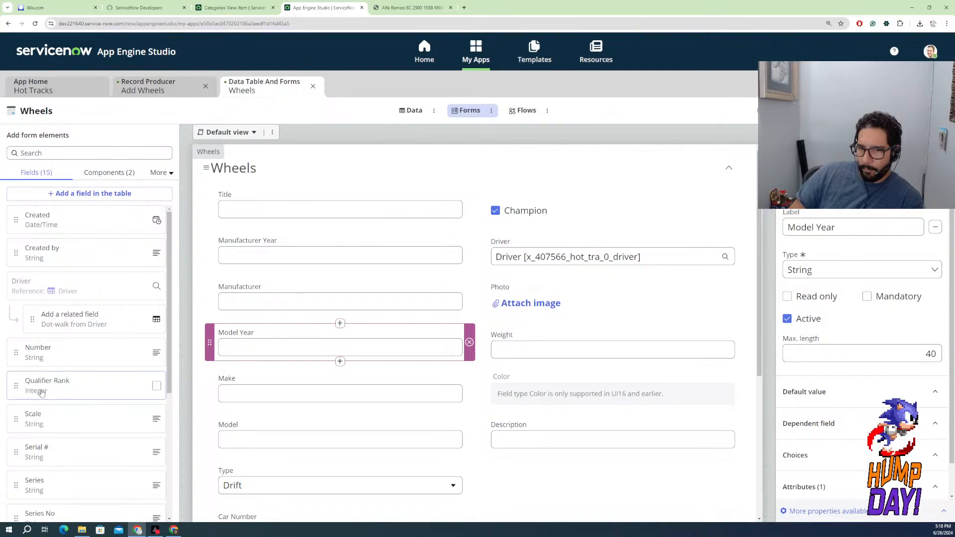
Add Series, Series No, Serial # and Scale between Manufacturer Year and Manufacturer, and State above Champion, on the Wheels form
scroll(62, 395, down, 2)
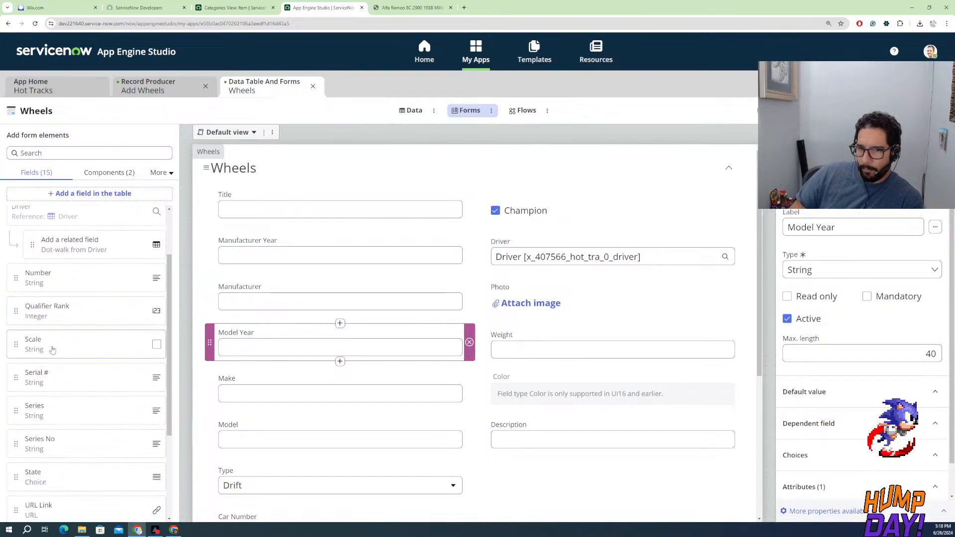
drag(46, 348, 233, 312)
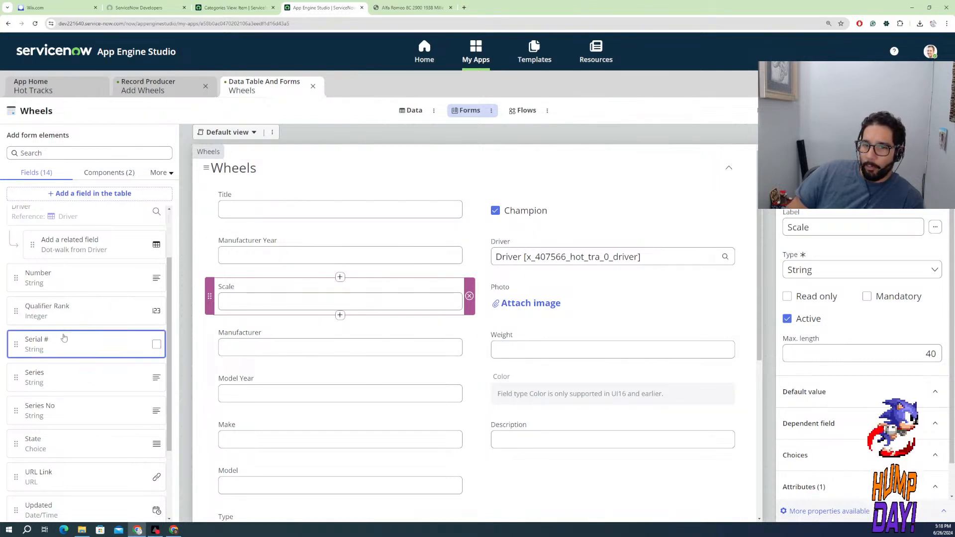
drag(61, 336, 306, 280)
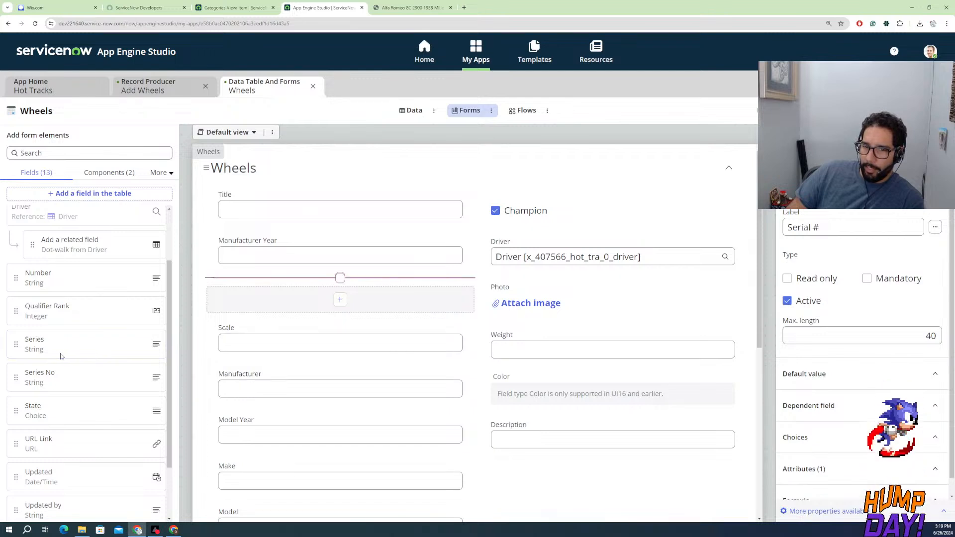
drag(97, 355, 291, 277)
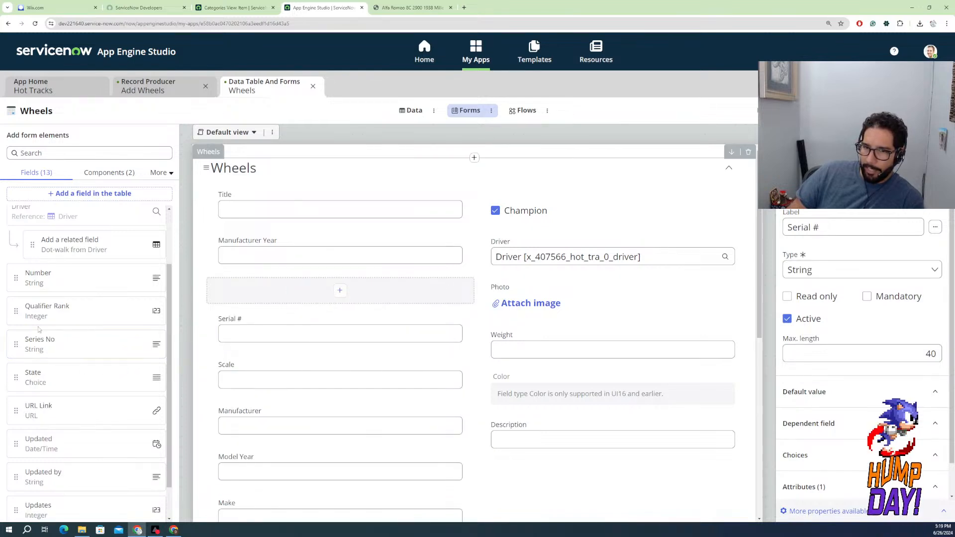
drag(45, 351, 259, 325)
drag(34, 343, 542, 214)
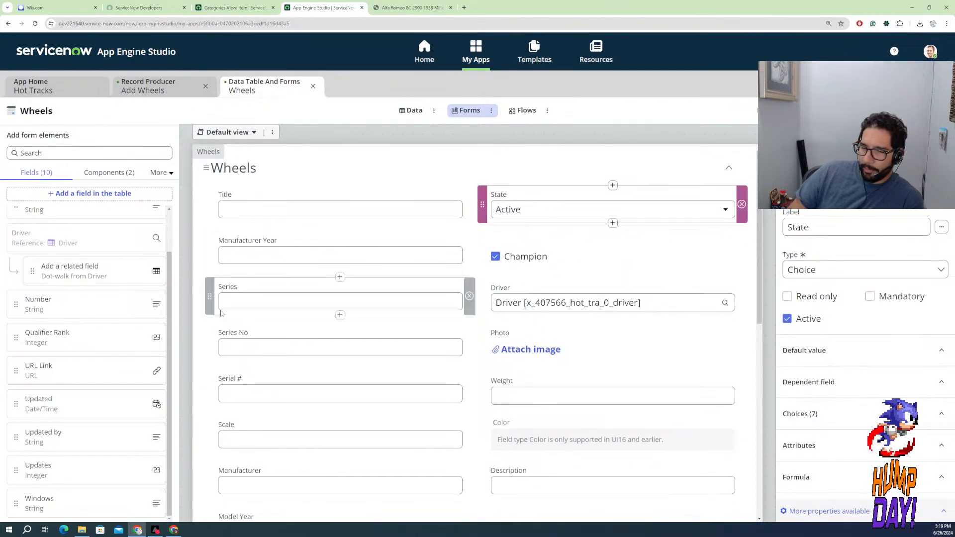
Add URL Link between Photo and Weight, and Windows between Serial # and Scale, on the Wheels form, and save the form
drag(76, 379, 589, 379)
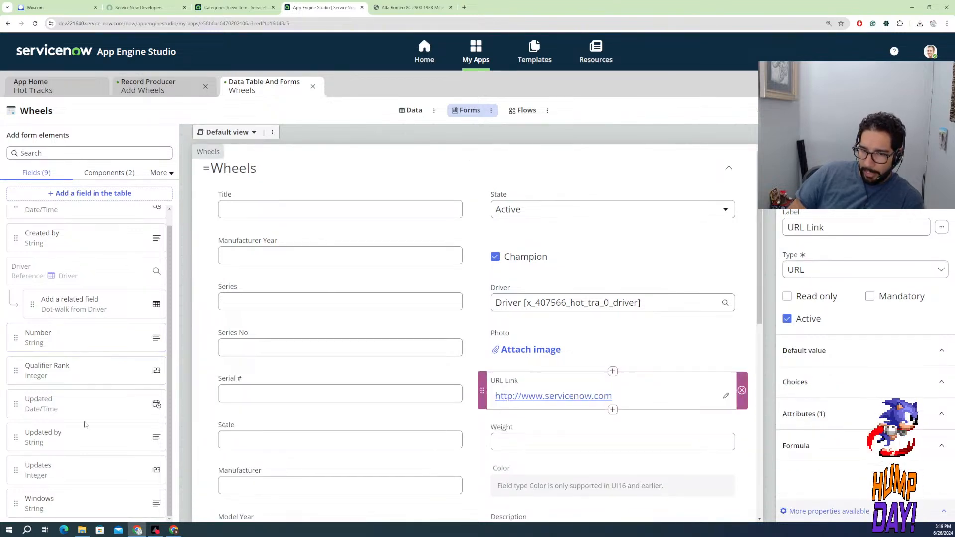
drag(59, 510, 249, 429)
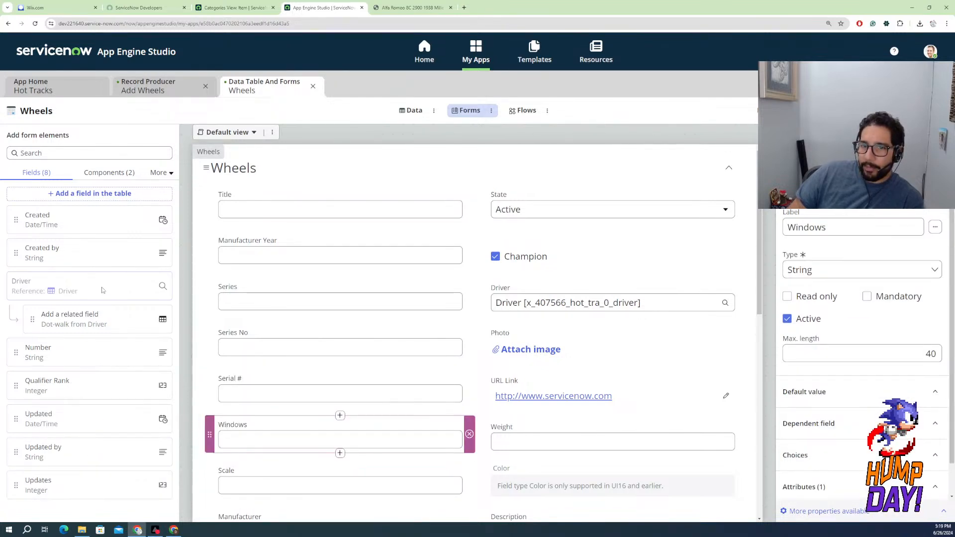
click(113, 173)
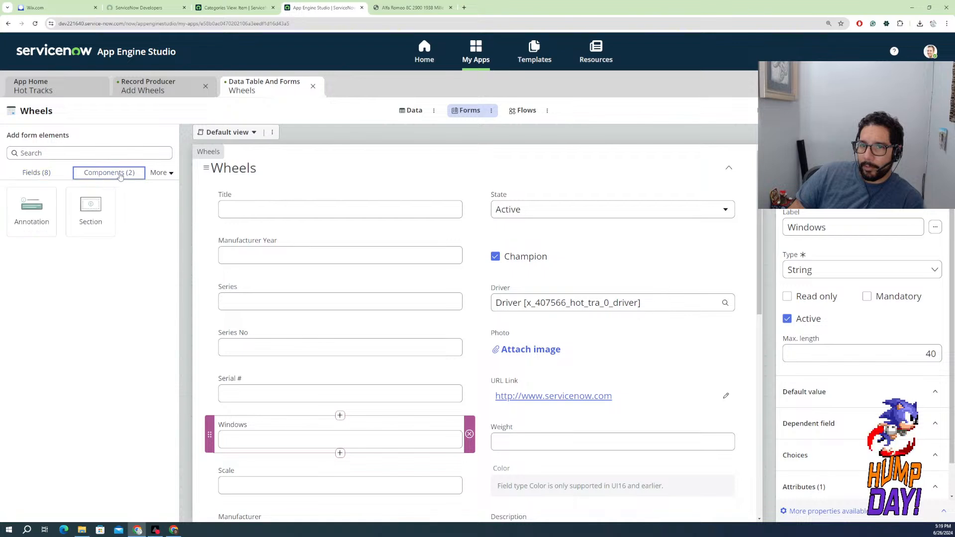
click(159, 173)
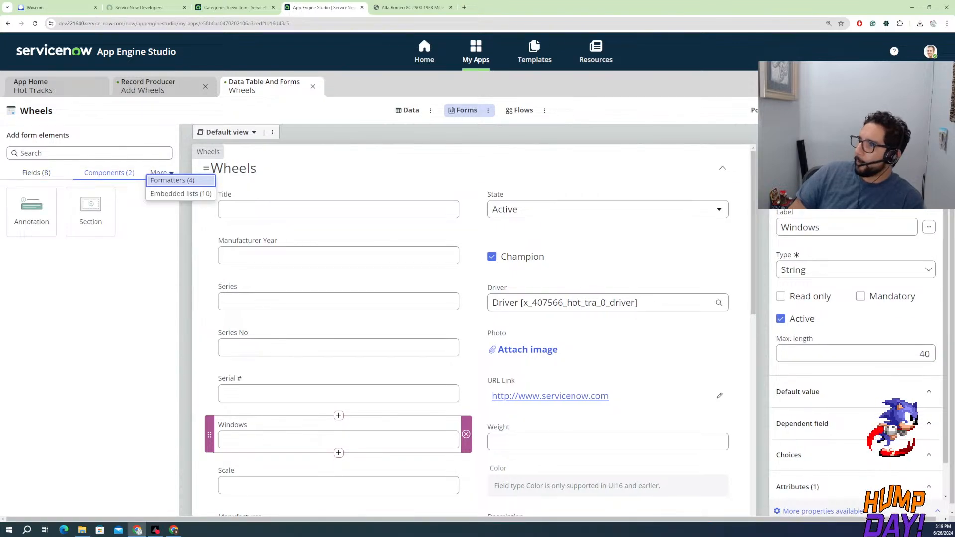
click(928, 110)
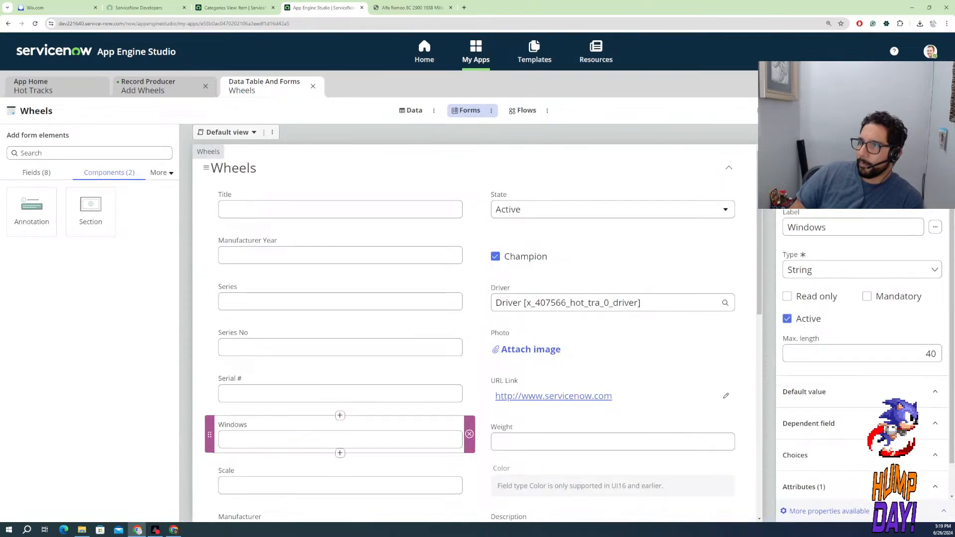
Preview the Wheels form and open the preview as a new Wheels record in its own browser tab
click(872, 110)
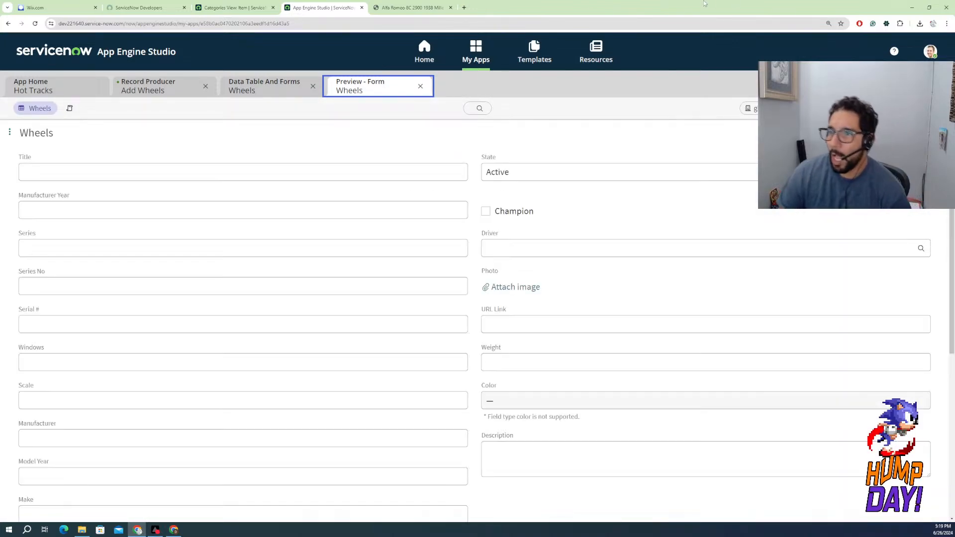
click(513, 398)
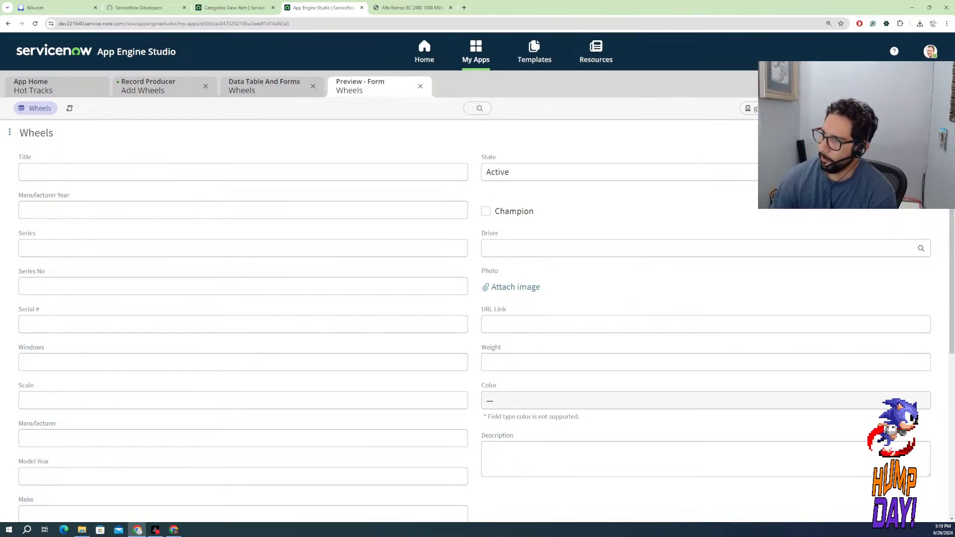
click(923, 108)
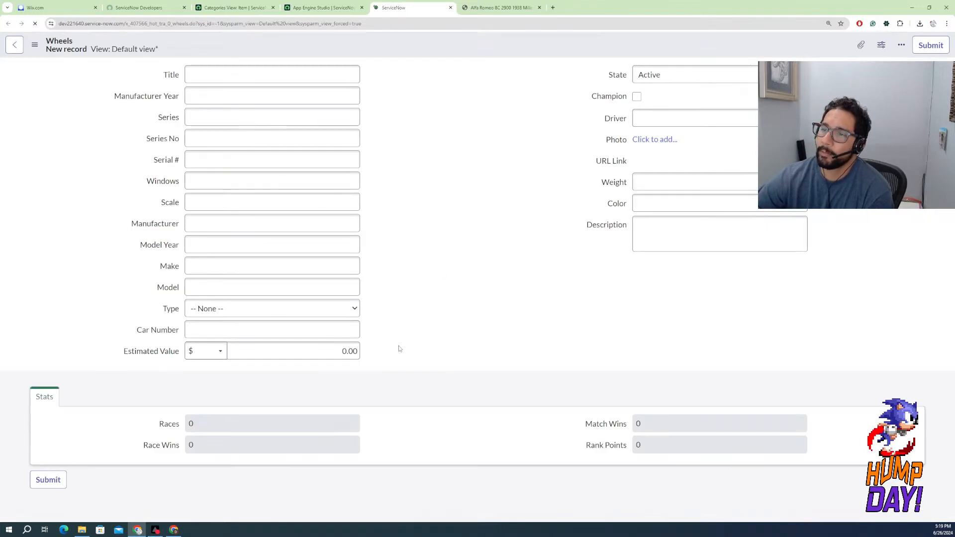
Test the Color field of the new Wheels record with the color names red and gold
click(637, 200)
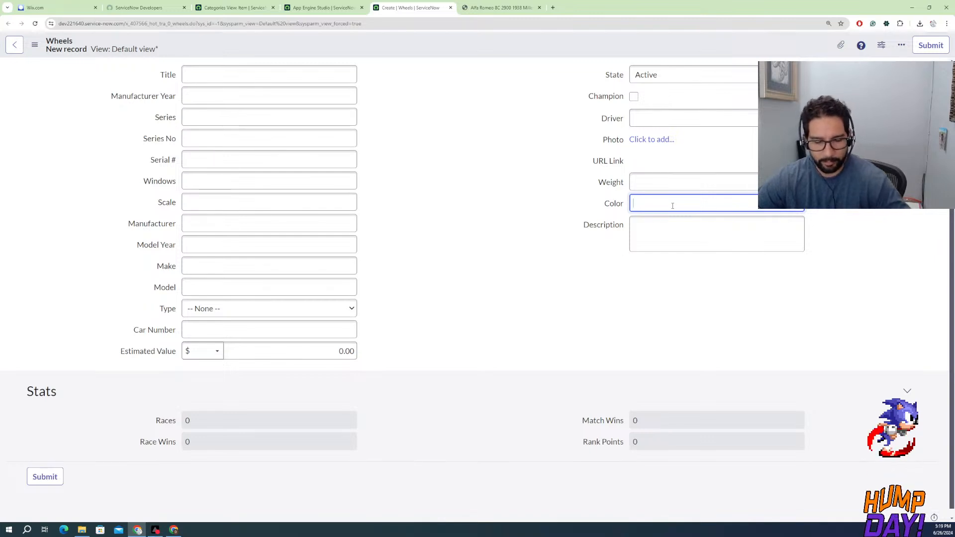
text(red)
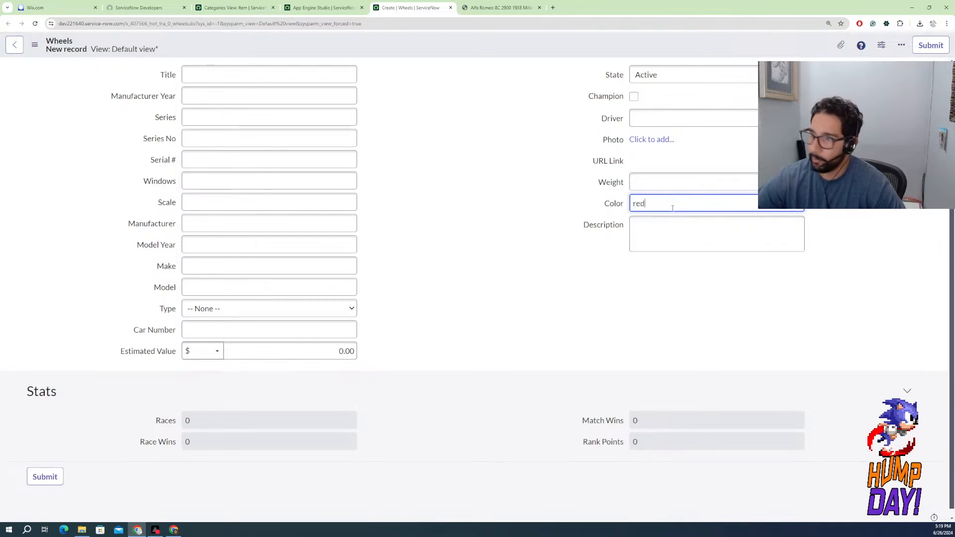
click(629, 309)
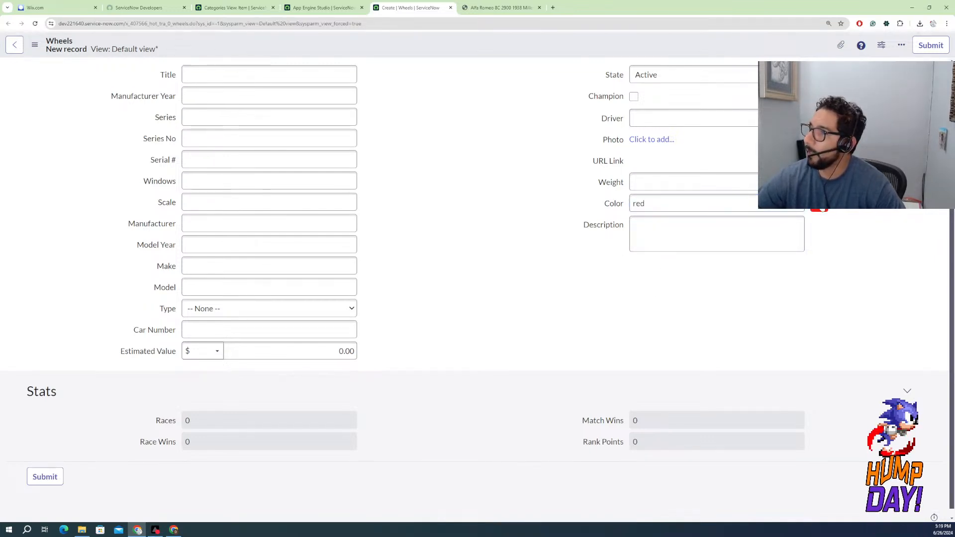
click(646, 203)
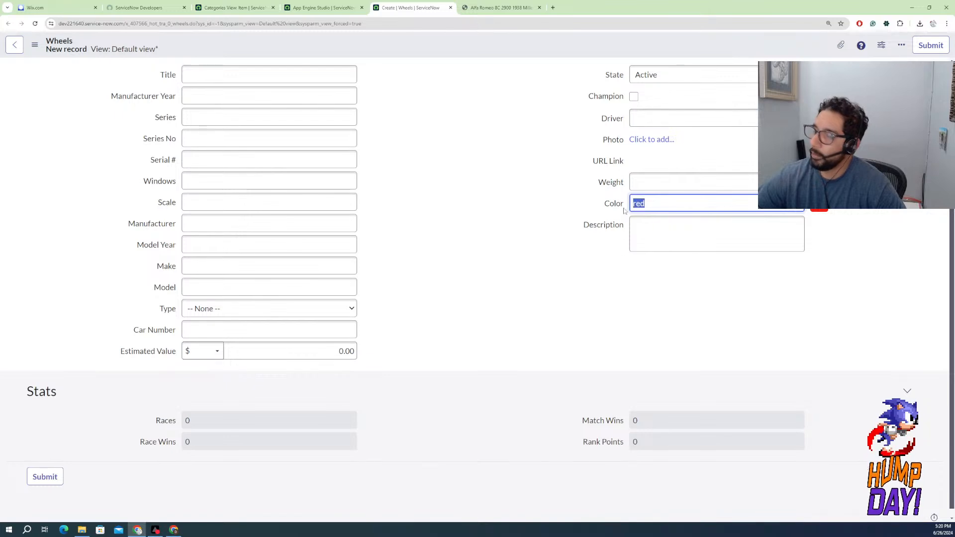
text(gold)
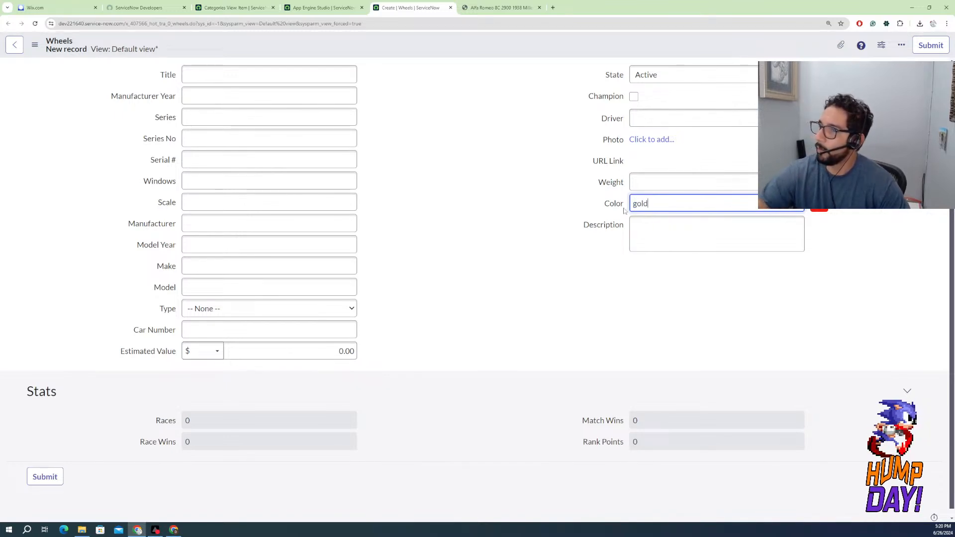
click(792, 231)
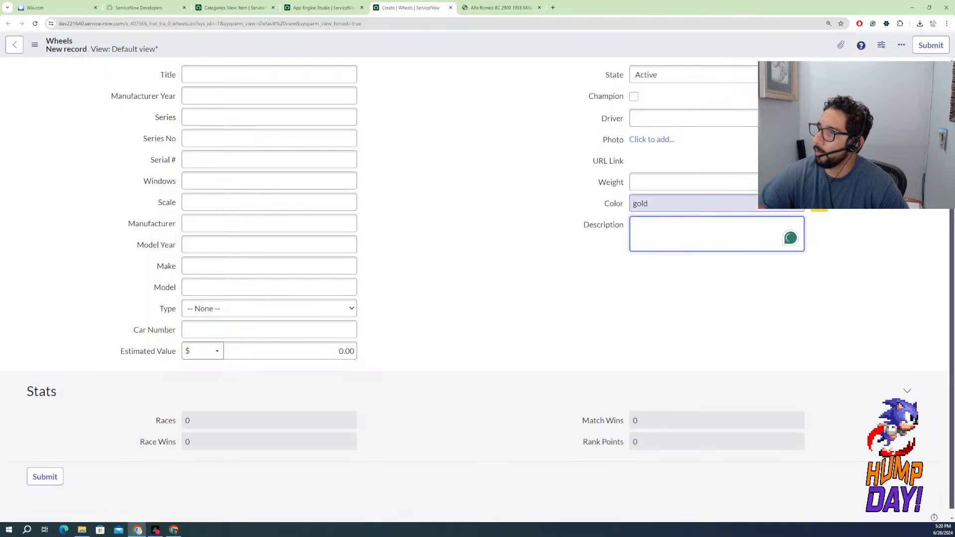
Try yellow and sky blue as values in the Color field of the new Wheels record
click(819, 210)
drag(664, 204, 595, 205)
text(yellow)
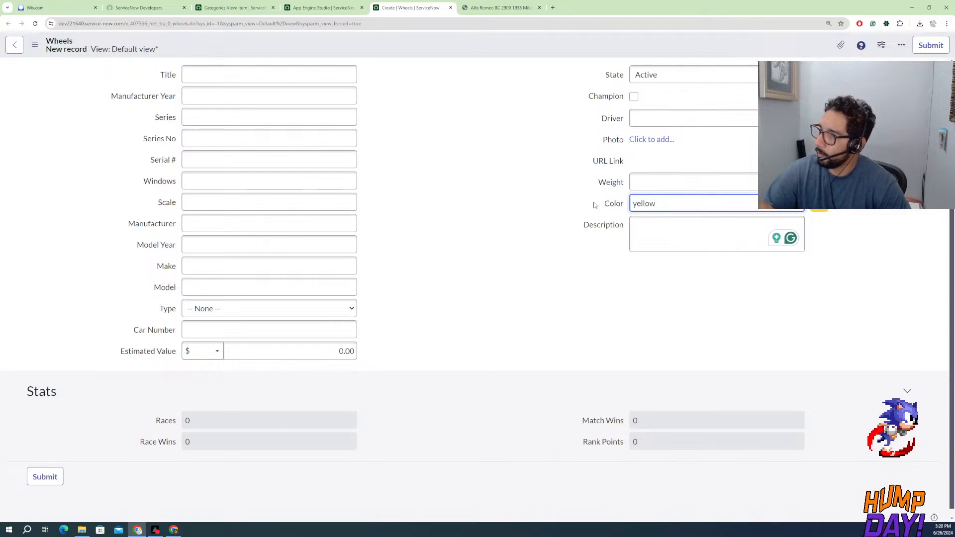
click(694, 231)
drag(700, 205, 553, 211)
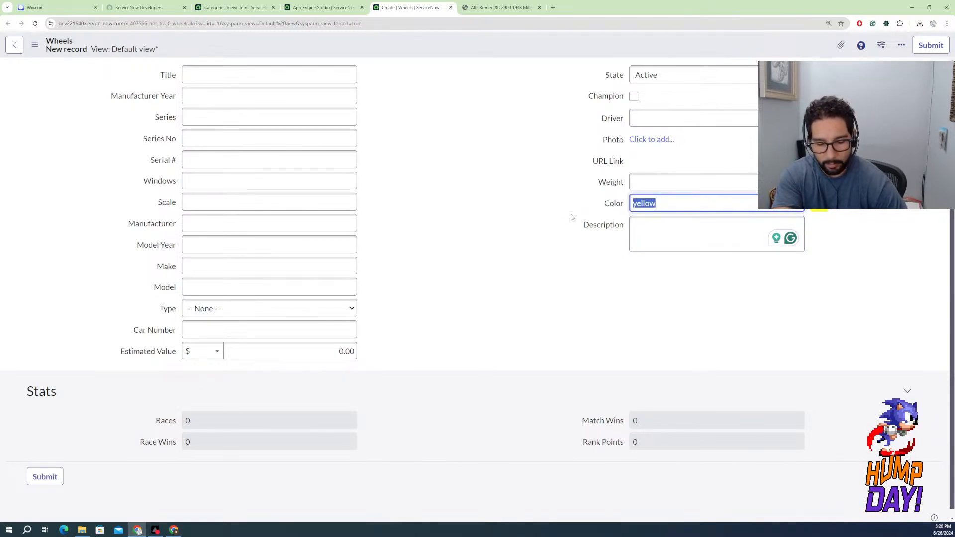
text(sky blue)
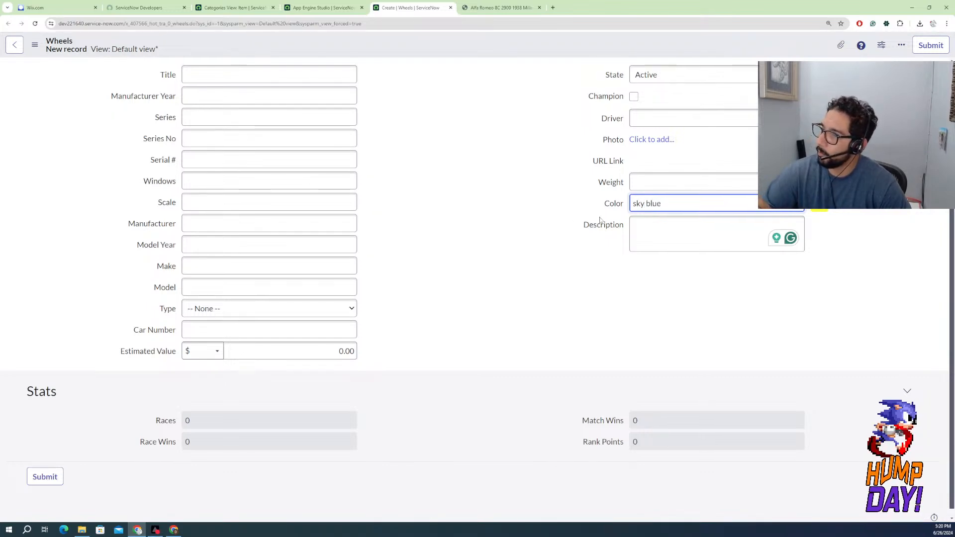
click(643, 227)
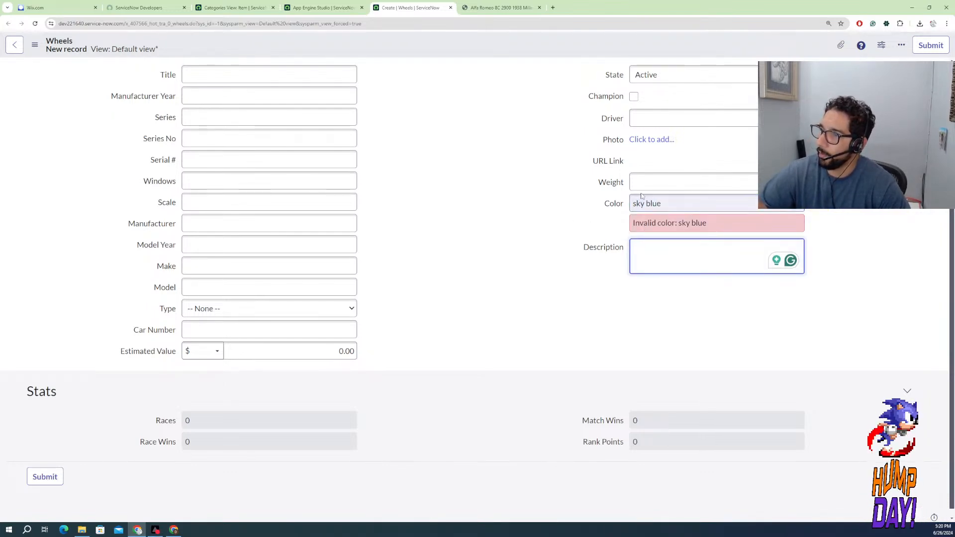
Try the single-word color name skyblue, followed by teal, in the Color field
click(647, 203)
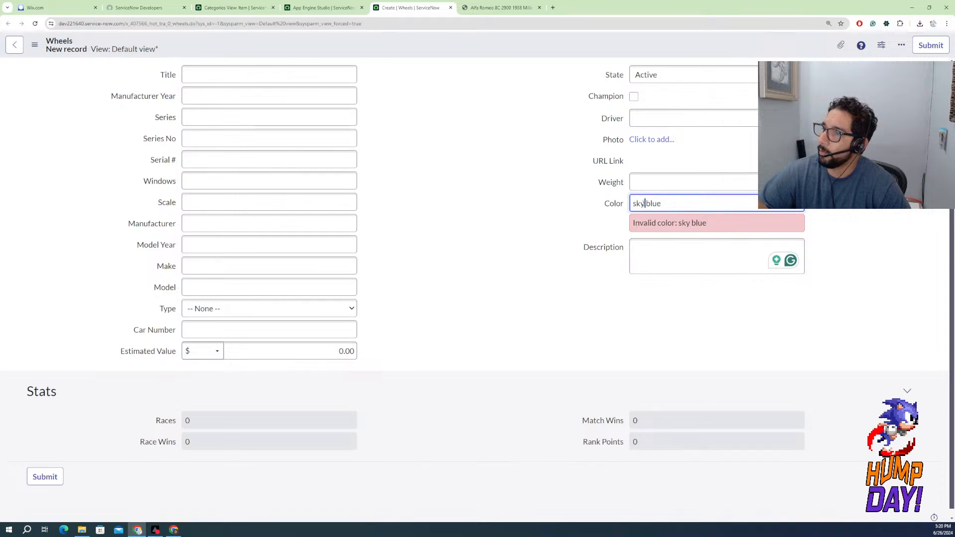
click(661, 252)
drag(666, 203, 644, 204)
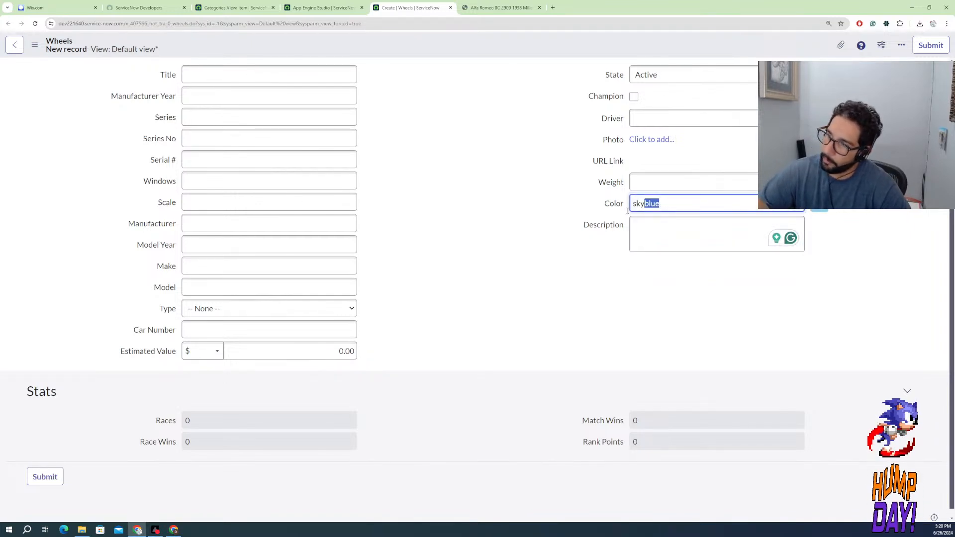
text(teal)
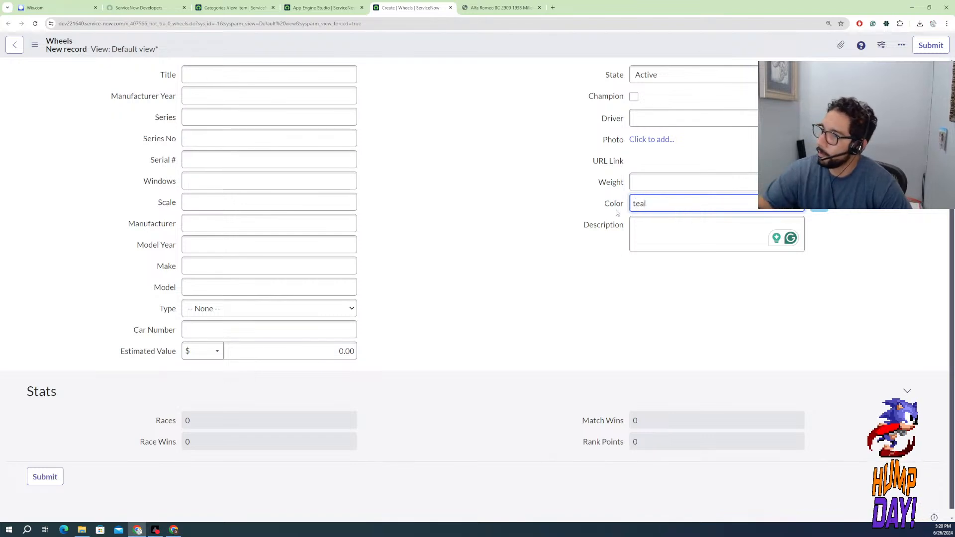
click(708, 234)
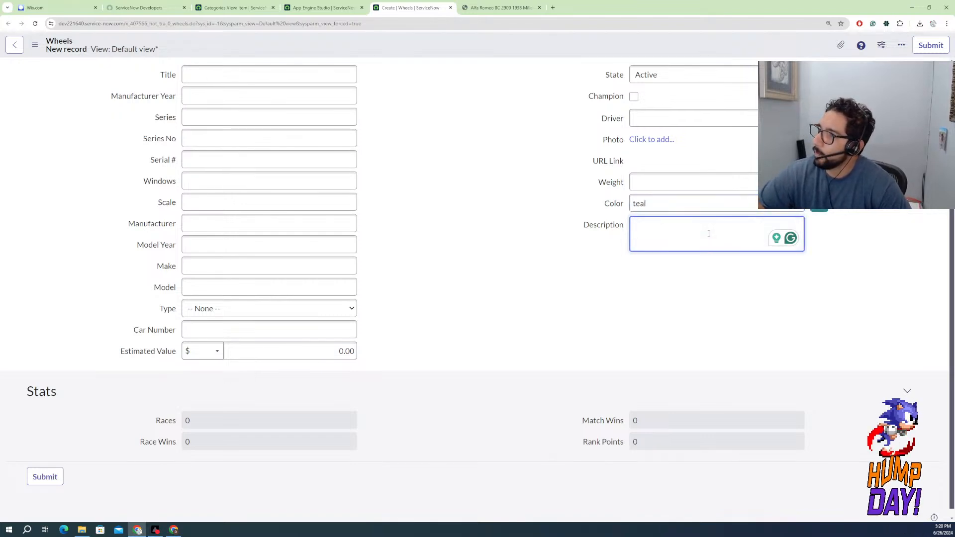
Test the Color field with crimson and lowercase red
key(shift+Tab)
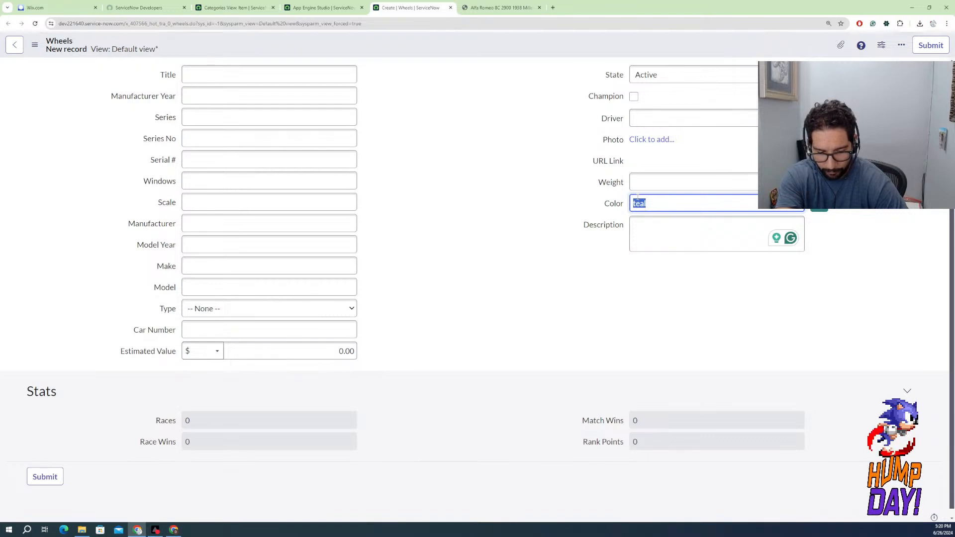
text(crimson)
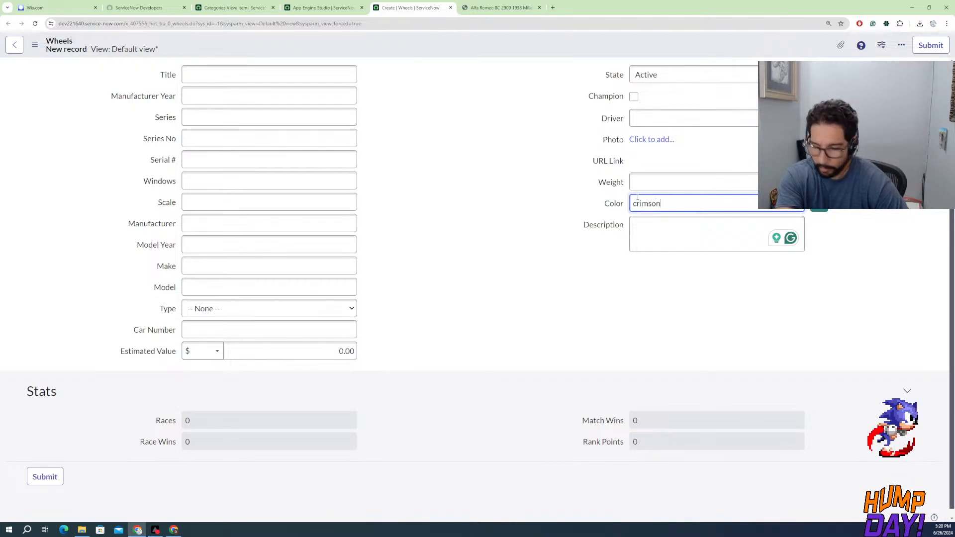
key(Tab)
key(shift+Tab)
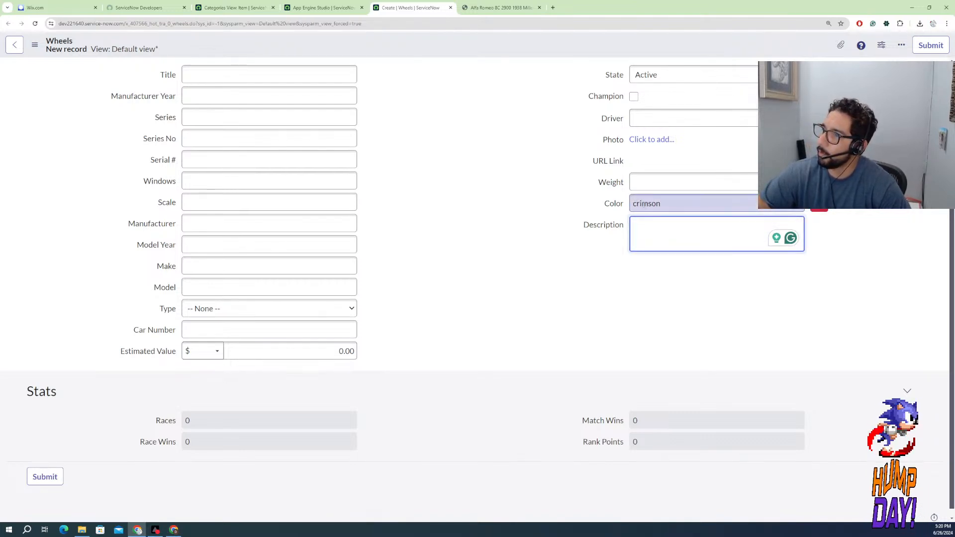
click(666, 205)
drag(666, 204, 622, 206)
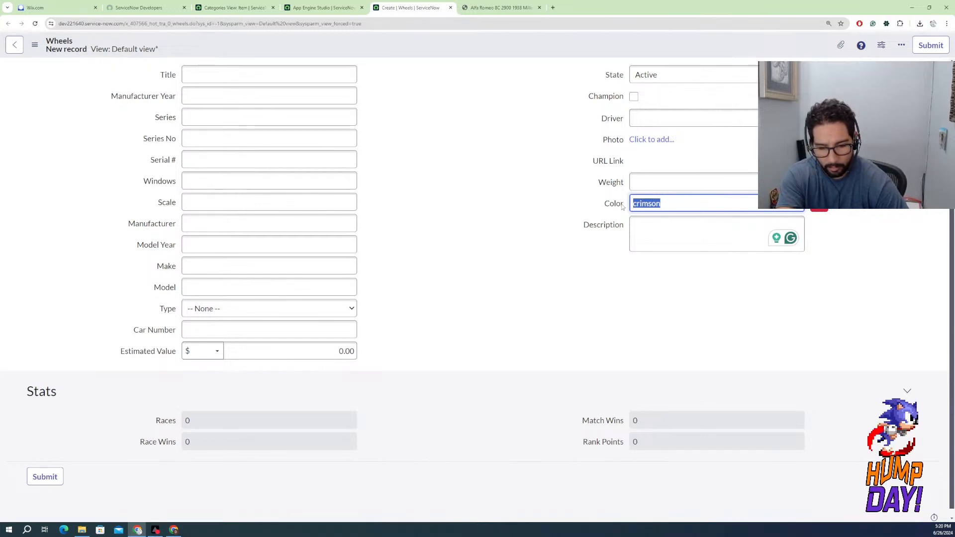
text(red)
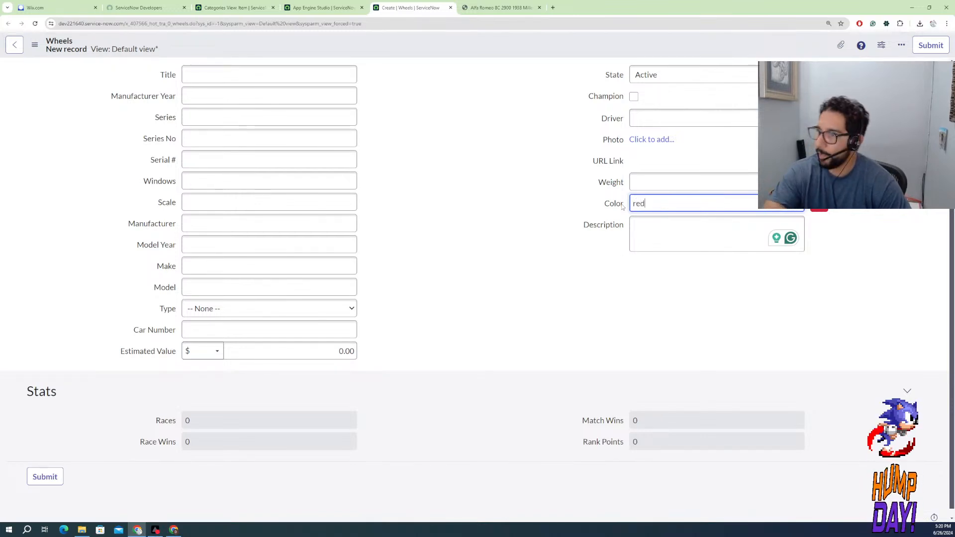
click(657, 226)
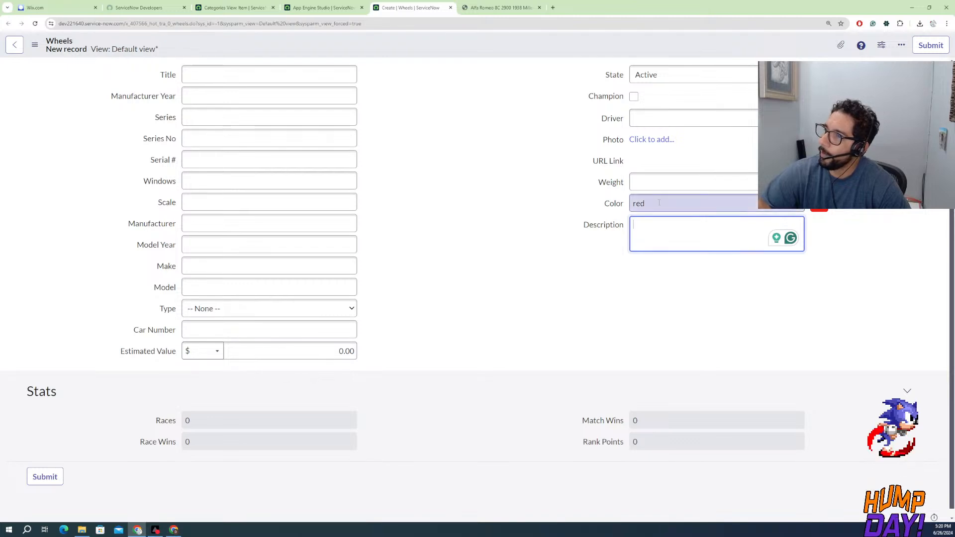
click(653, 204)
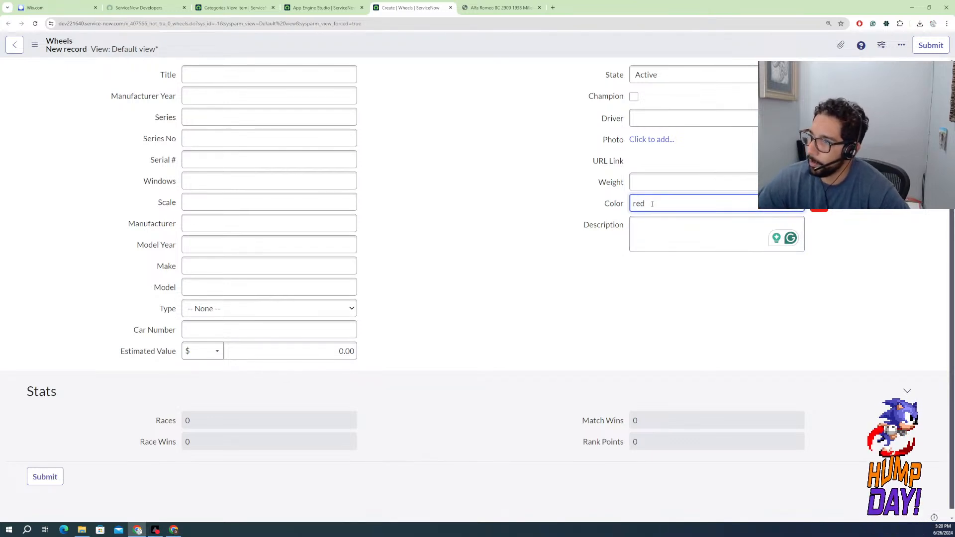
key(Tab)
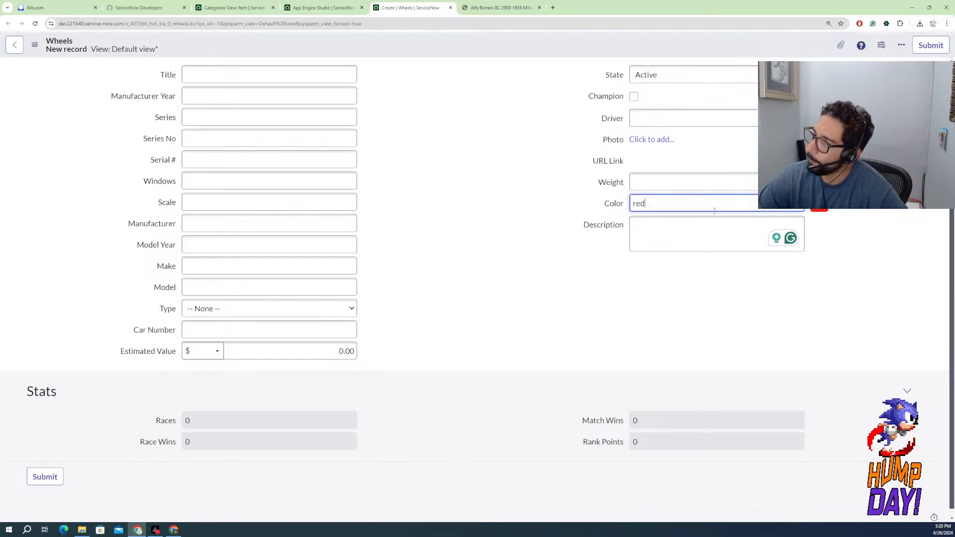
click(613, 221)
Set the new record's Color to Red with a capital R
click(655, 202)
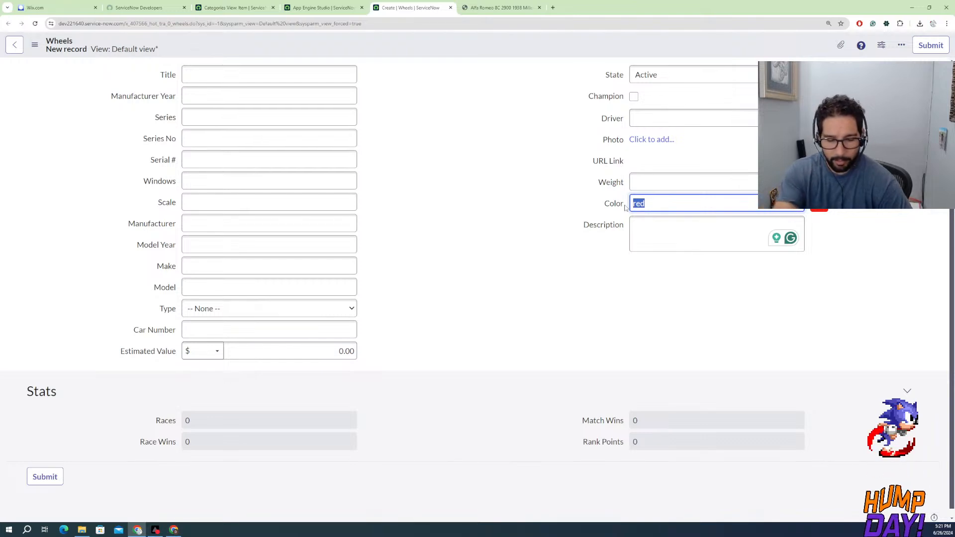
text(ed)
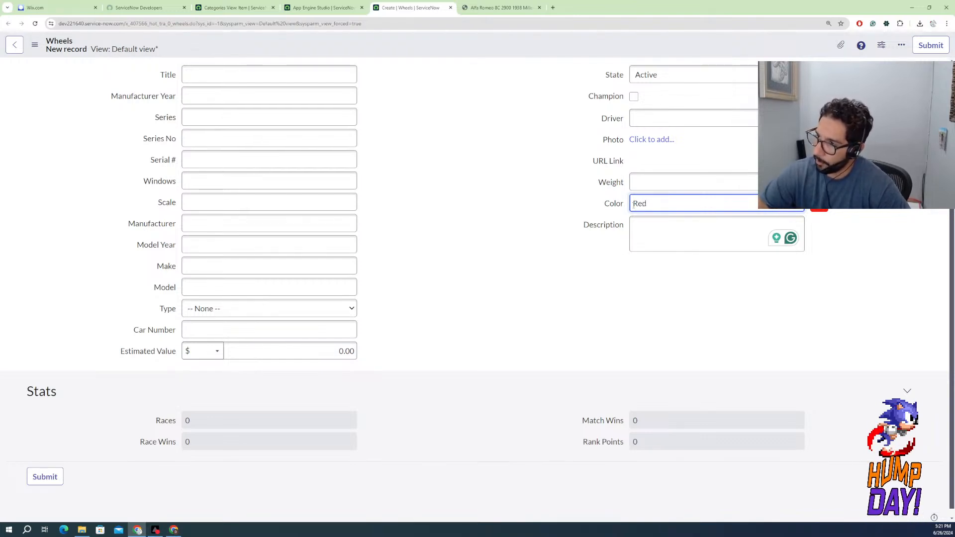
click(653, 229)
click(655, 202)
drag(656, 201, 609, 201)
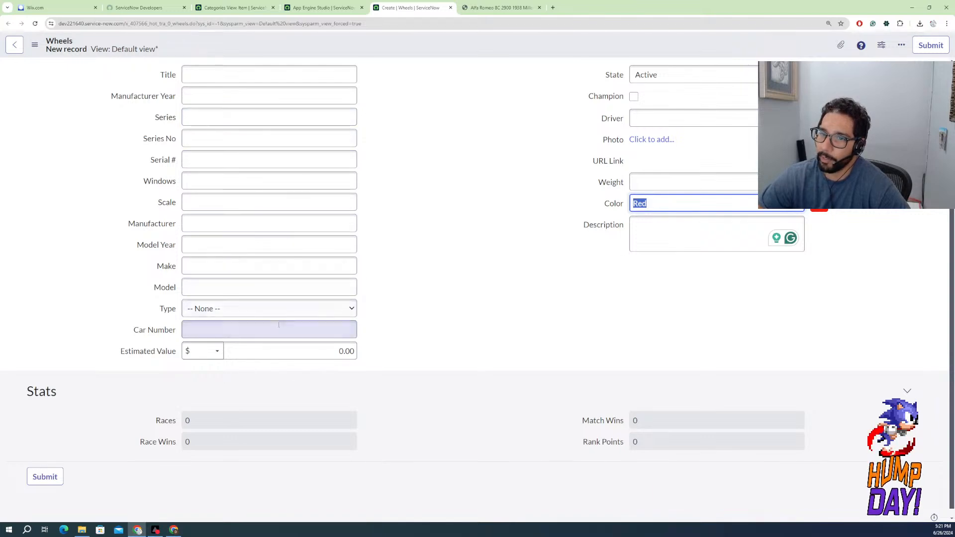
Check the choices offered for Type and the Estimated Value field on the new Wheels record
click(284, 318)
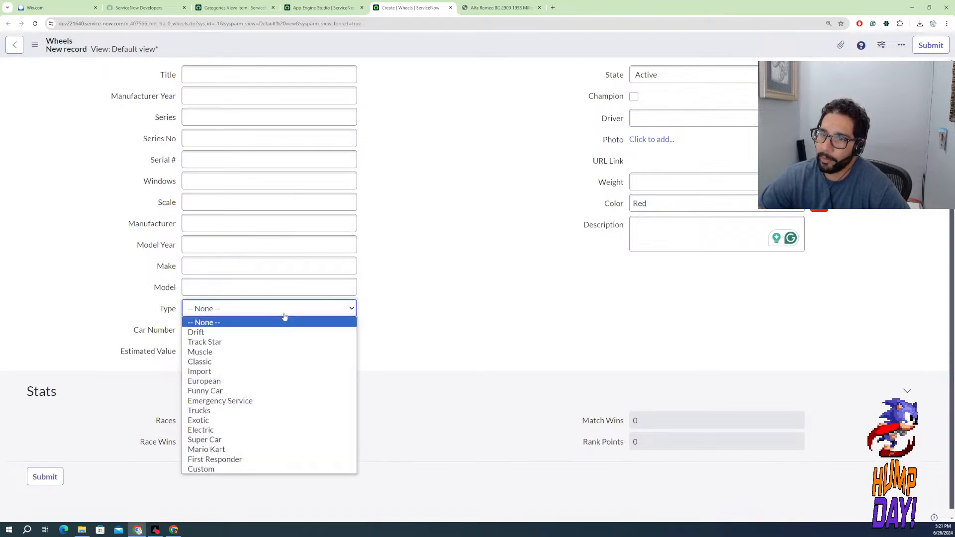
click(406, 323)
click(289, 353)
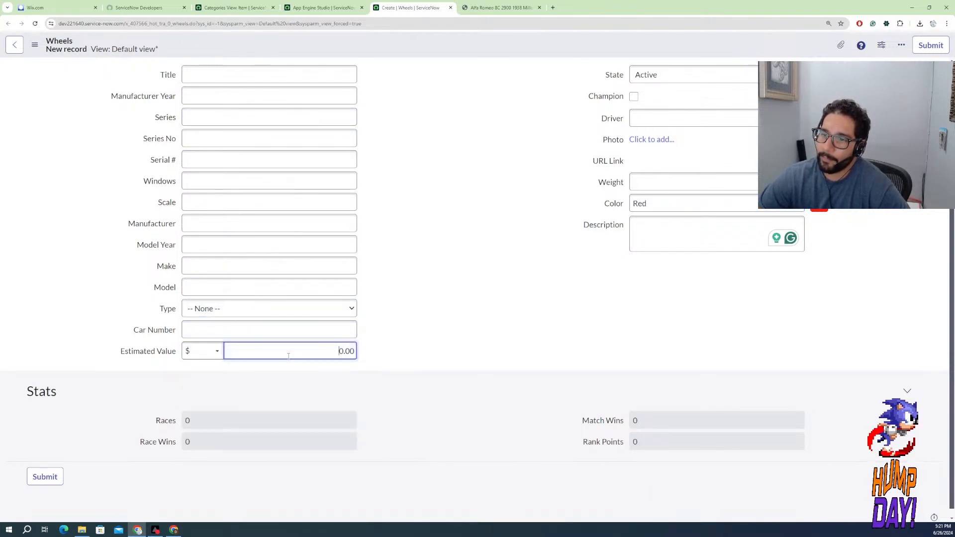
Check the currency choices for Estimated Value and set the new Wheels record's value to $29.99
click(209, 352)
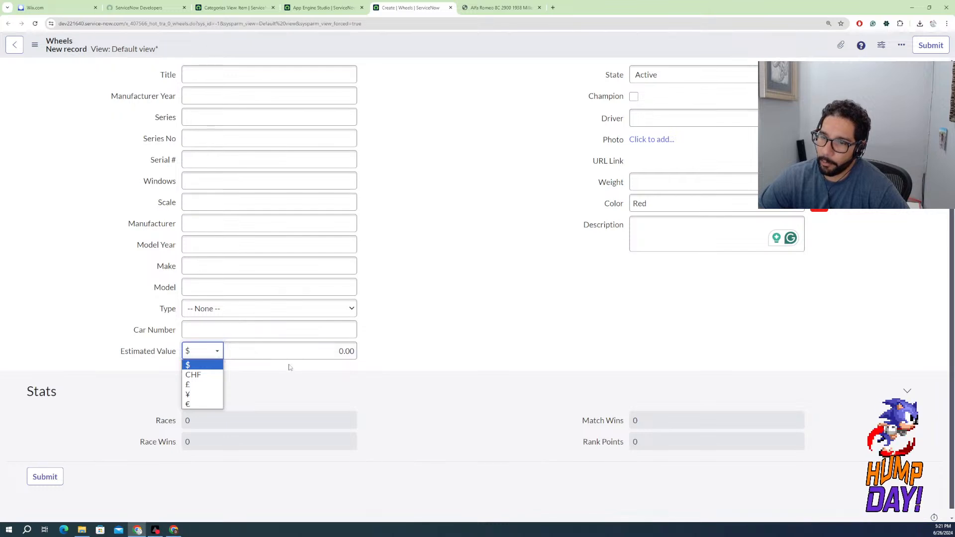
click(337, 351)
double_click(338, 351)
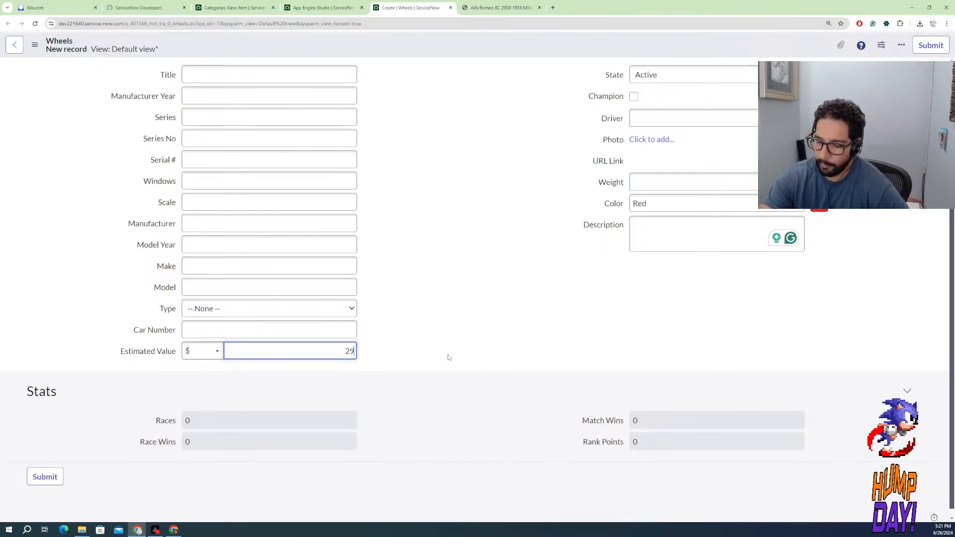
text(99)
click(451, 324)
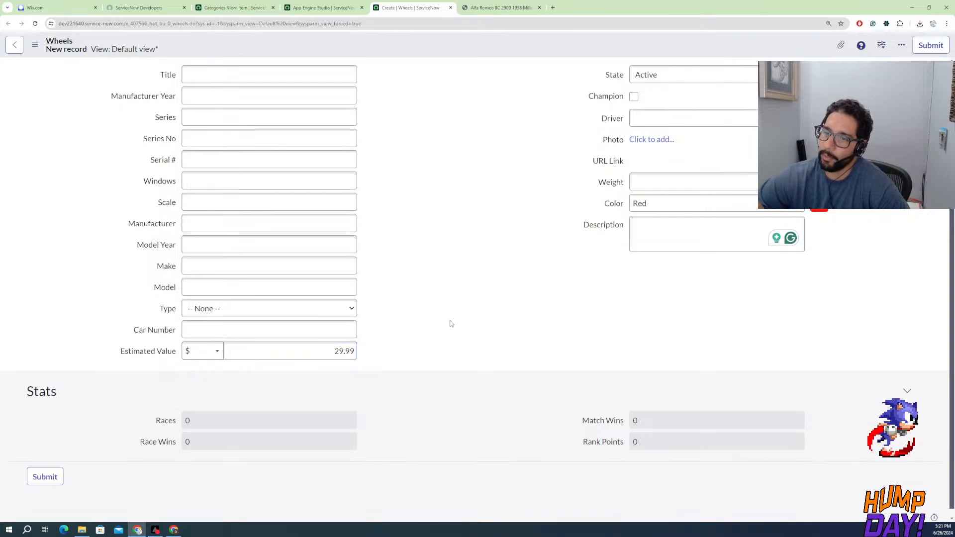
Set the Scale of the new Wheels record to 1:64
click(246, 200)
text(1)
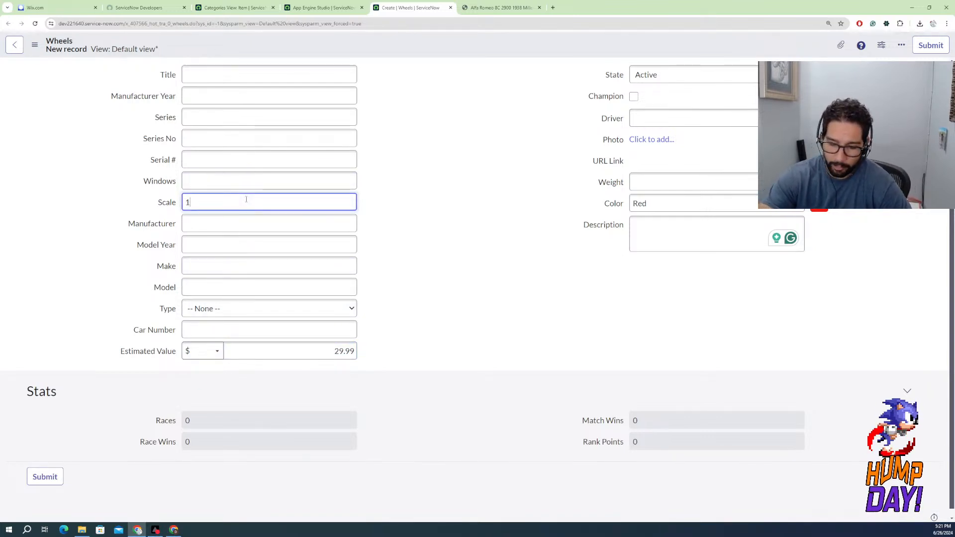
text(:64)
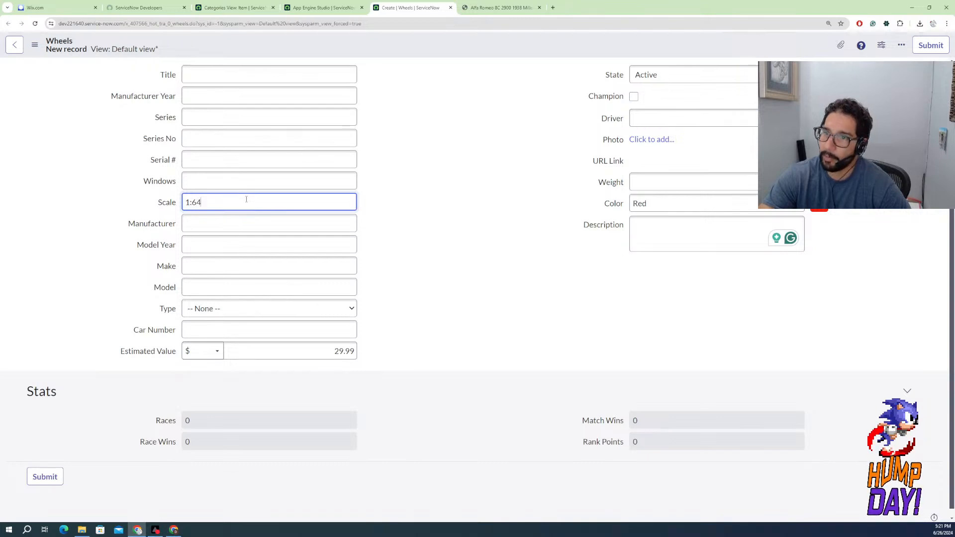
key(Tab)
key(Tab)
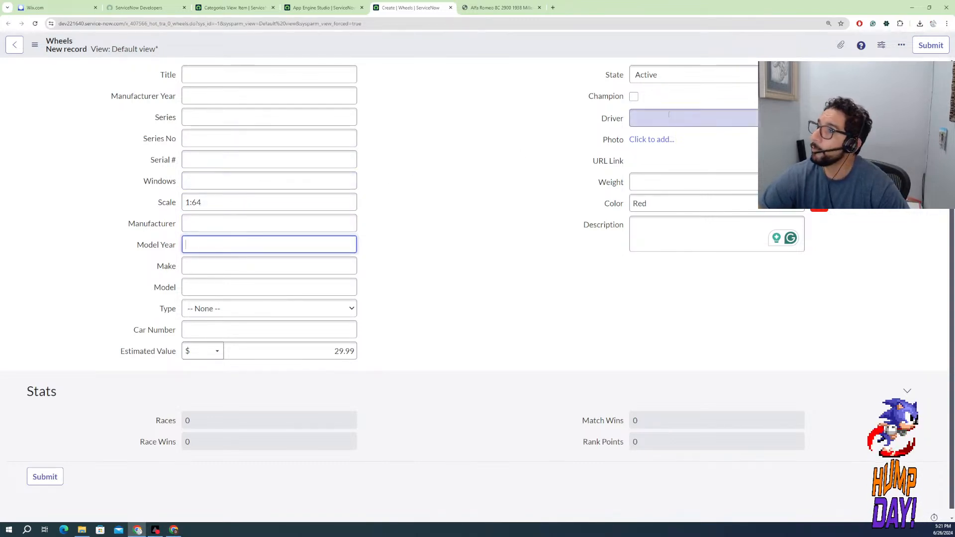
Check the choices offered for State and try the URL Link and Weight fields on the new Wheels record
click(651, 79)
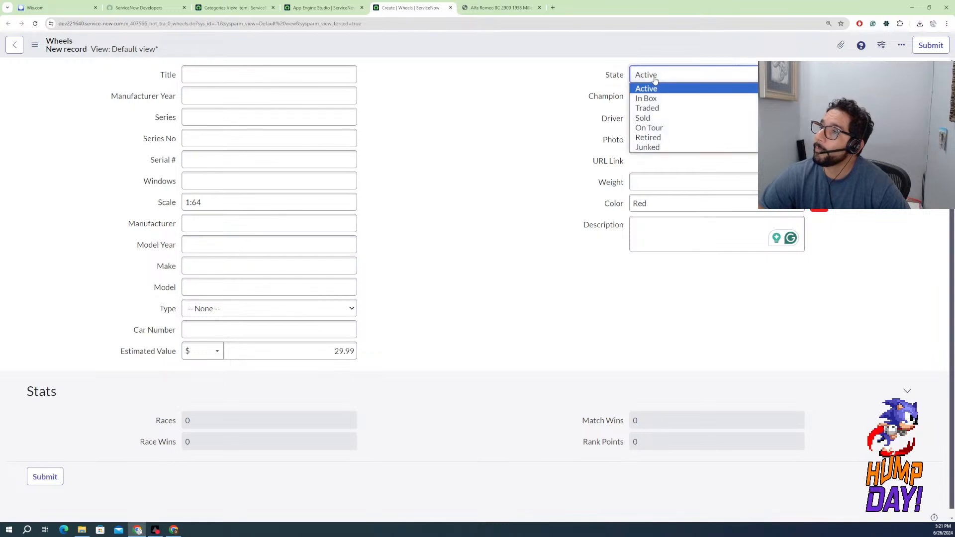
click(548, 86)
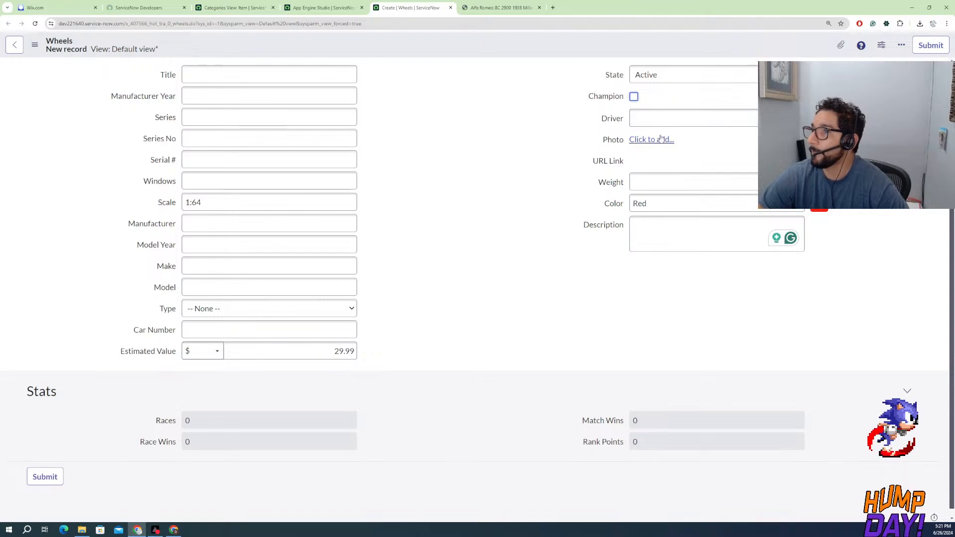
click(818, 160)
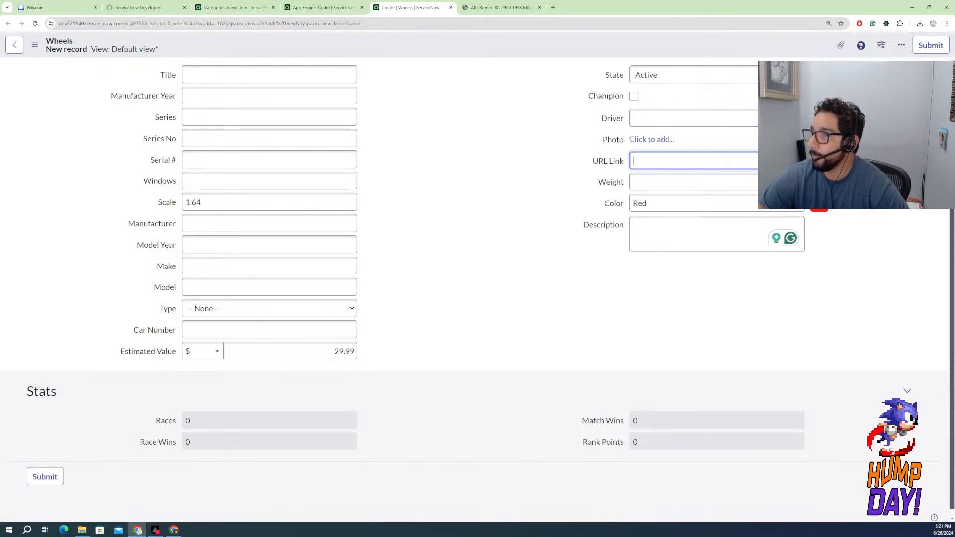
click(818, 161)
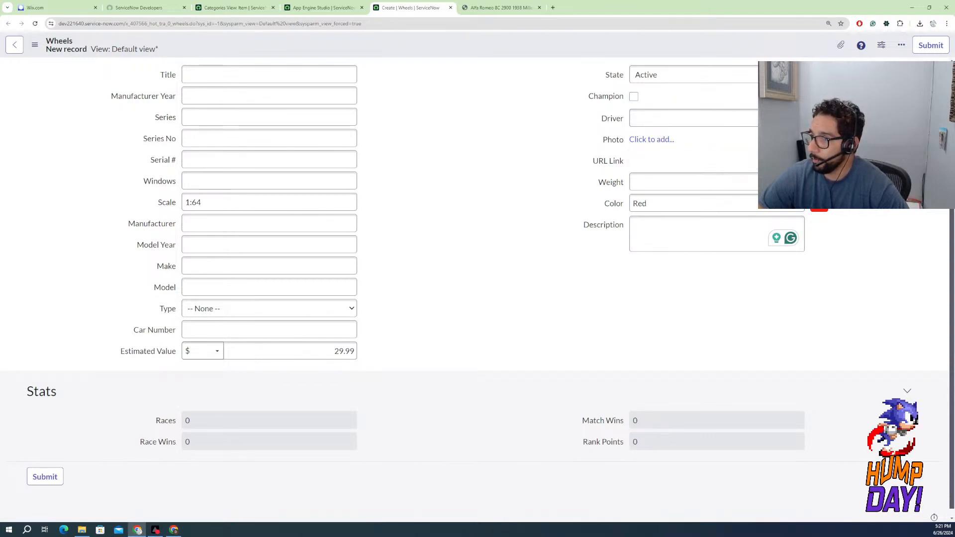
click(665, 186)
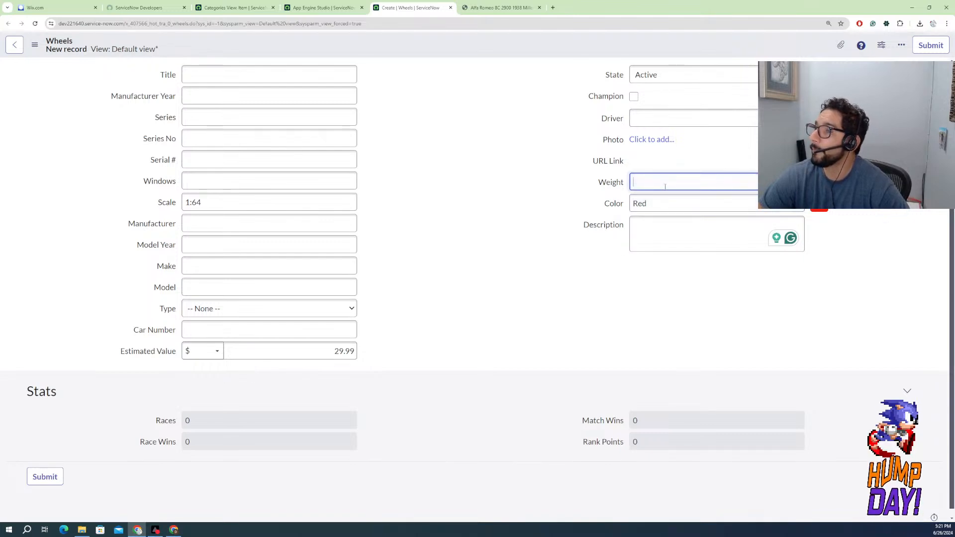
Enter the test text descr in the new Wheels record's Description
click(682, 232)
text(descr)
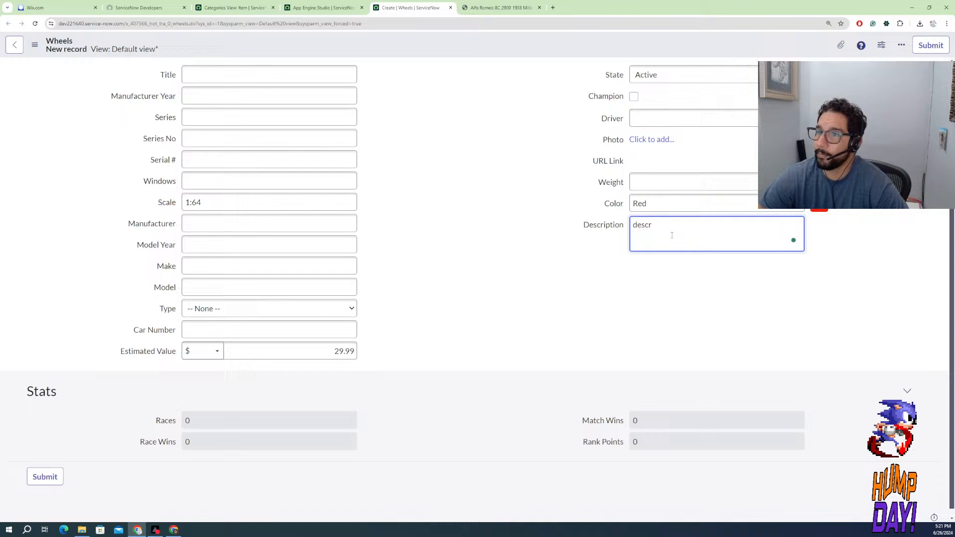
click(563, 268)
click(197, 225)
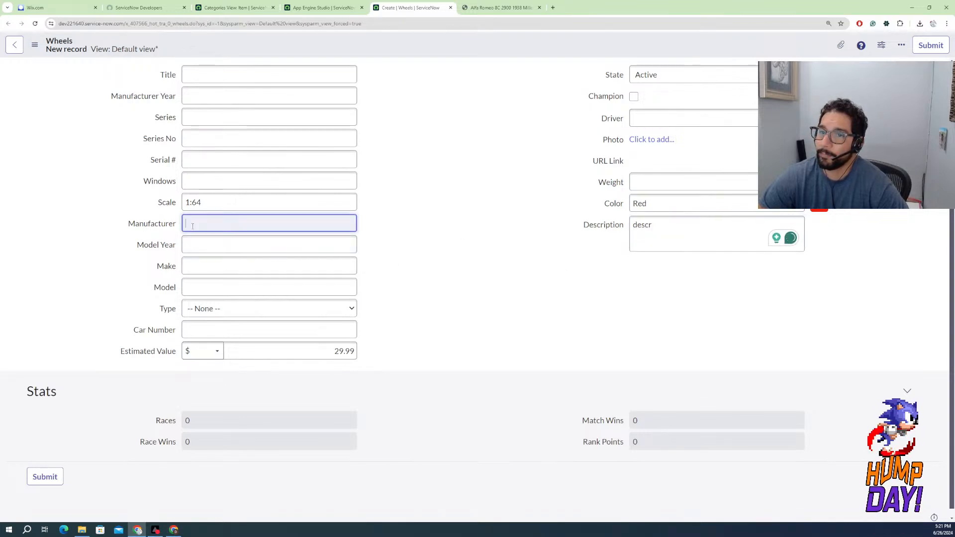
click(203, 158)
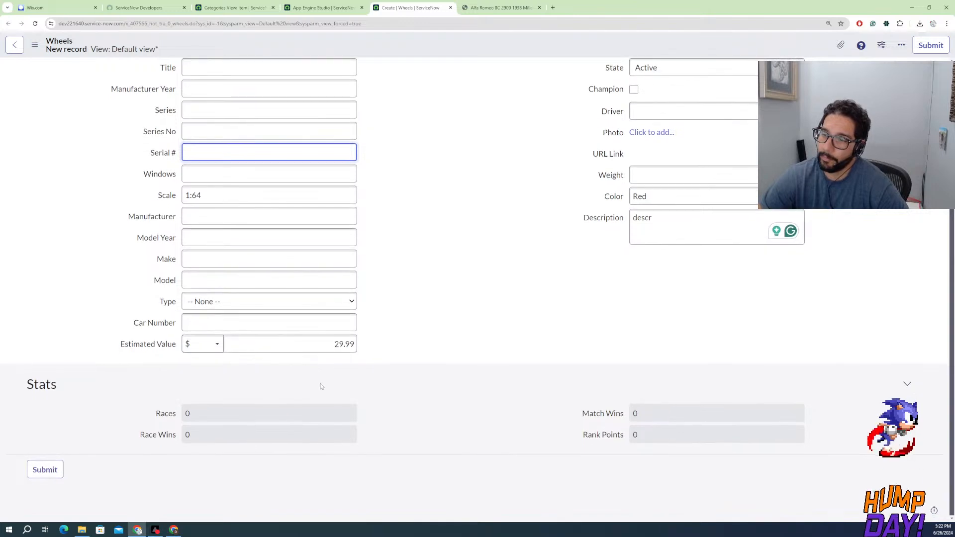
Review the Wheels form layout in App Engine Studio, and switch to the ServiceNow Developer home page
click(322, 7)
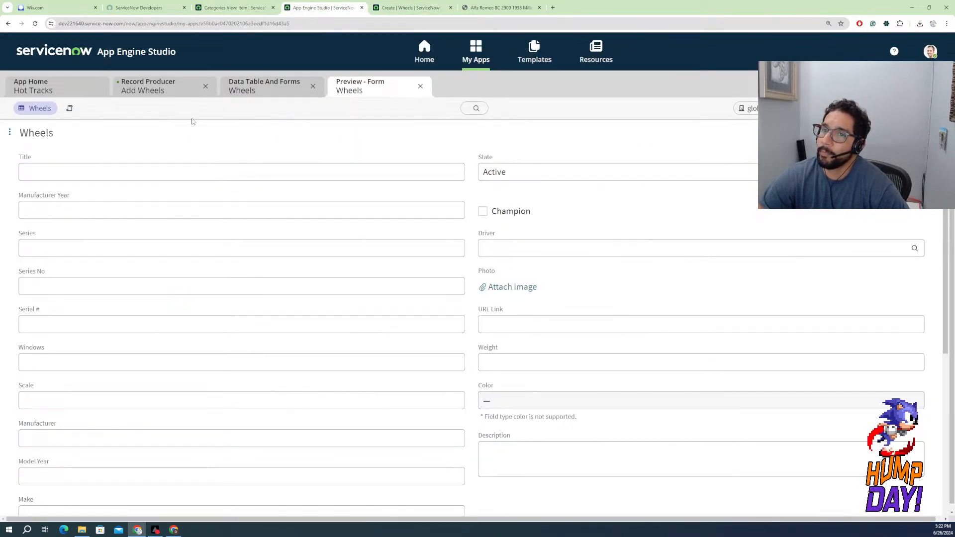
click(255, 87)
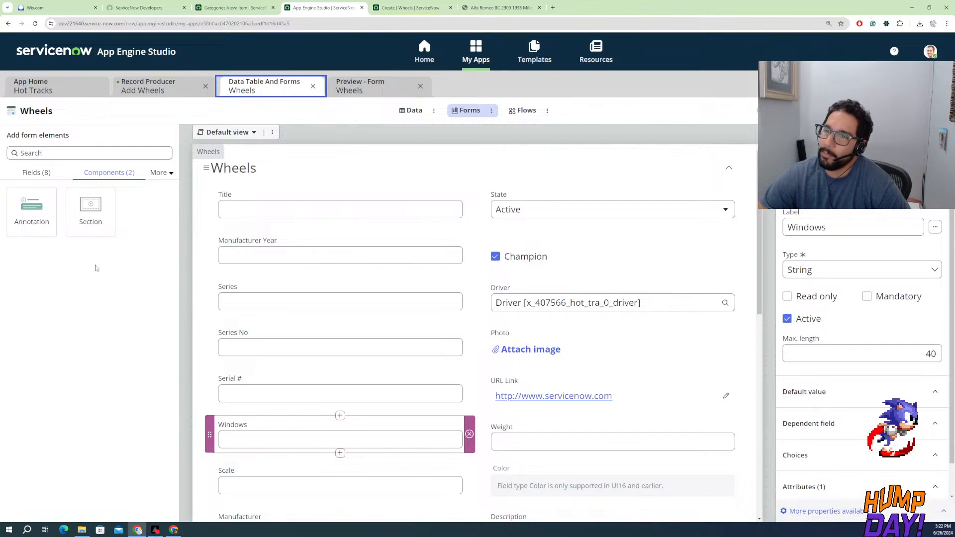
click(219, 8)
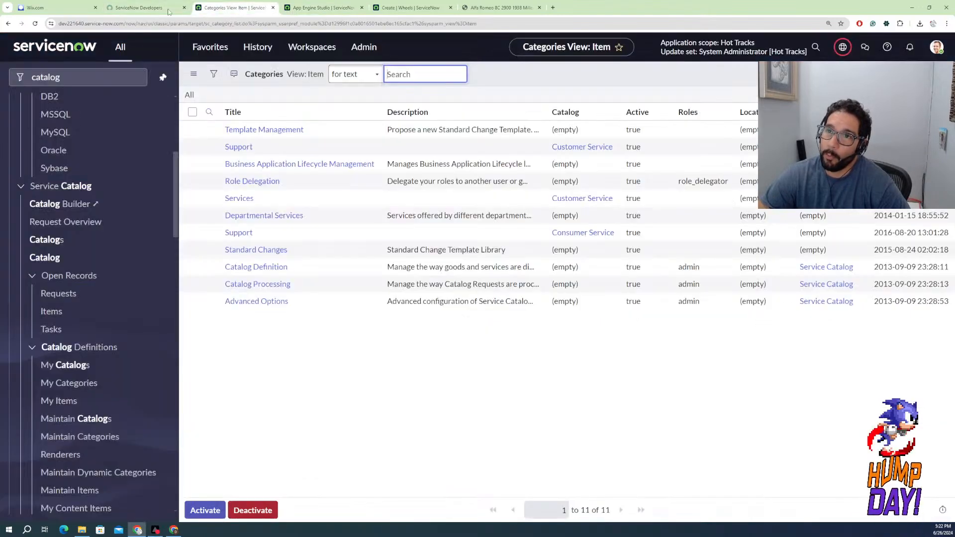
click(153, 9)
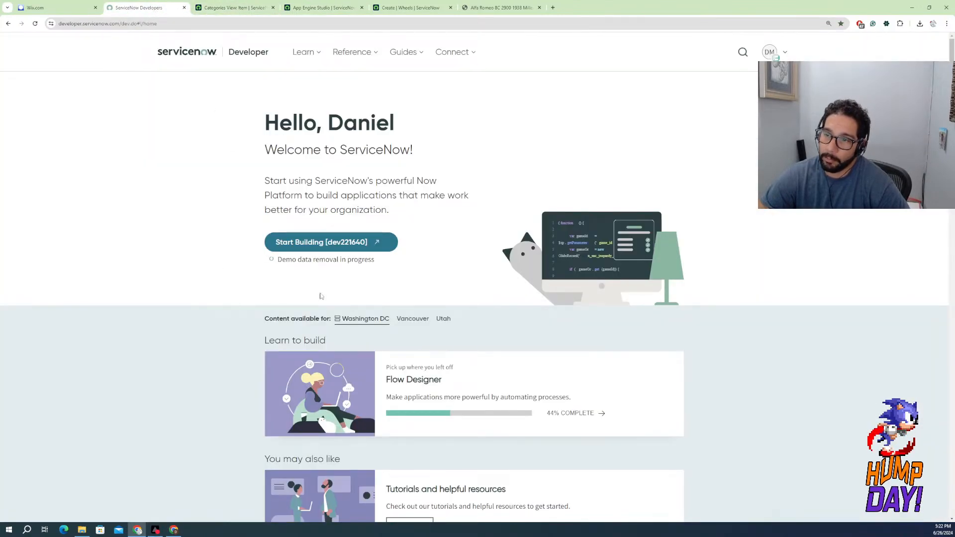